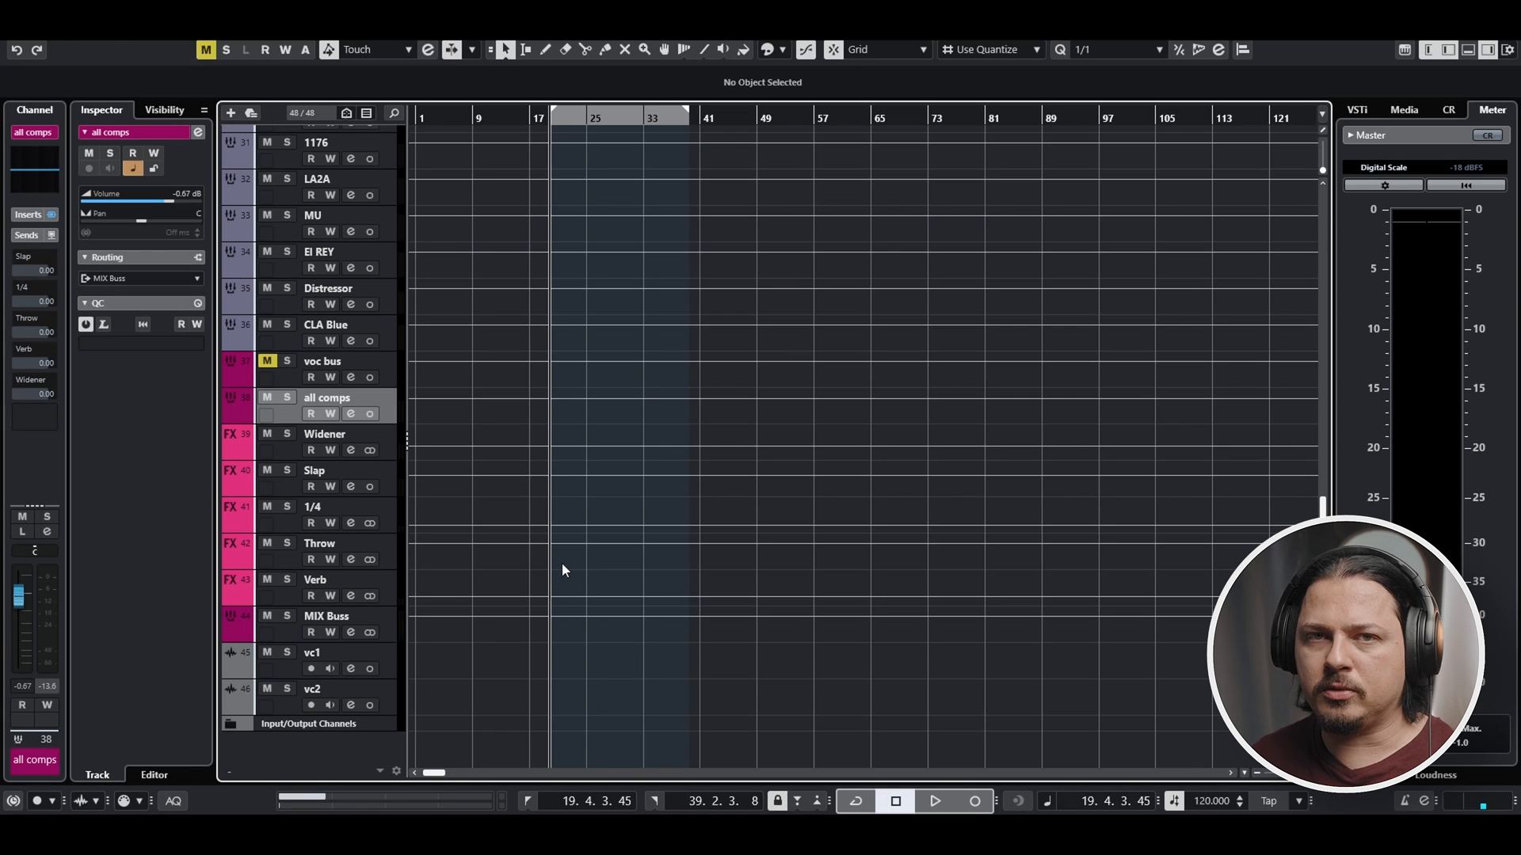
# Open the H-Delay insert on the Slap track and audition the slap delay from the start of the loop range
pyautogui.press('h')
pyautogui.press('h')
pyautogui.press('h')
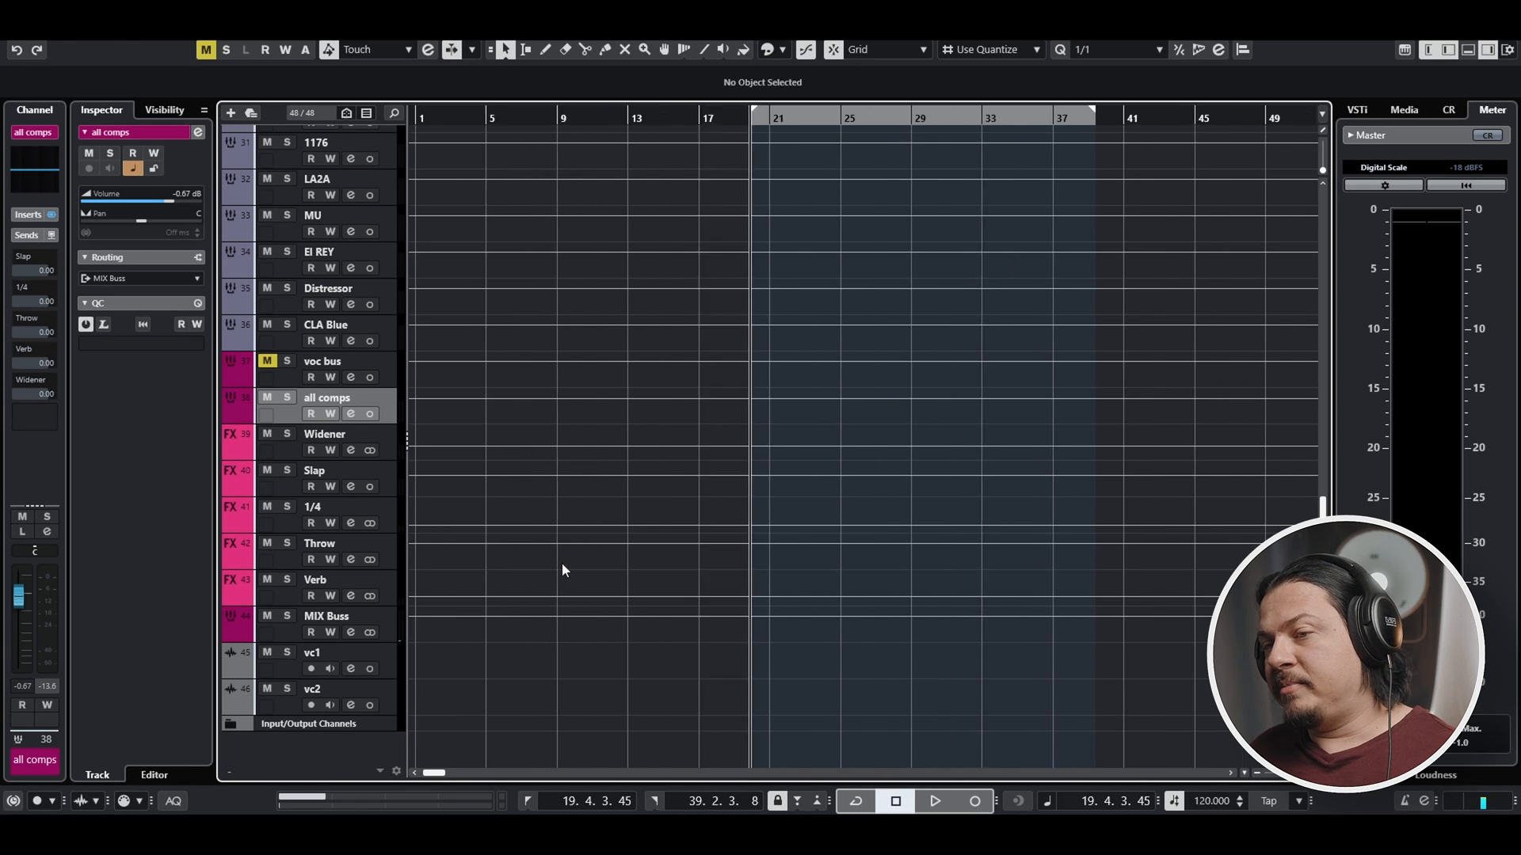
pyautogui.click(344, 475)
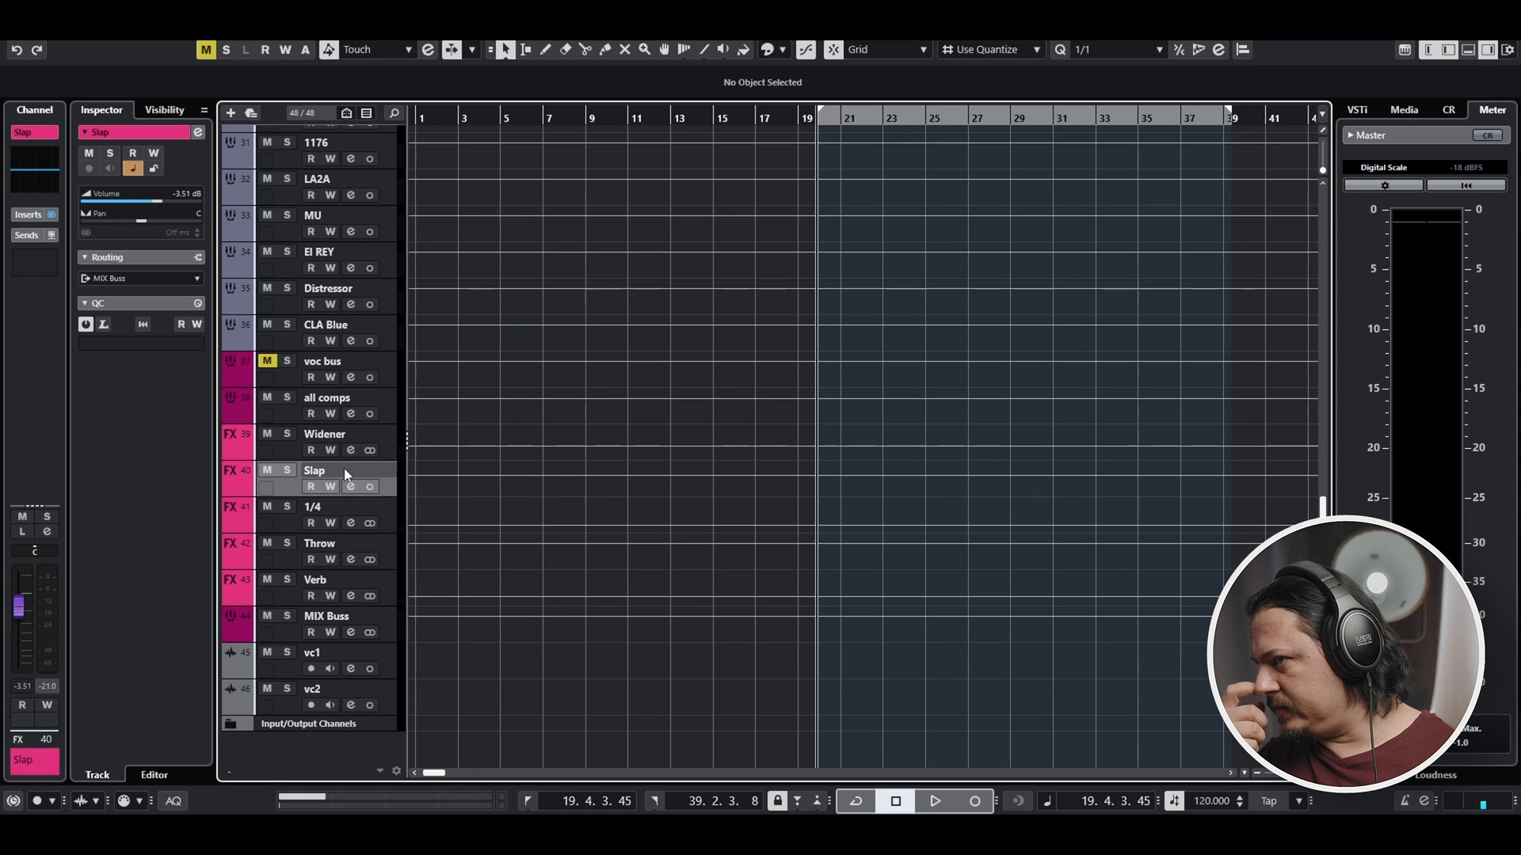
pyautogui.click(338, 400)
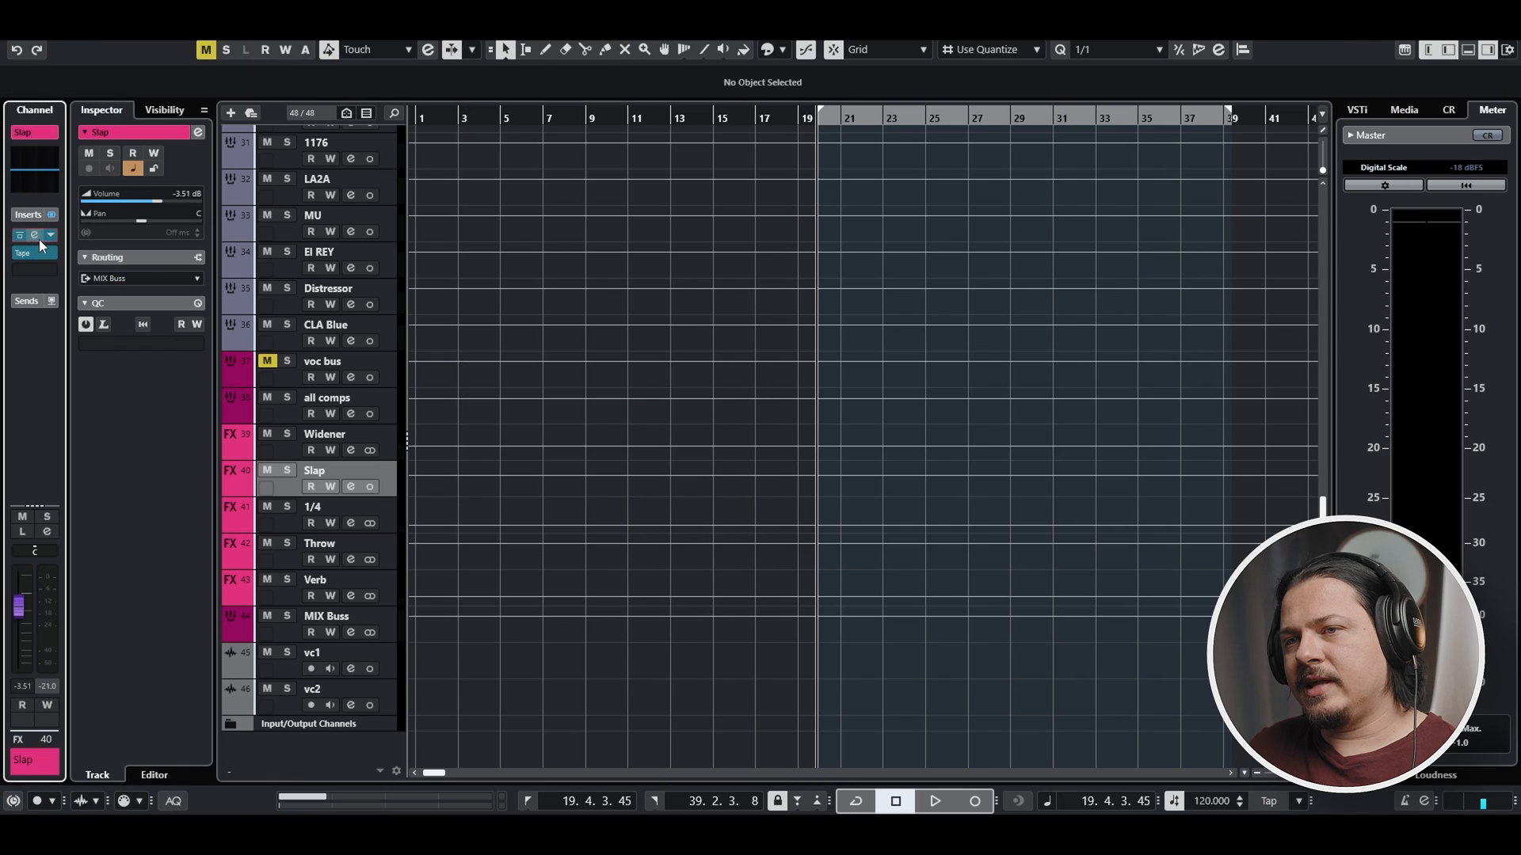
pyautogui.click(38, 237)
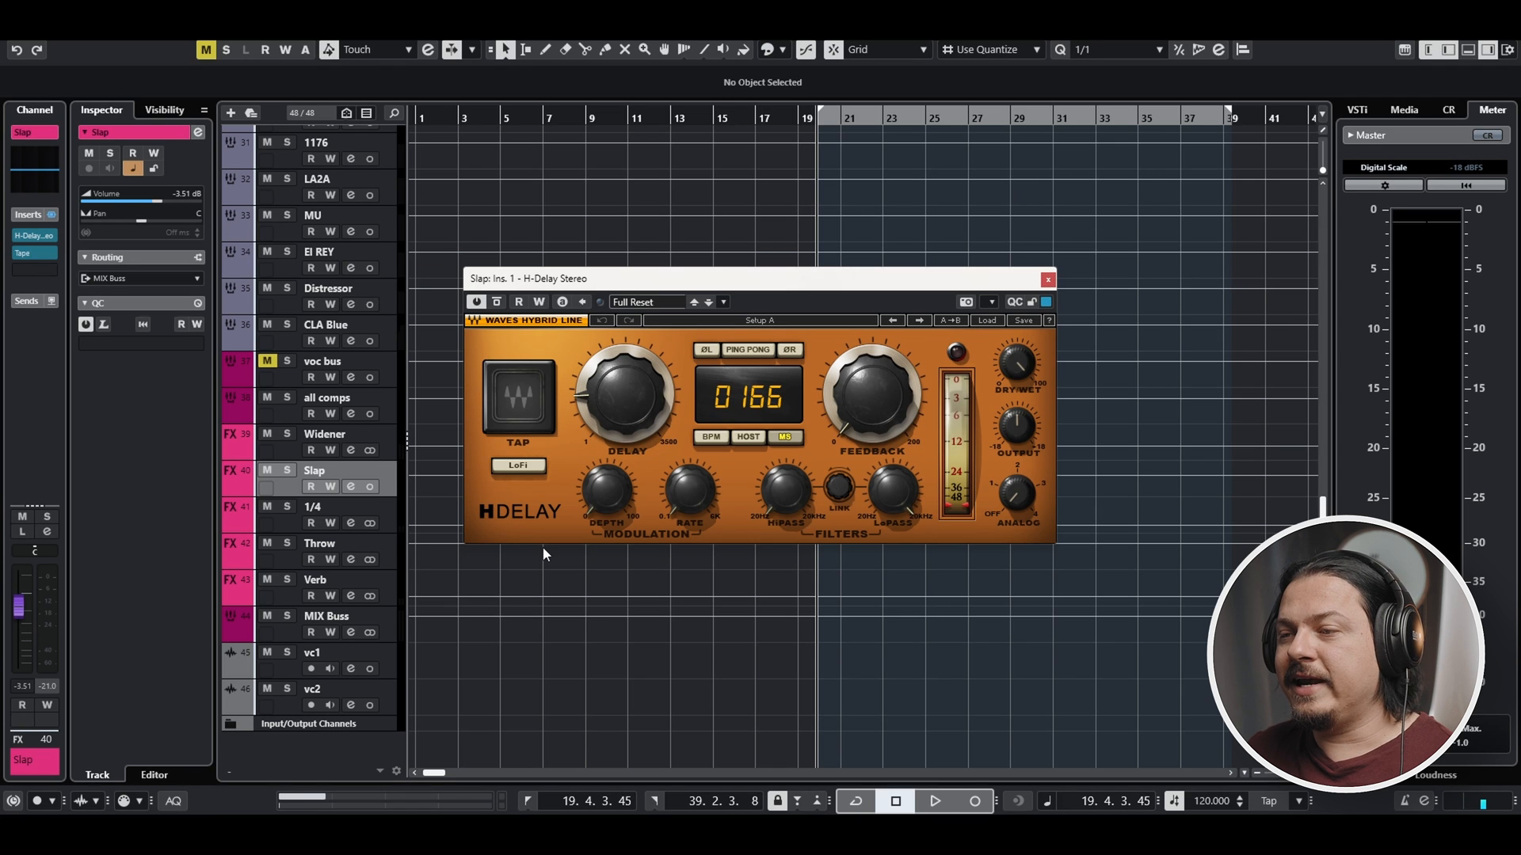
pyautogui.press('space')
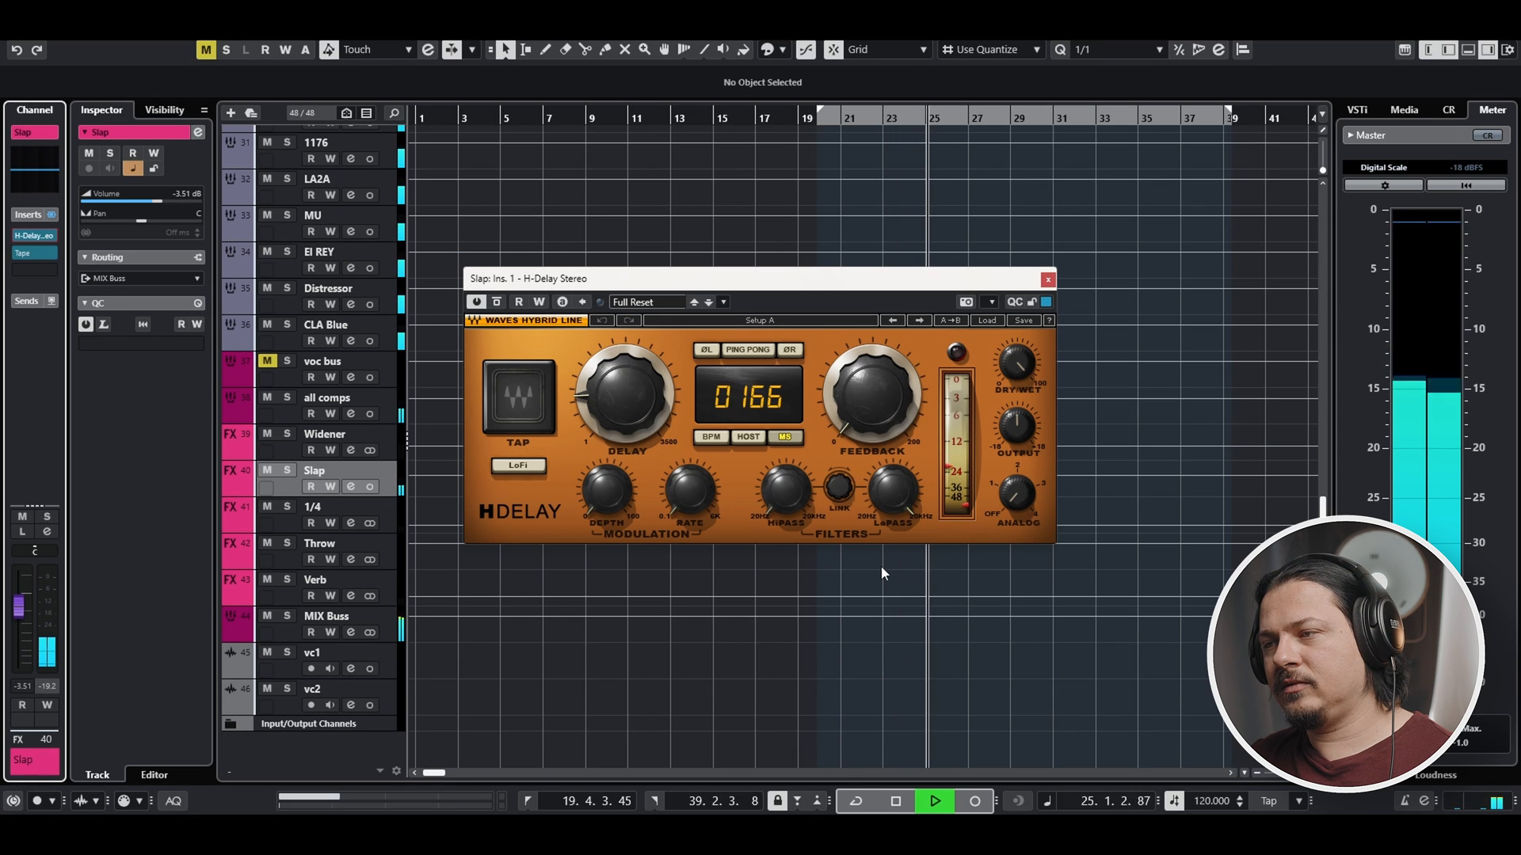
pyautogui.press('space')
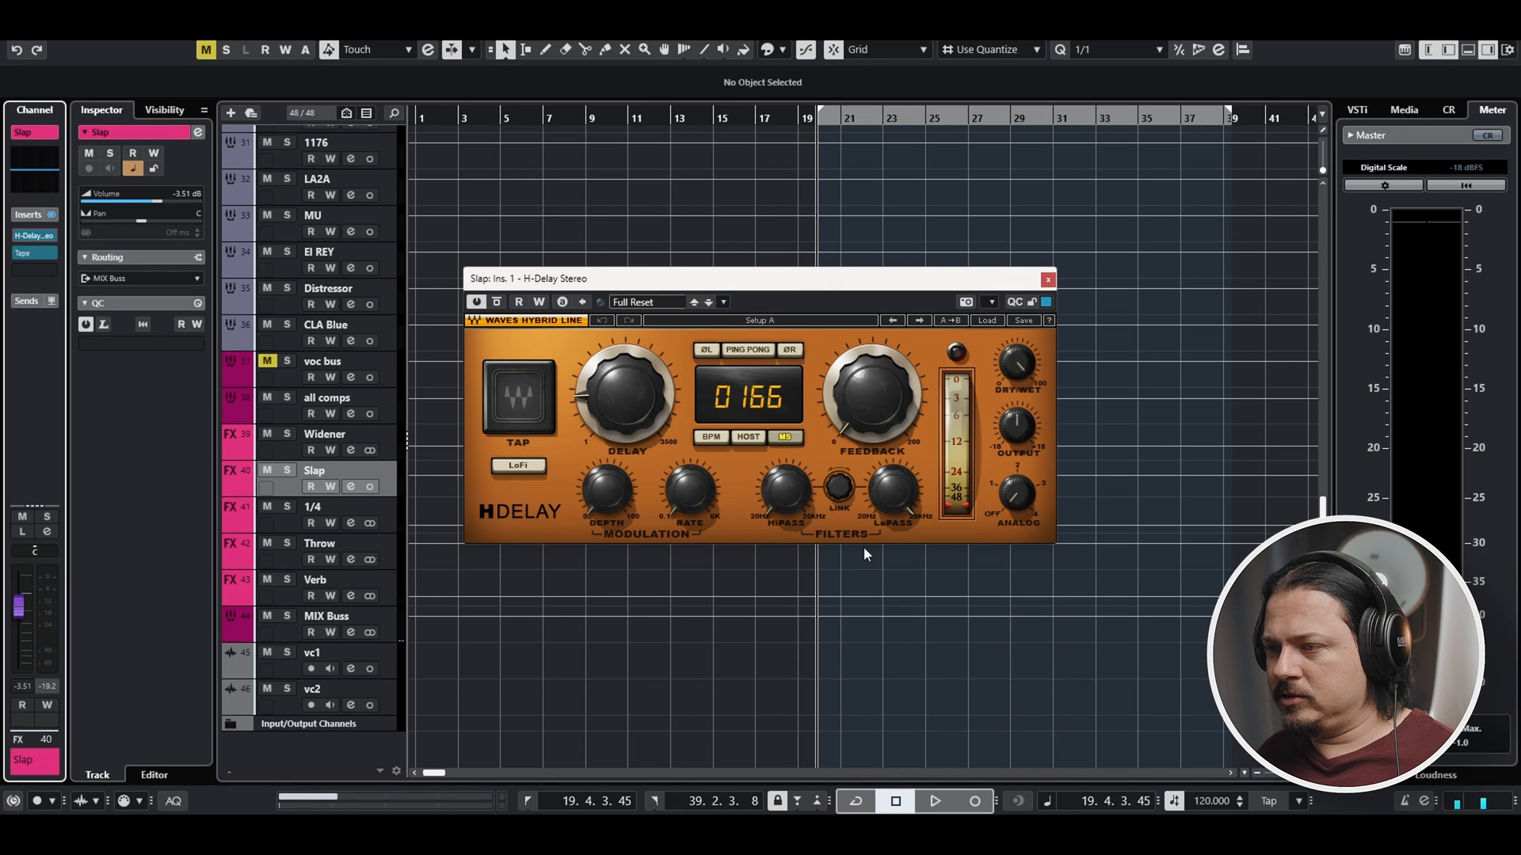
# Switch the Slap track's H-Delay to BPM sync with a 1/16 delay time and audition it
pyautogui.moveTo(605, 401)
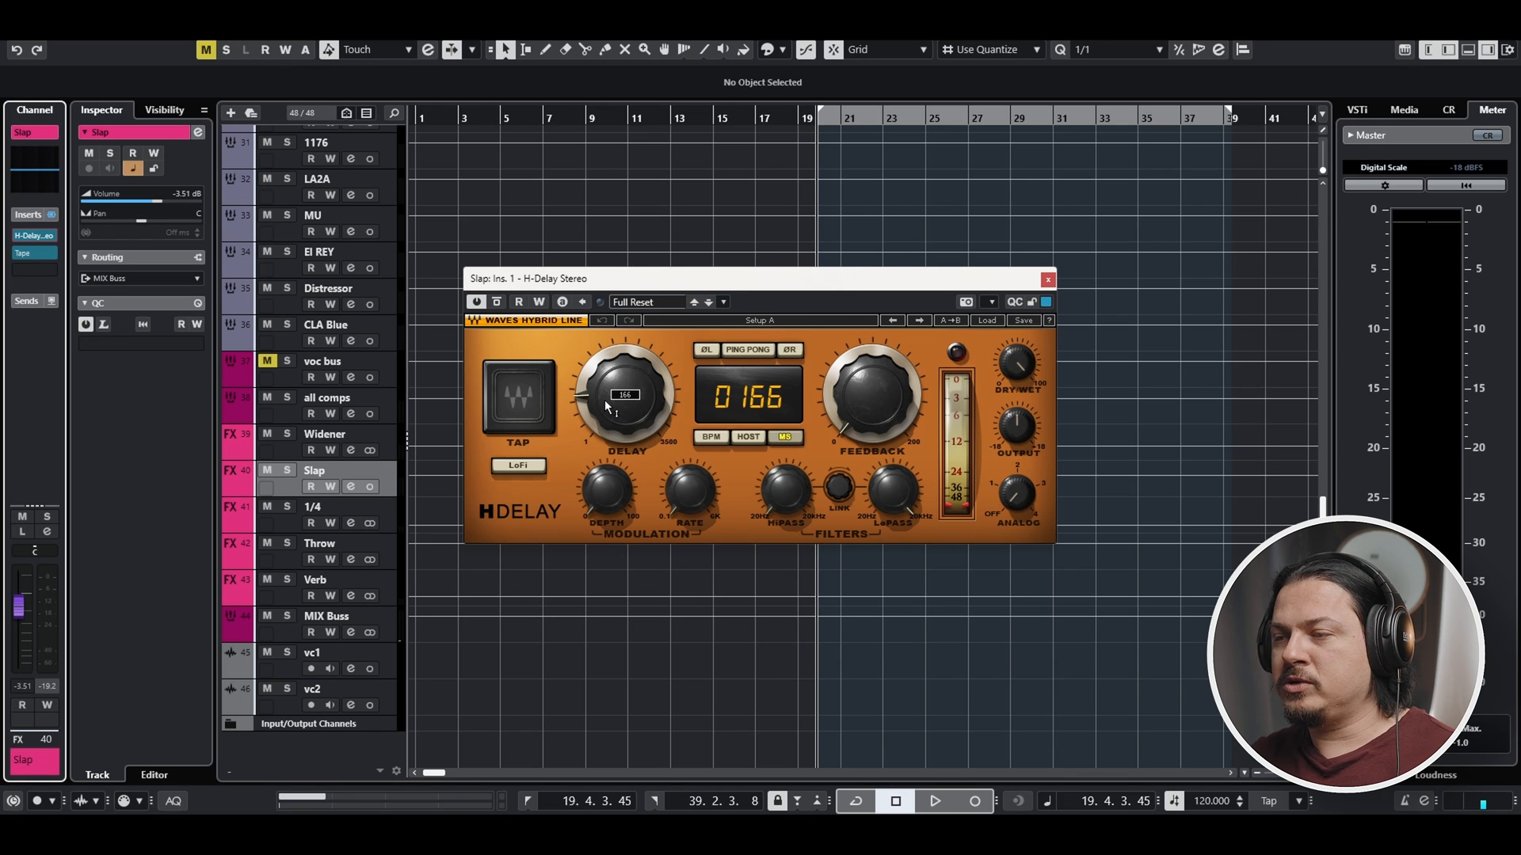
pyautogui.click(716, 438)
pyautogui.moveTo(619, 407); pyautogui.dragTo(619, 427)
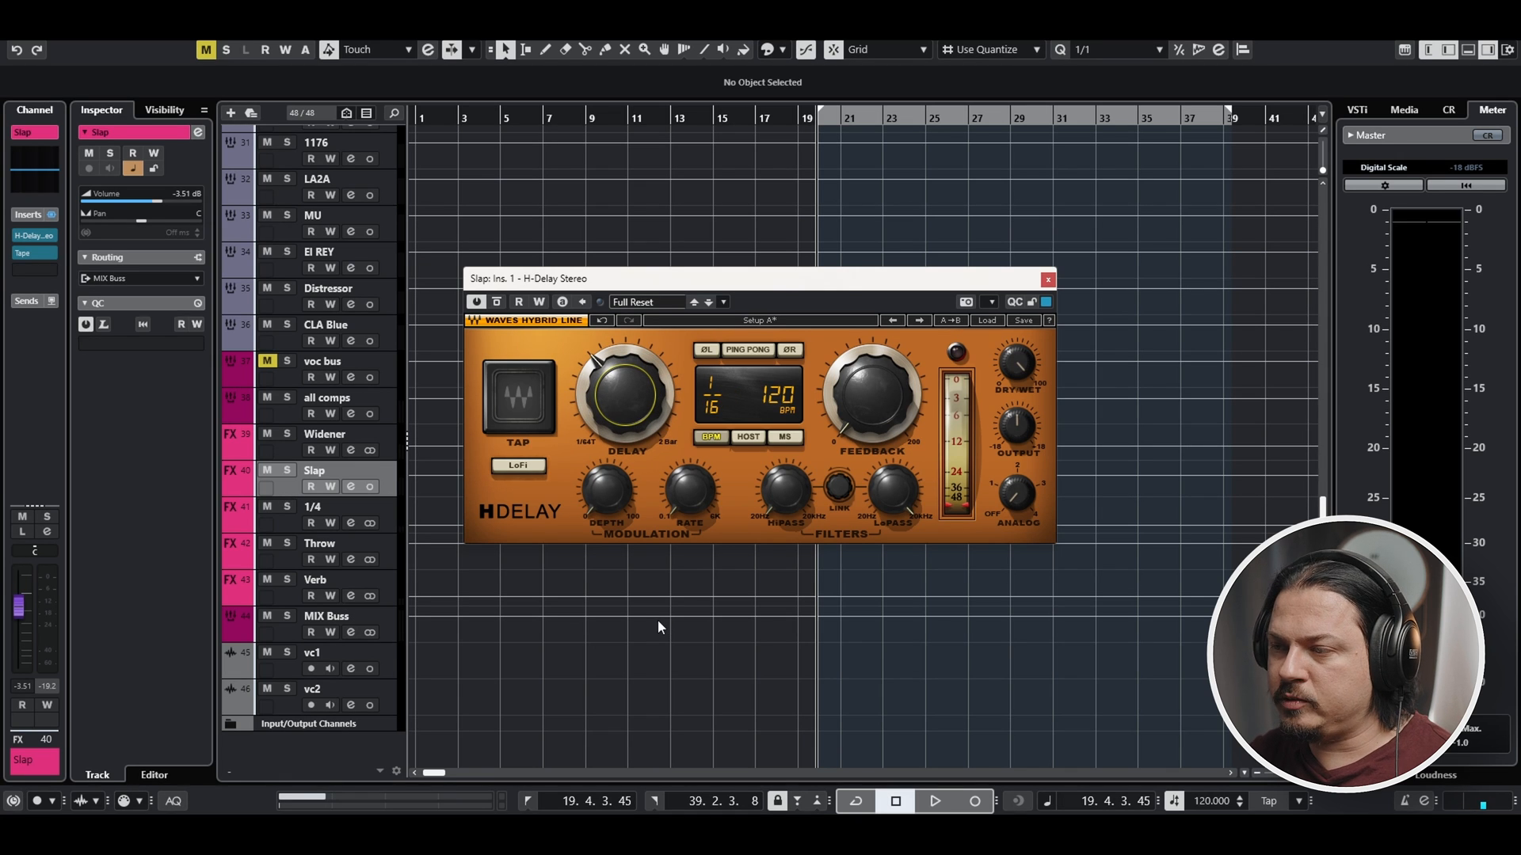
pyautogui.press('space')
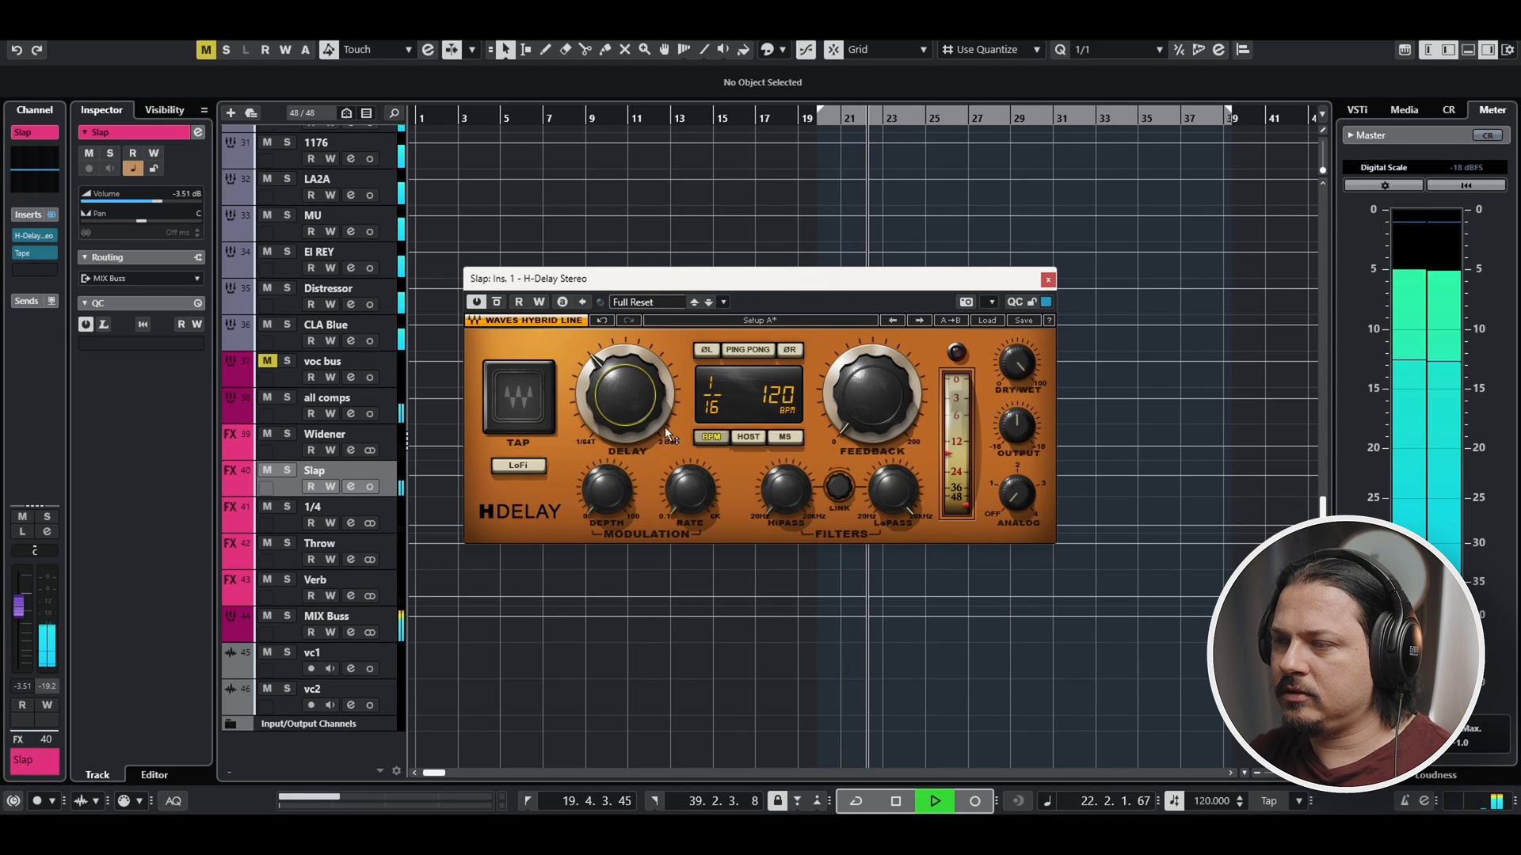
pyautogui.press('space')
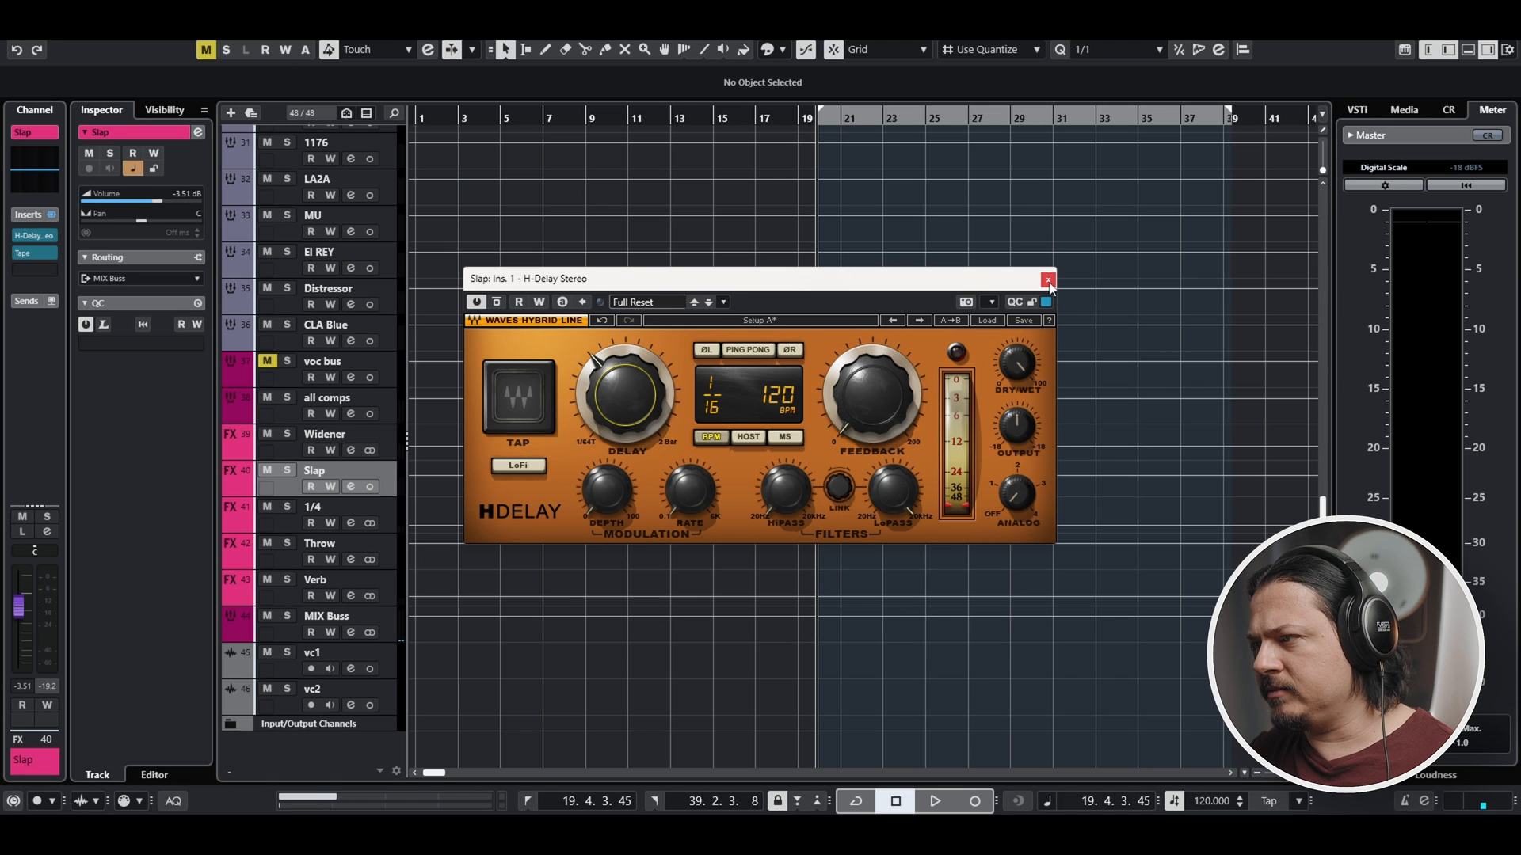
# Insert FabFilter Pro-Q 3 in the third insert slot of the Slap track, moving the H-Delay window out of the way
pyautogui.moveTo(868, 285); pyautogui.dragTo(863, 206)
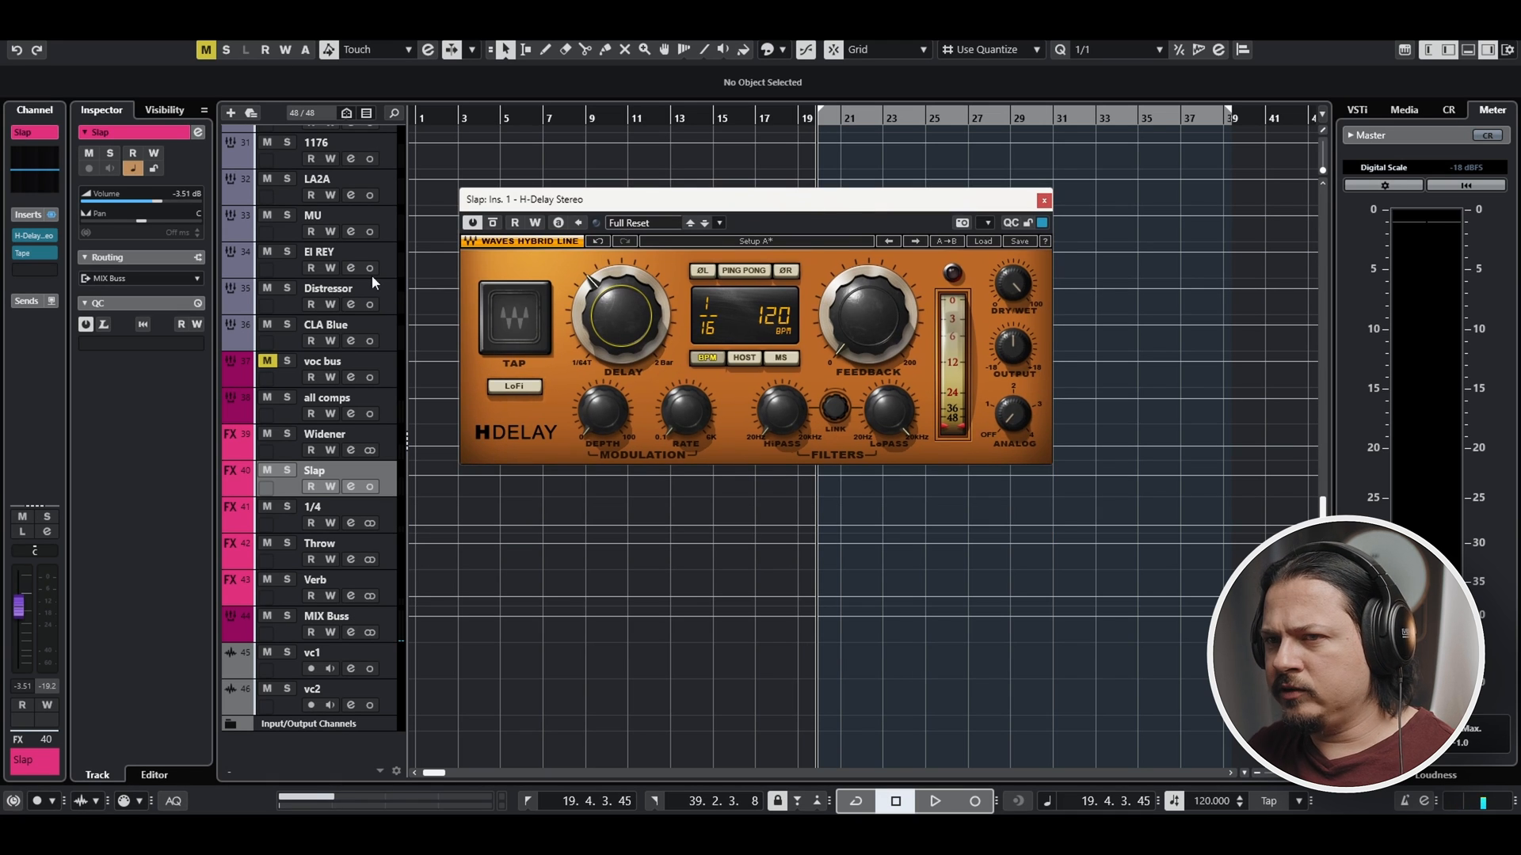
pyautogui.click(36, 269)
pyautogui.click(79, 340)
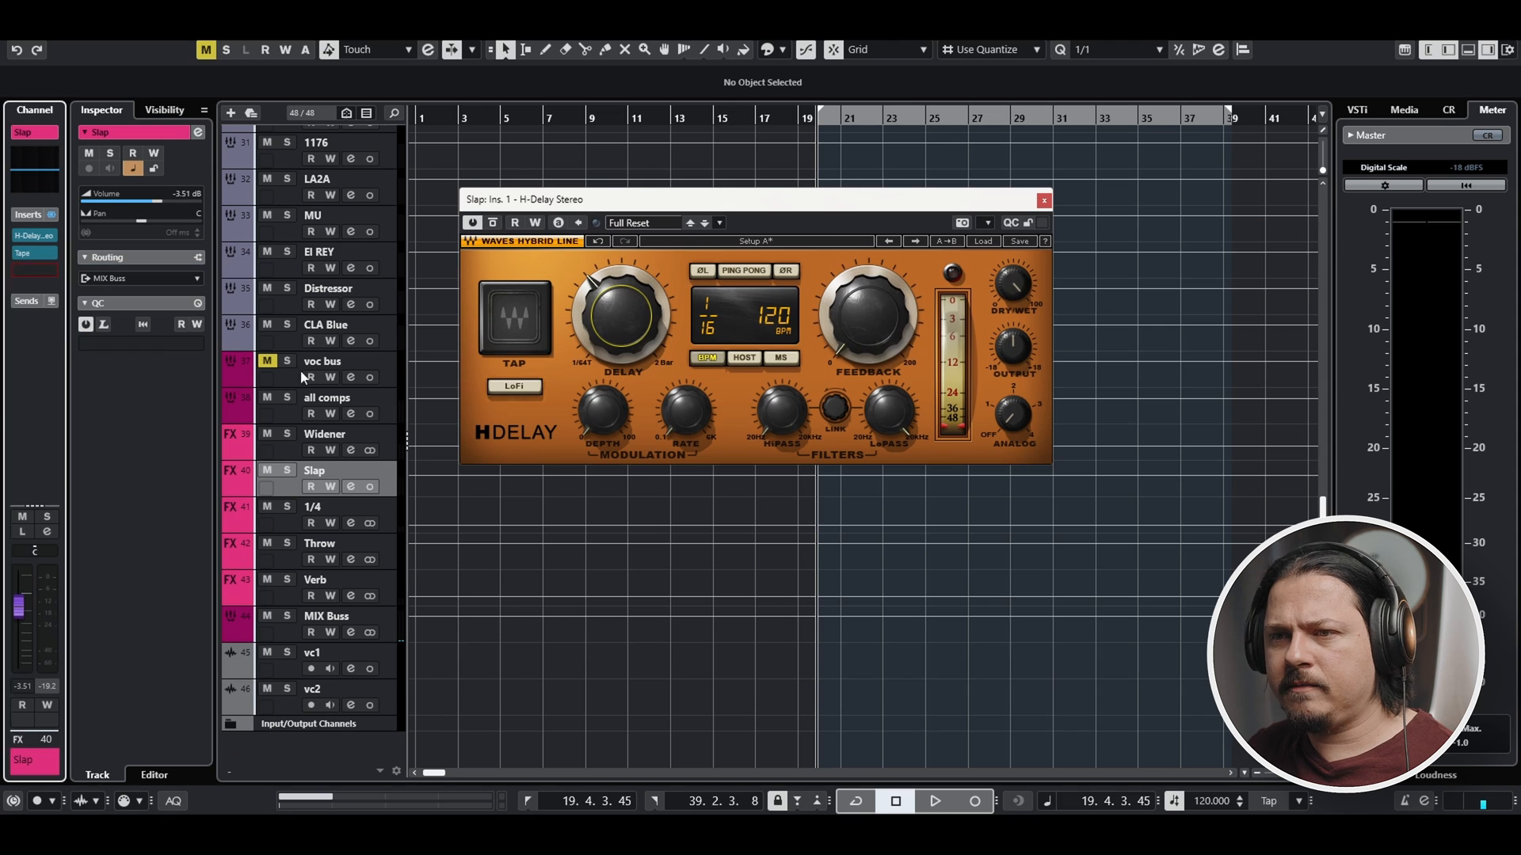
pyautogui.moveTo(691, 208); pyautogui.dragTo(663, 103)
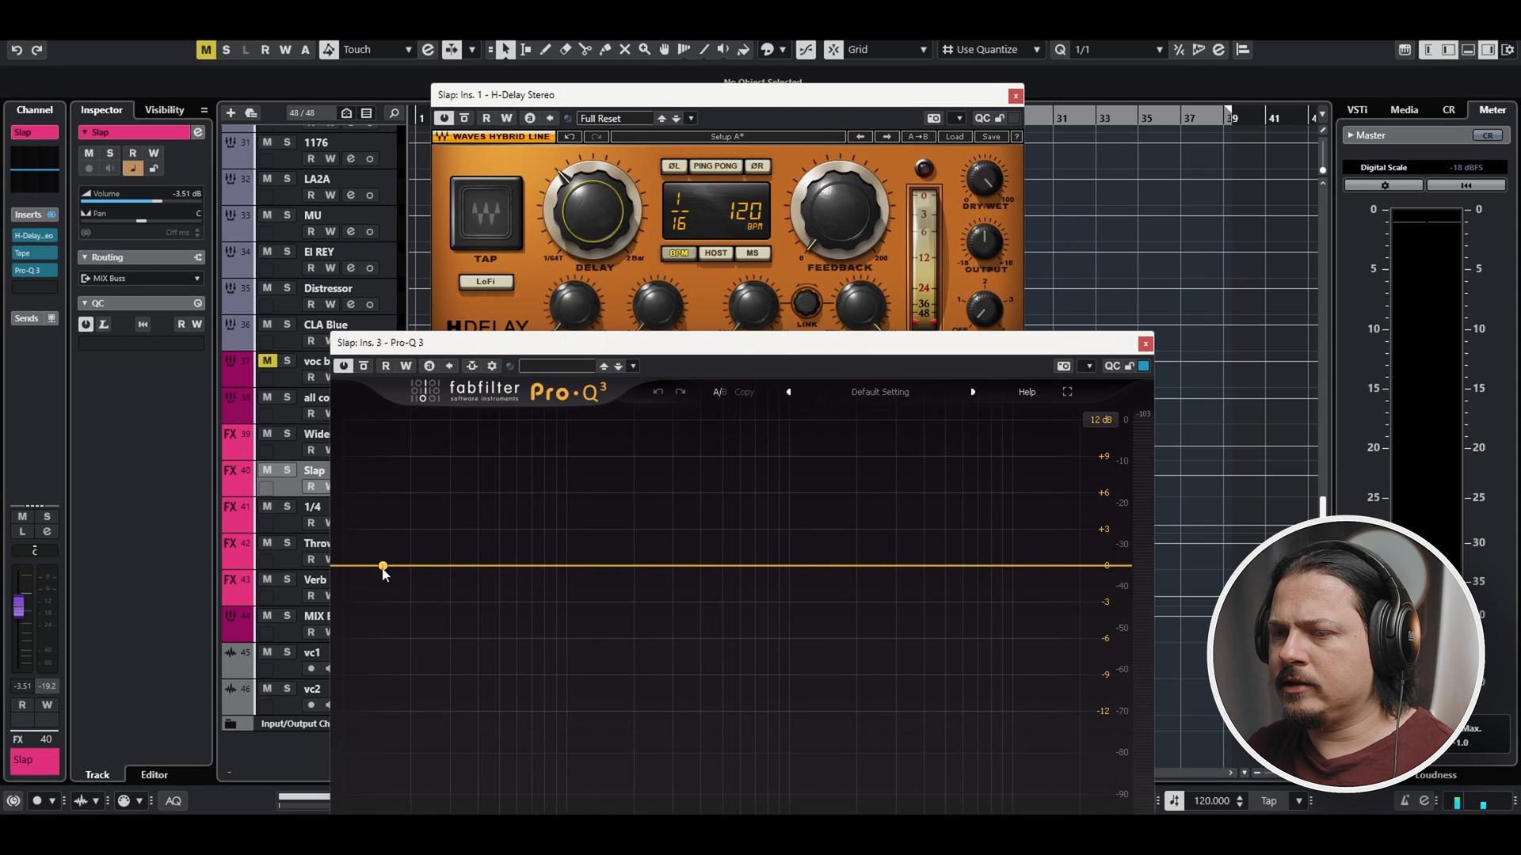
# Add a 12 dB/oct low cut at about 39 Hz and a high cut at about 16 kHz in the Slap track's Pro-Q 3
pyautogui.click(381, 565)
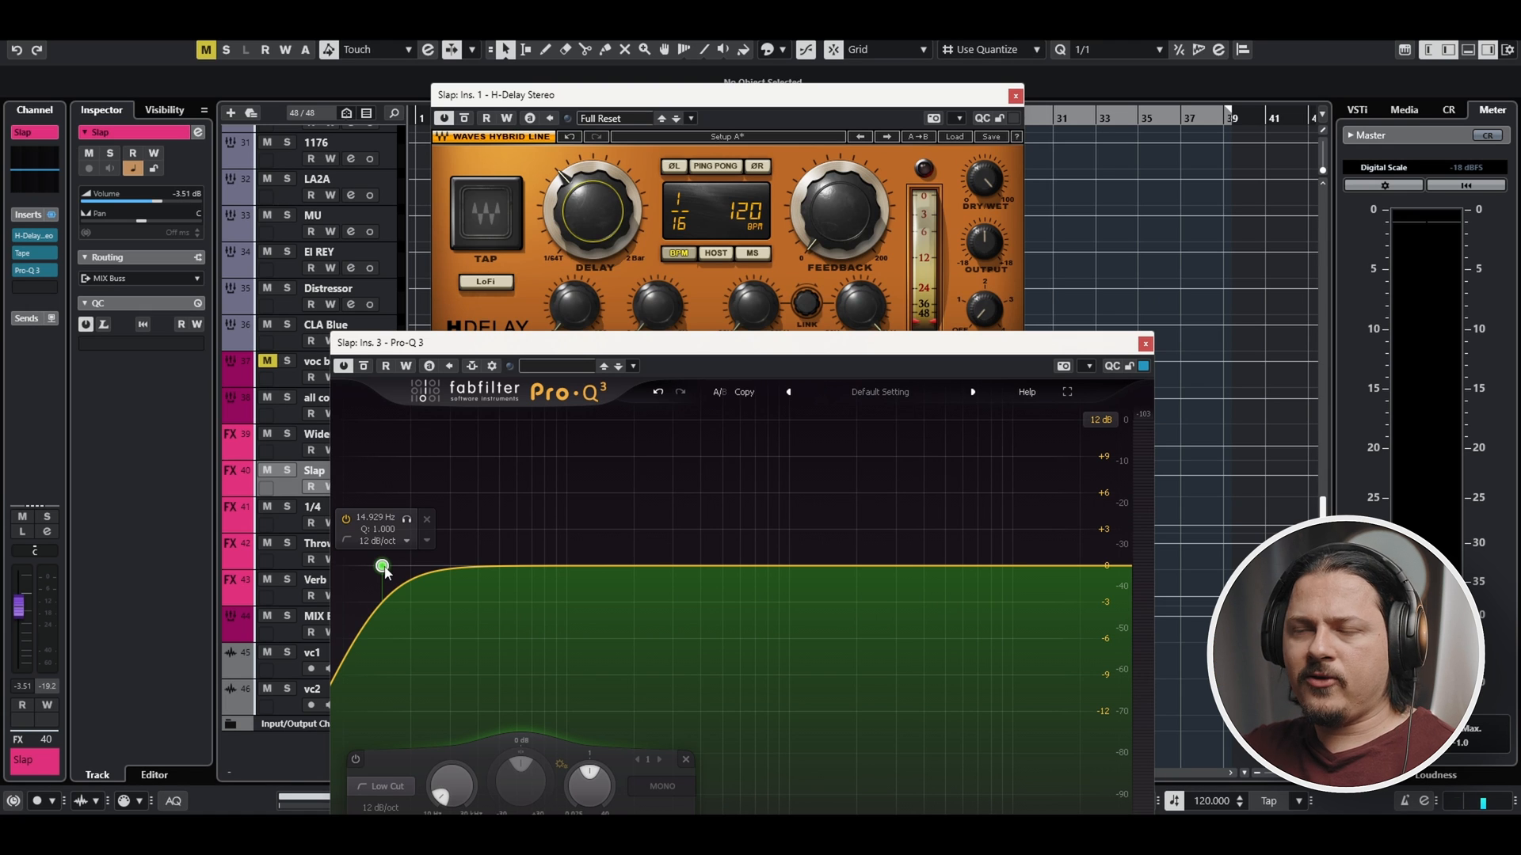
pyautogui.moveTo(383, 567); pyautogui.dragTo(476, 575)
pyautogui.moveTo(1112, 567); pyautogui.dragTo(1058, 563)
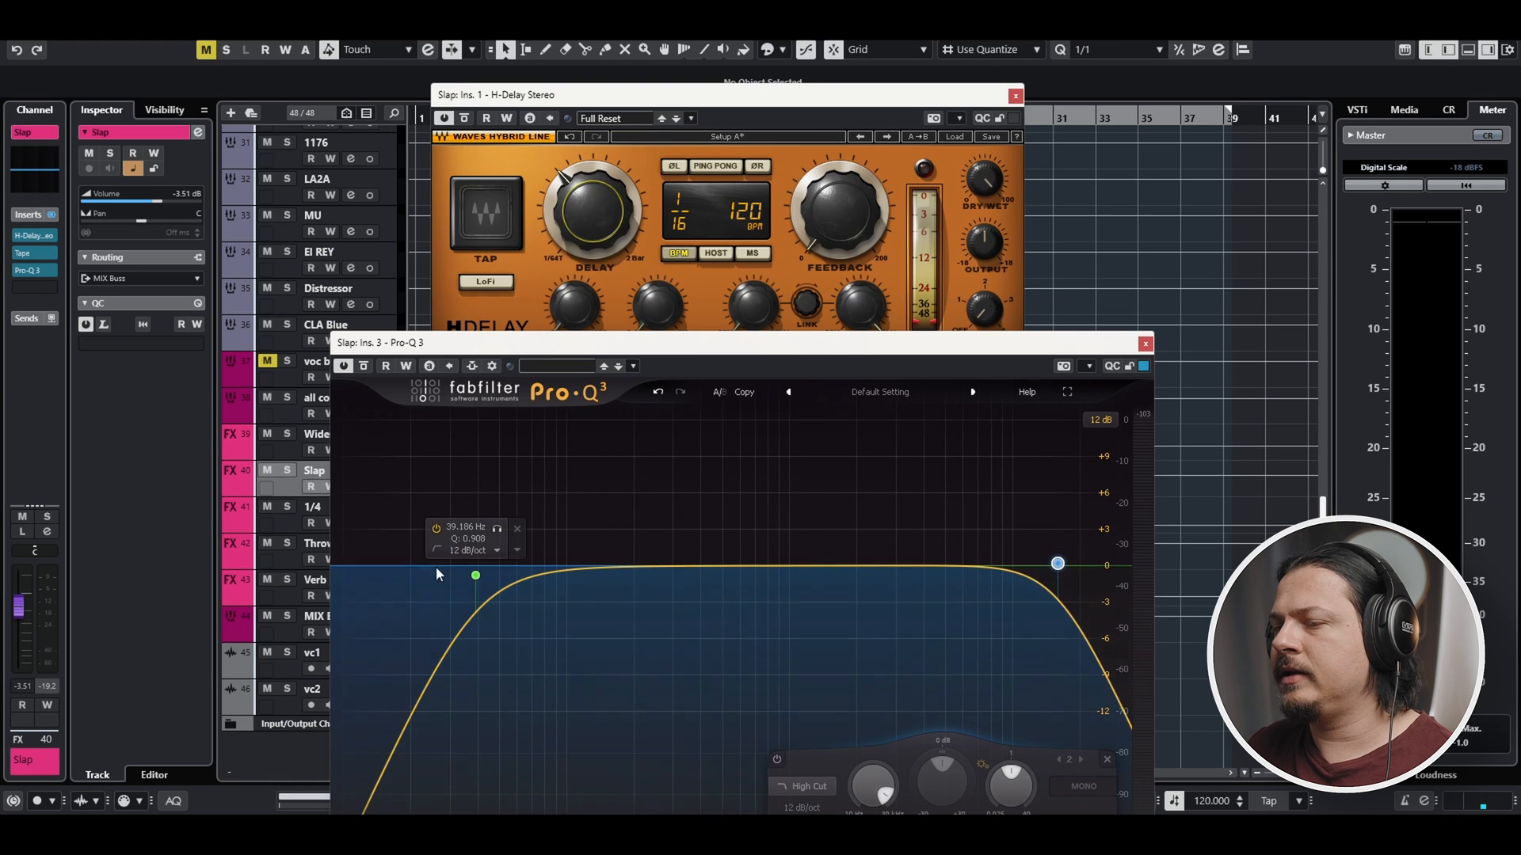
pyautogui.click(476, 575)
# Narrow the Slap delay's band during playback by moving the high cut down and the low cut up, and close Pro-Q 3
pyautogui.press('space')
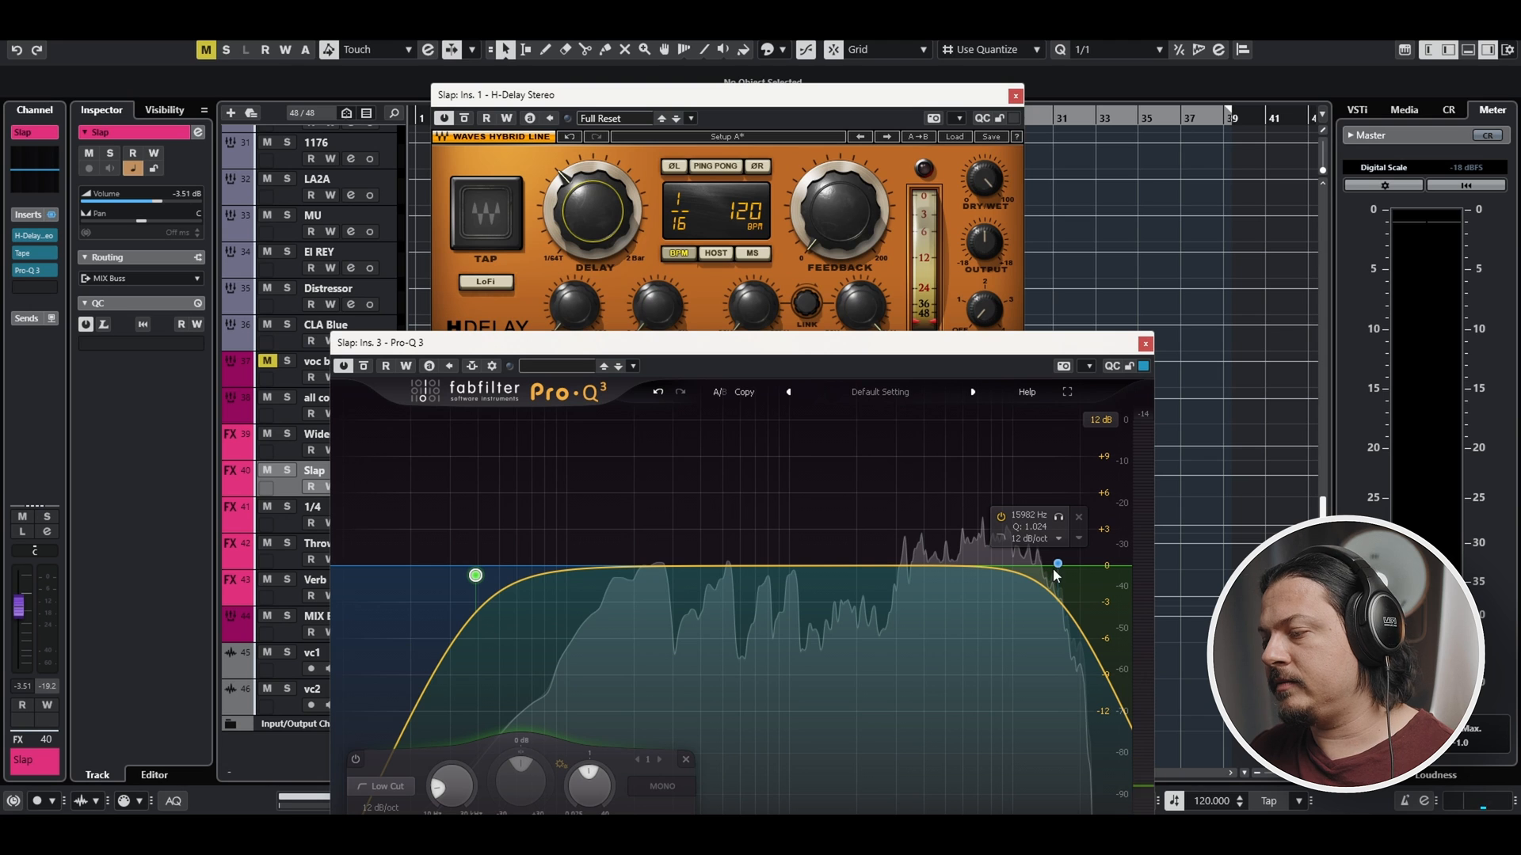
pyautogui.moveTo(1056, 564); pyautogui.dragTo(877, 556)
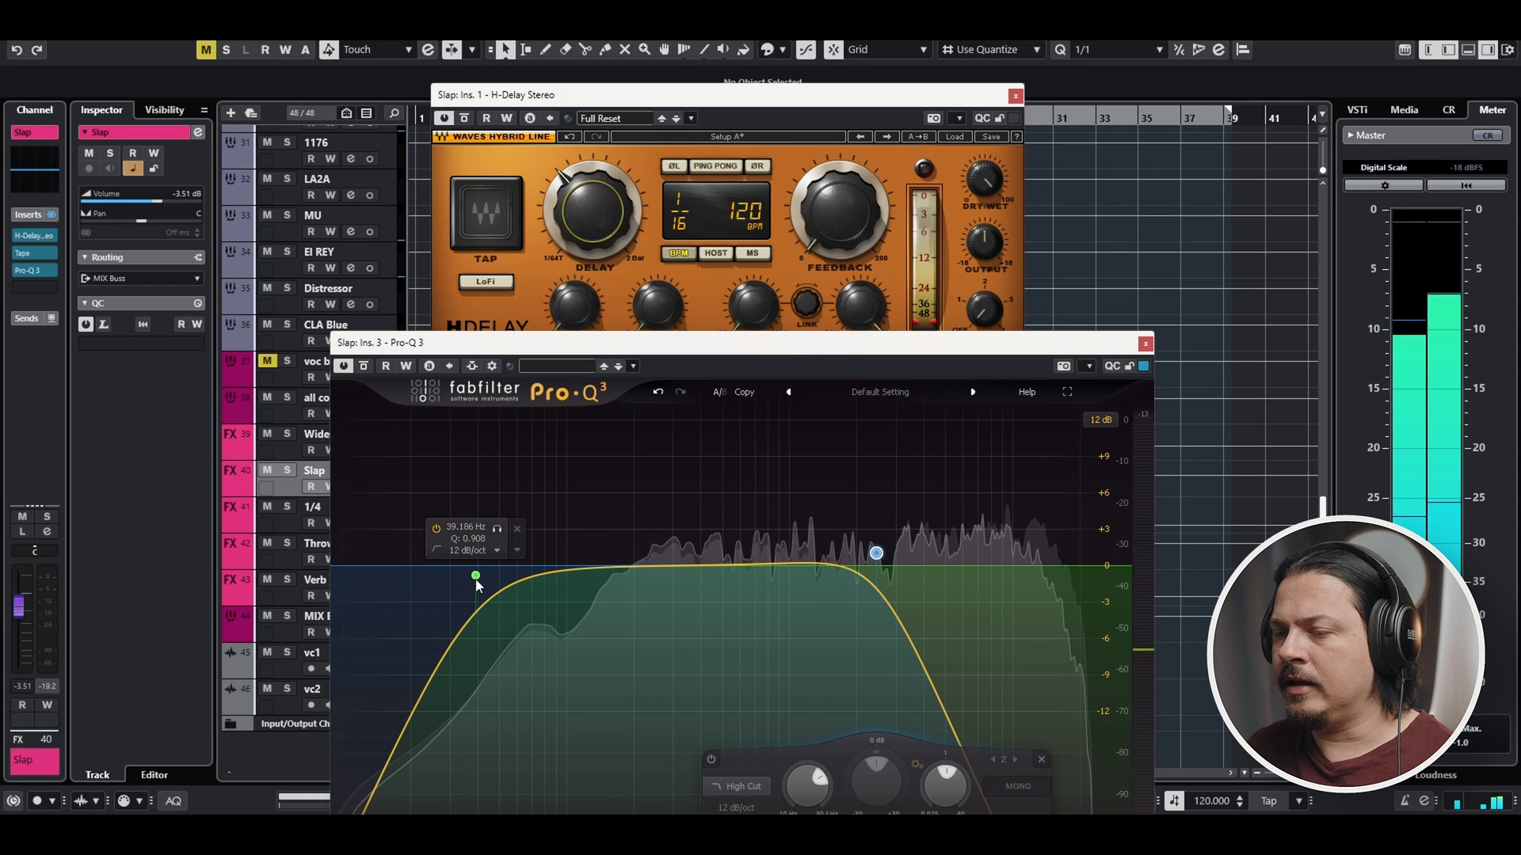
pyautogui.moveTo(476, 581); pyautogui.dragTo(642, 570)
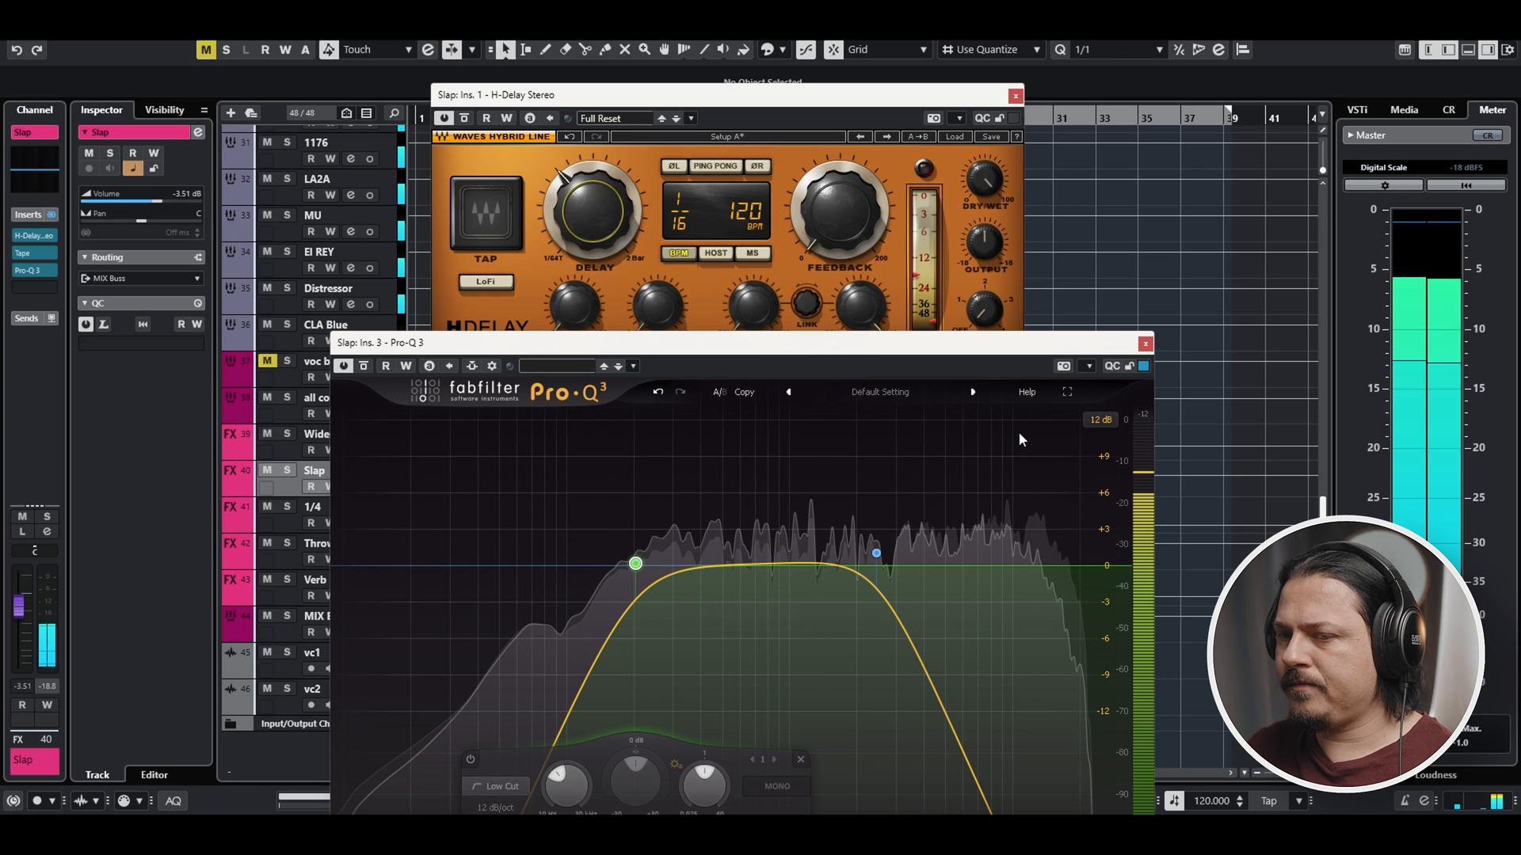
pyautogui.click(1145, 343)
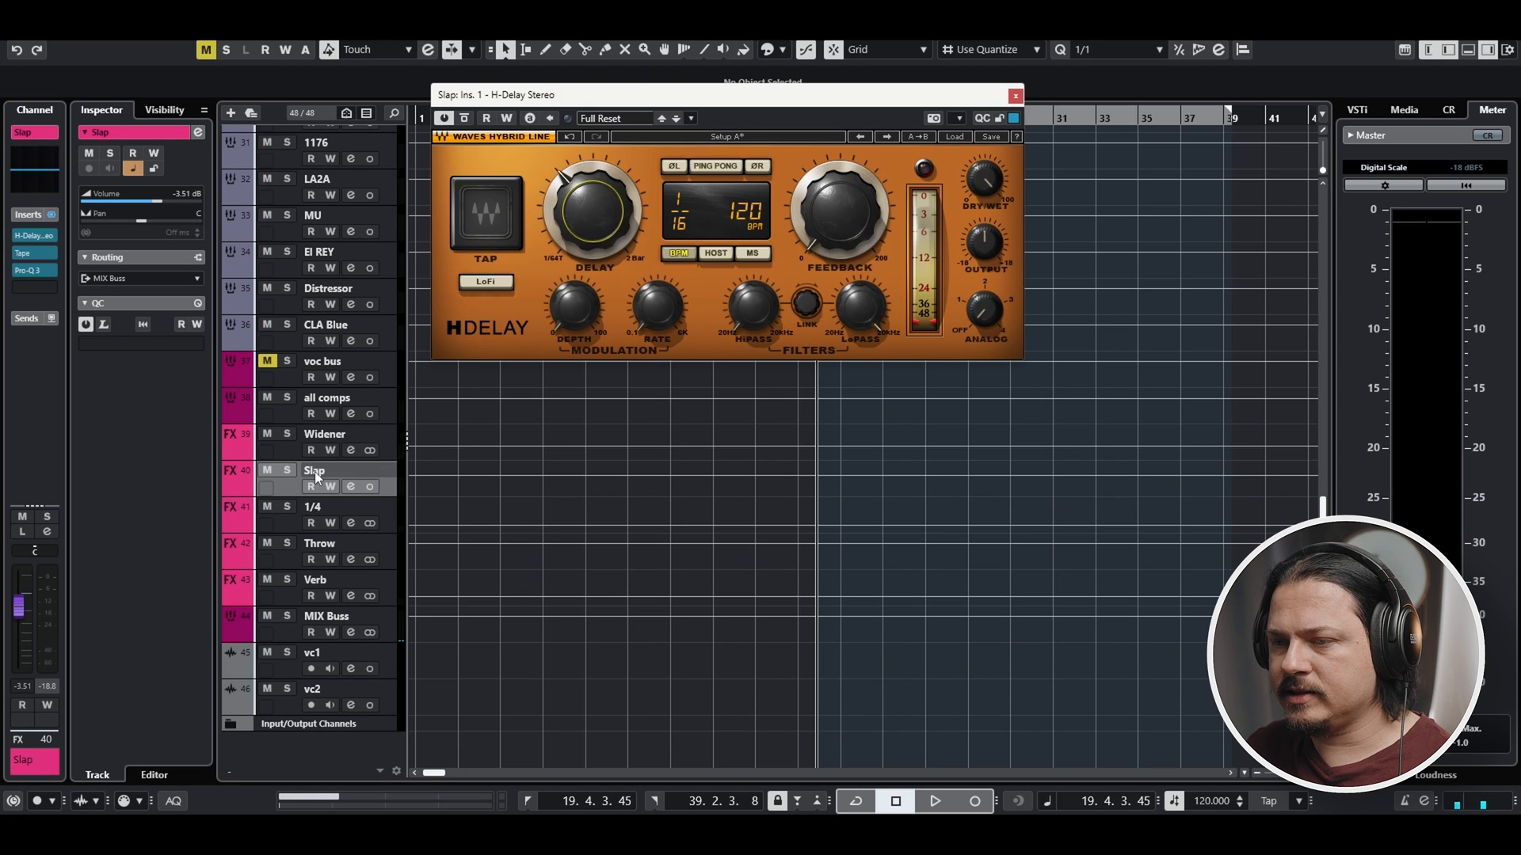
# Lower the Slap track's volume to -17.9 dB during playback, comparing it muted and unmuted, and close its H-Delay window
pyautogui.press('space')
pyautogui.moveTo(18, 607); pyautogui.dragTo(14, 643)
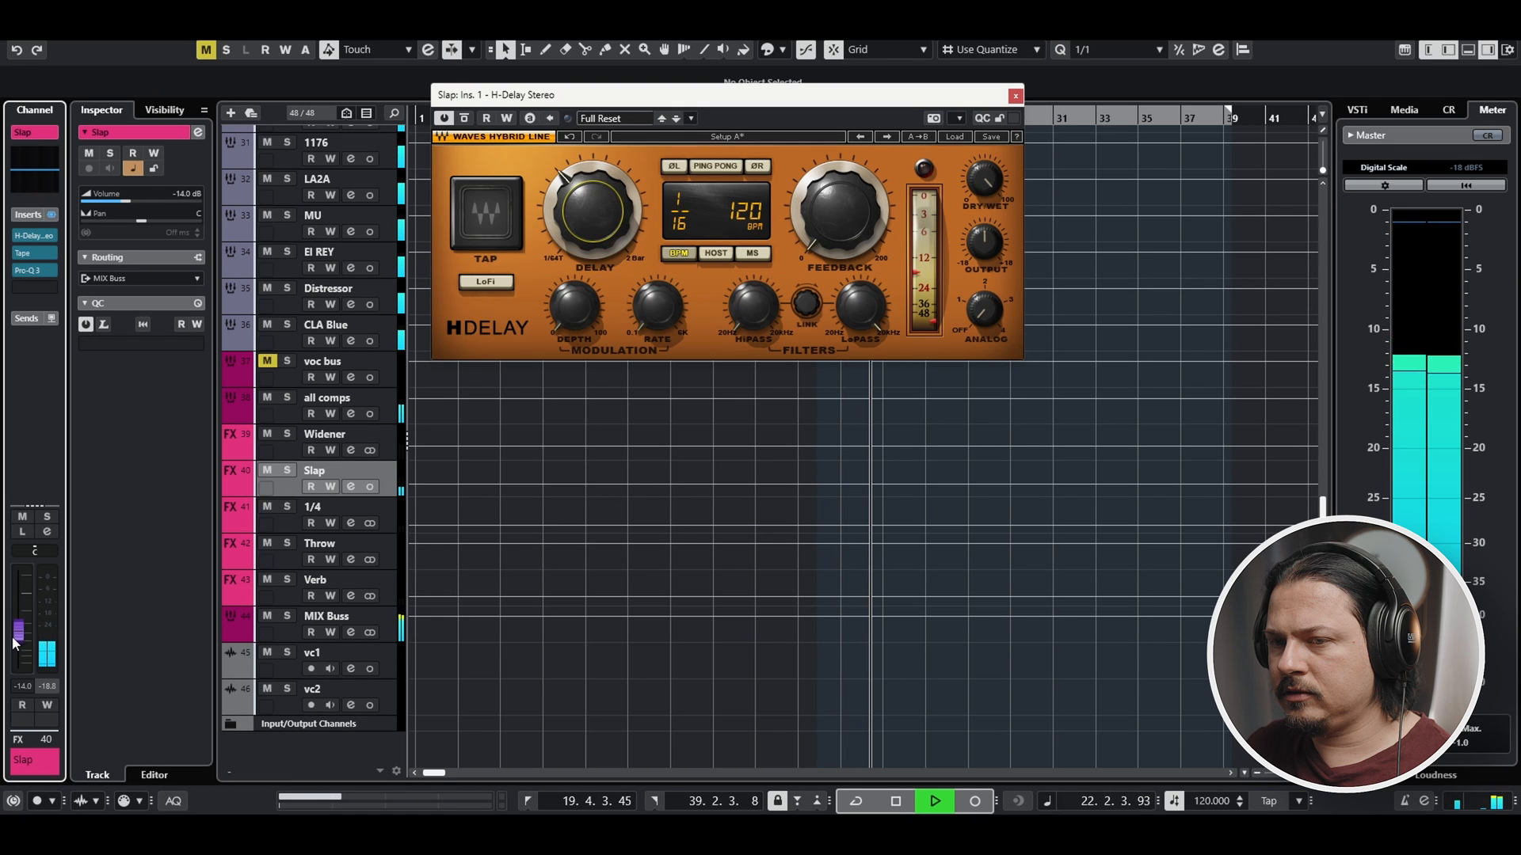
pyautogui.click(22, 517)
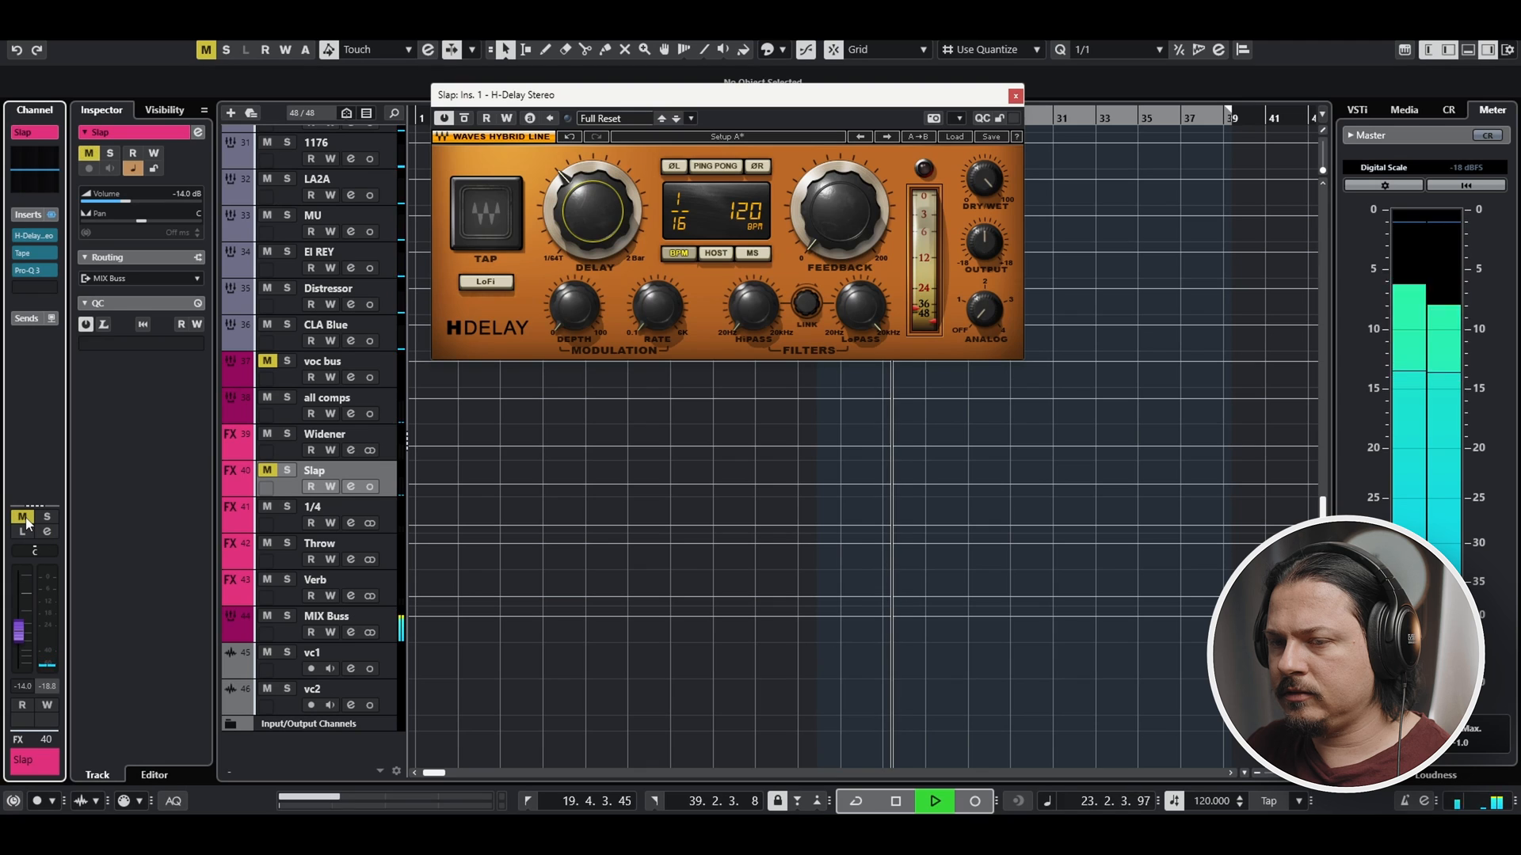
pyautogui.click(22, 517)
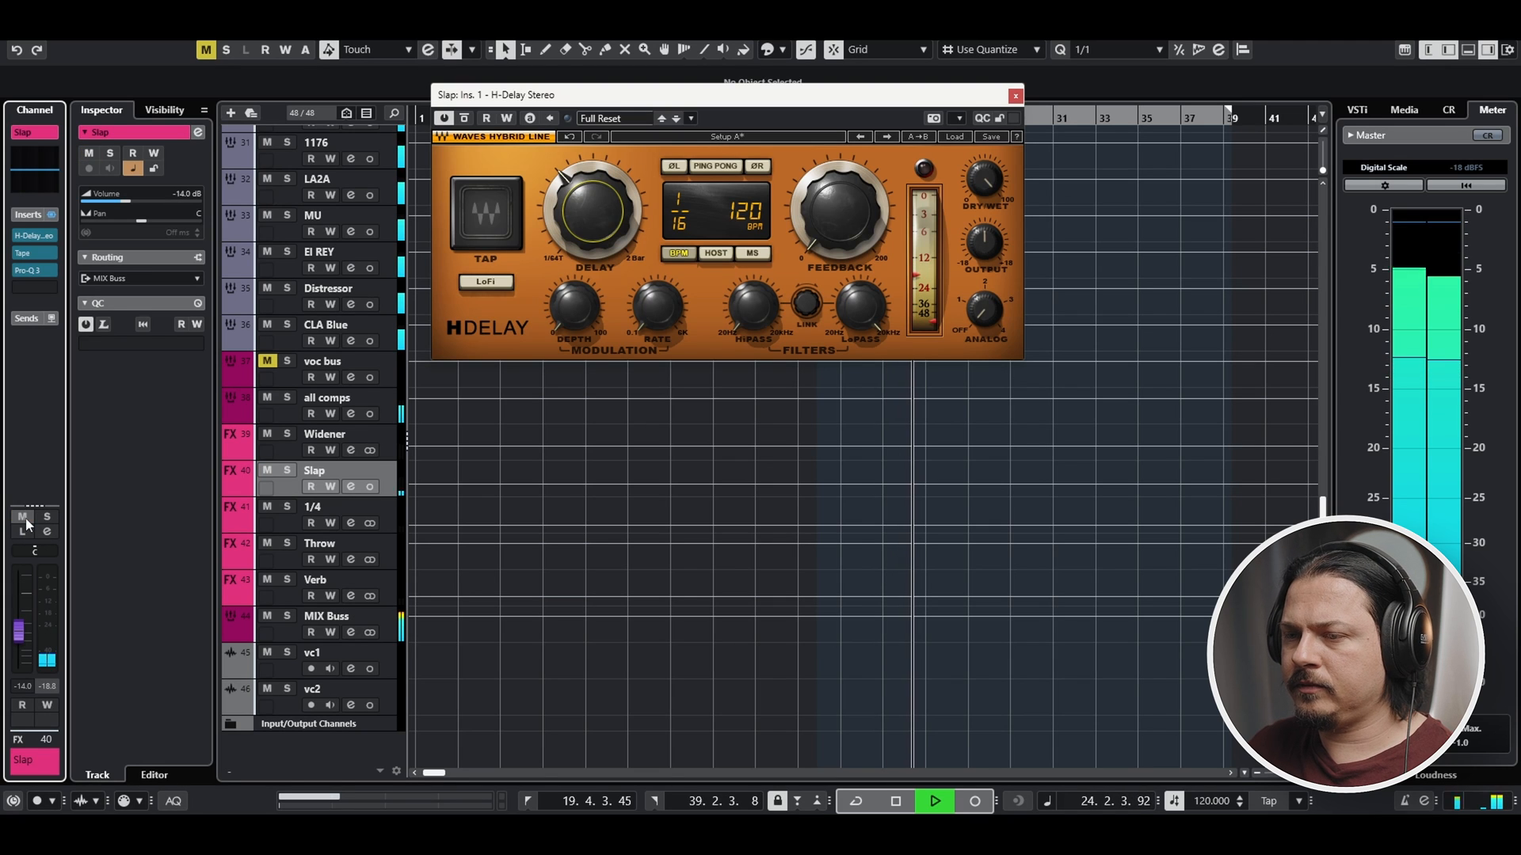
pyautogui.moveTo(20, 634); pyautogui.dragTo(24, 645)
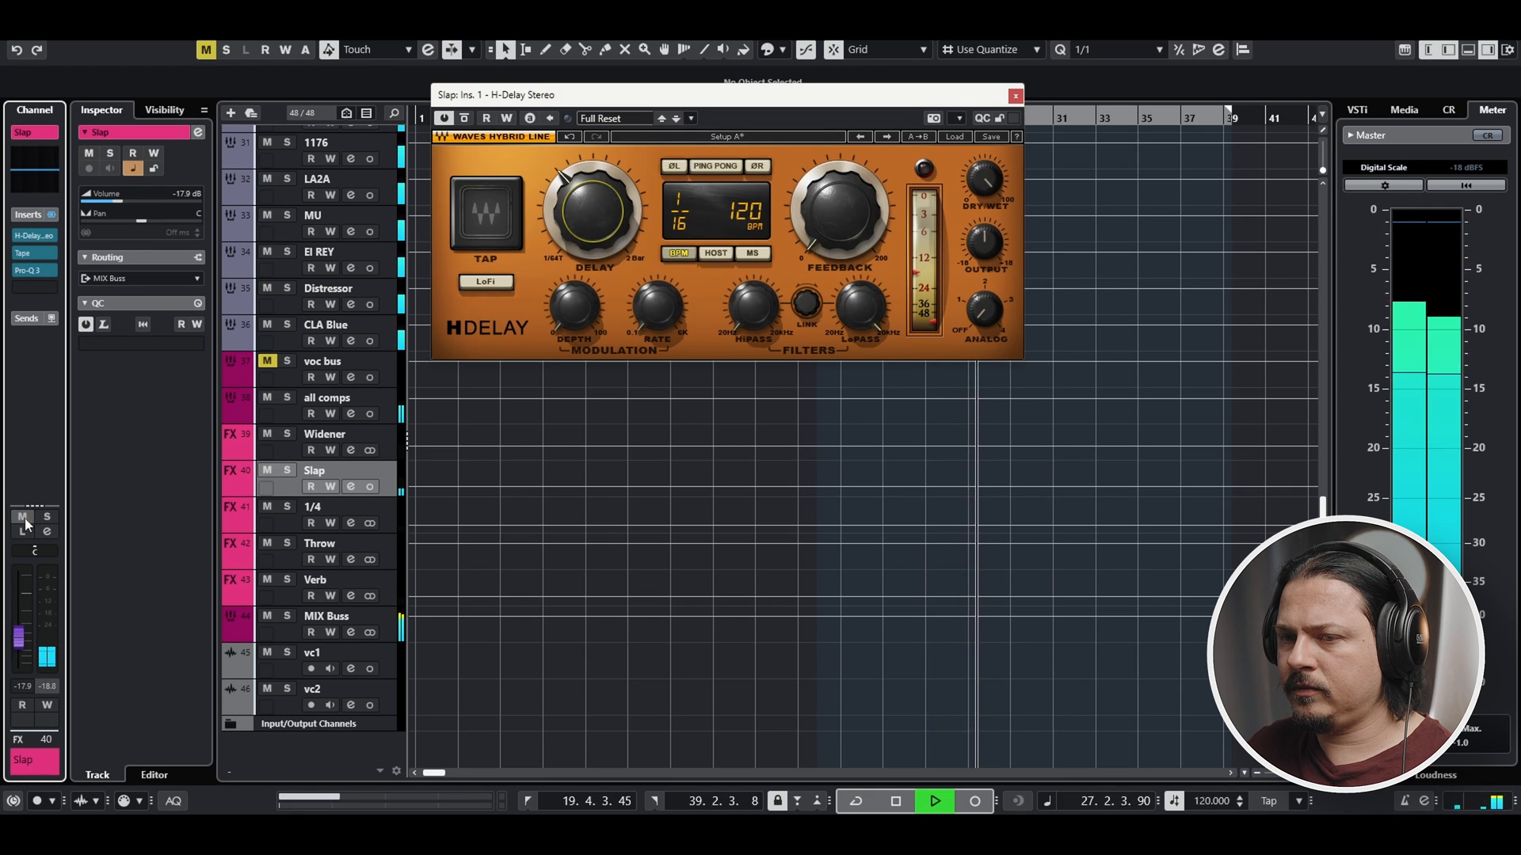
pyautogui.press('space')
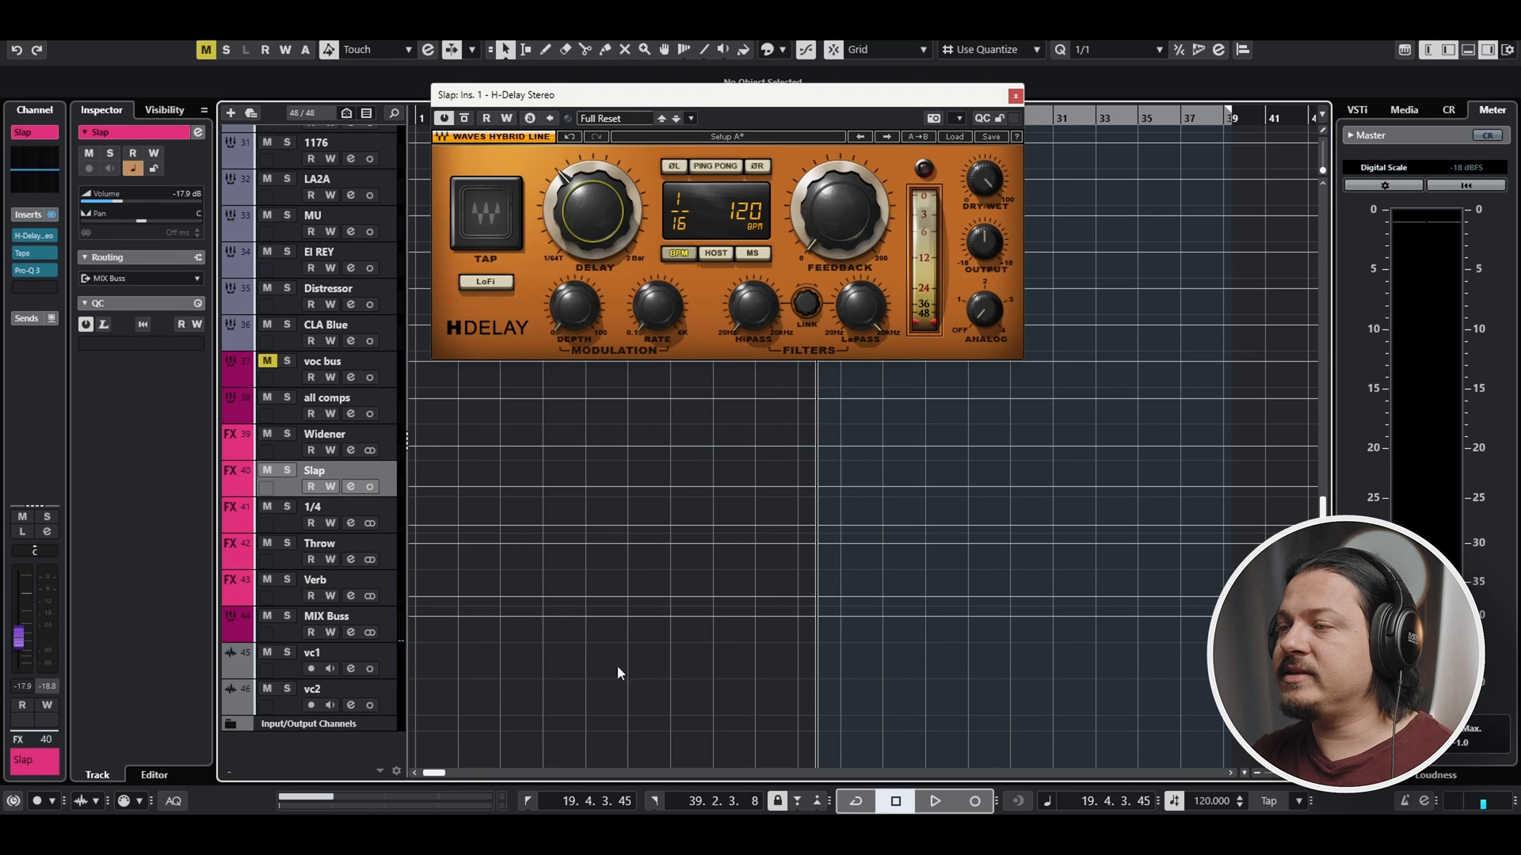
pyautogui.click(1015, 95)
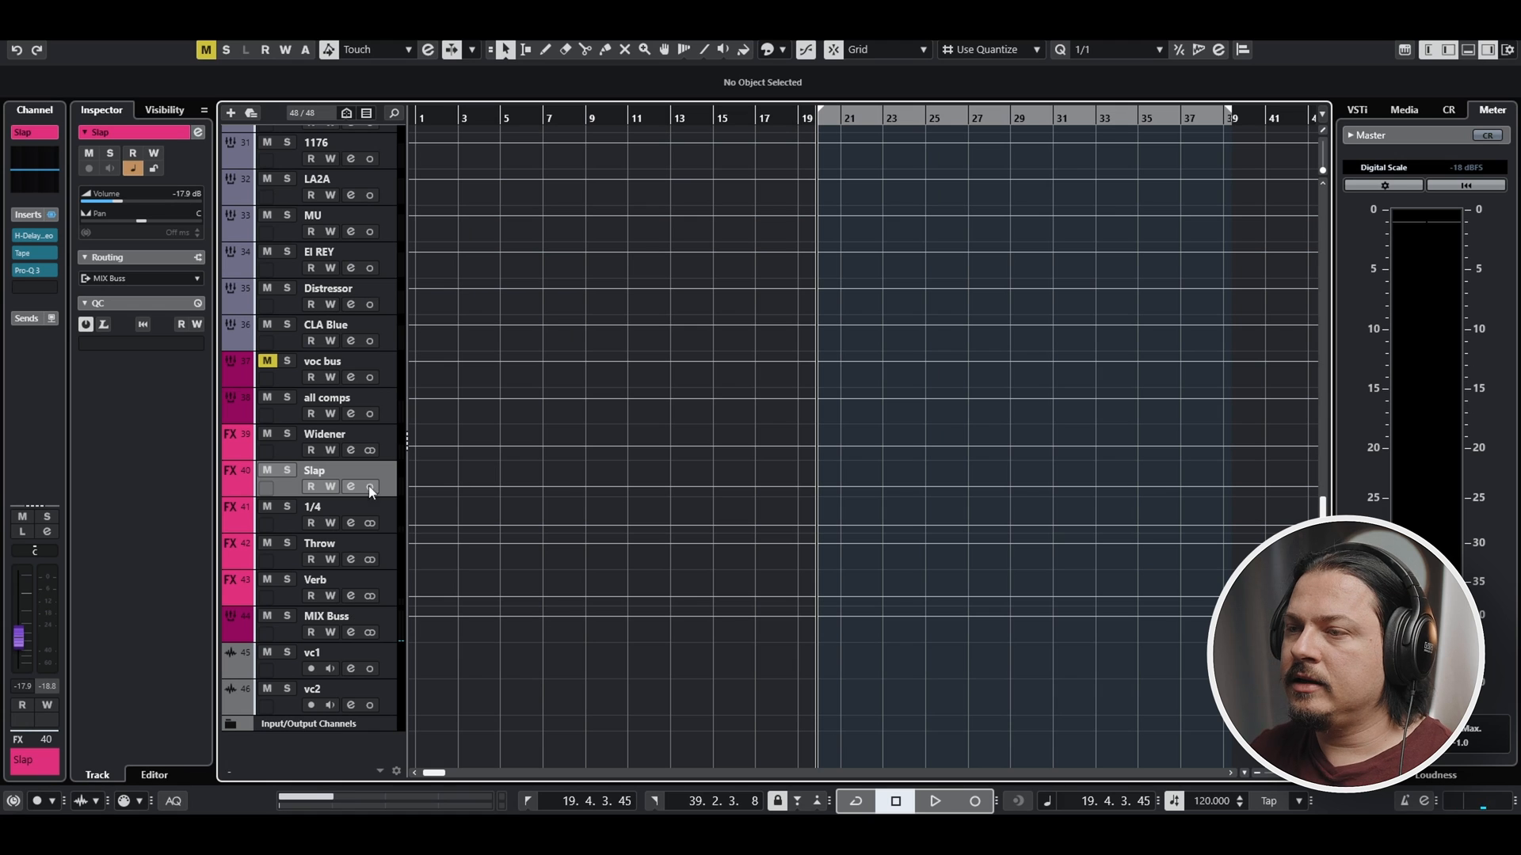
# Compare the vocal with the Slap track muted and unmuted by playing the same passage both ways
pyautogui.click(266, 472)
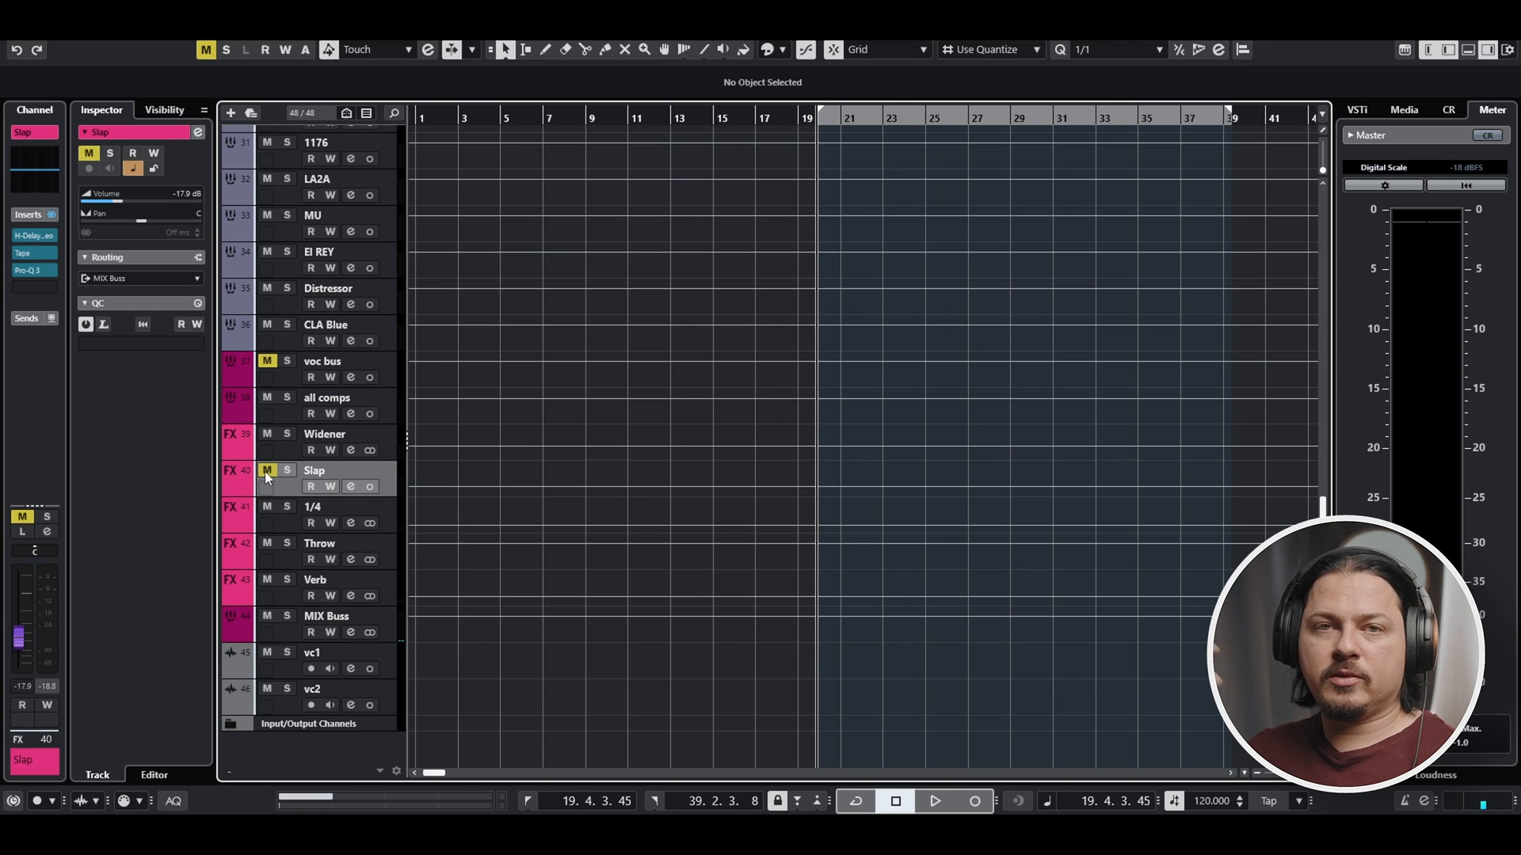
pyautogui.press('space')
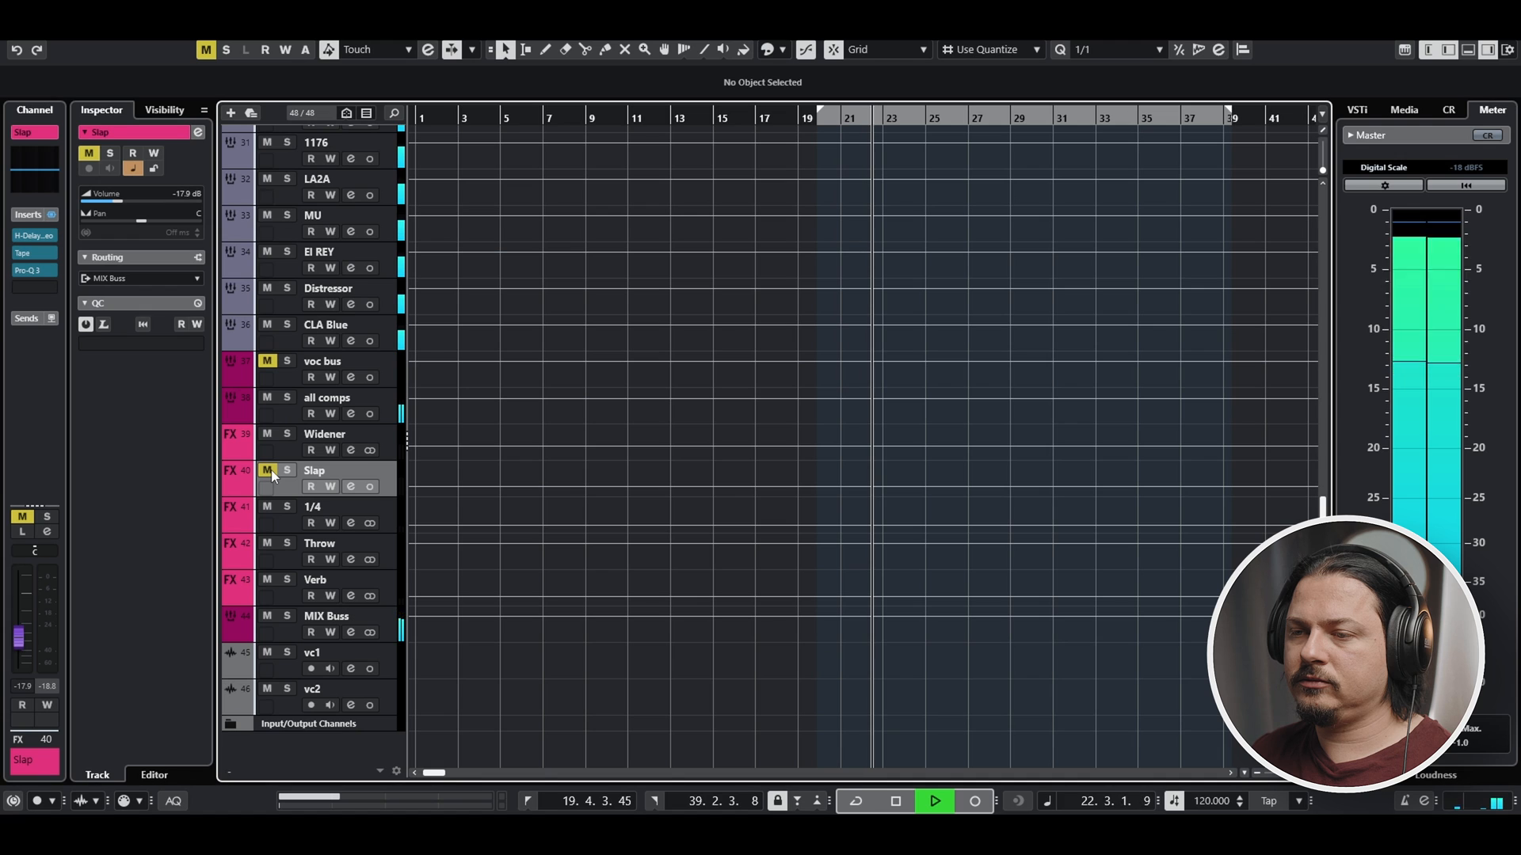
pyautogui.click(268, 470)
pyautogui.press('space')
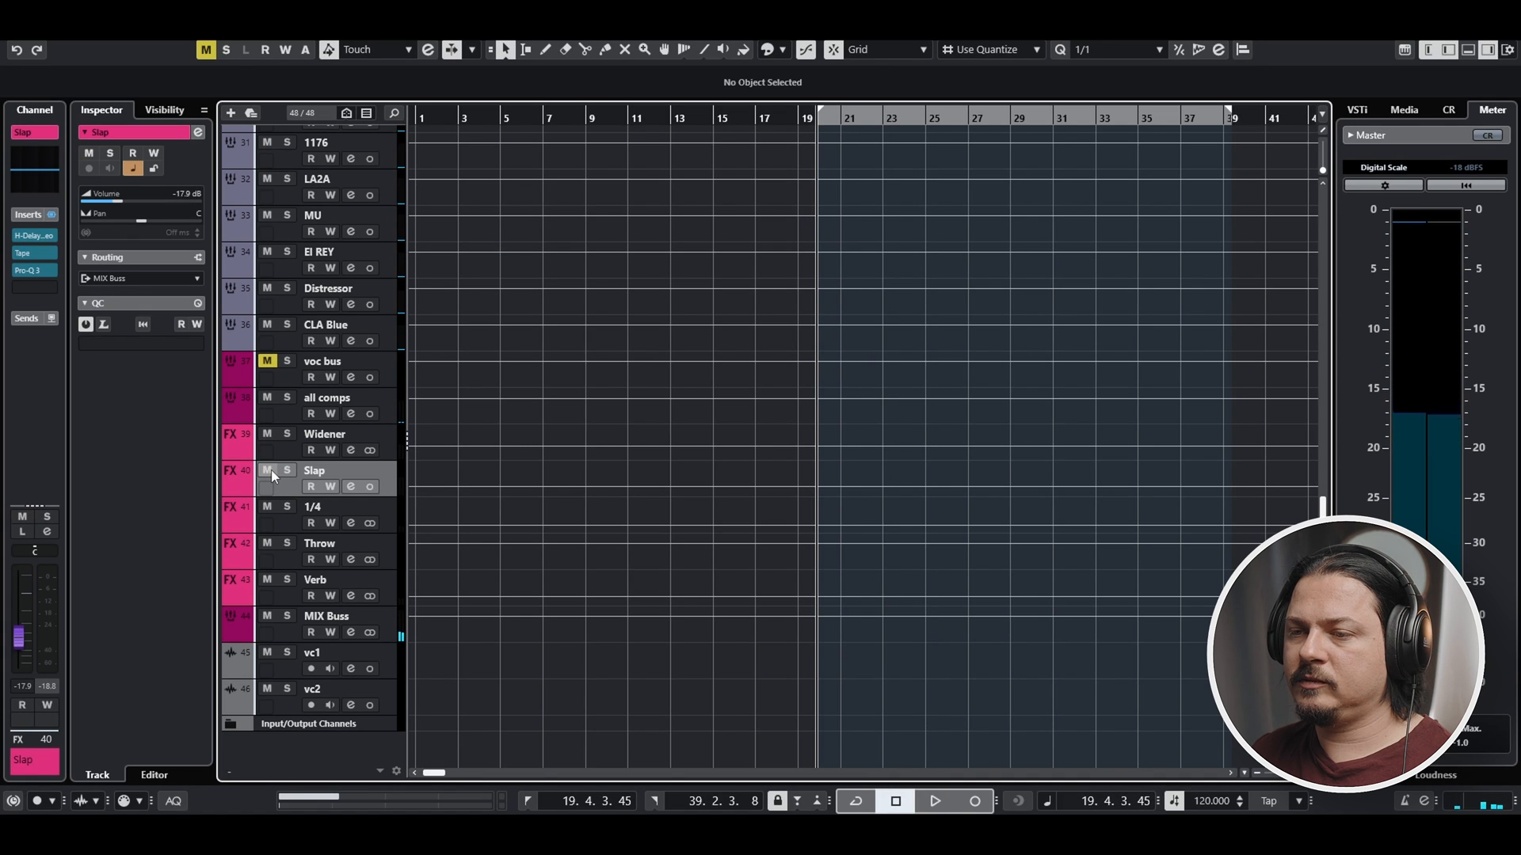
pyautogui.press('space')
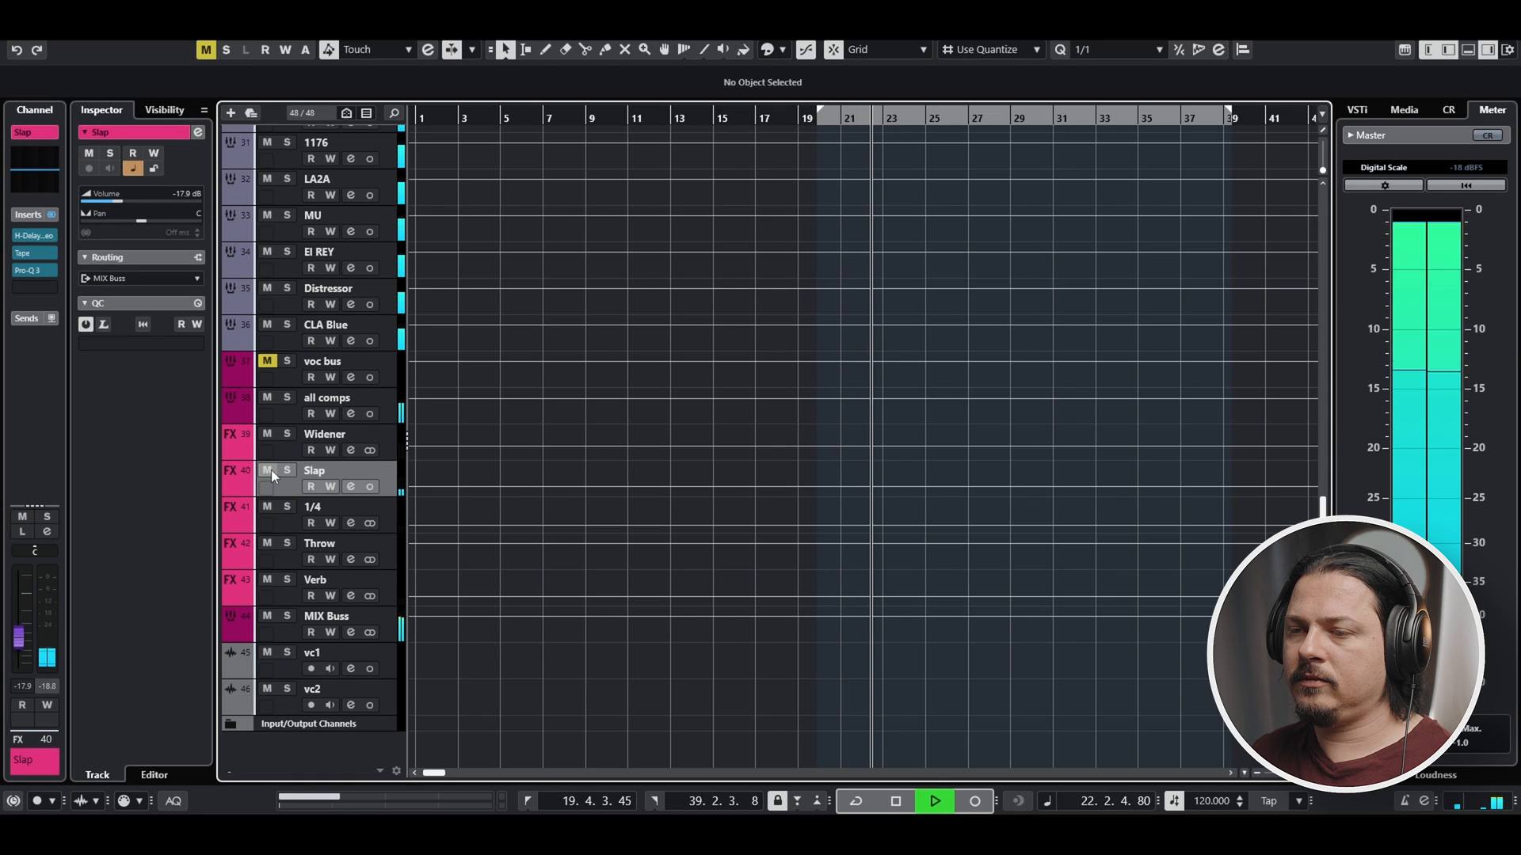
pyautogui.press('space')
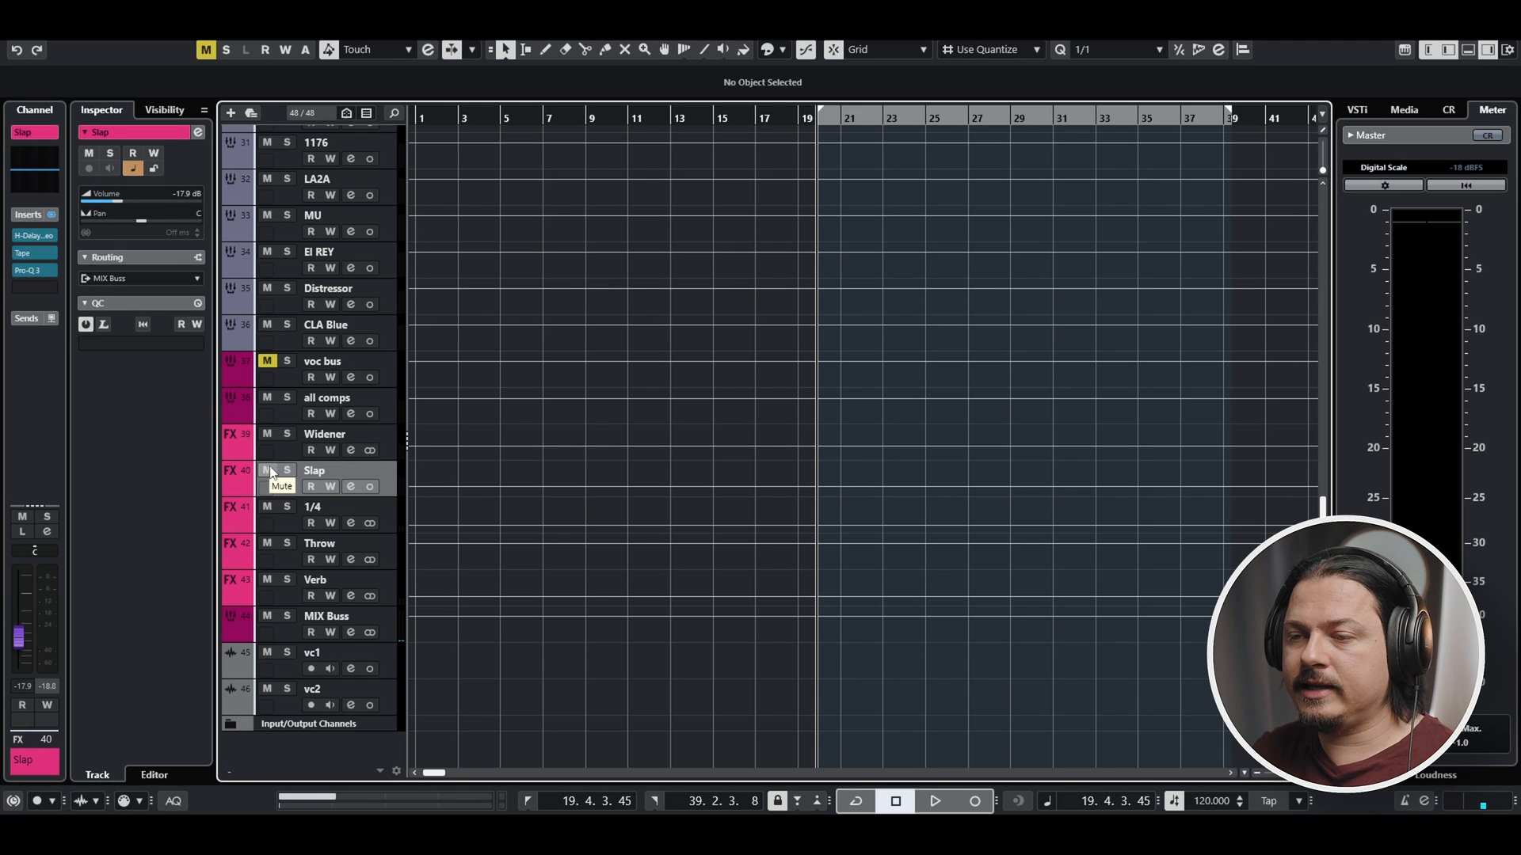
# On the 1/4 track, switch off LoFi in H-Delay and set the channel volume to -7.54 dB while auditioning
pyautogui.click(268, 470)
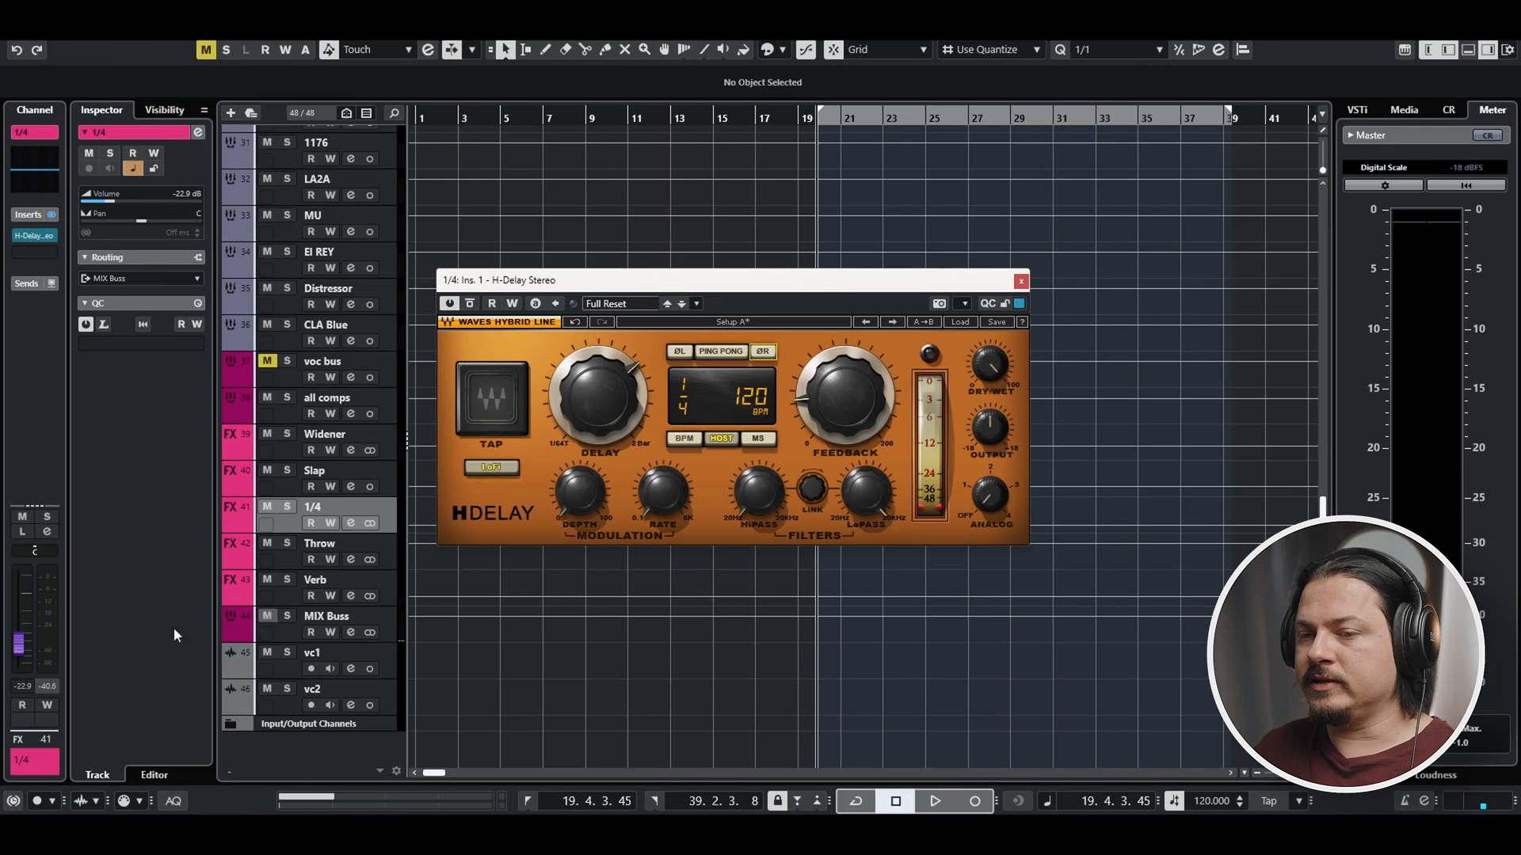
pyautogui.moveTo(20, 643); pyautogui.dragTo(20, 626)
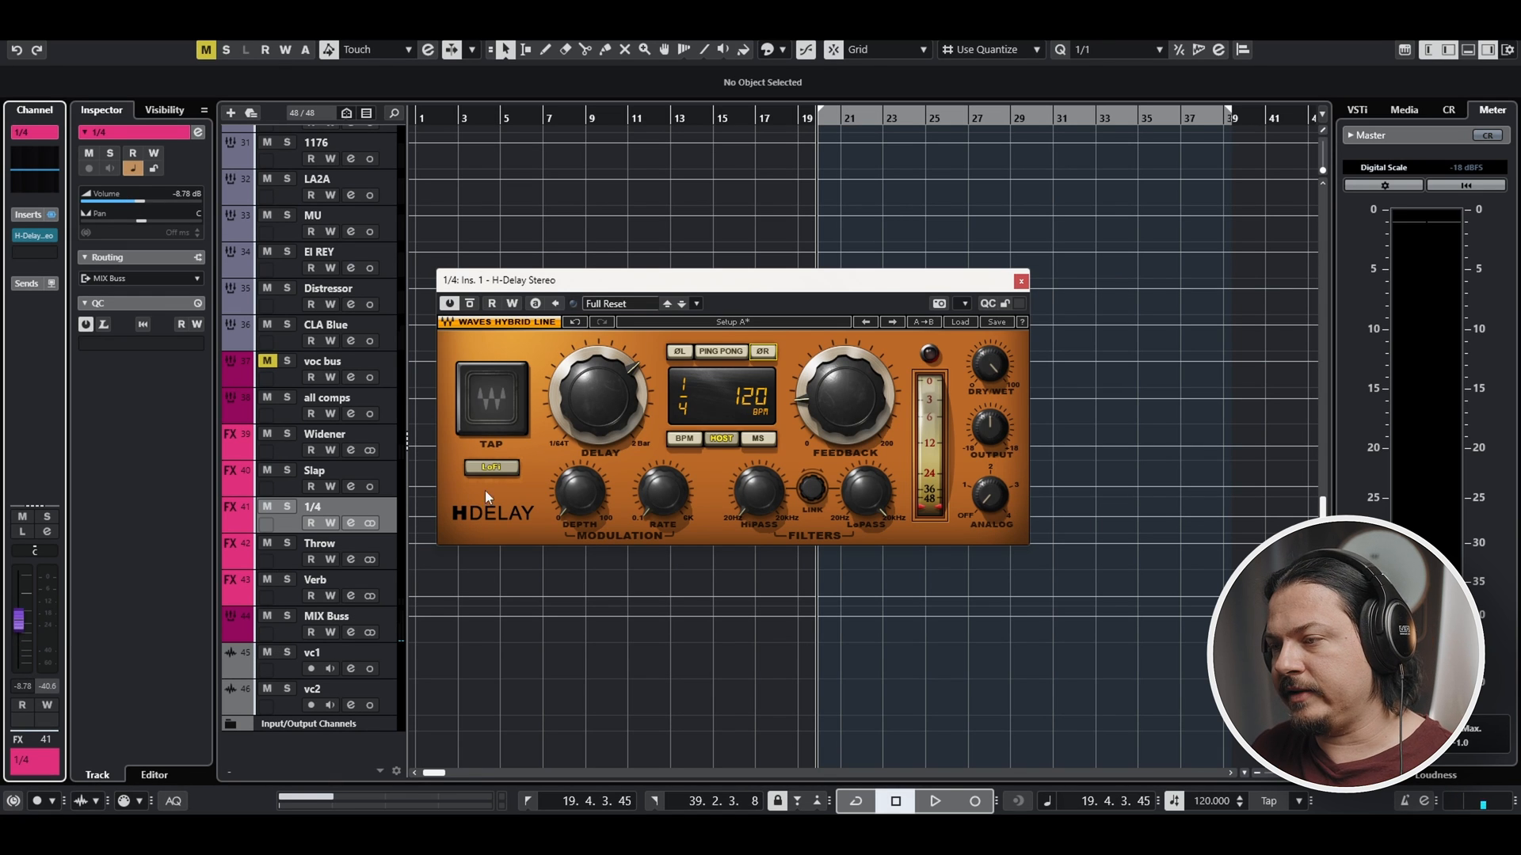
pyautogui.press('space')
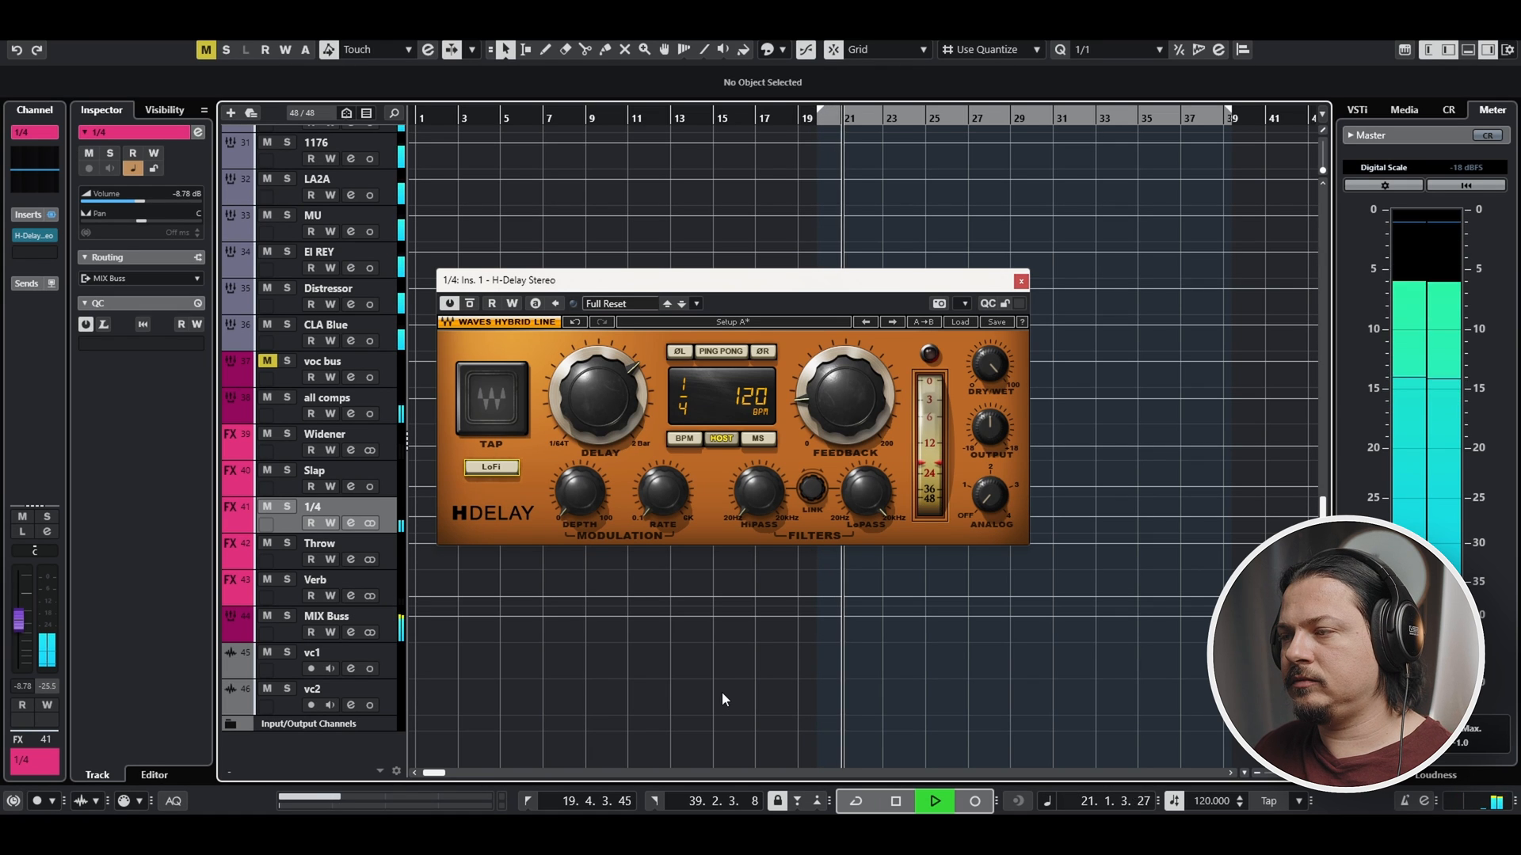
pyautogui.moveTo(20, 627); pyautogui.dragTo(20, 624)
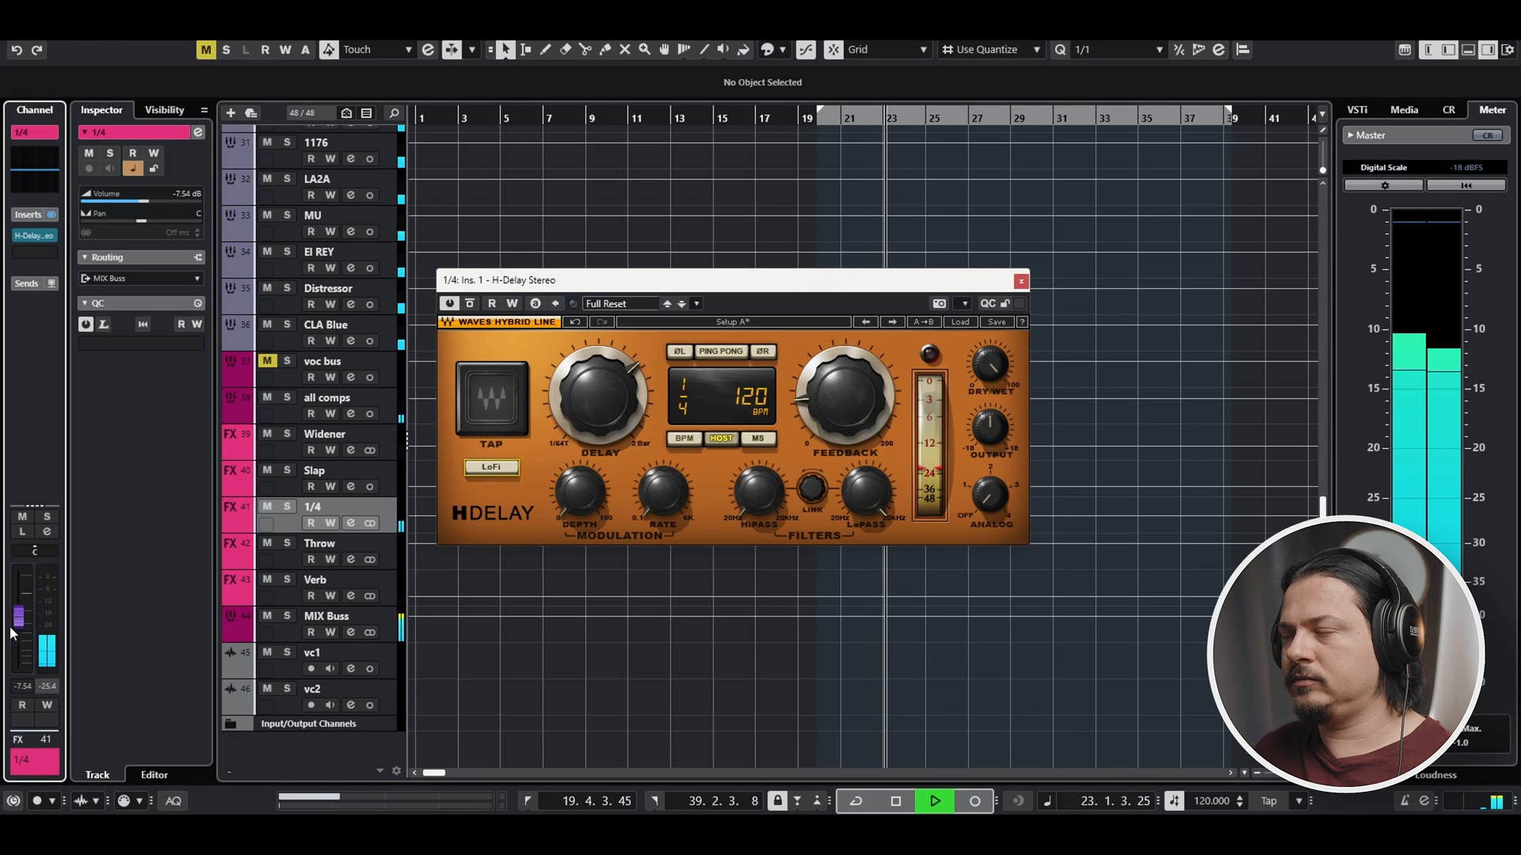
pyautogui.press('space')
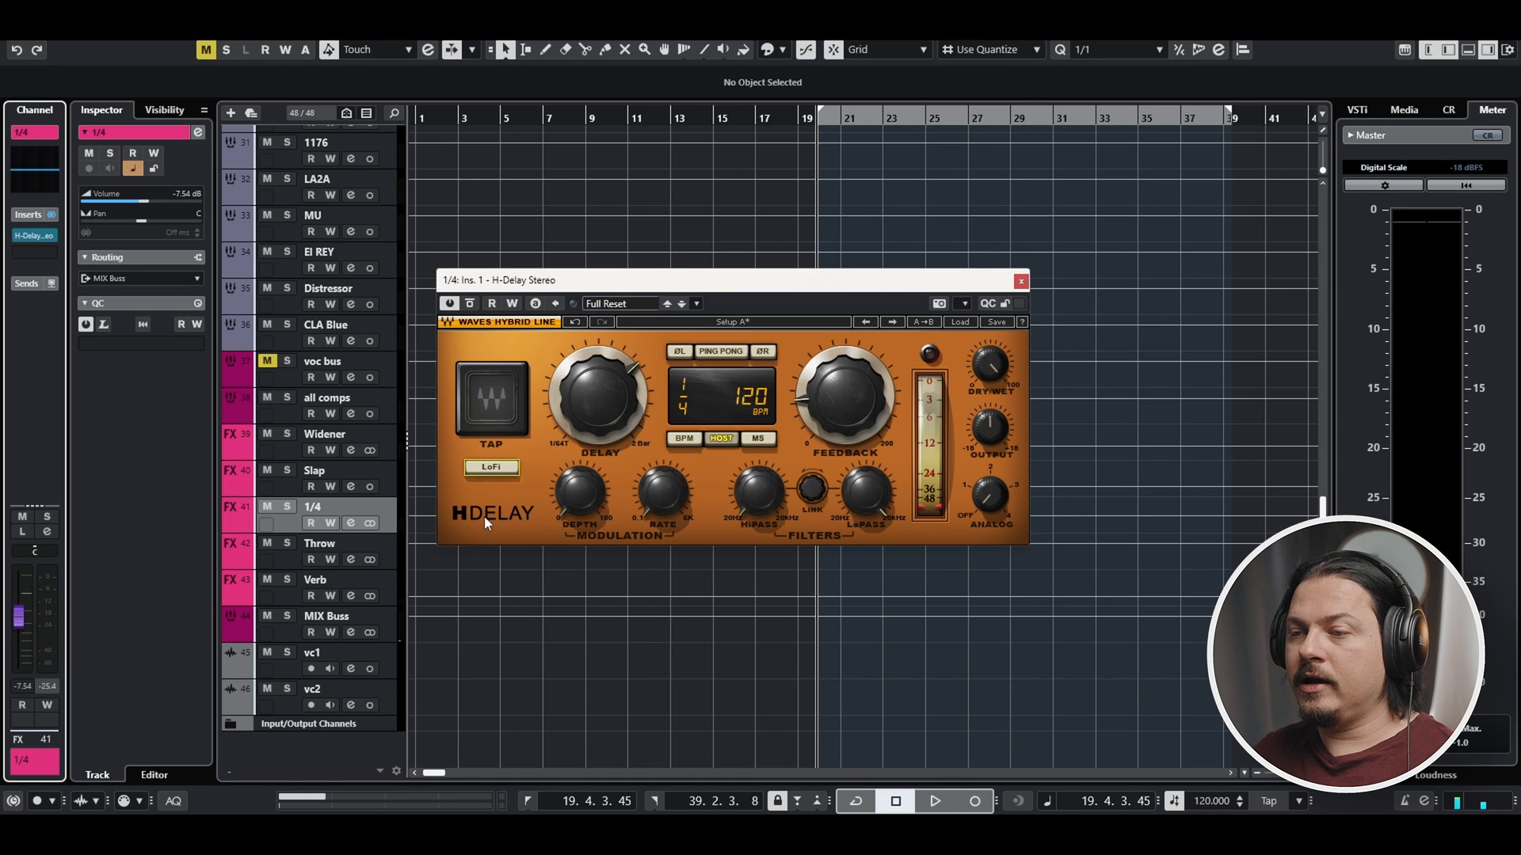
# Turn on LoFi in the 1/4 track's H-Delay and compare the delay with LoFi on and off during playback
pyautogui.click(504, 469)
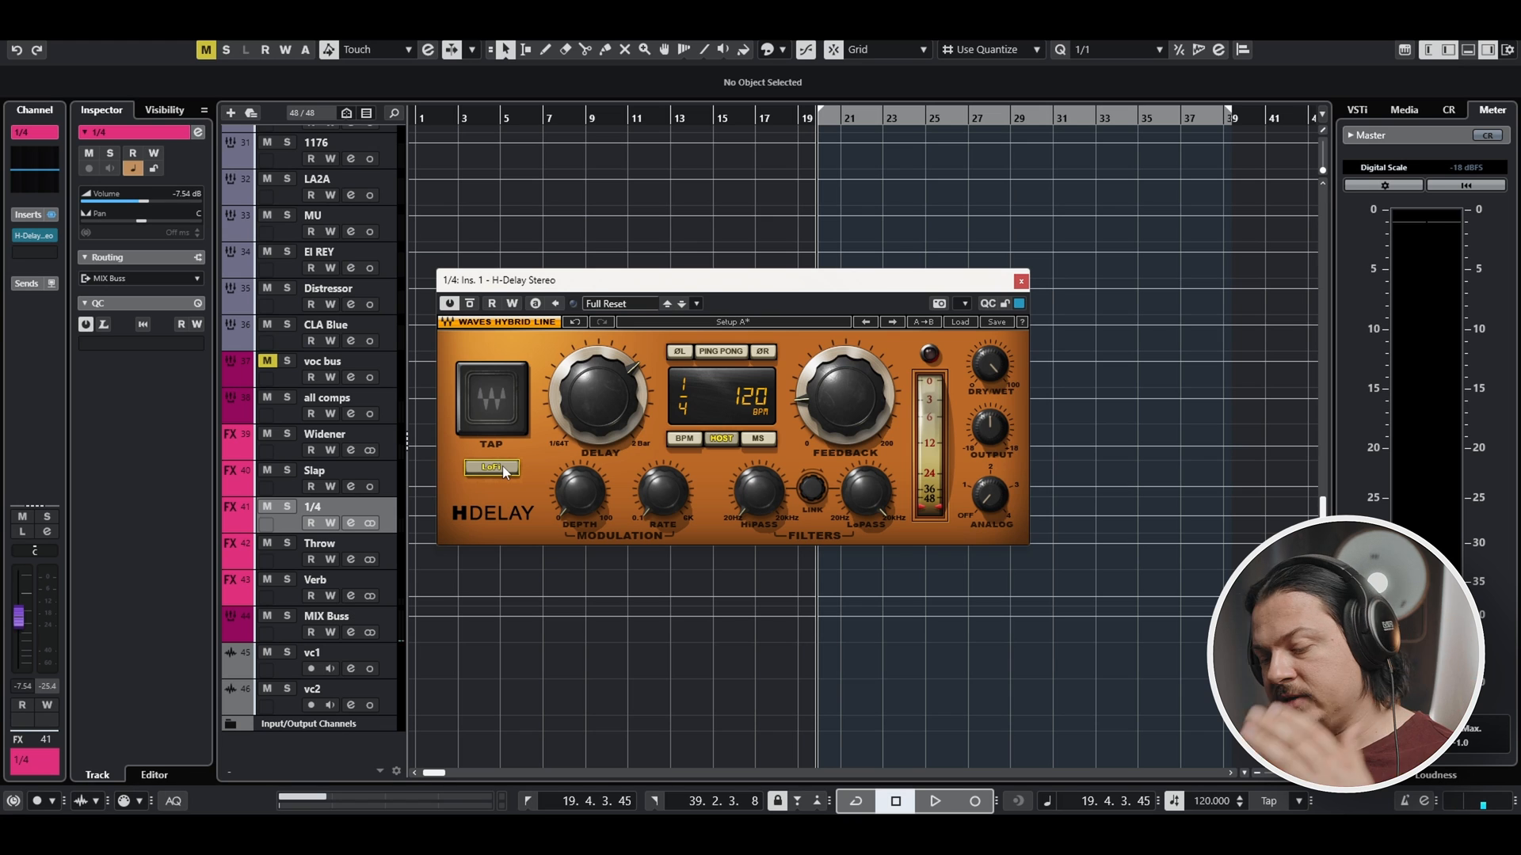
pyautogui.press('space')
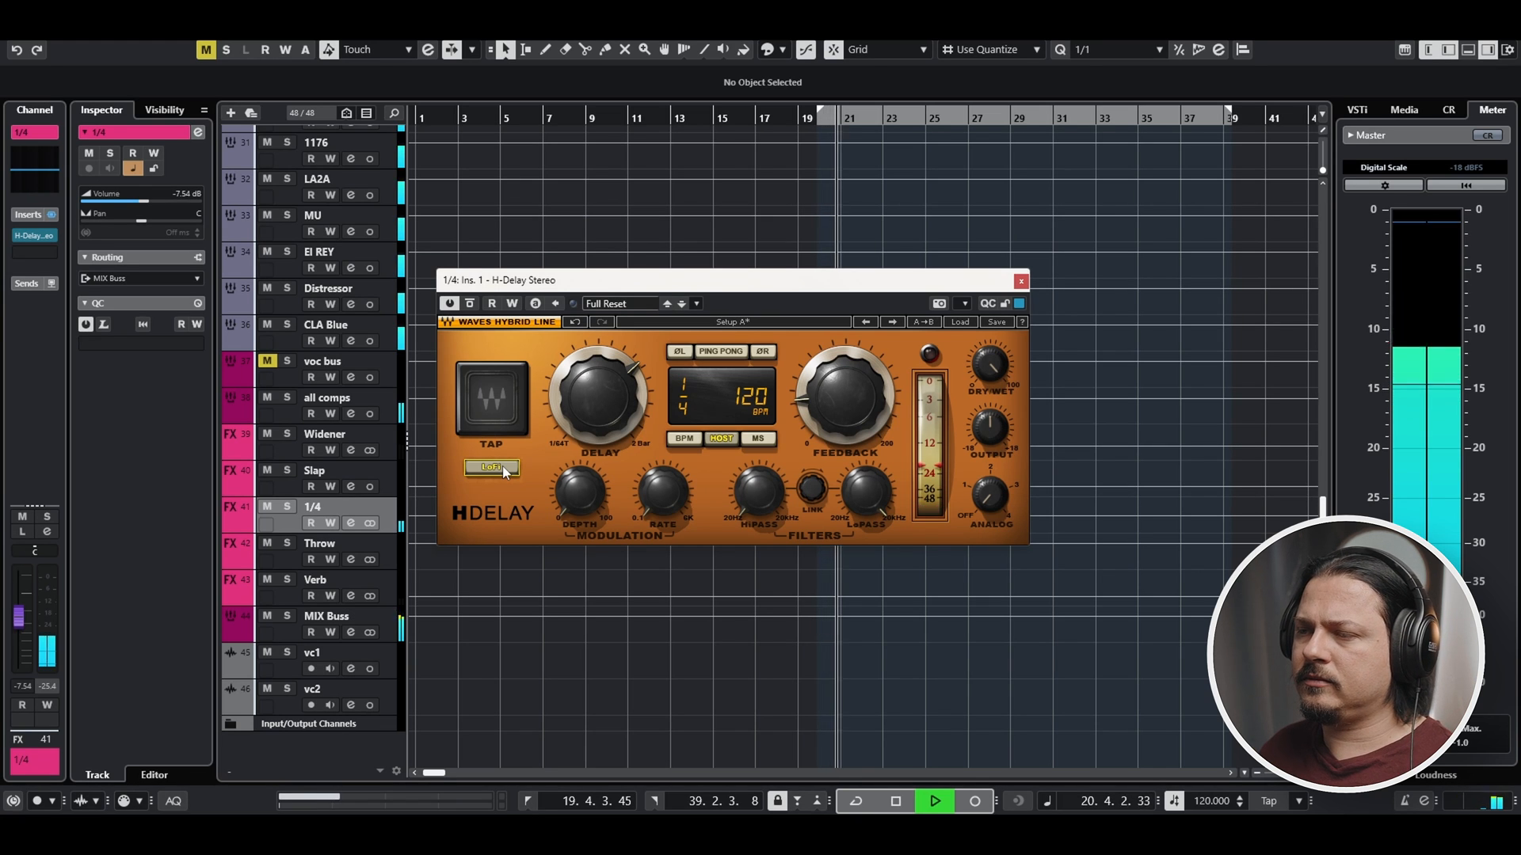
pyautogui.click(499, 472)
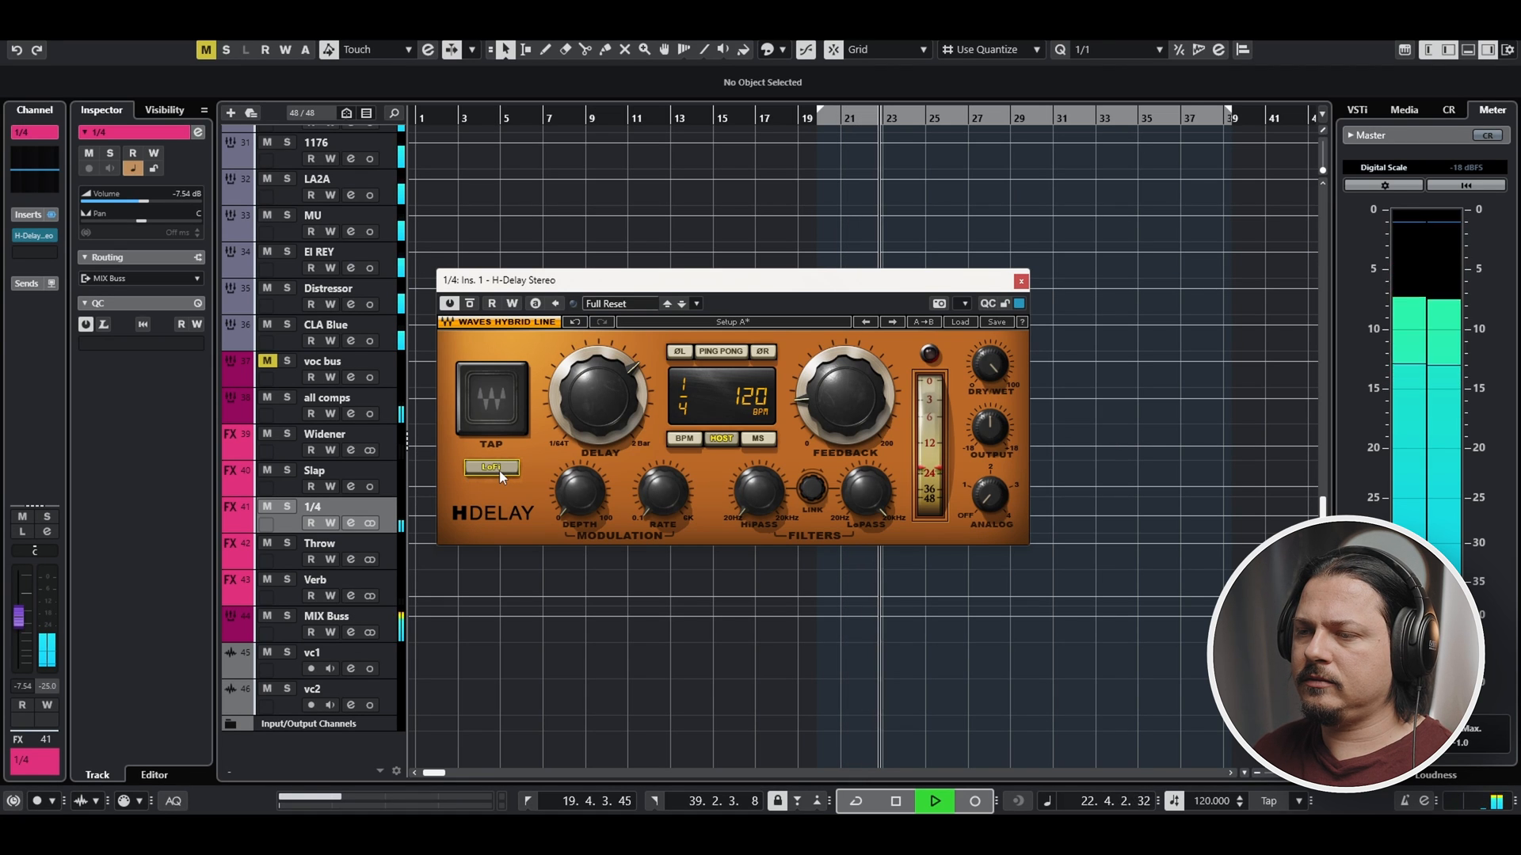
pyautogui.press('space')
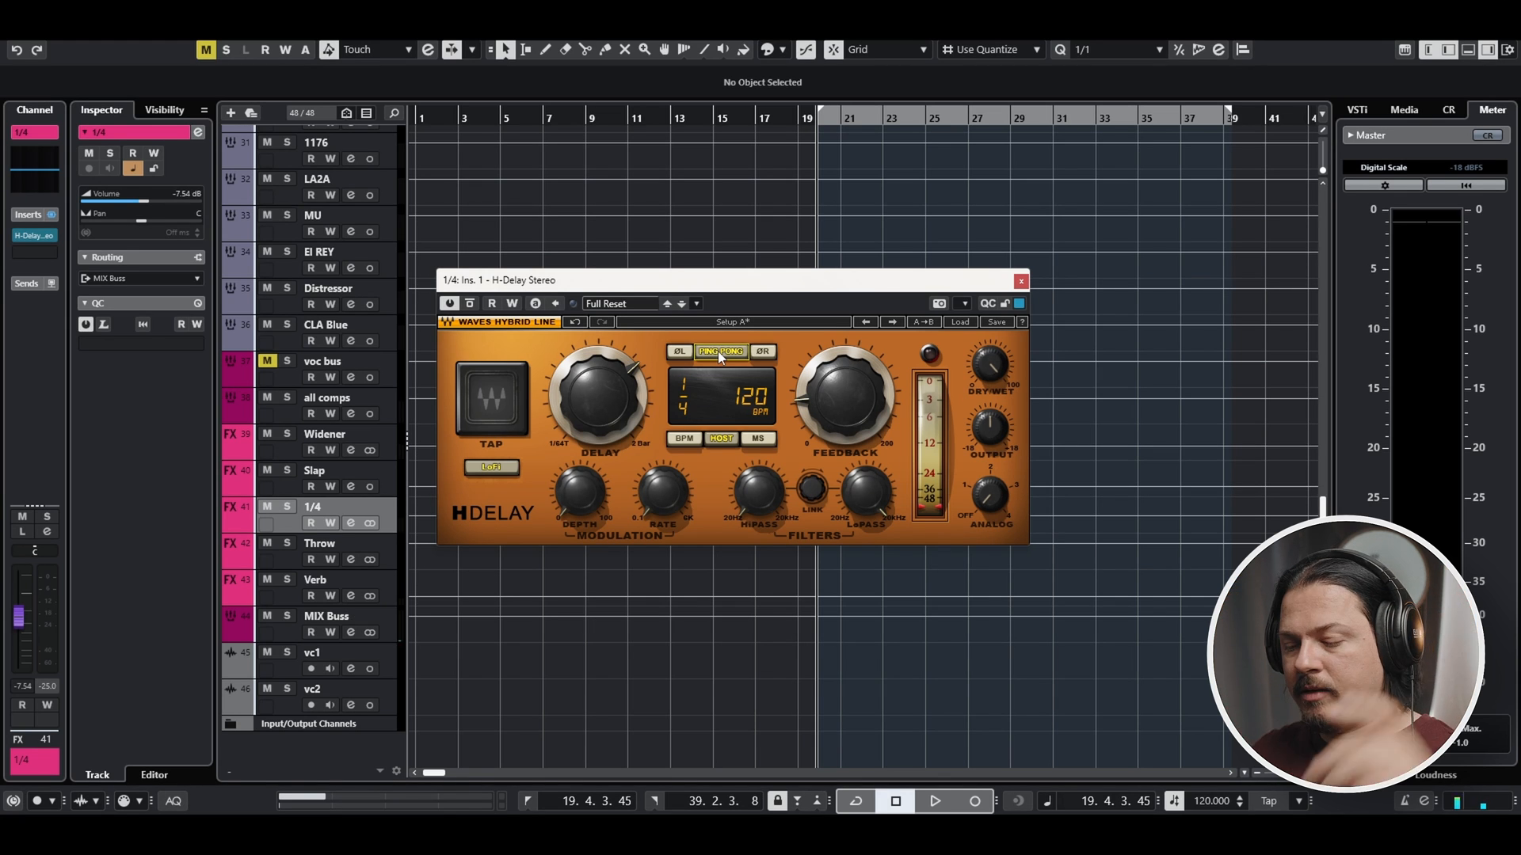
# Audition the 1/4 delay during playback with H-Delay's Ping Pong mode on
pyautogui.press('space')
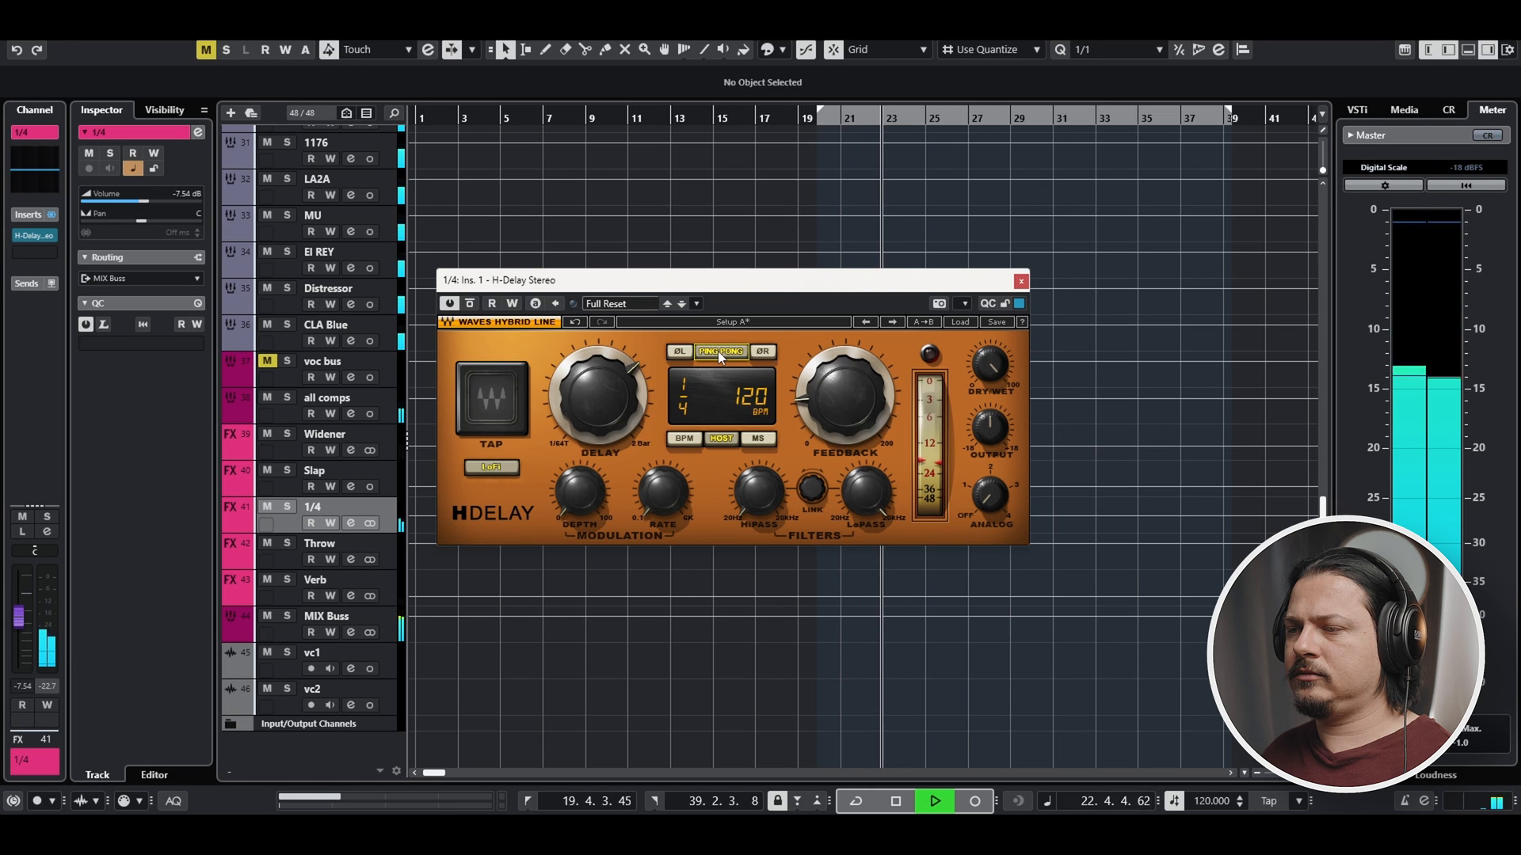
pyautogui.press('space')
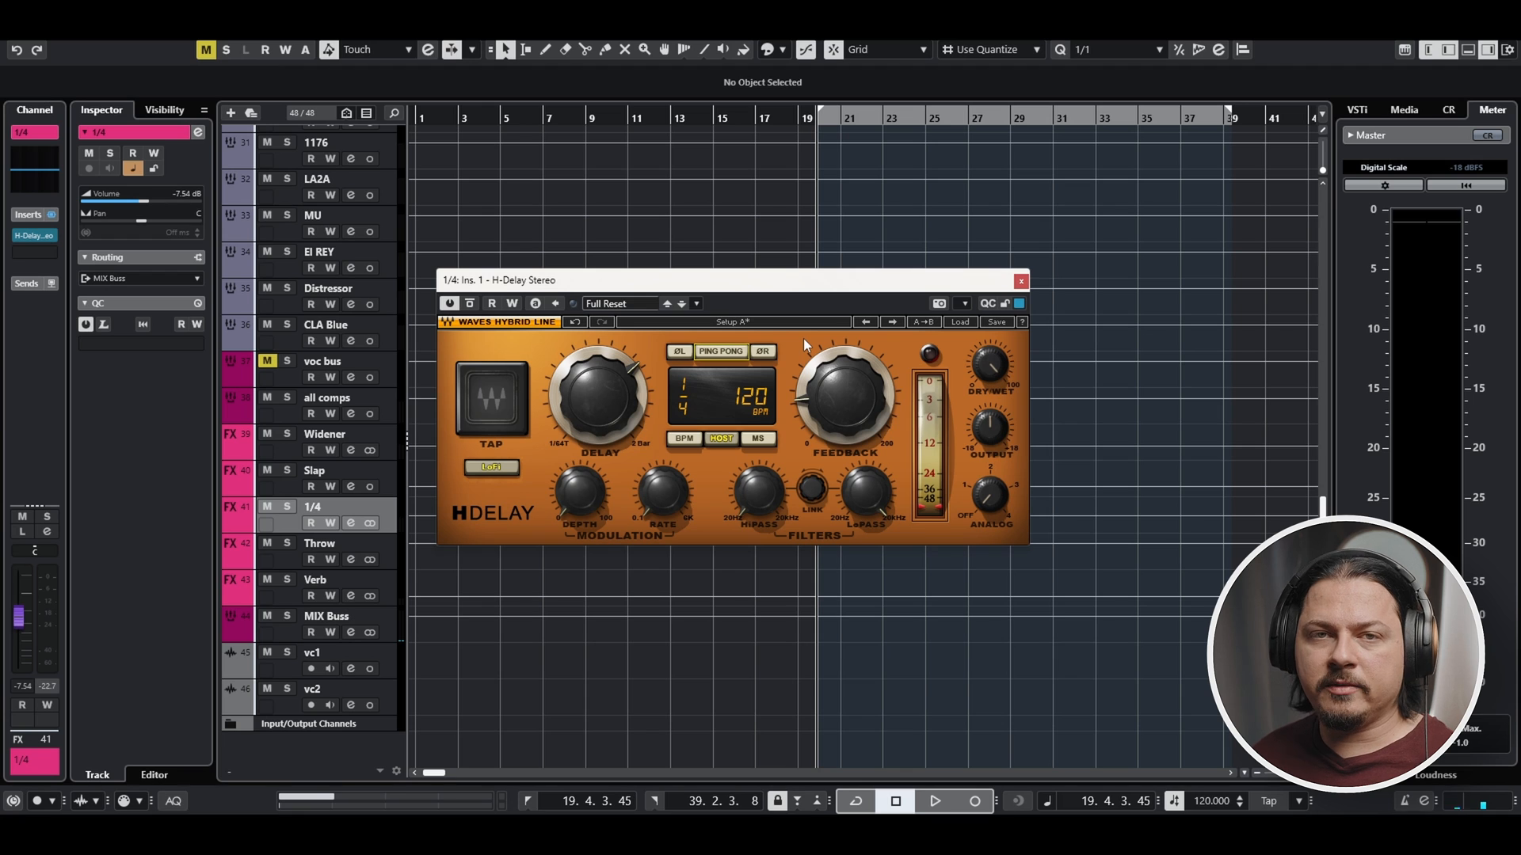
# Invert the right channel's phase in the 1/4 track's H-Delay, audition it against the normal phase, and close the plug-in window
pyautogui.click(763, 352)
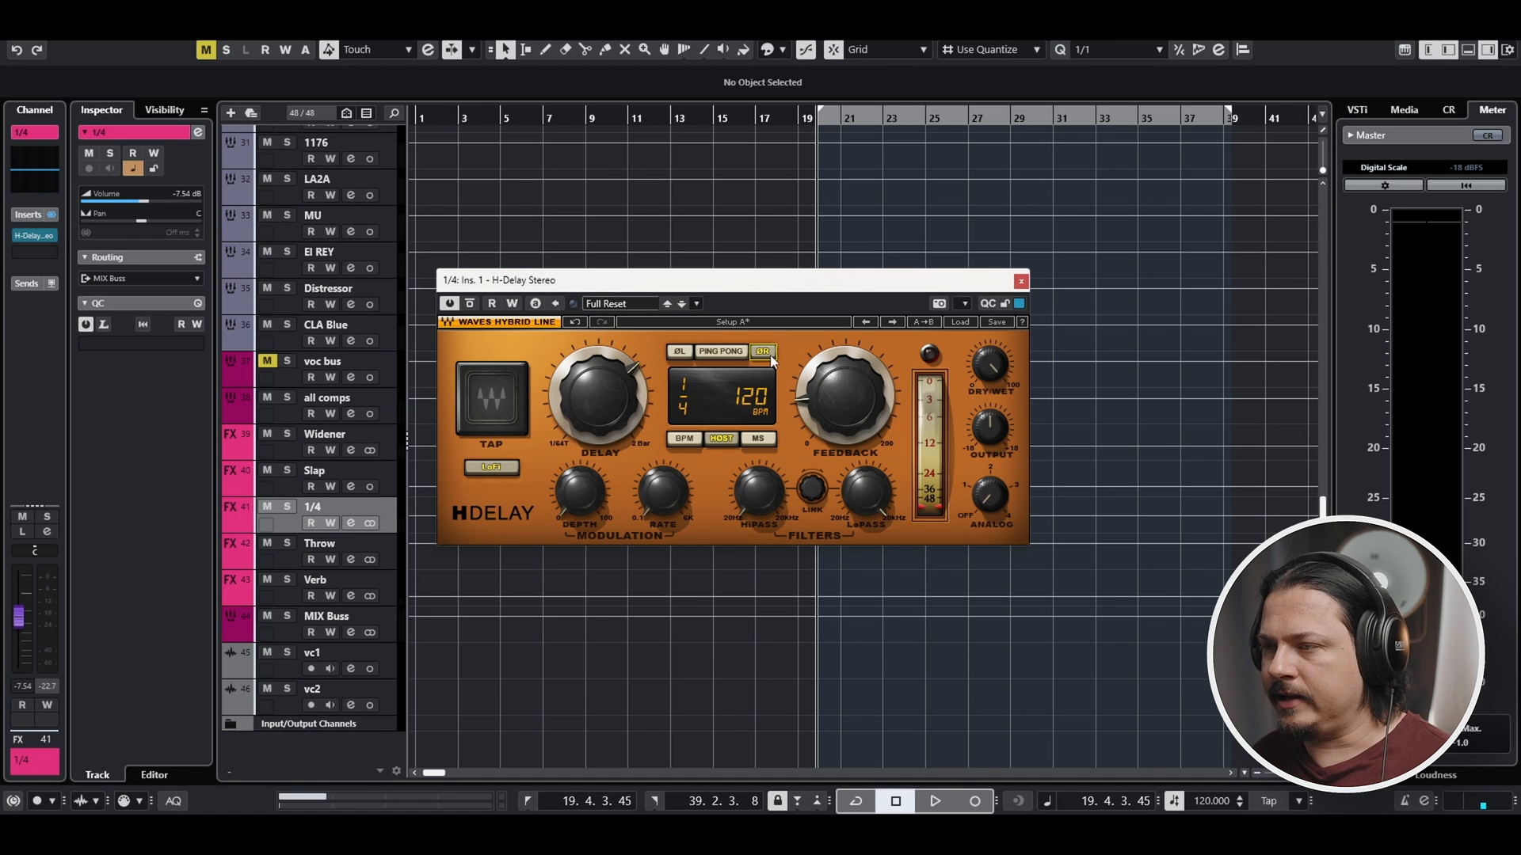
pyautogui.press('space')
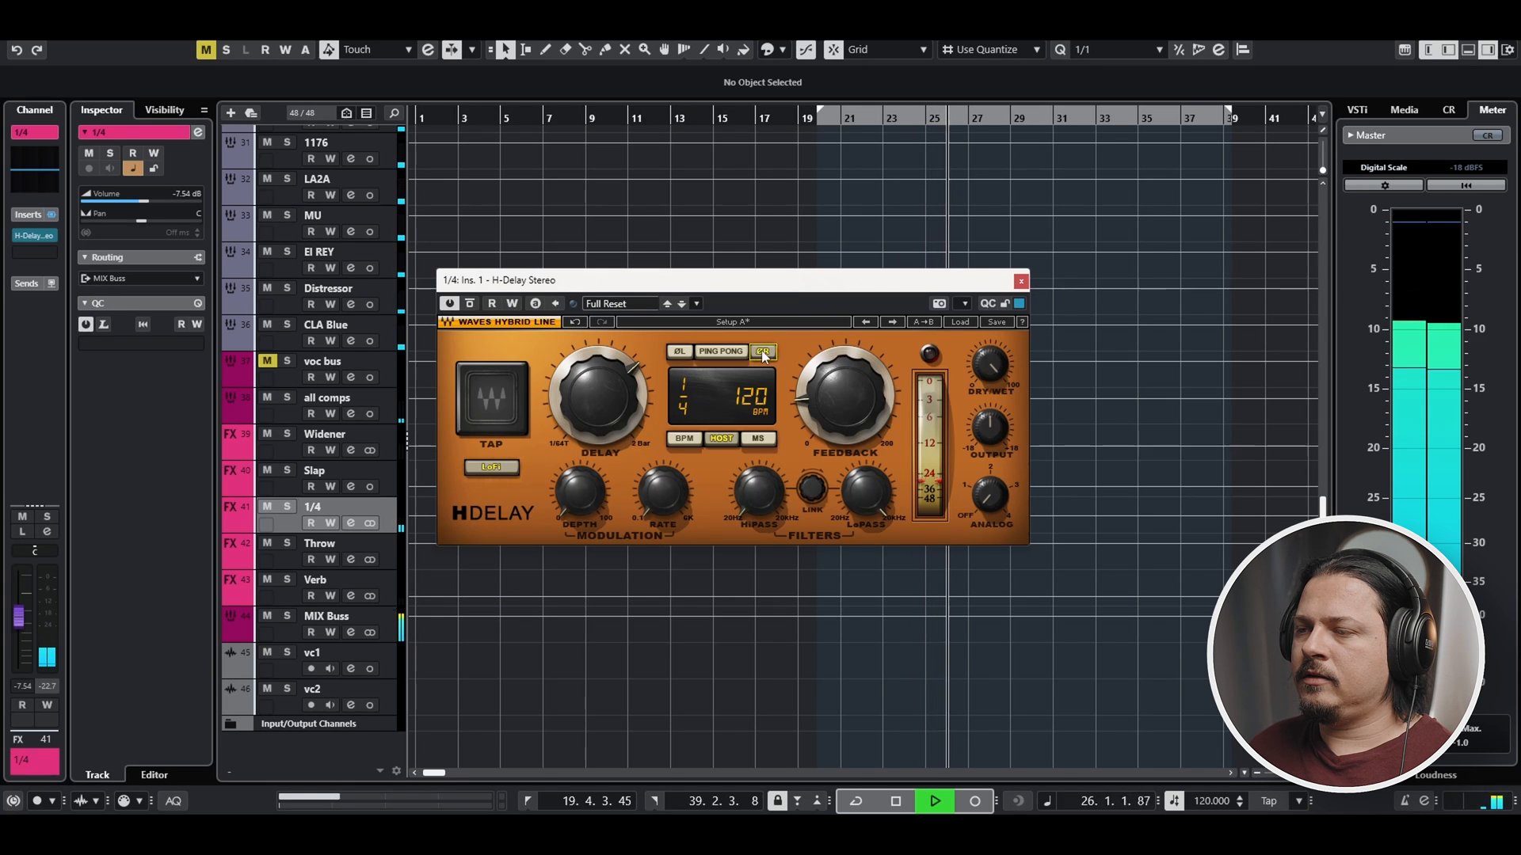
pyautogui.click(763, 353)
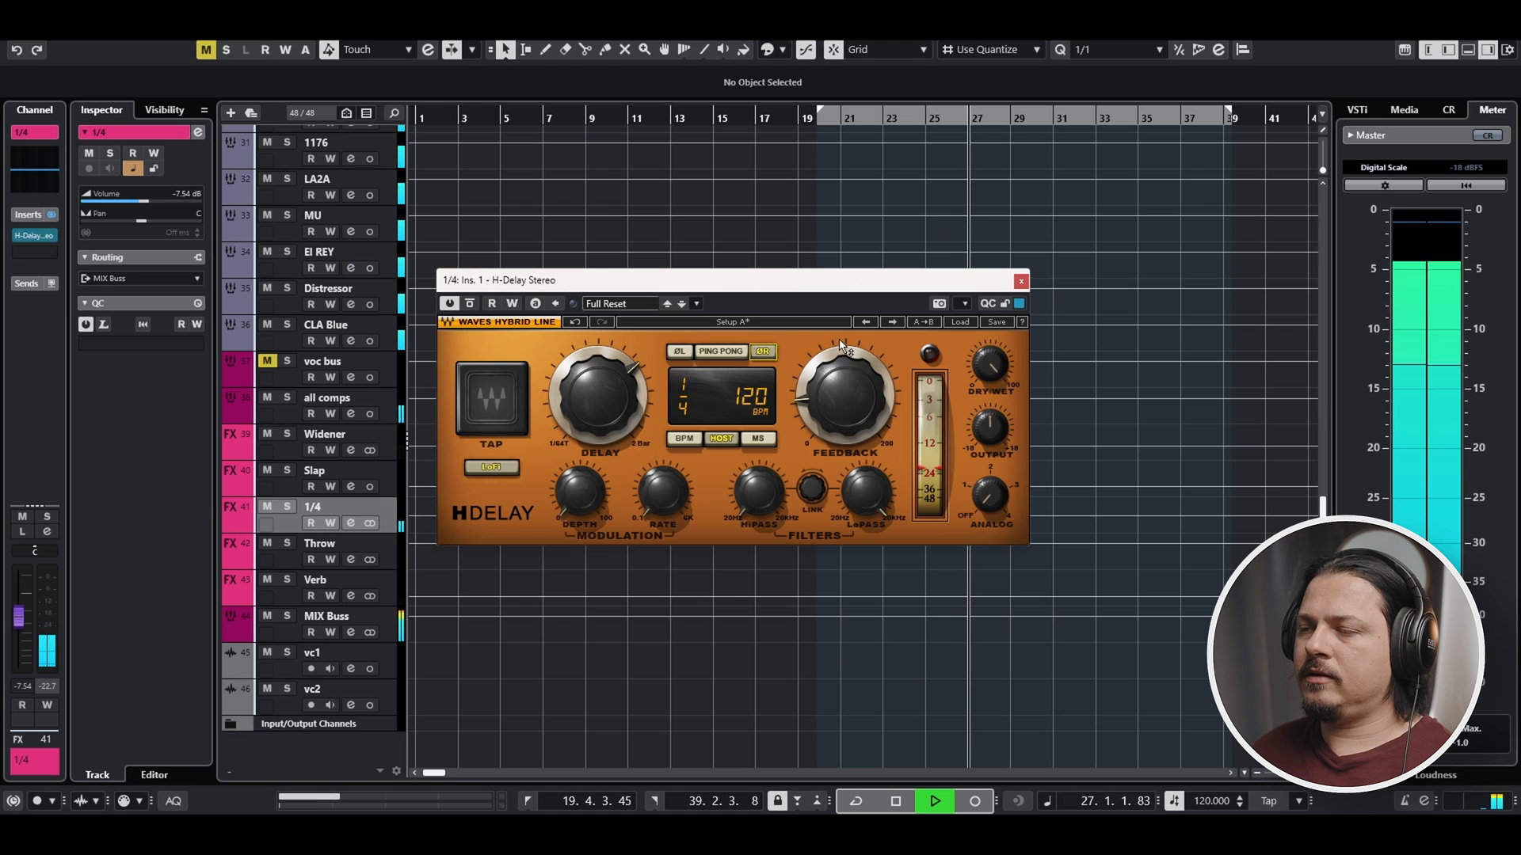
pyautogui.press('space')
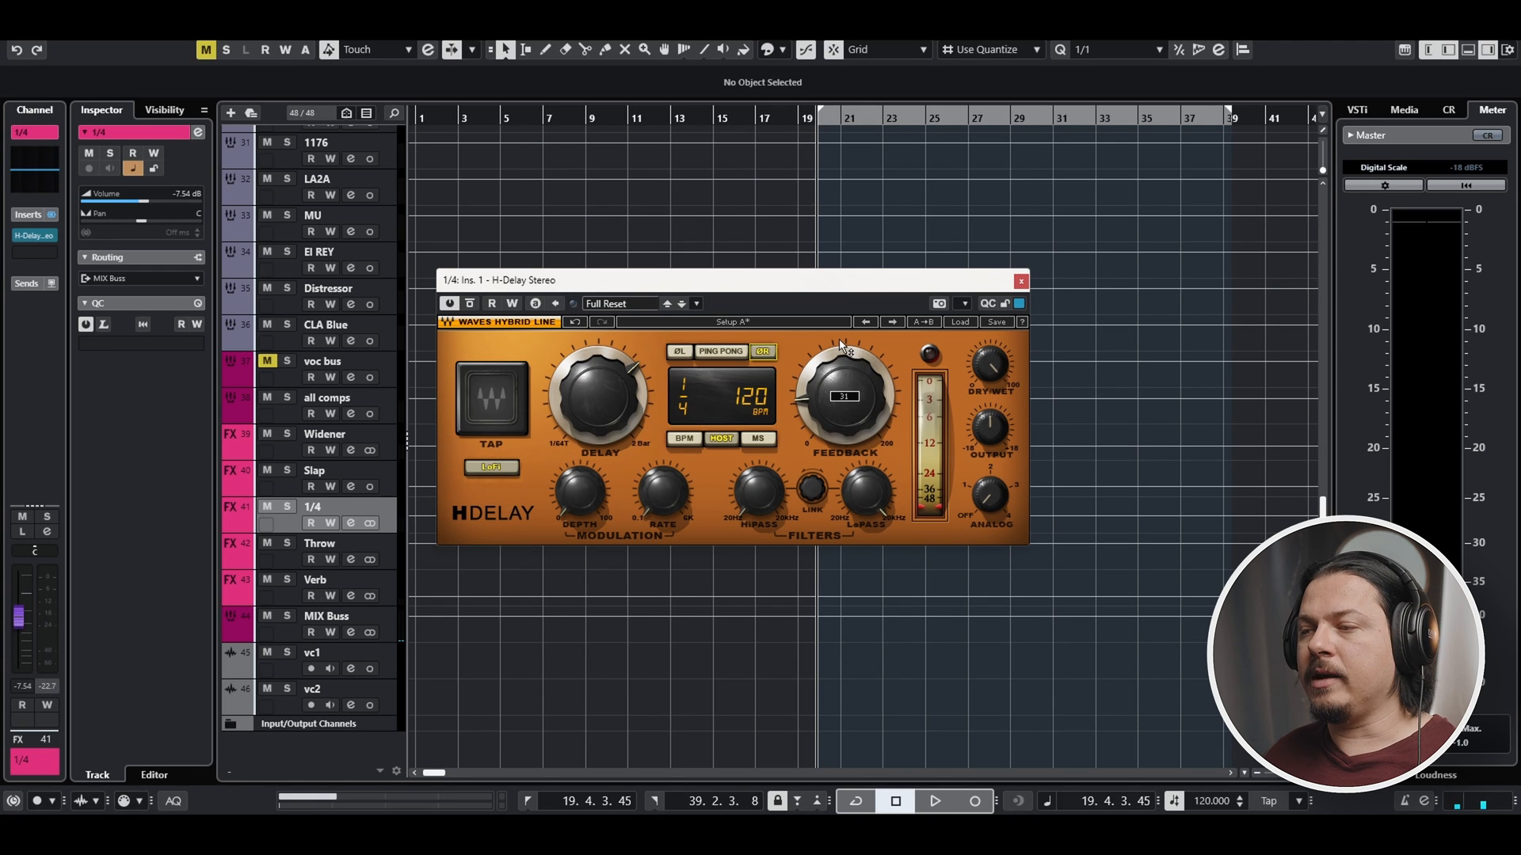
pyautogui.click(1021, 281)
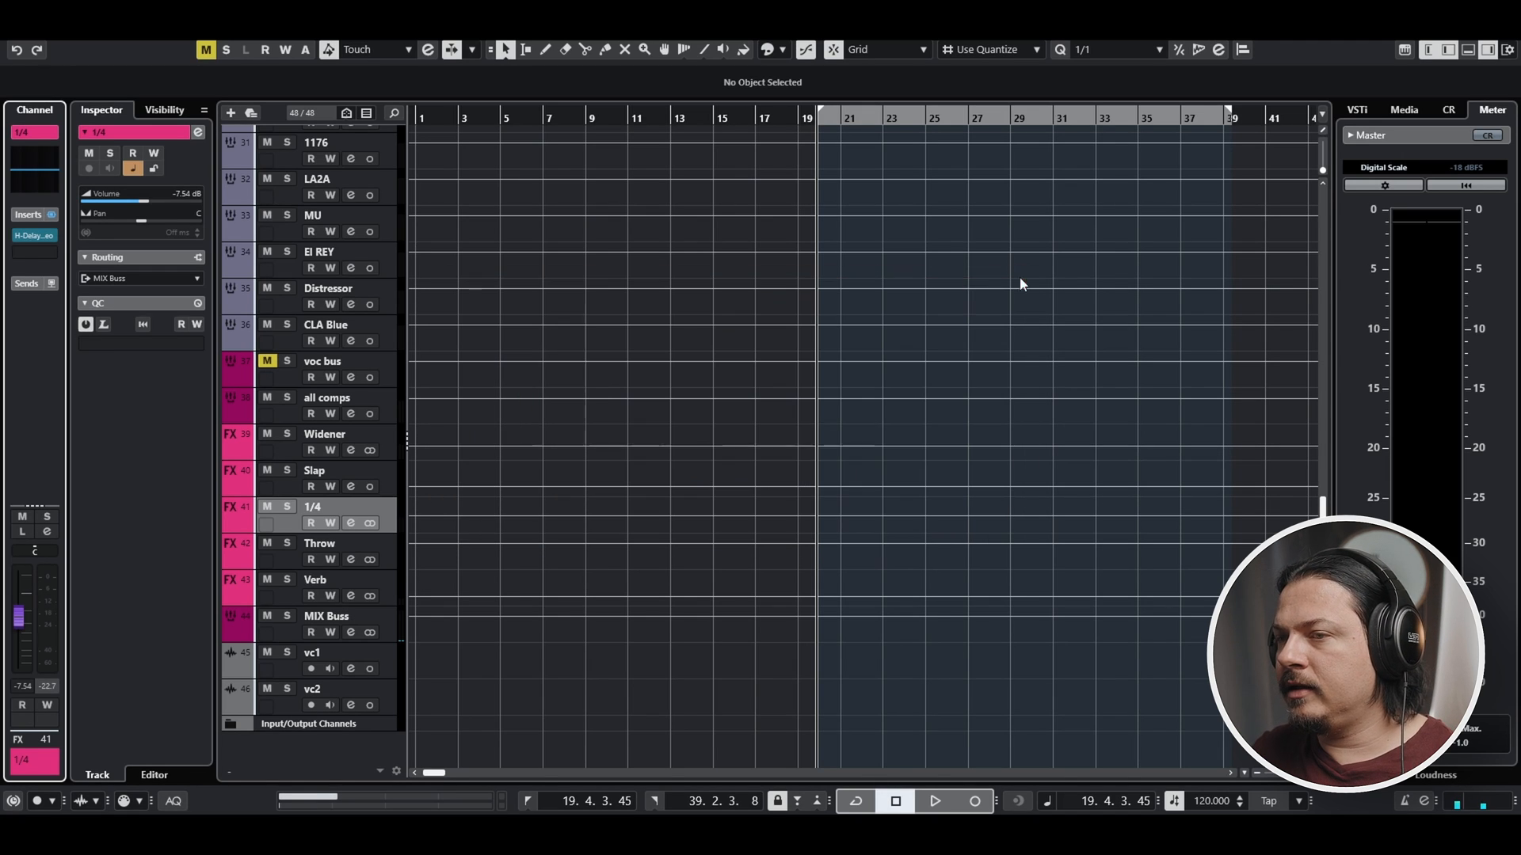
# Bypass H-Delay on the 1/4 track and insert CLA Epic Stereo after it with the mix at 100
pyautogui.click(15, 238)
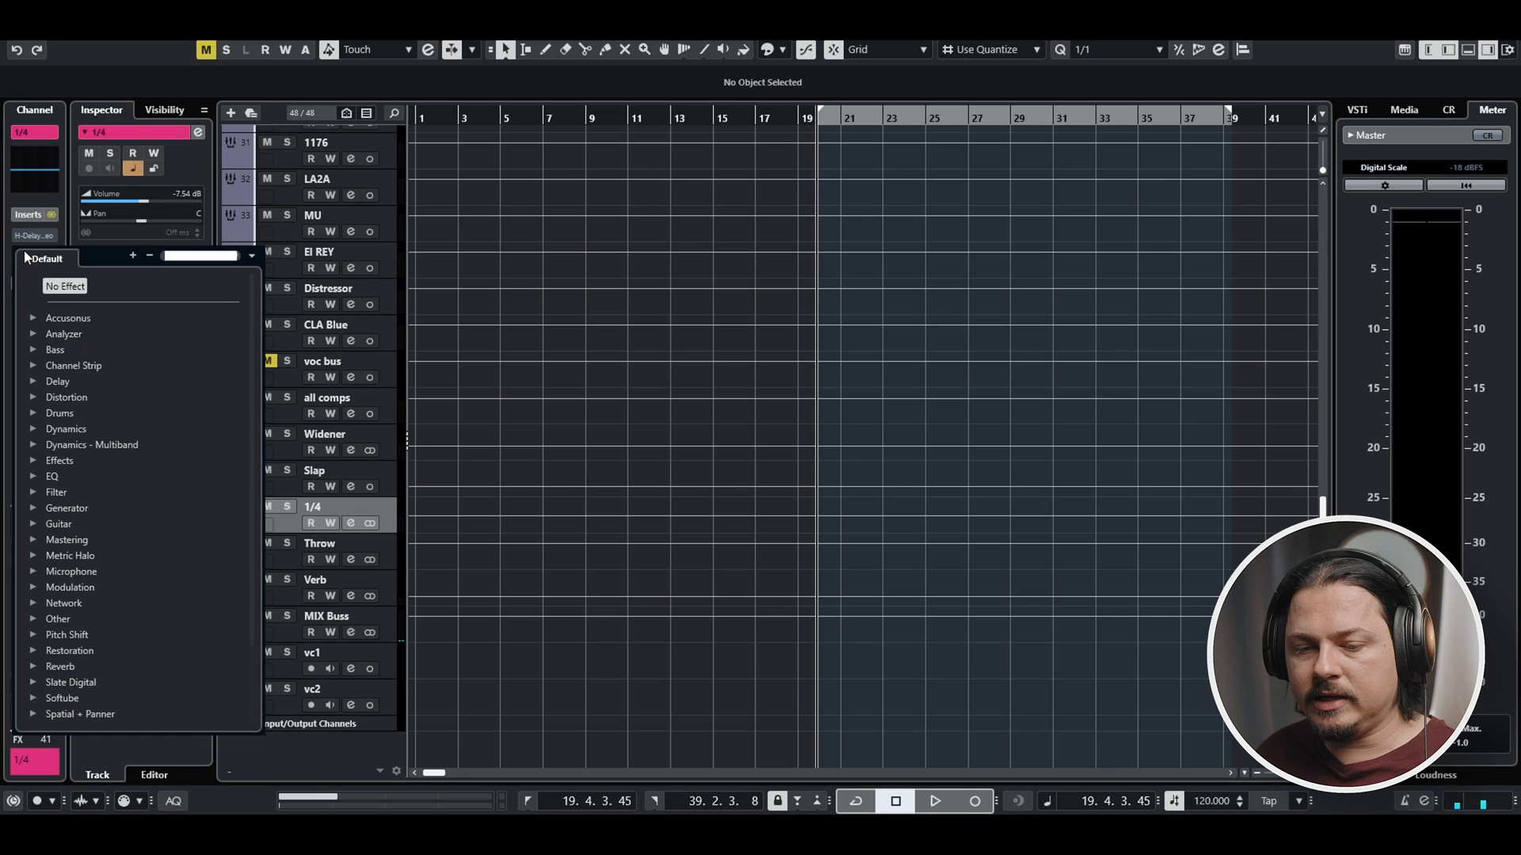
pyautogui.write('epic')
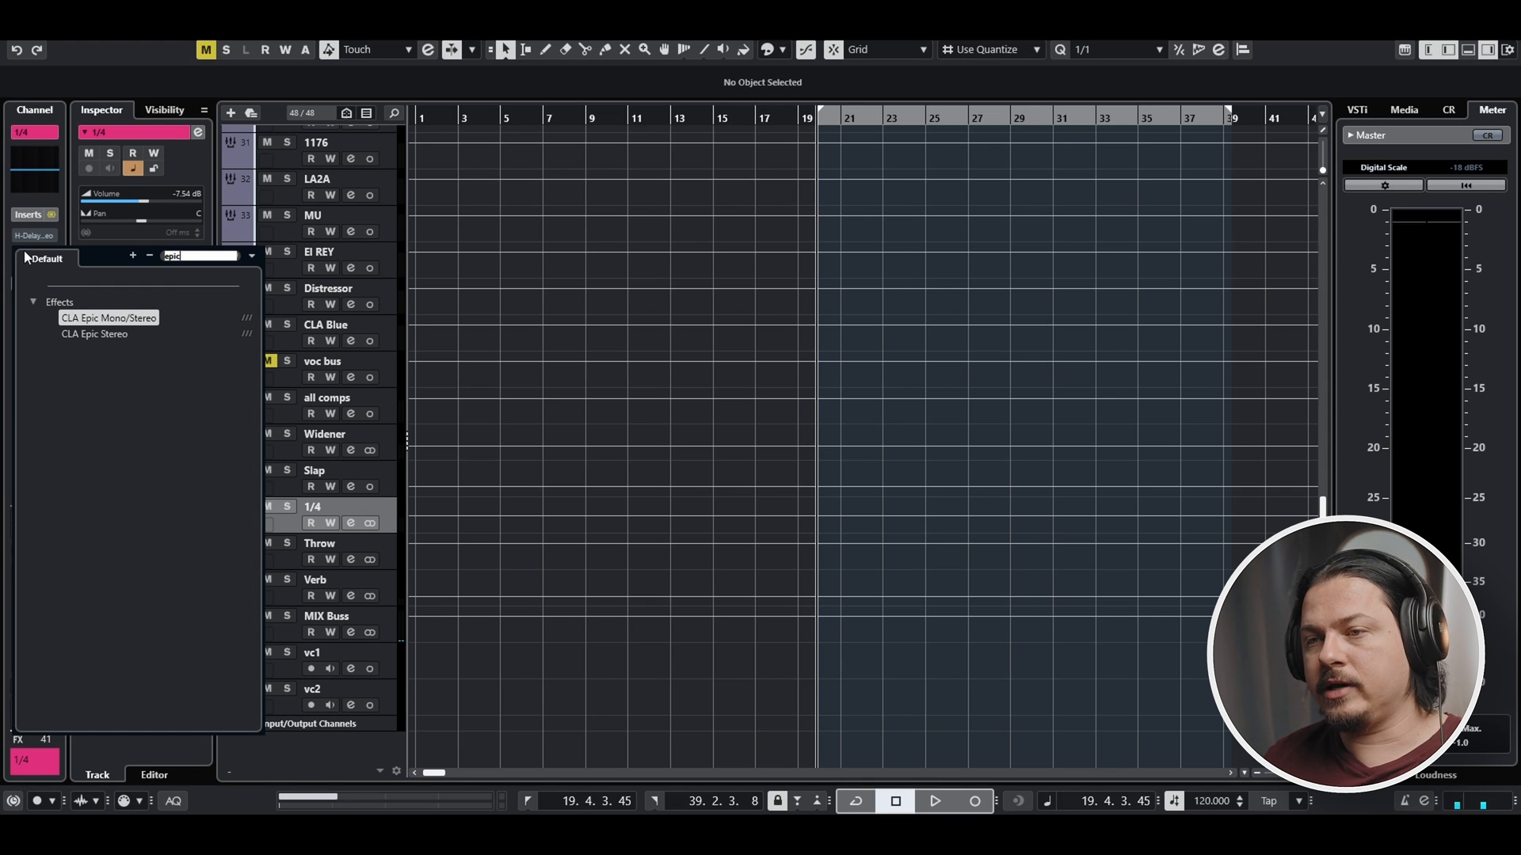
pyautogui.click(104, 334)
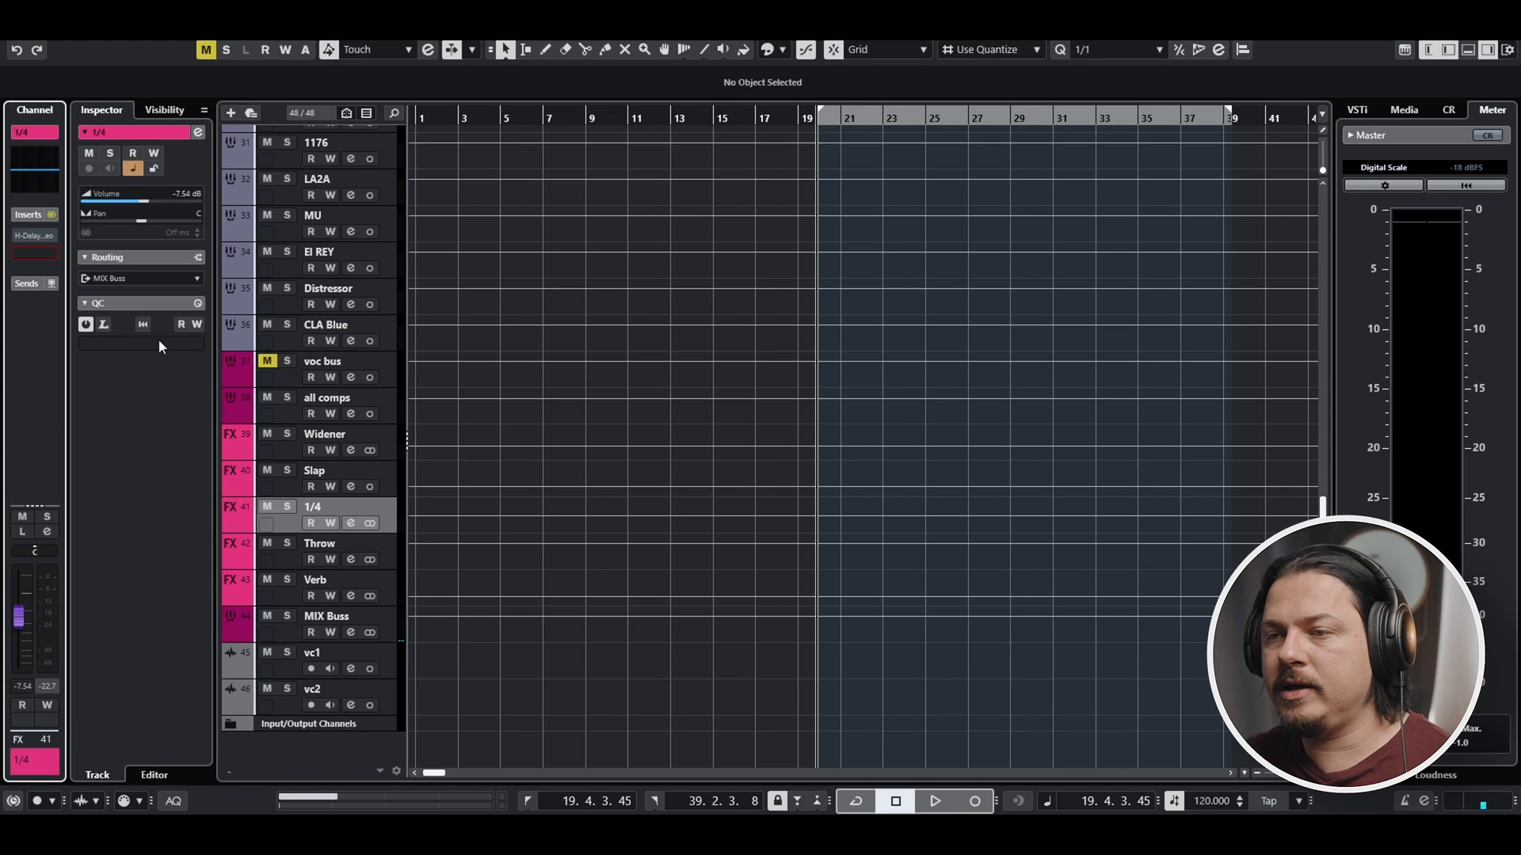
pyautogui.moveTo(1259, 463); pyautogui.dragTo(1258, 449)
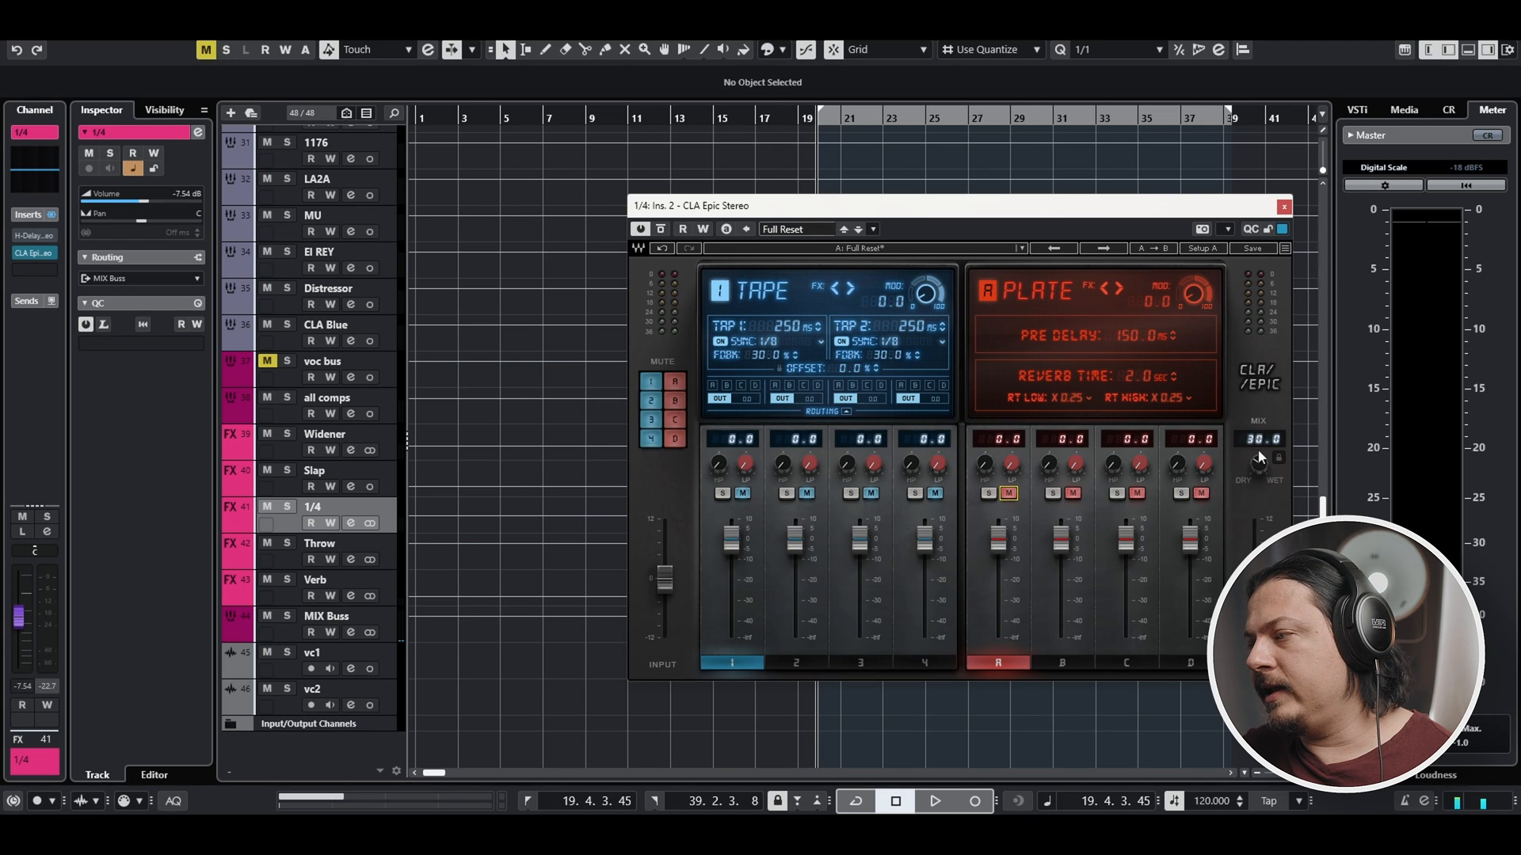
# Select CLA Epic's Throw delay, sync Tap 1 and Tap 2 to 1/4, and audition the result
pyautogui.click(796, 663)
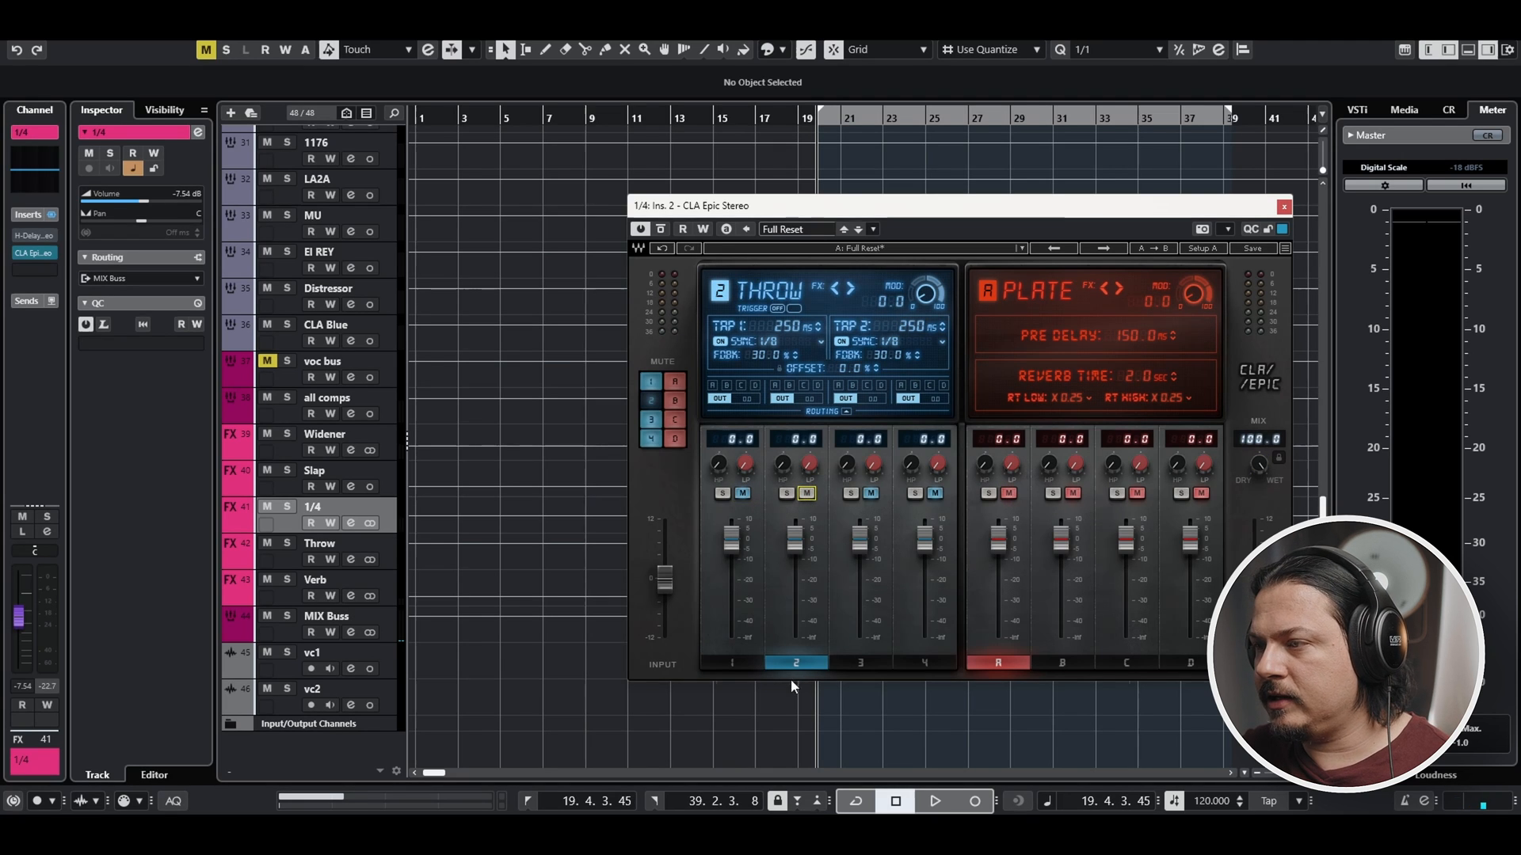
pyautogui.moveTo(765, 341); pyautogui.dragTo(790, 334)
pyautogui.moveTo(905, 344); pyautogui.dragTo(905, 338)
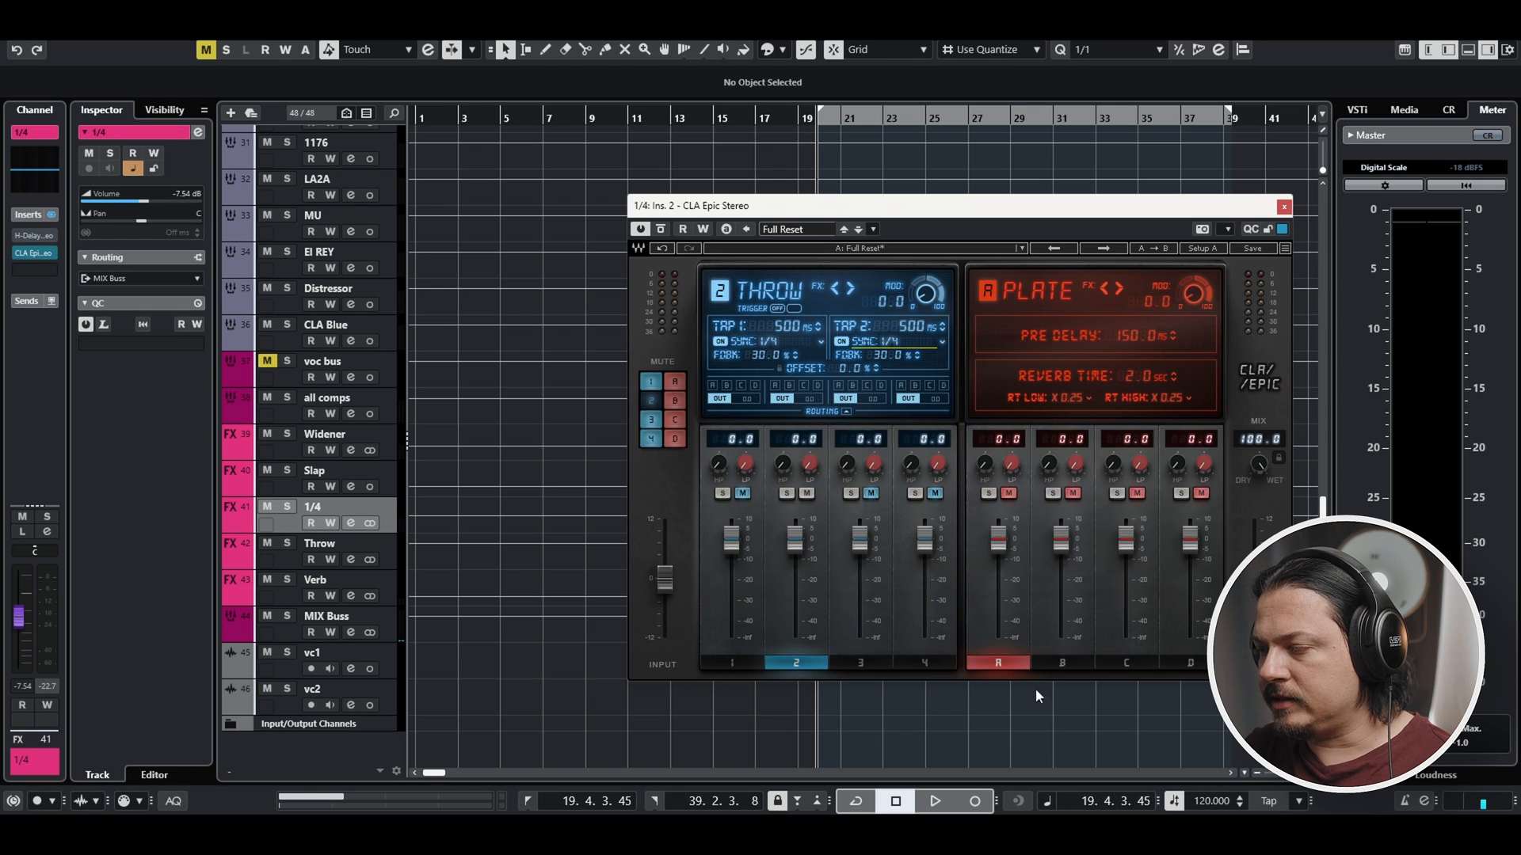
pyautogui.click(846, 716)
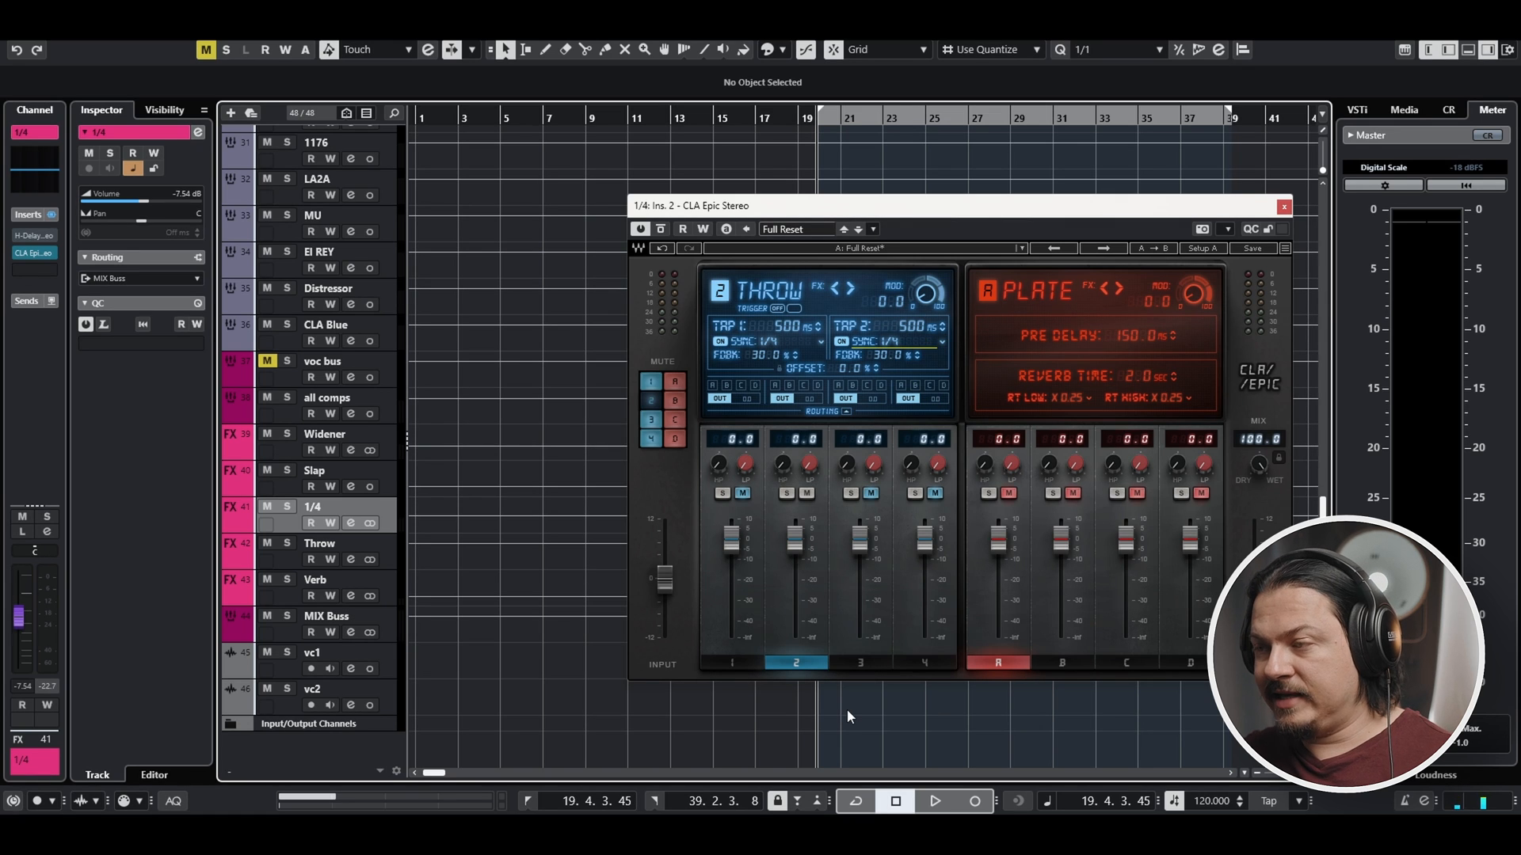
pyautogui.press('space')
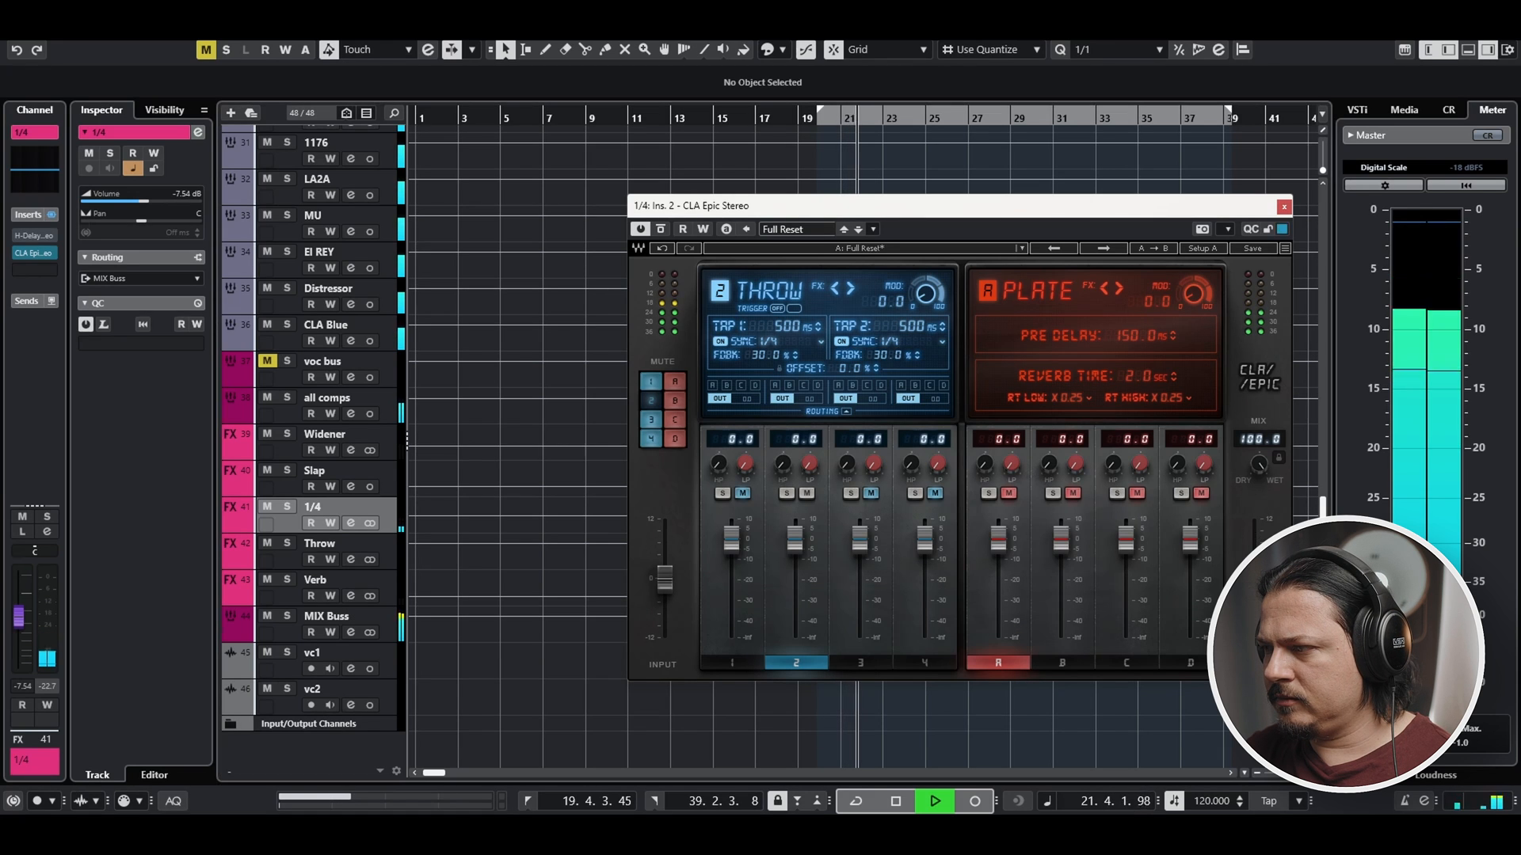
pyautogui.click(765, 736)
pyautogui.press('space')
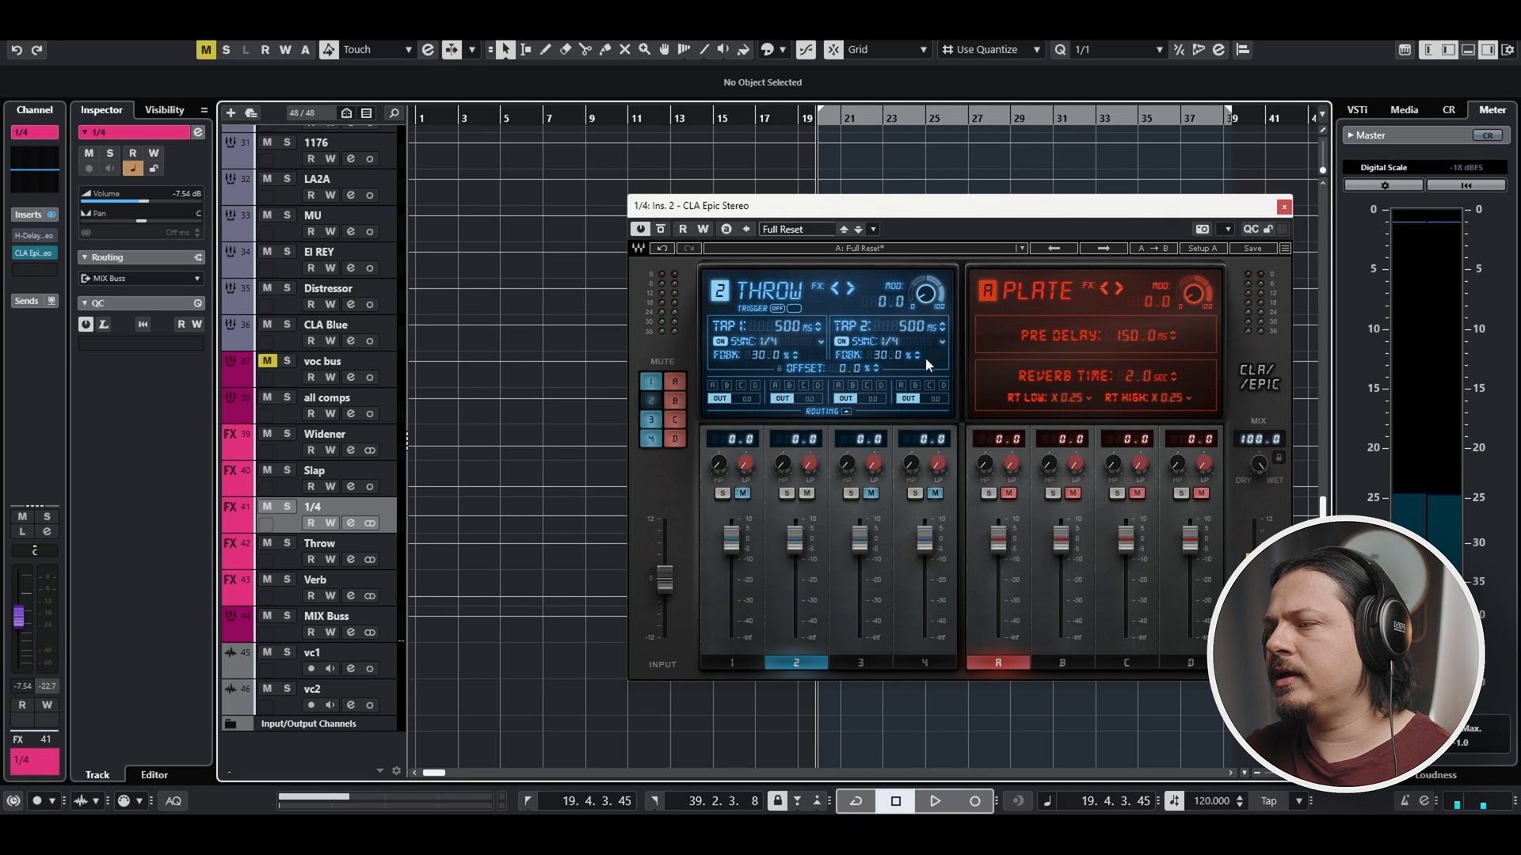
# Set the Throw delay's Tap 2 to 510 ms and audition it with Listen enabled on the 1/4 channel
pyautogui.click(914, 328)
pyautogui.write('510')
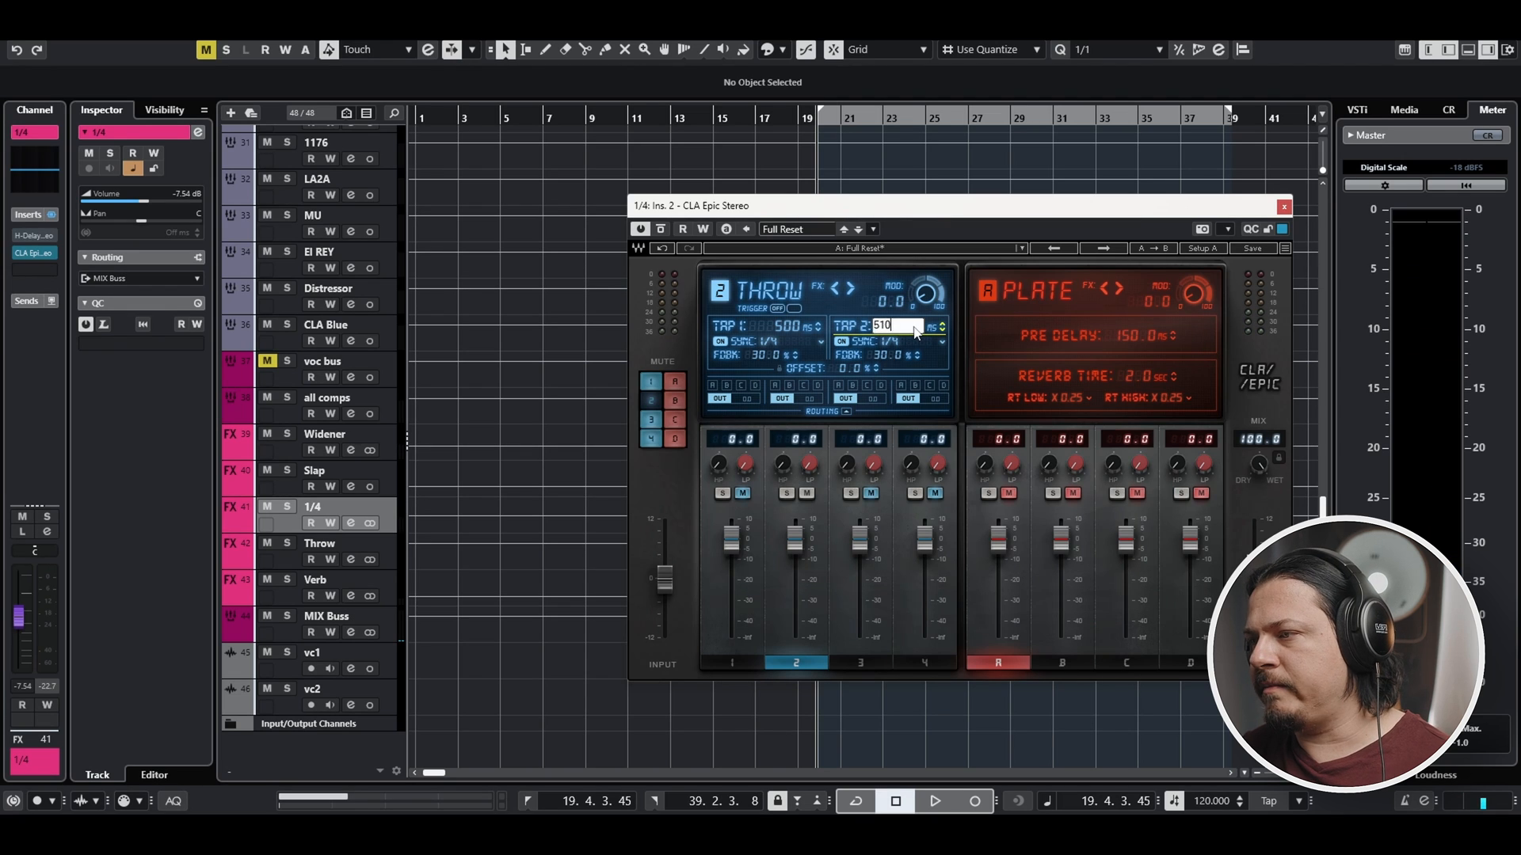
pyautogui.press('Return')
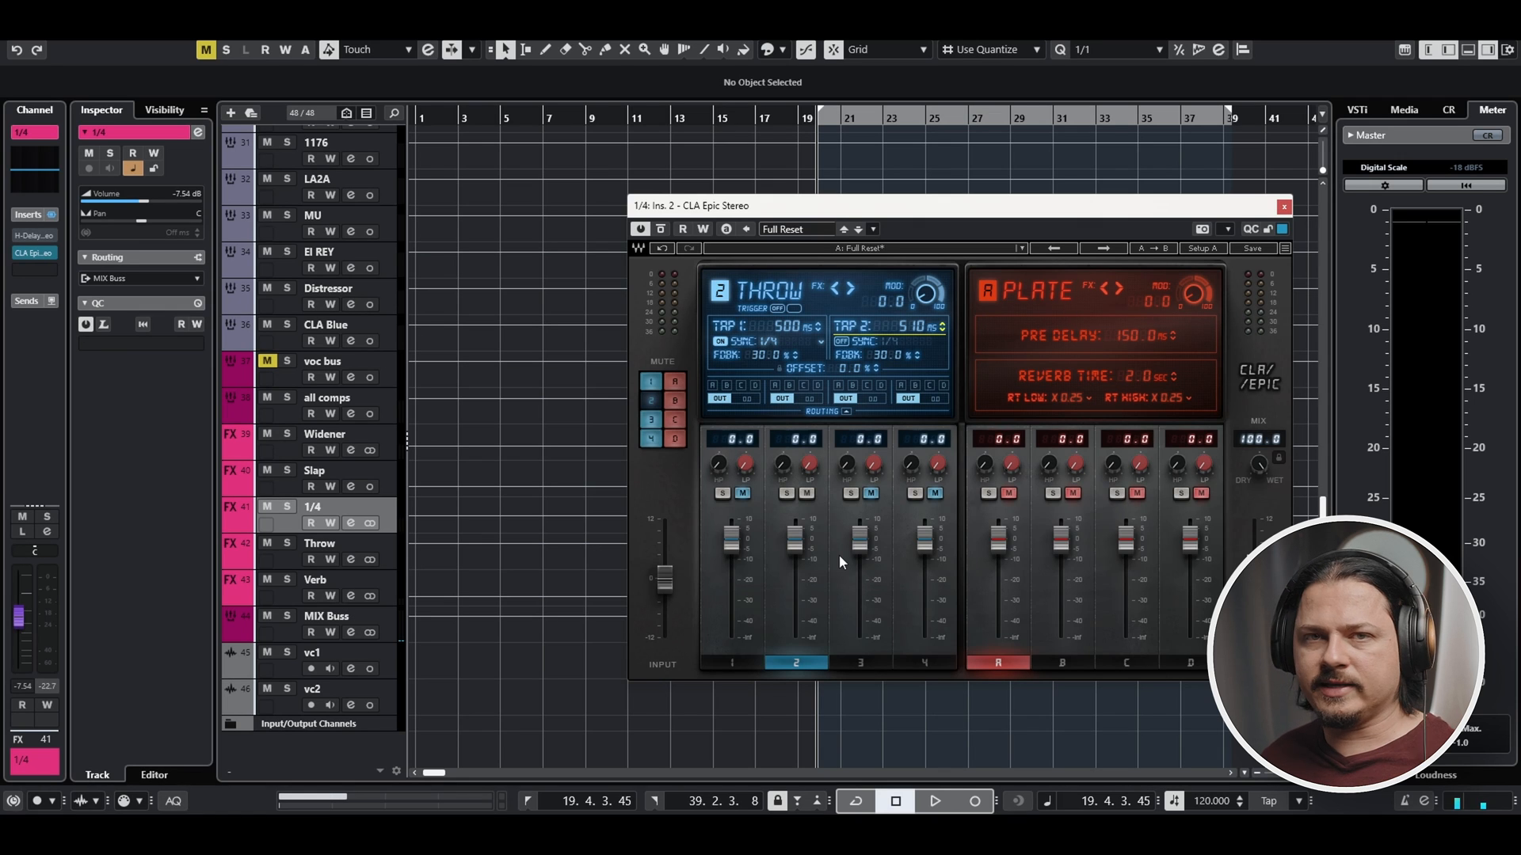
pyautogui.press('space')
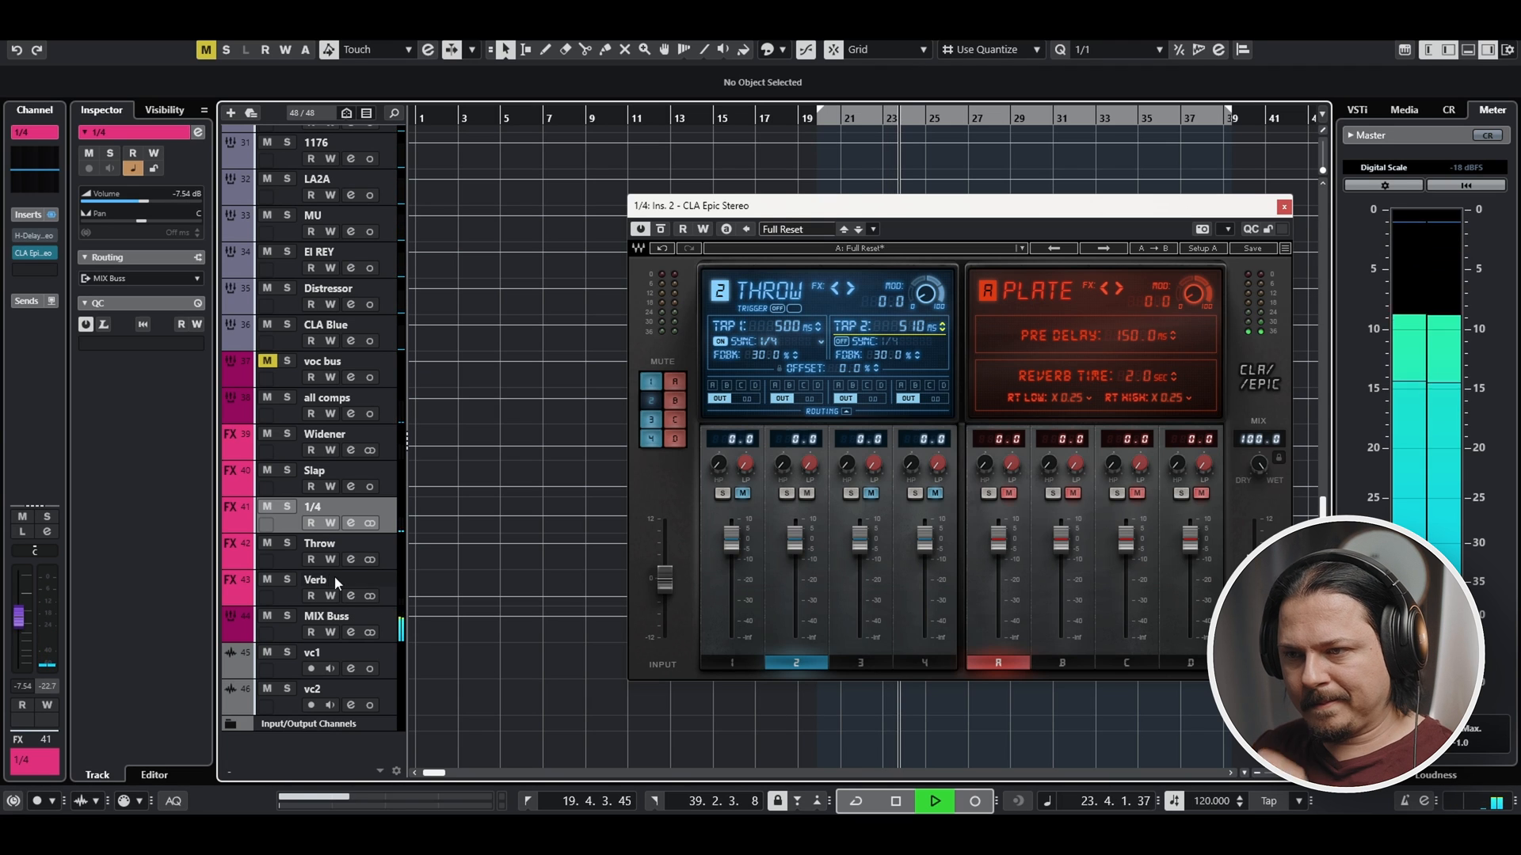
pyautogui.click(22, 532)
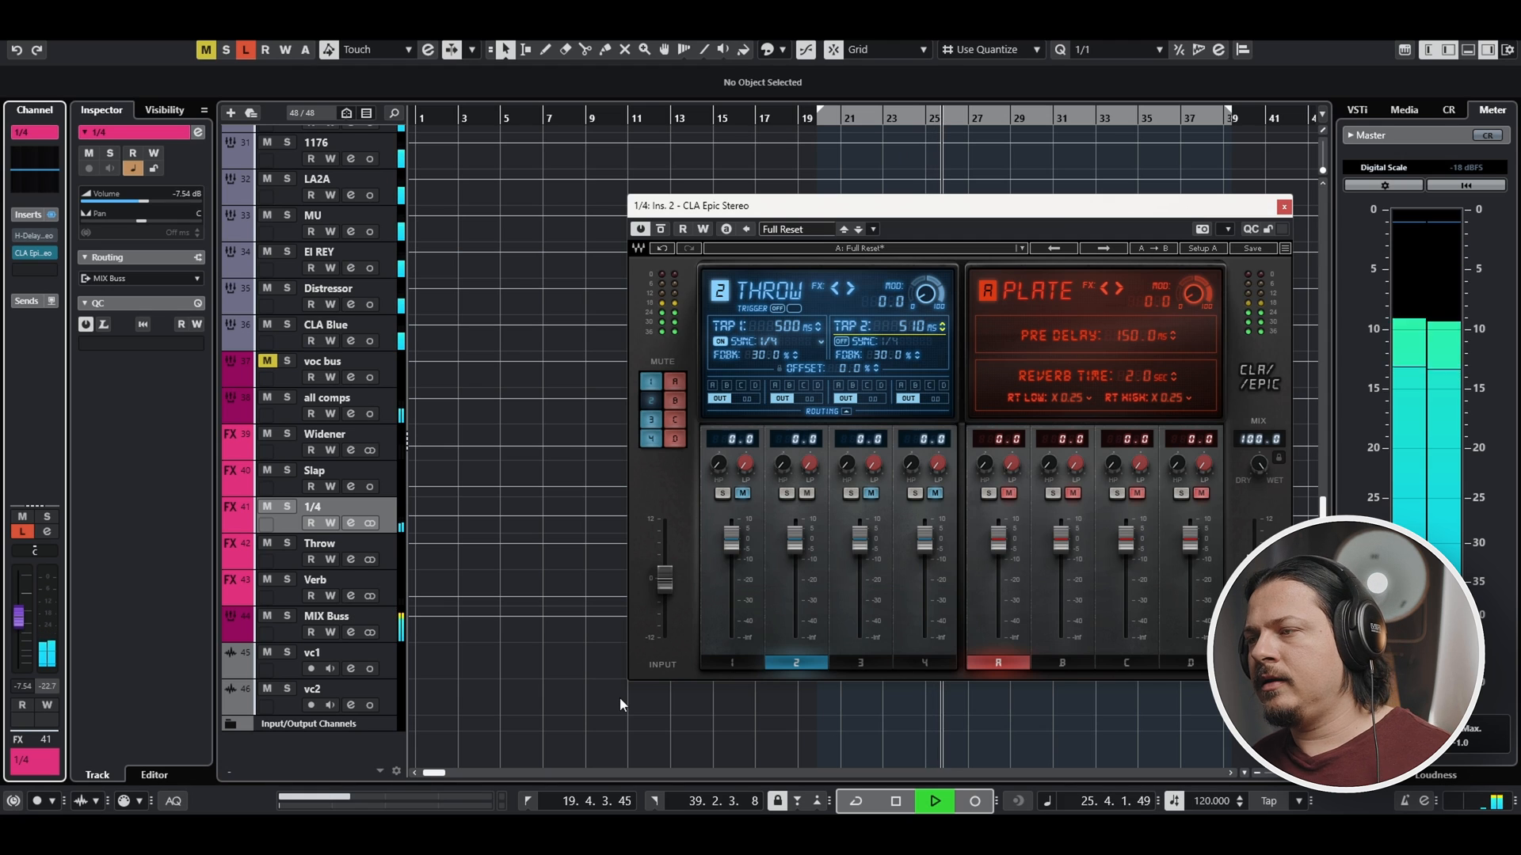
pyautogui.press('space')
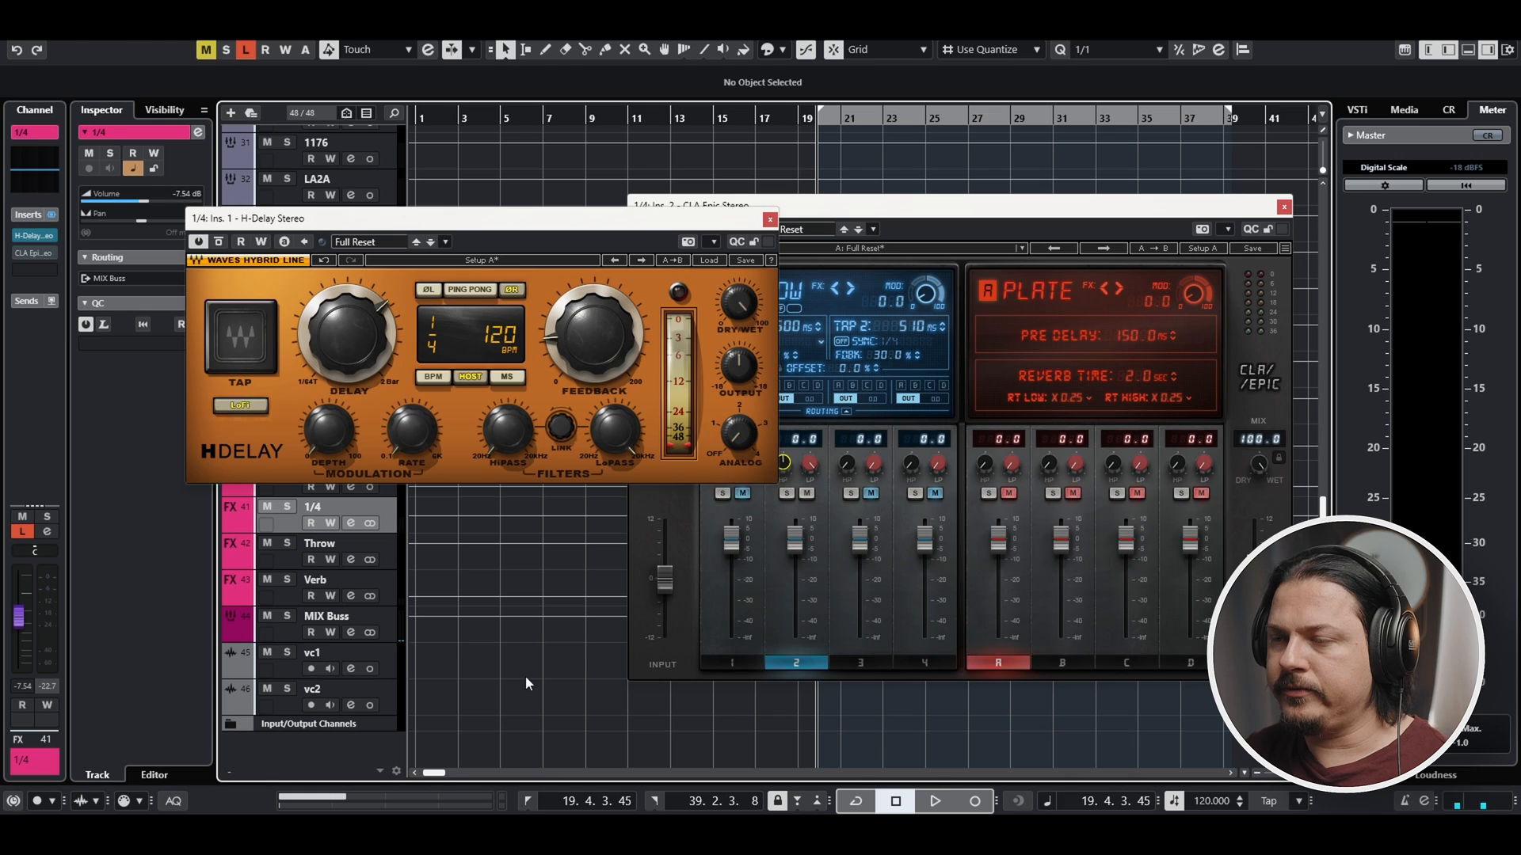
# Compare H-Delay and CLA Epic on the 1/4 track by playing the same passage with each one active in turn
pyautogui.press('space')
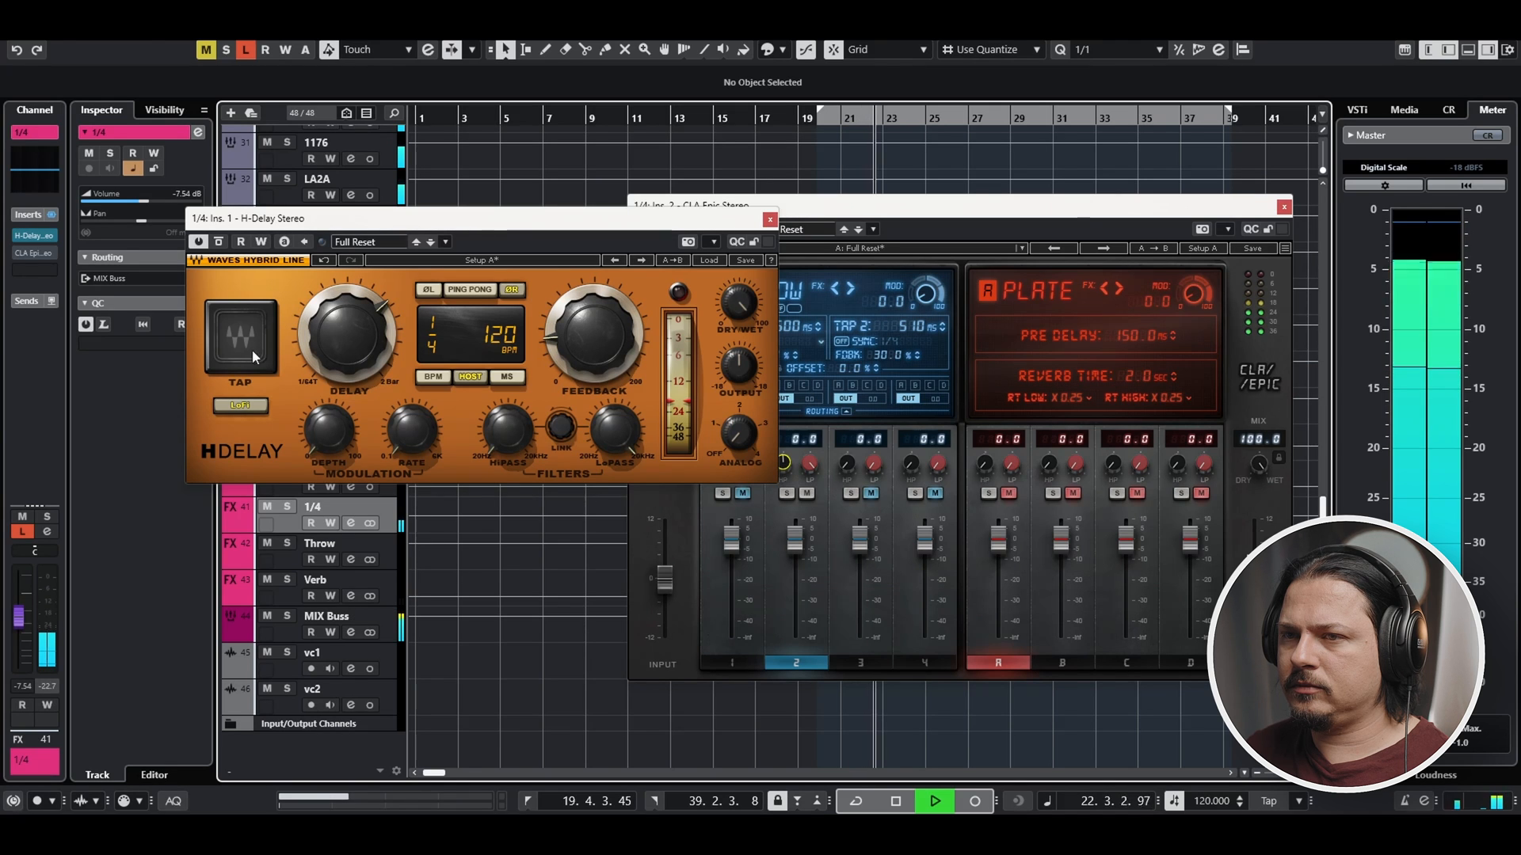
pyautogui.click(19, 252)
pyautogui.press('space')
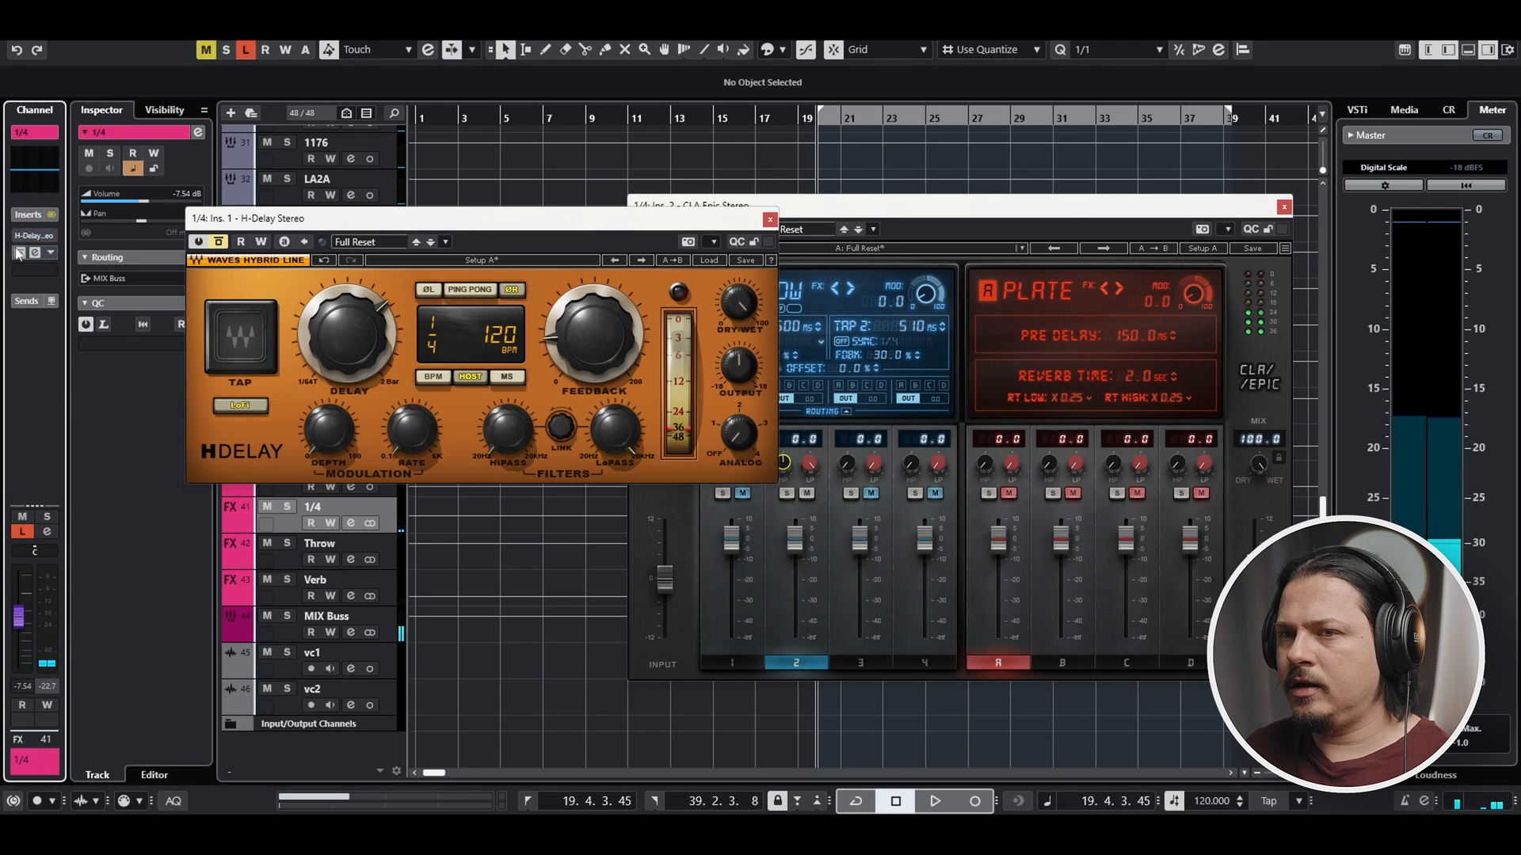
pyautogui.click(19, 252)
pyautogui.click(34, 252)
pyautogui.click(34, 253)
pyautogui.press('space')
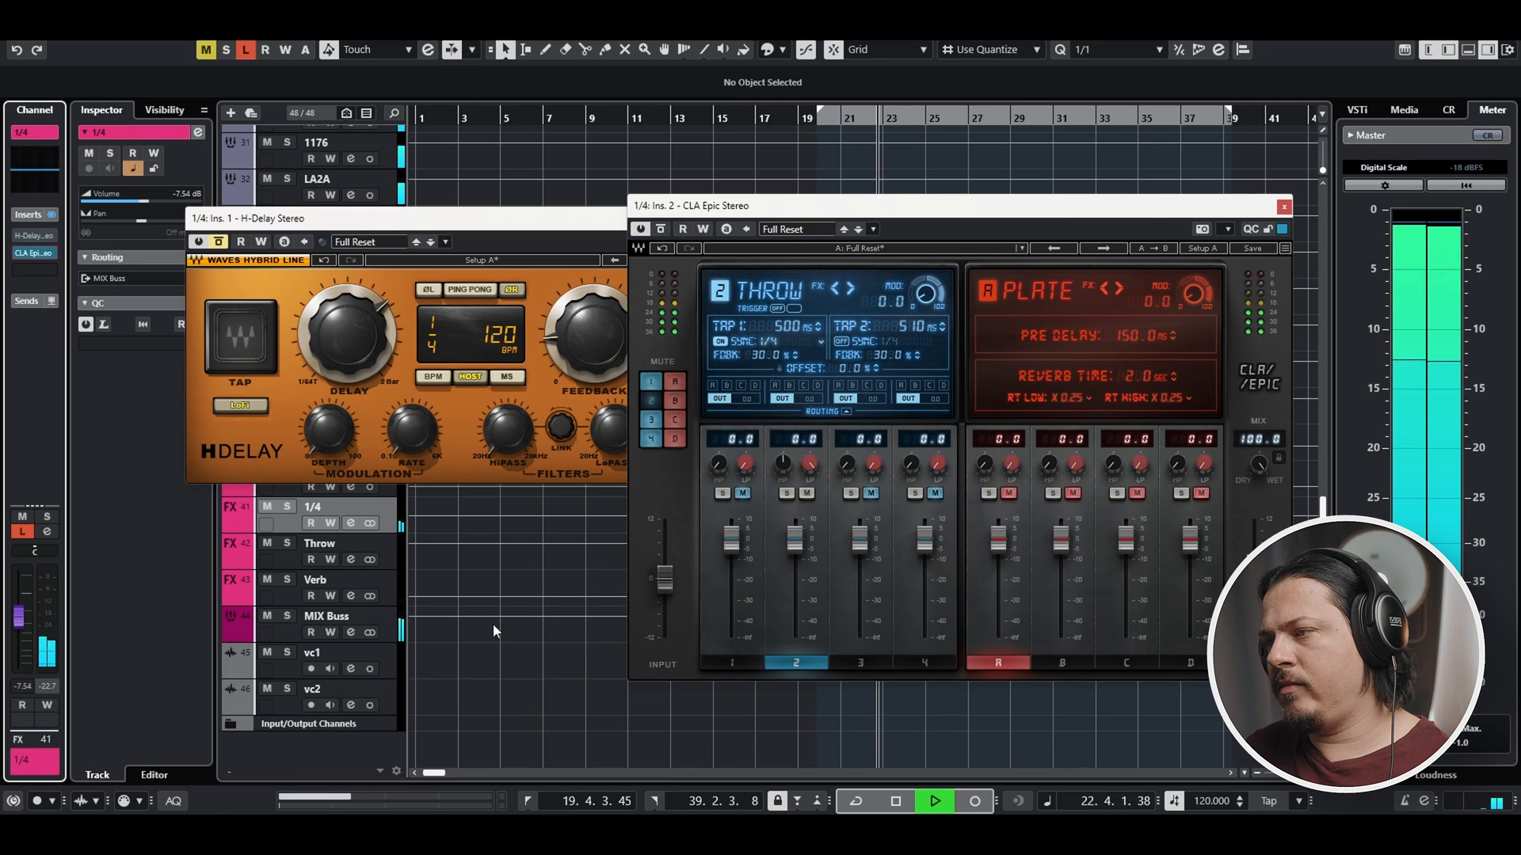
pyautogui.press('space')
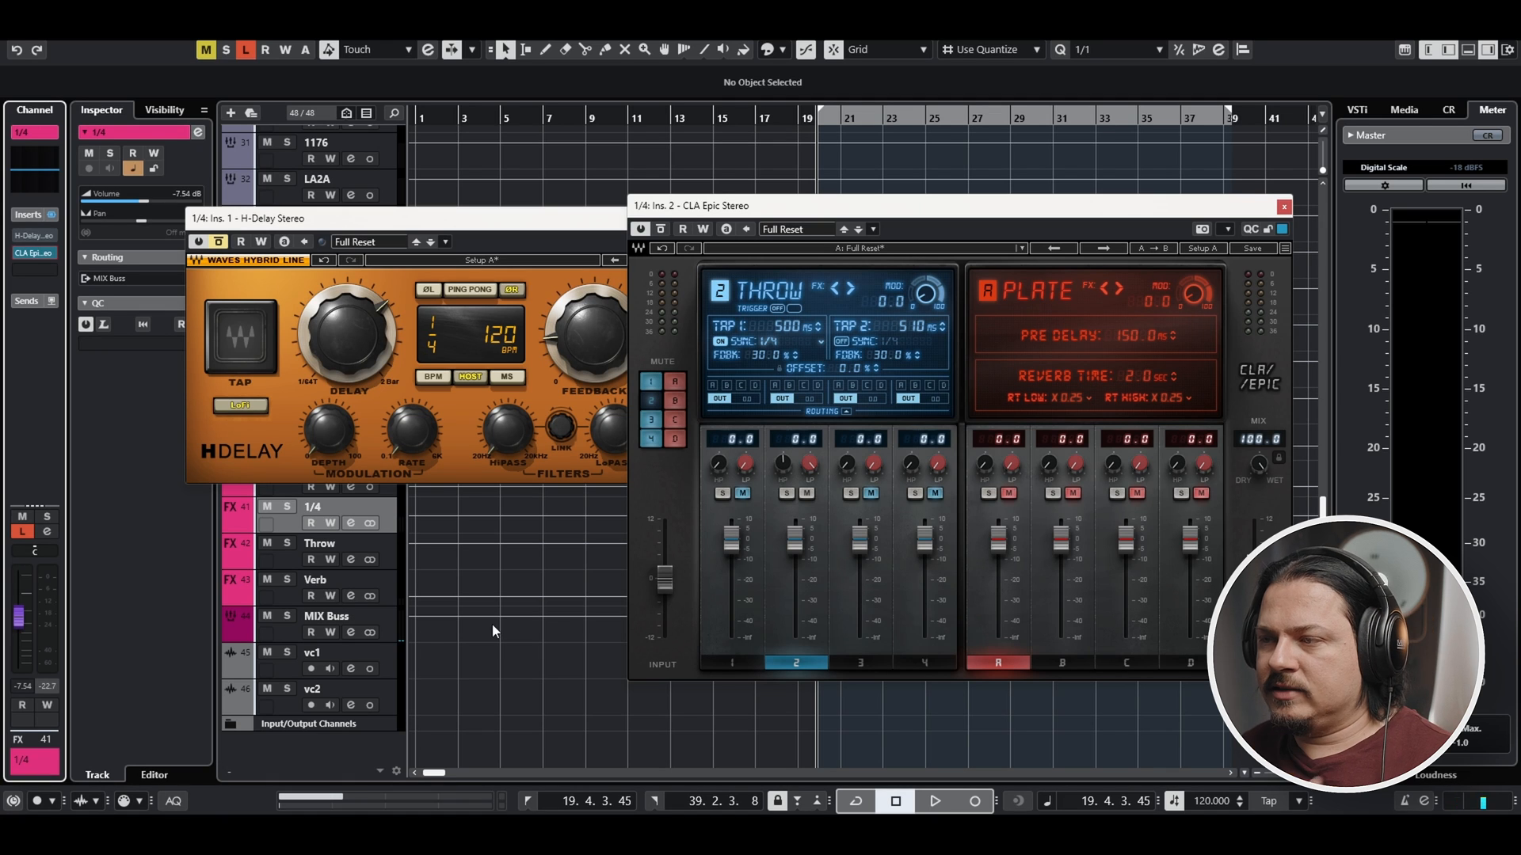
# Remove CLA Epic from the 1/4 track's inserts
pyautogui.moveTo(27, 259)
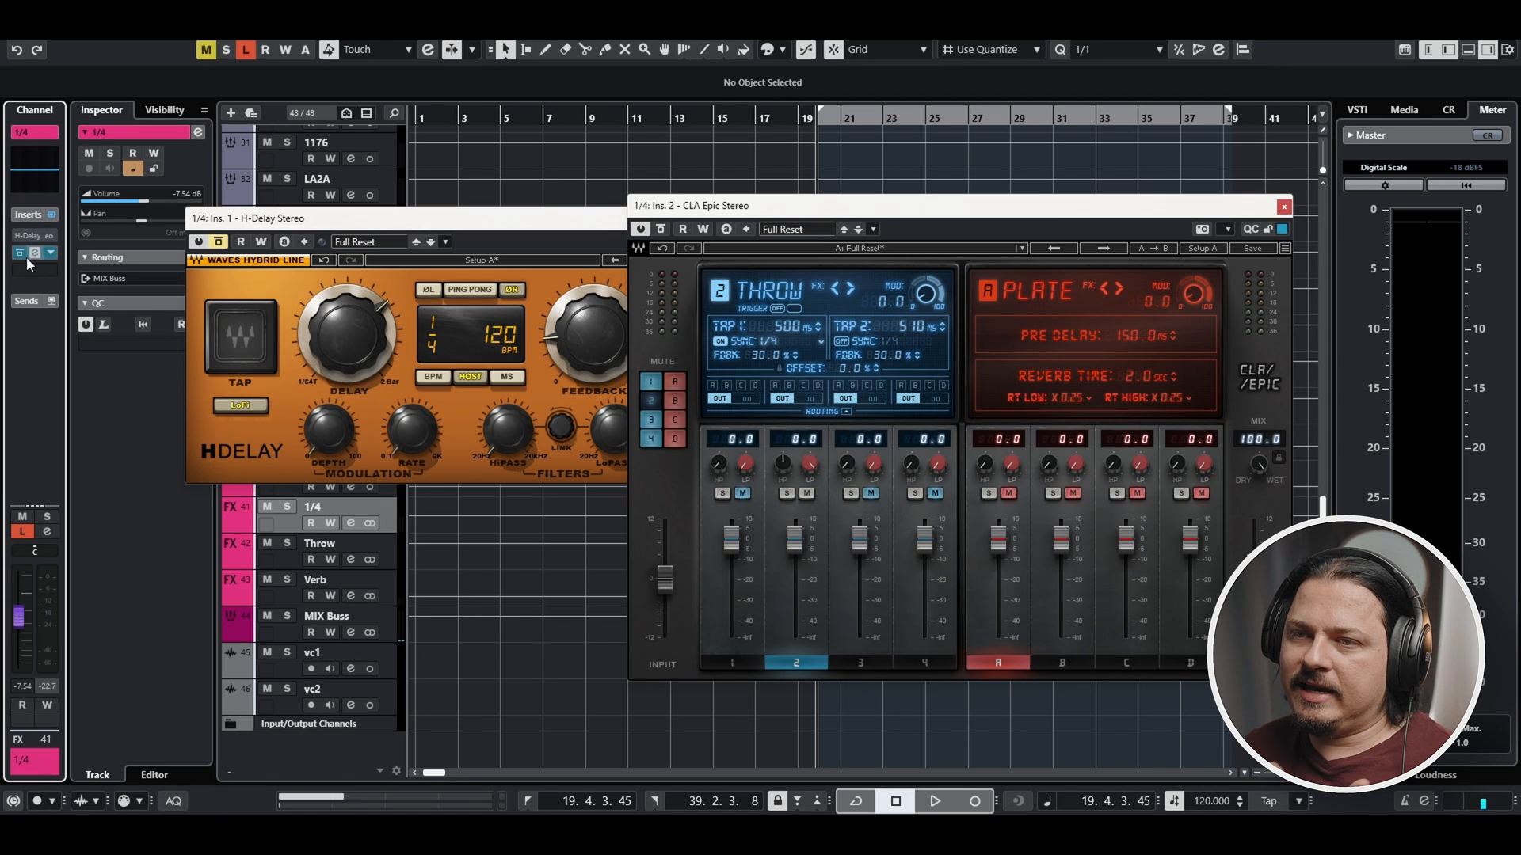
pyautogui.moveTo(33, 254); pyautogui.dragTo(106, 415)
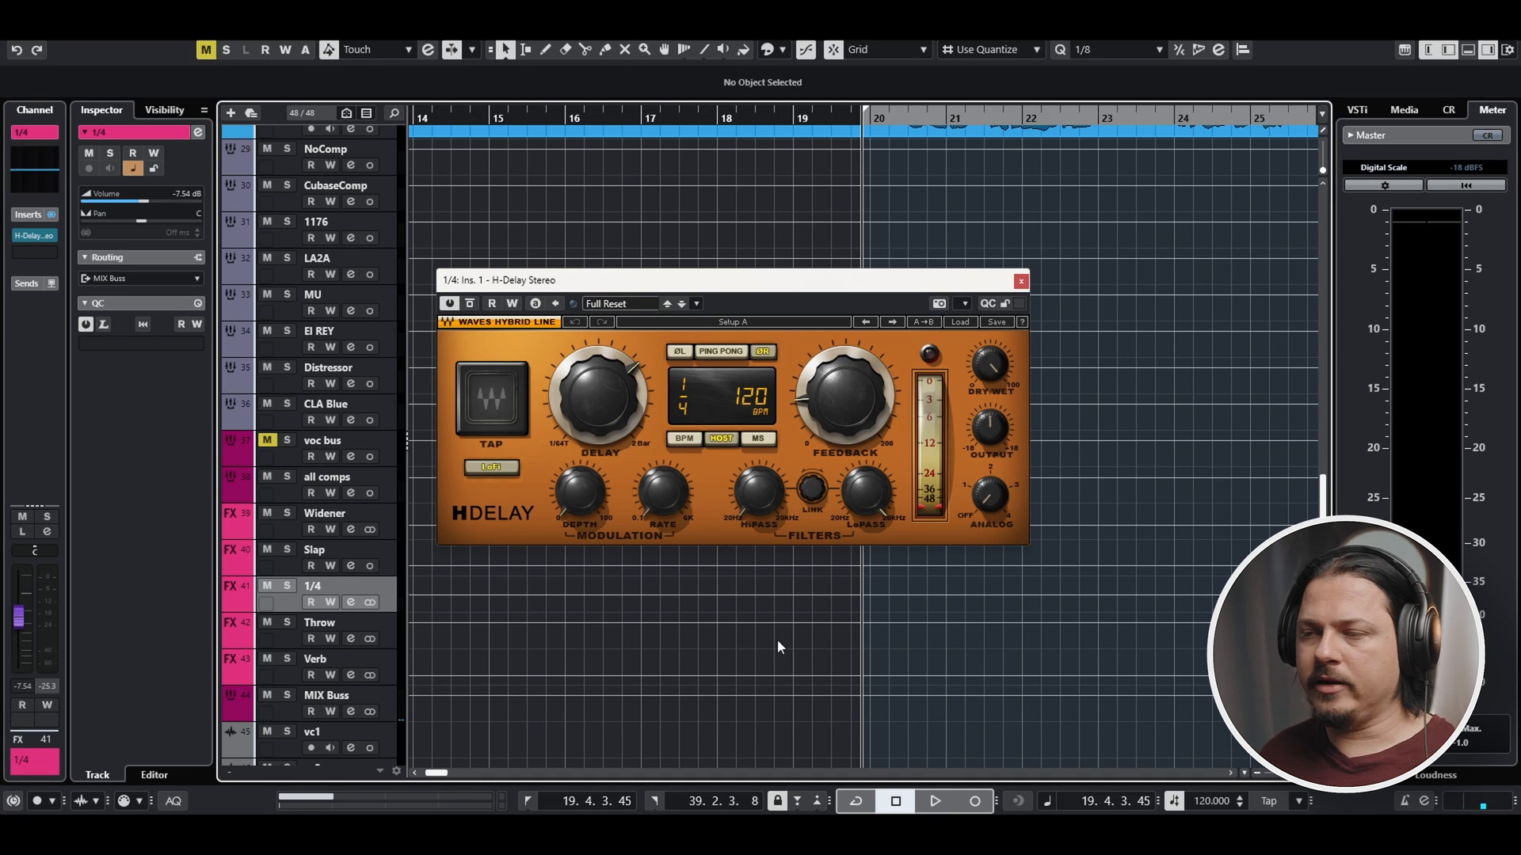
# Lower the 1/4 track's volume to -19.0 dB during playback
pyautogui.press('space')
pyautogui.click(20, 628)
pyautogui.moveTo(20, 628); pyautogui.dragTo(19, 649)
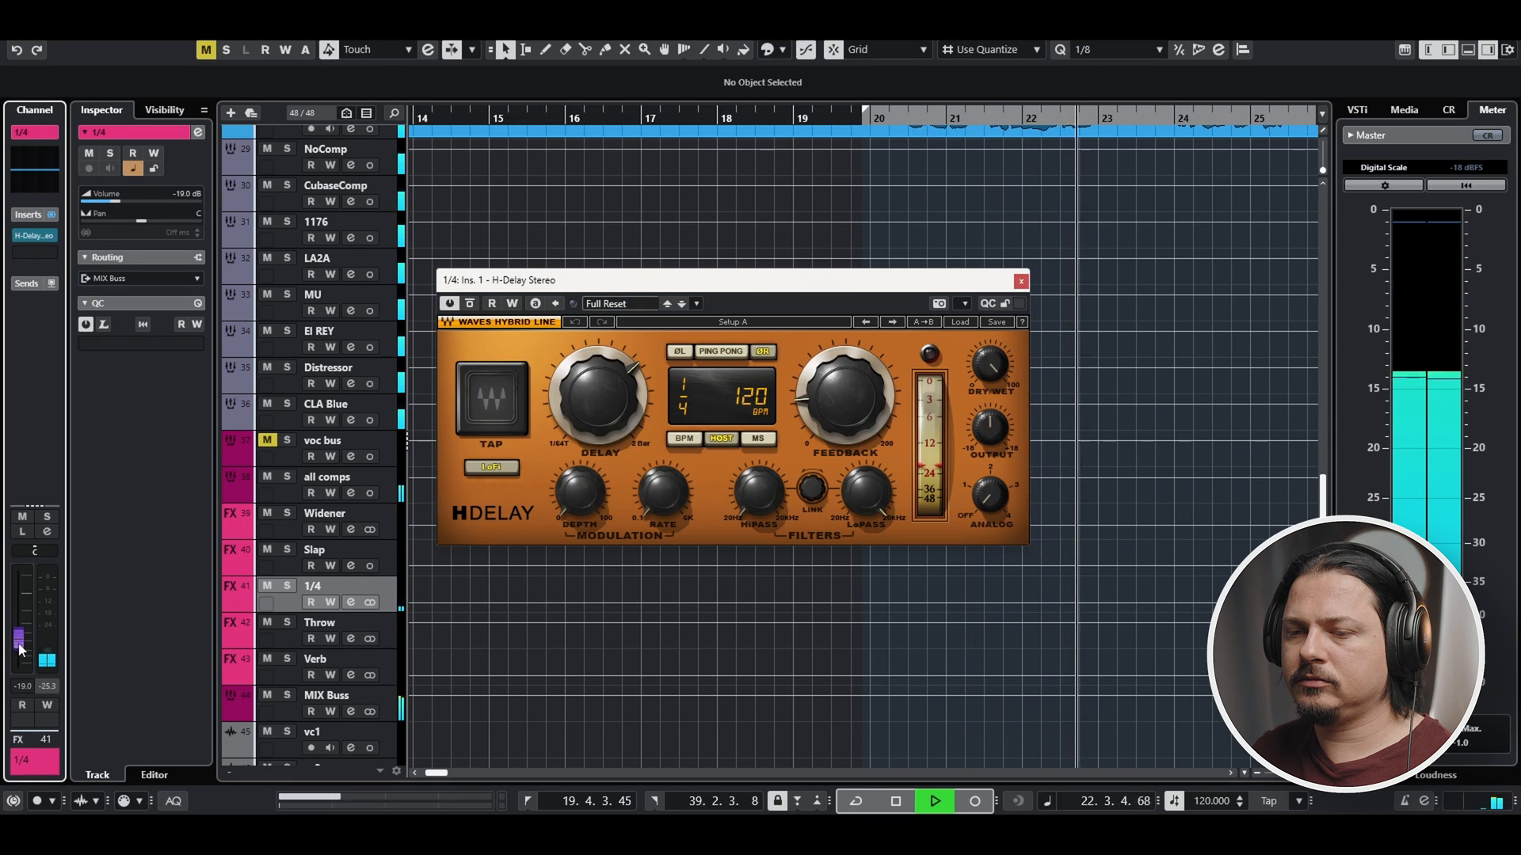
pyautogui.click(697, 650)
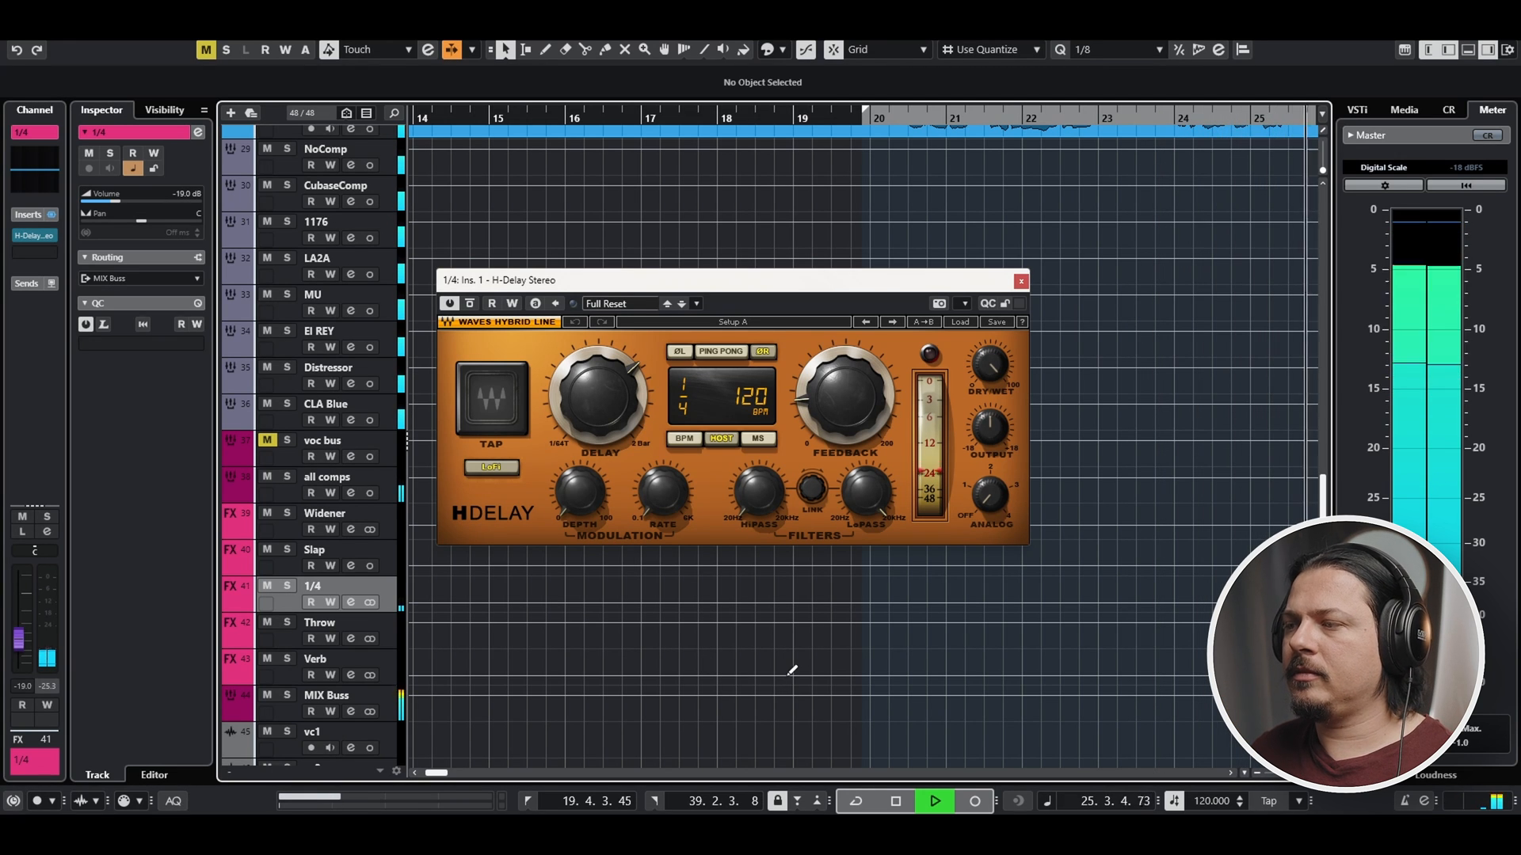
pyautogui.press('space')
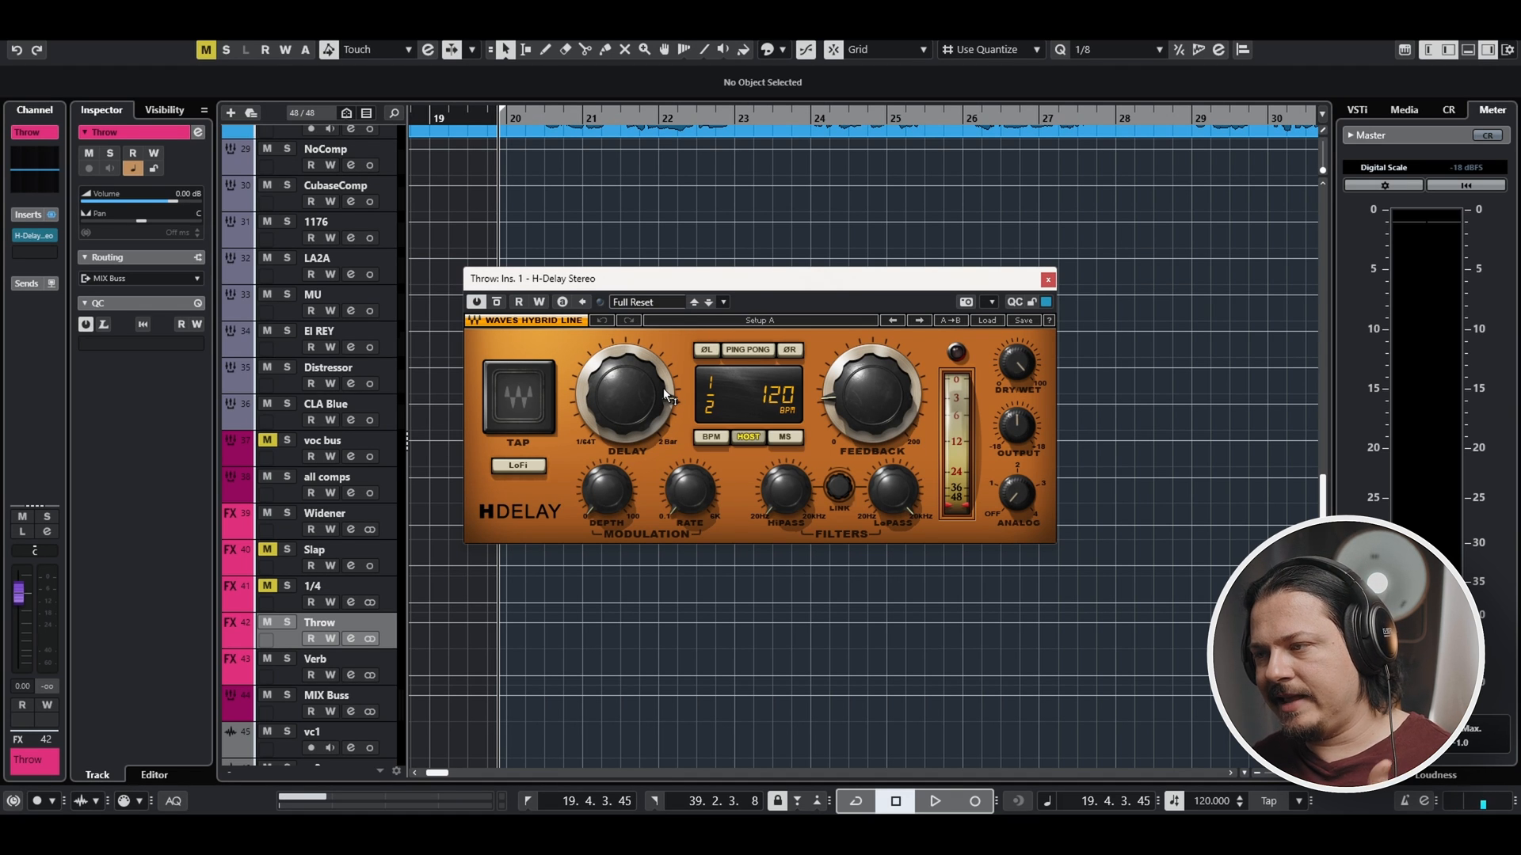
# Play the vocal passage around bars 20 to 23 to hear the Throw delay and locate the phrase for a throw
pyautogui.press('space')
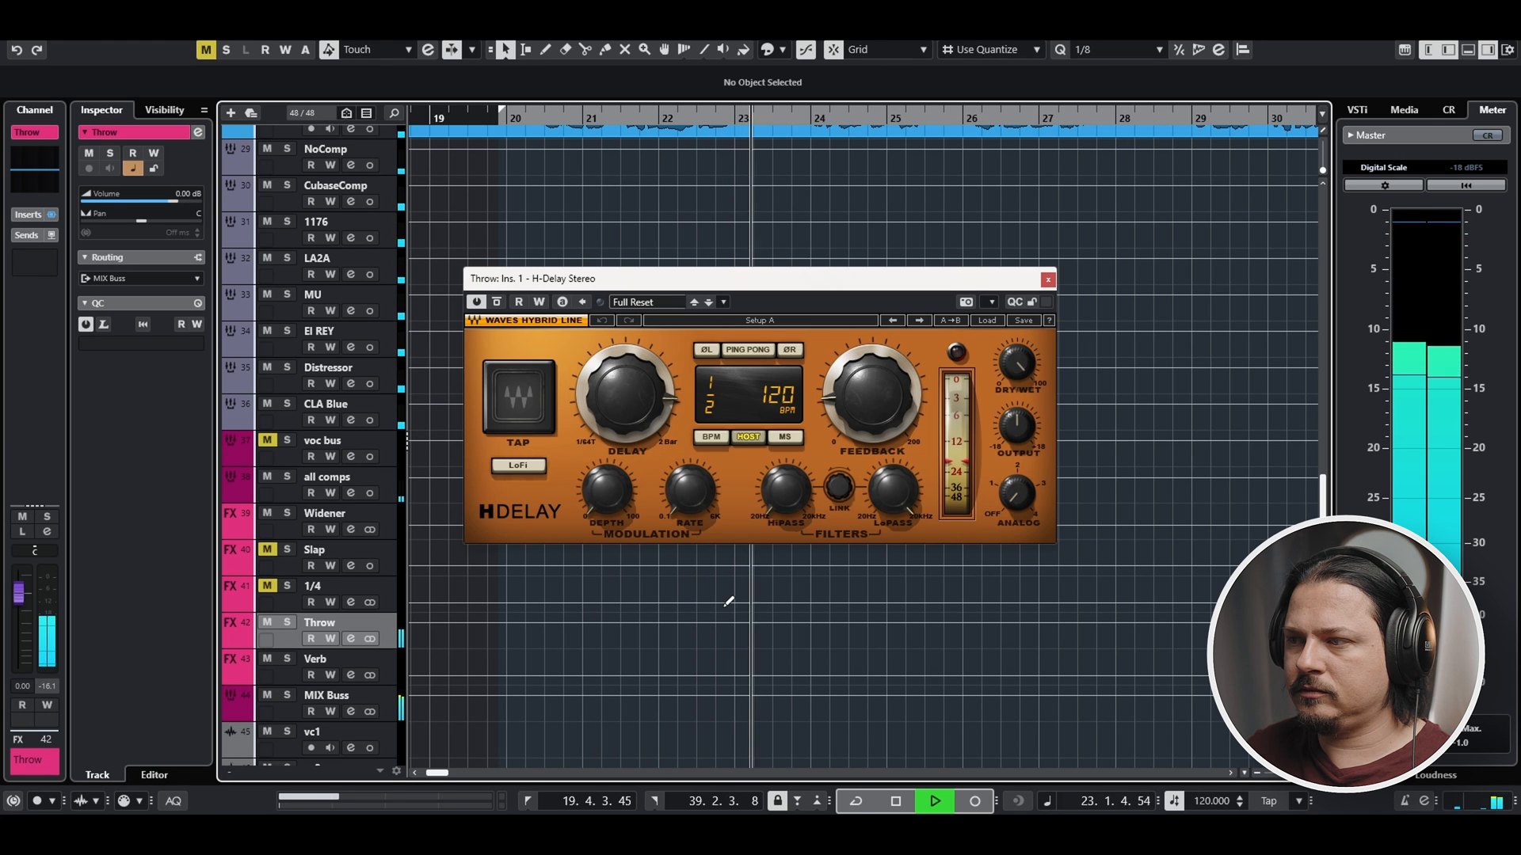
pyautogui.press('space')
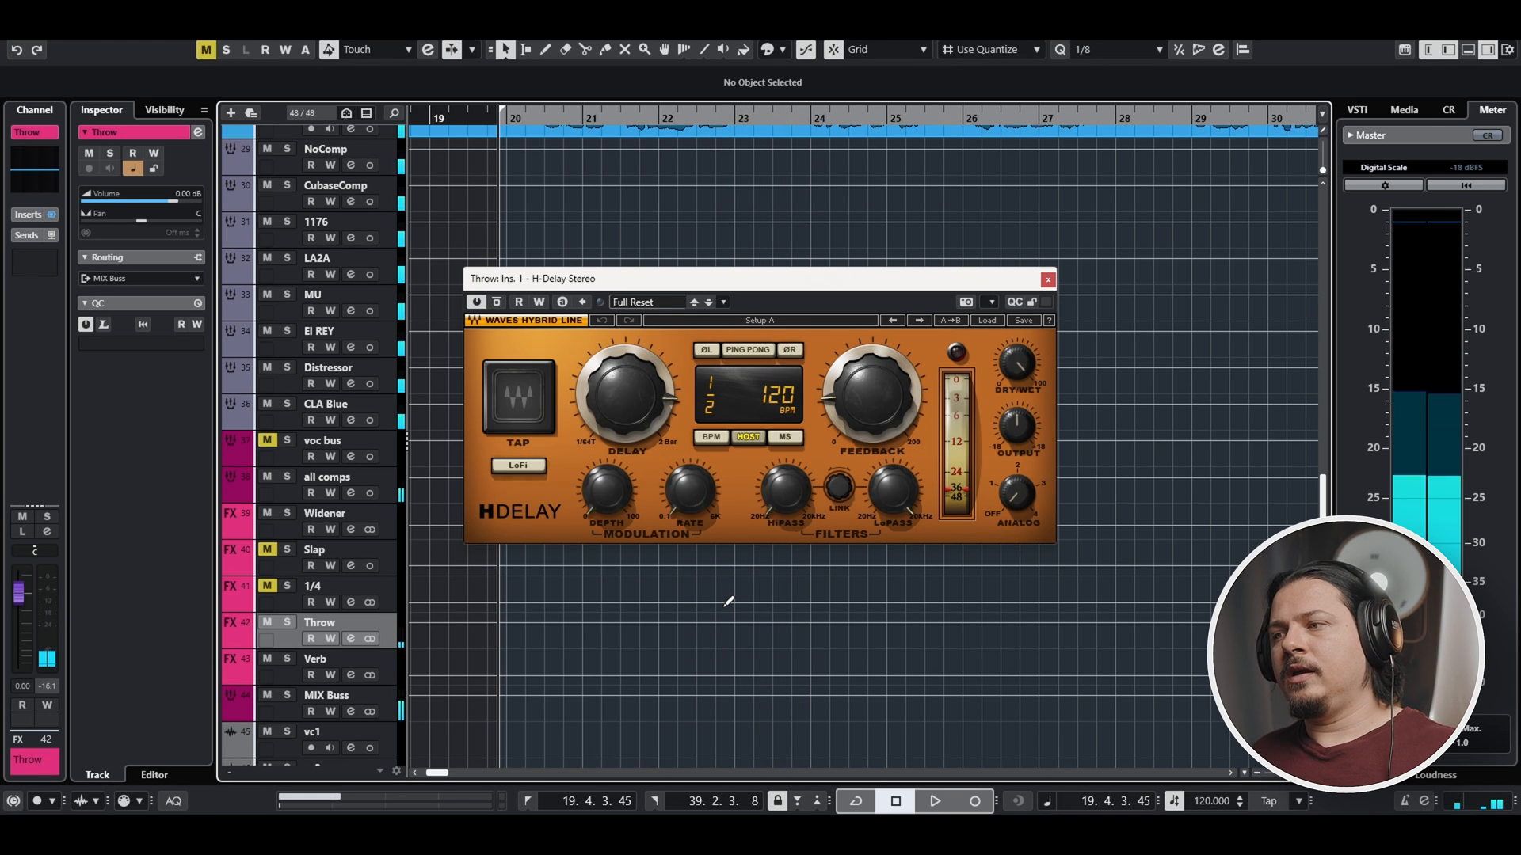
pyautogui.scroll(-3, 869, 415)
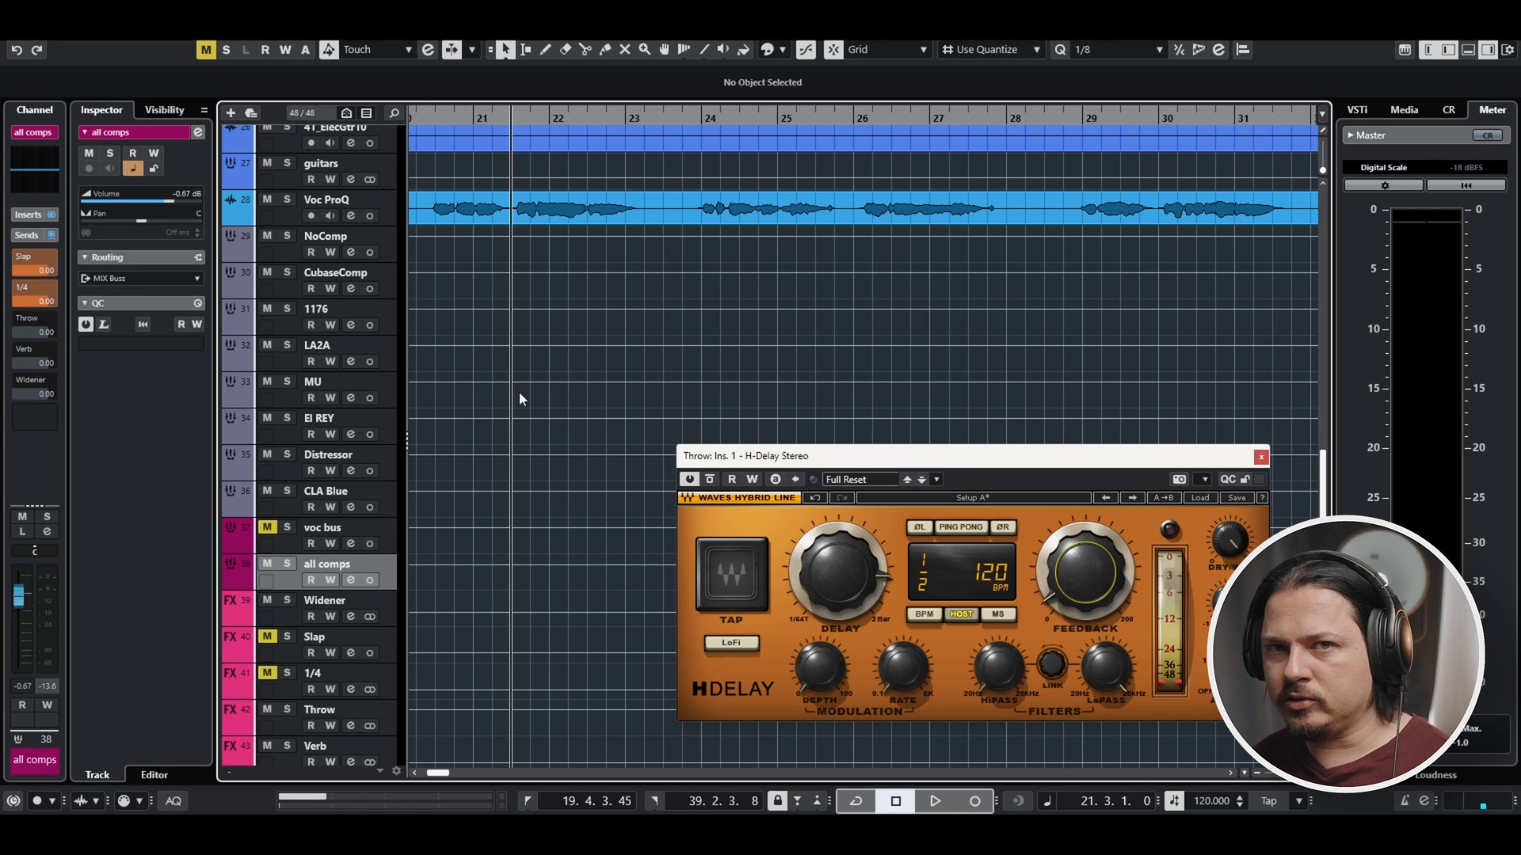
pyautogui.press('space')
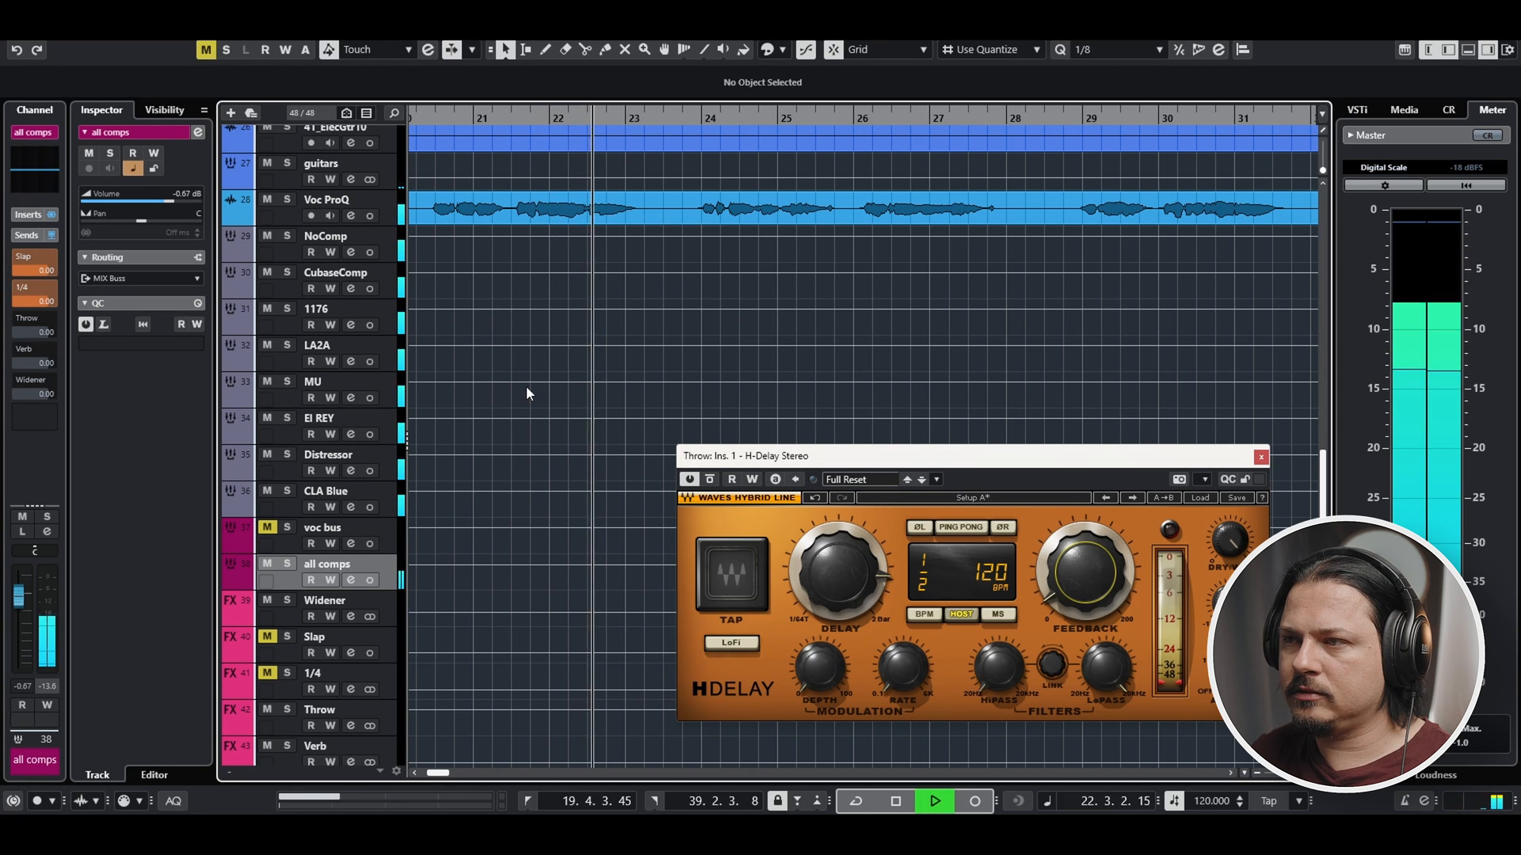
pyautogui.press('space')
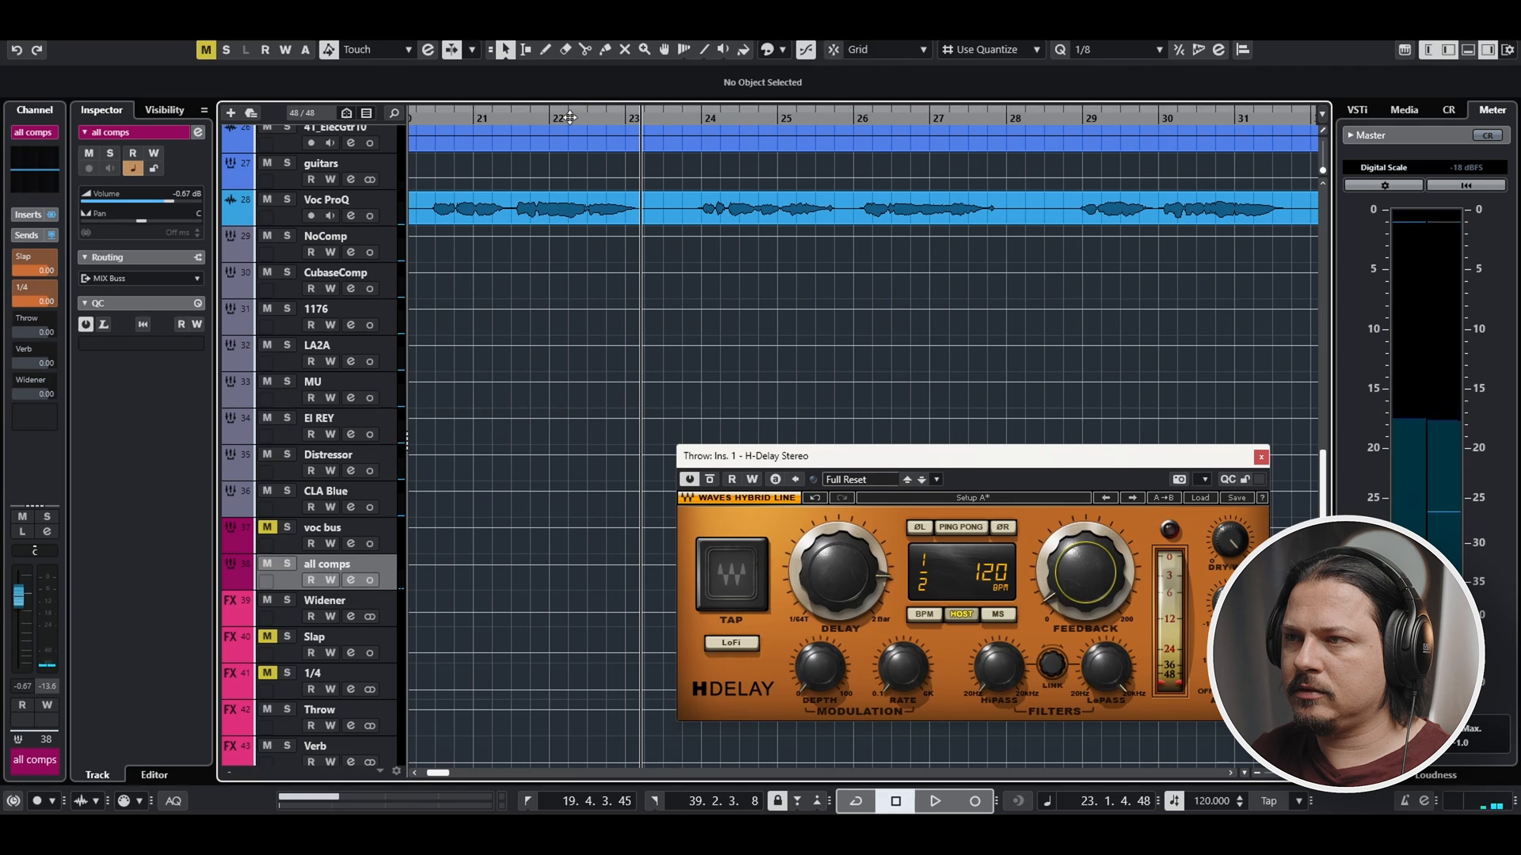
pyautogui.click(570, 120)
pyautogui.press('space')
pyautogui.press('space')
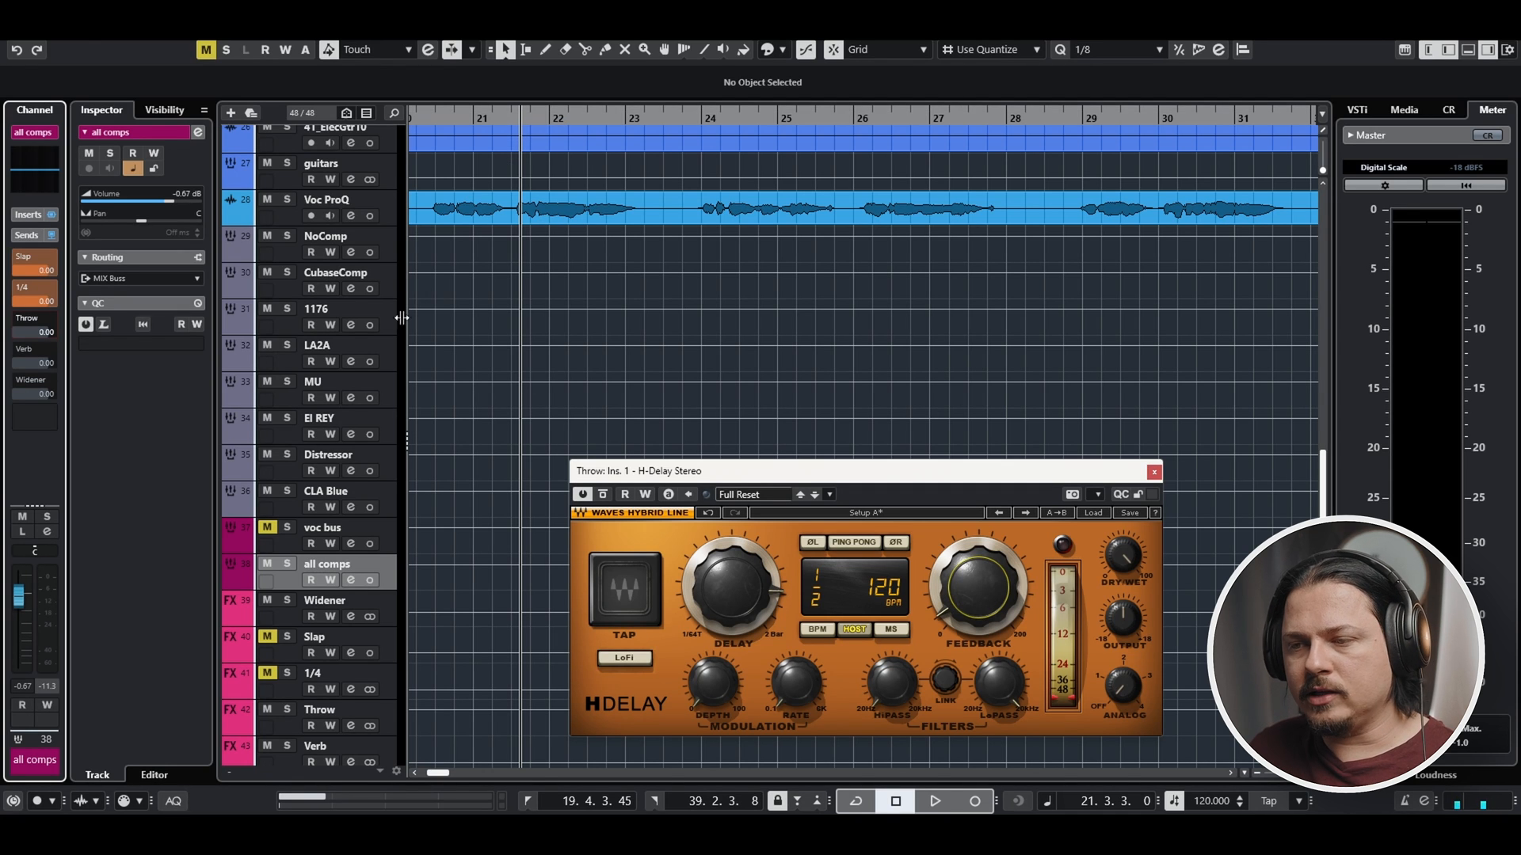
# Record Throw send on/off automation on the all comps track, switching it on just after bar 22 and off just before bar 24
pyautogui.click(331, 581)
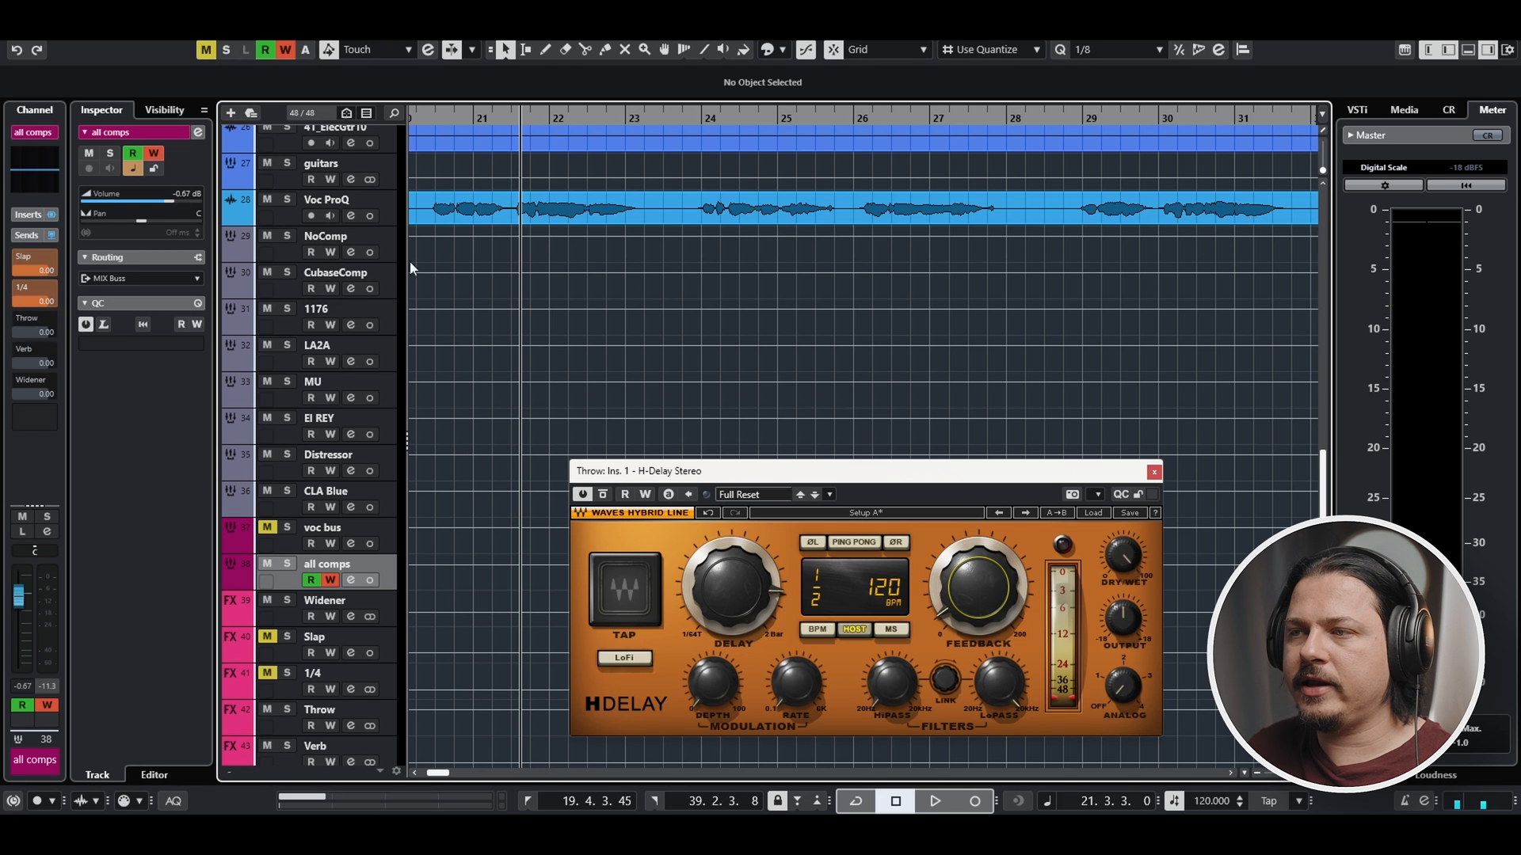
pyautogui.moveTo(22, 322)
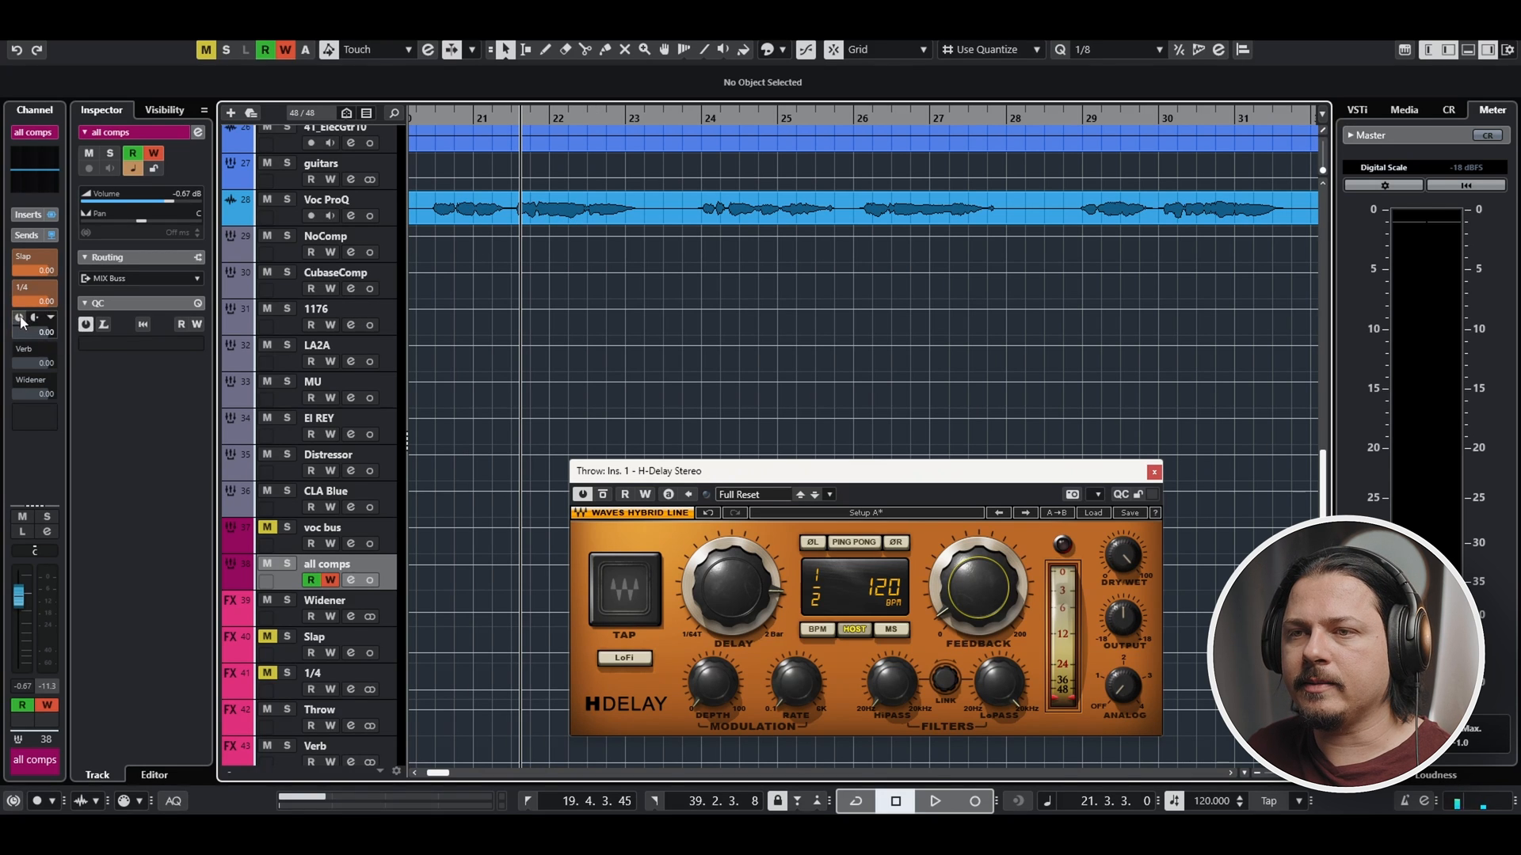
pyautogui.press('space')
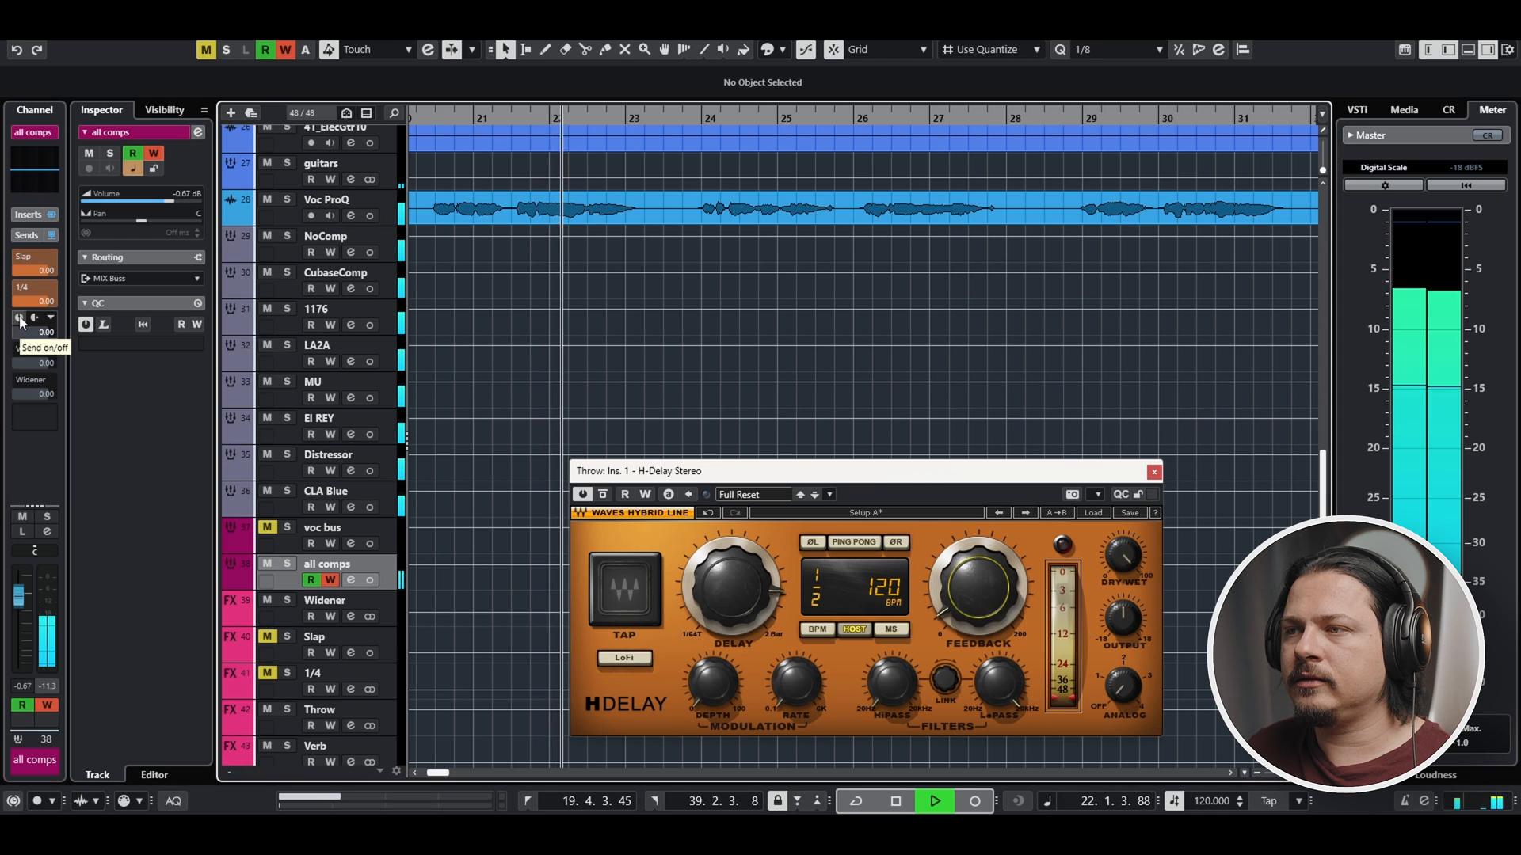
pyautogui.click(20, 318)
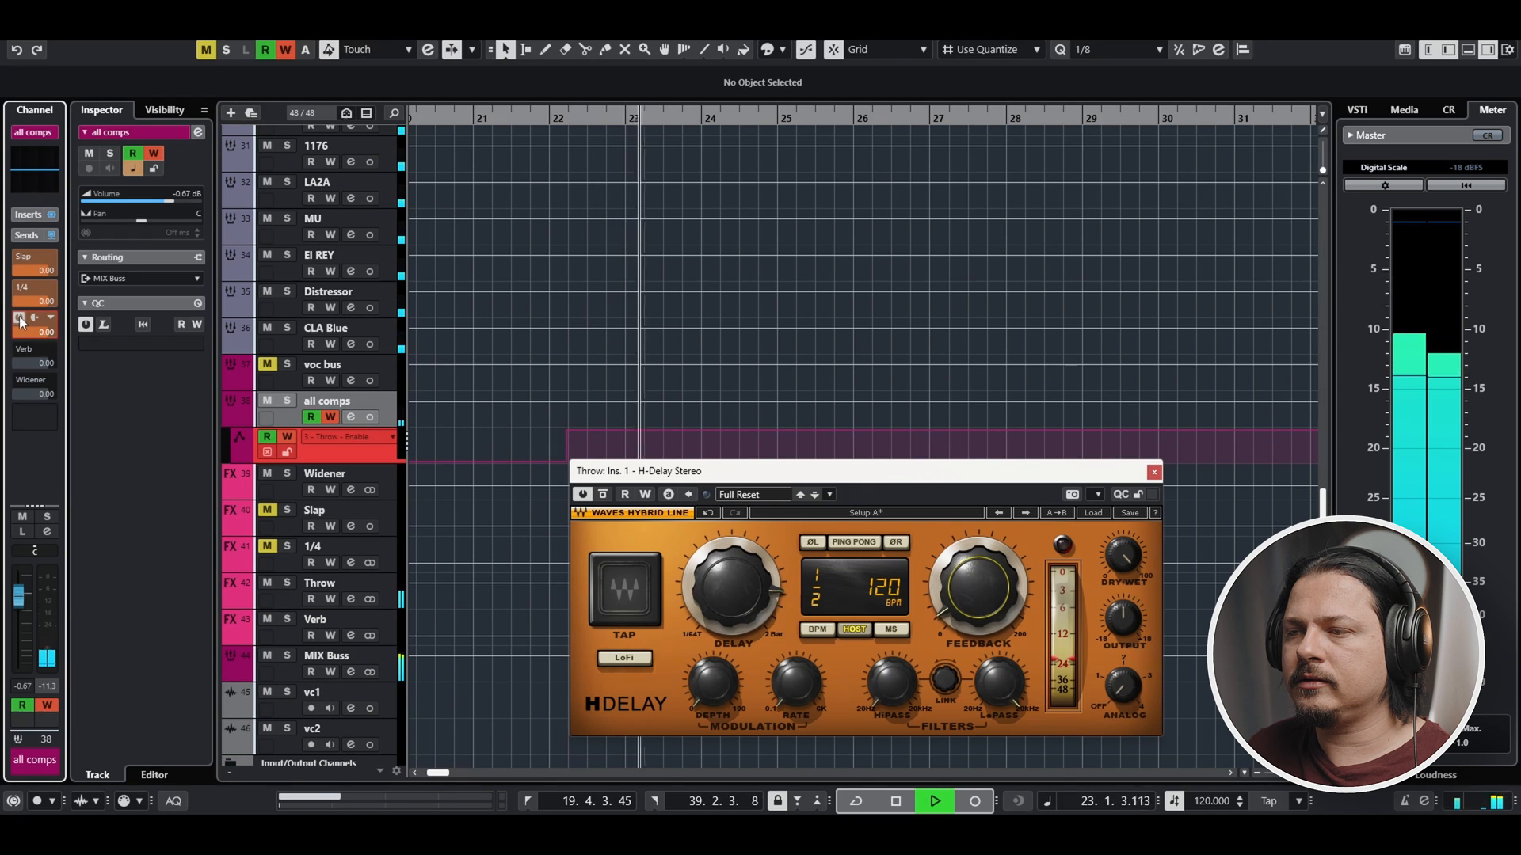
pyautogui.click(22, 320)
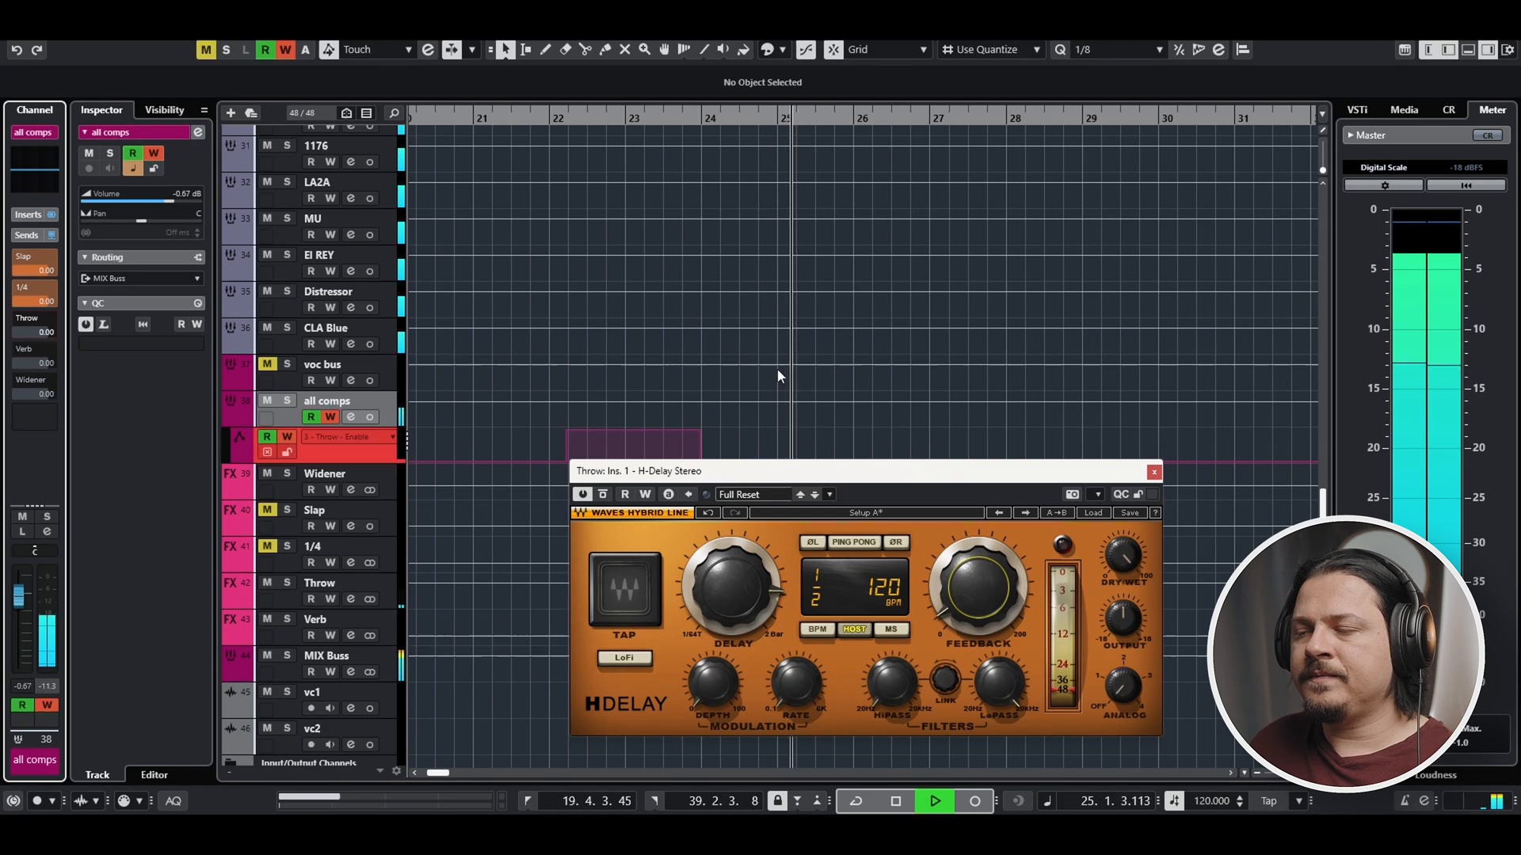
pyautogui.press('space')
# Move the throw's last On automation point to 23.4.3.0 and set all comps to read automation without writing
pyautogui.moveTo(697, 431); pyautogui.dragTo(691, 432)
pyautogui.moveTo(1100, 472); pyautogui.dragTo(1166, 124)
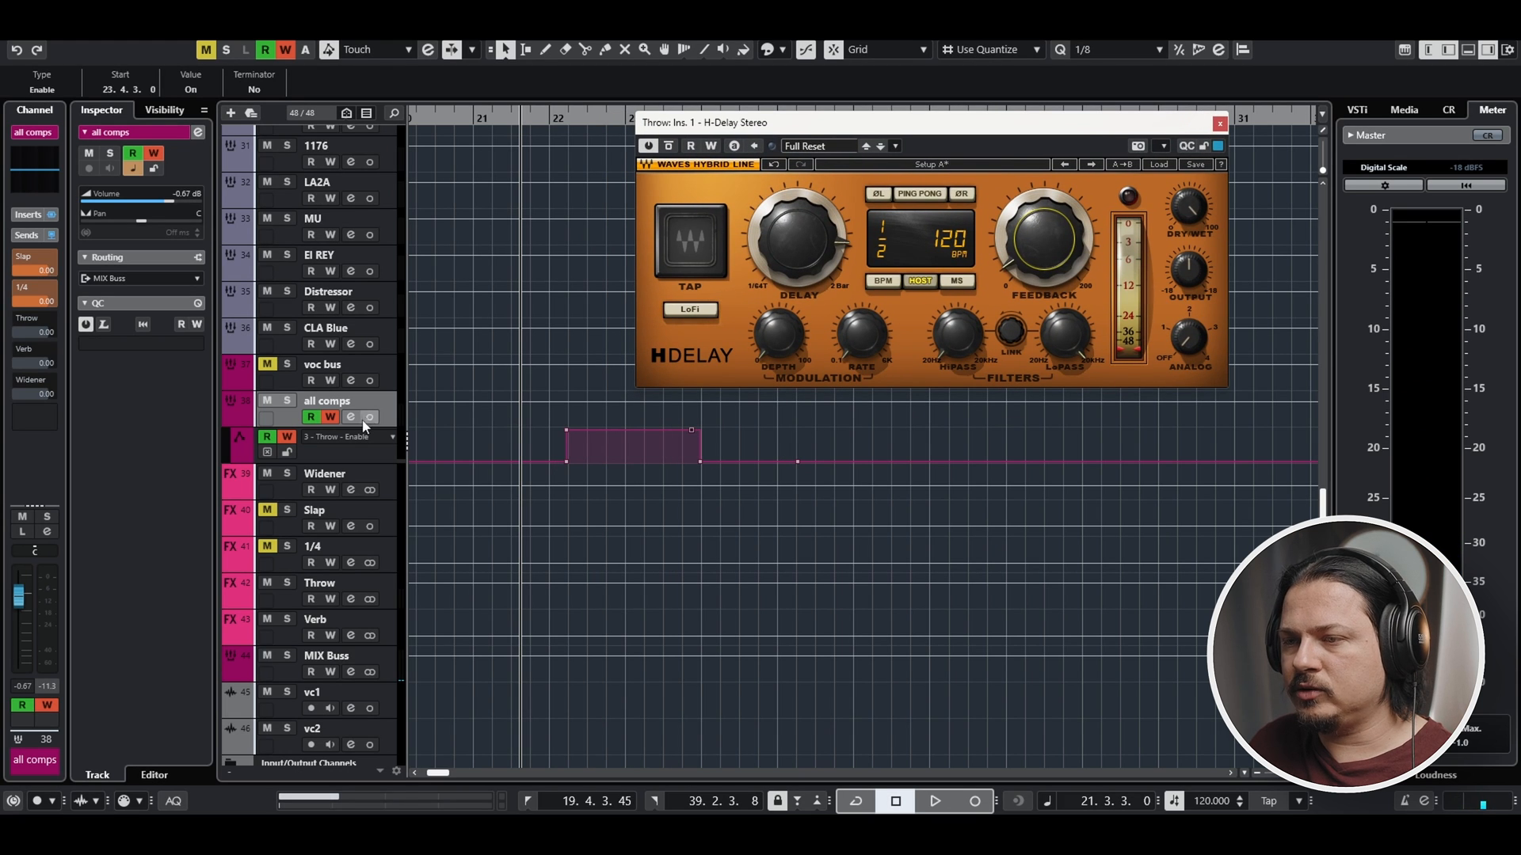
pyautogui.click(331, 417)
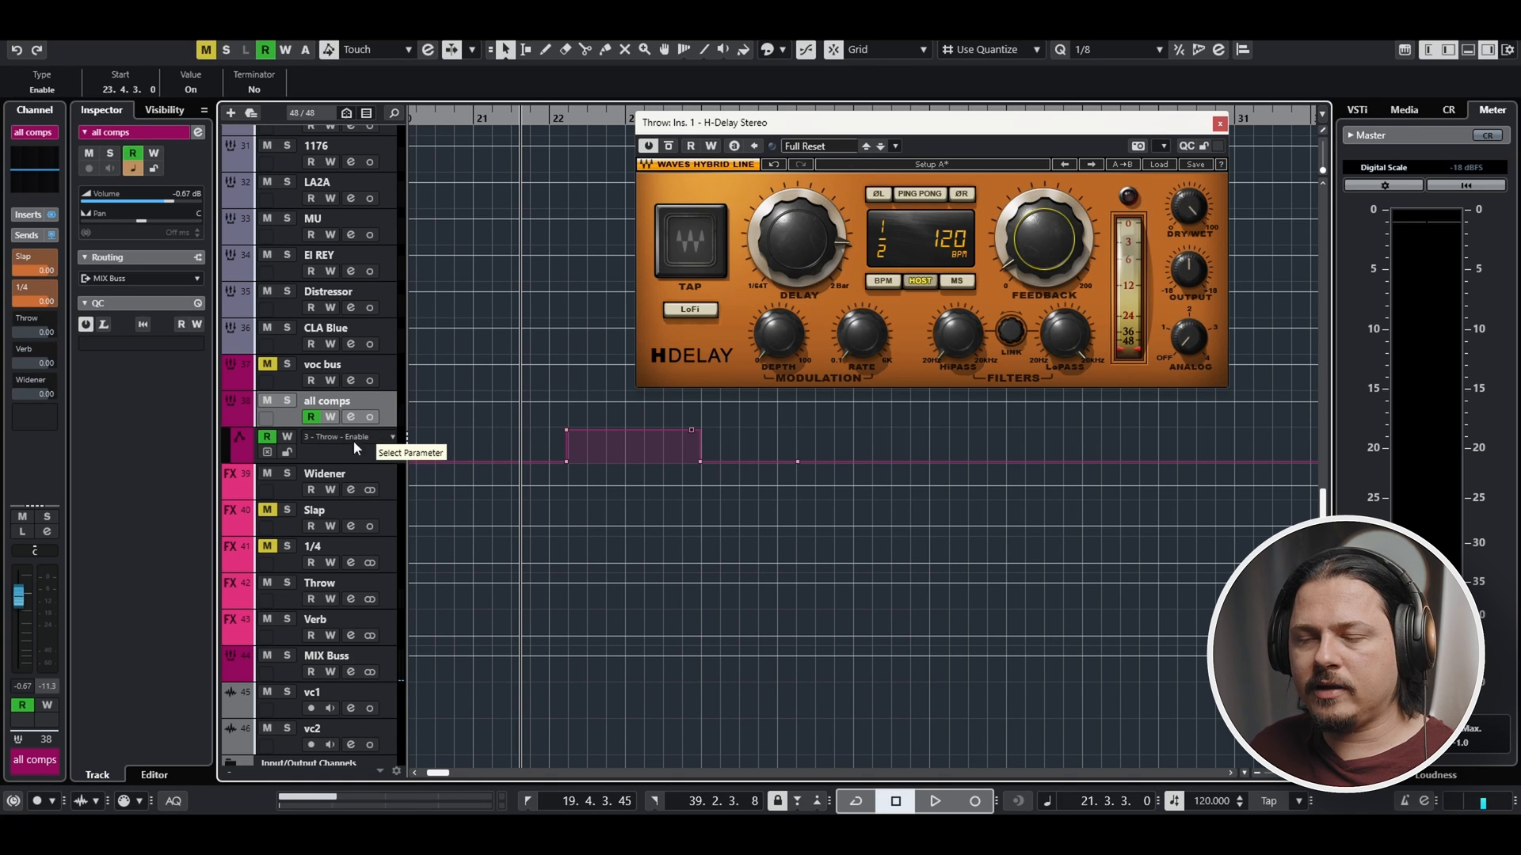
pyautogui.click(313, 417)
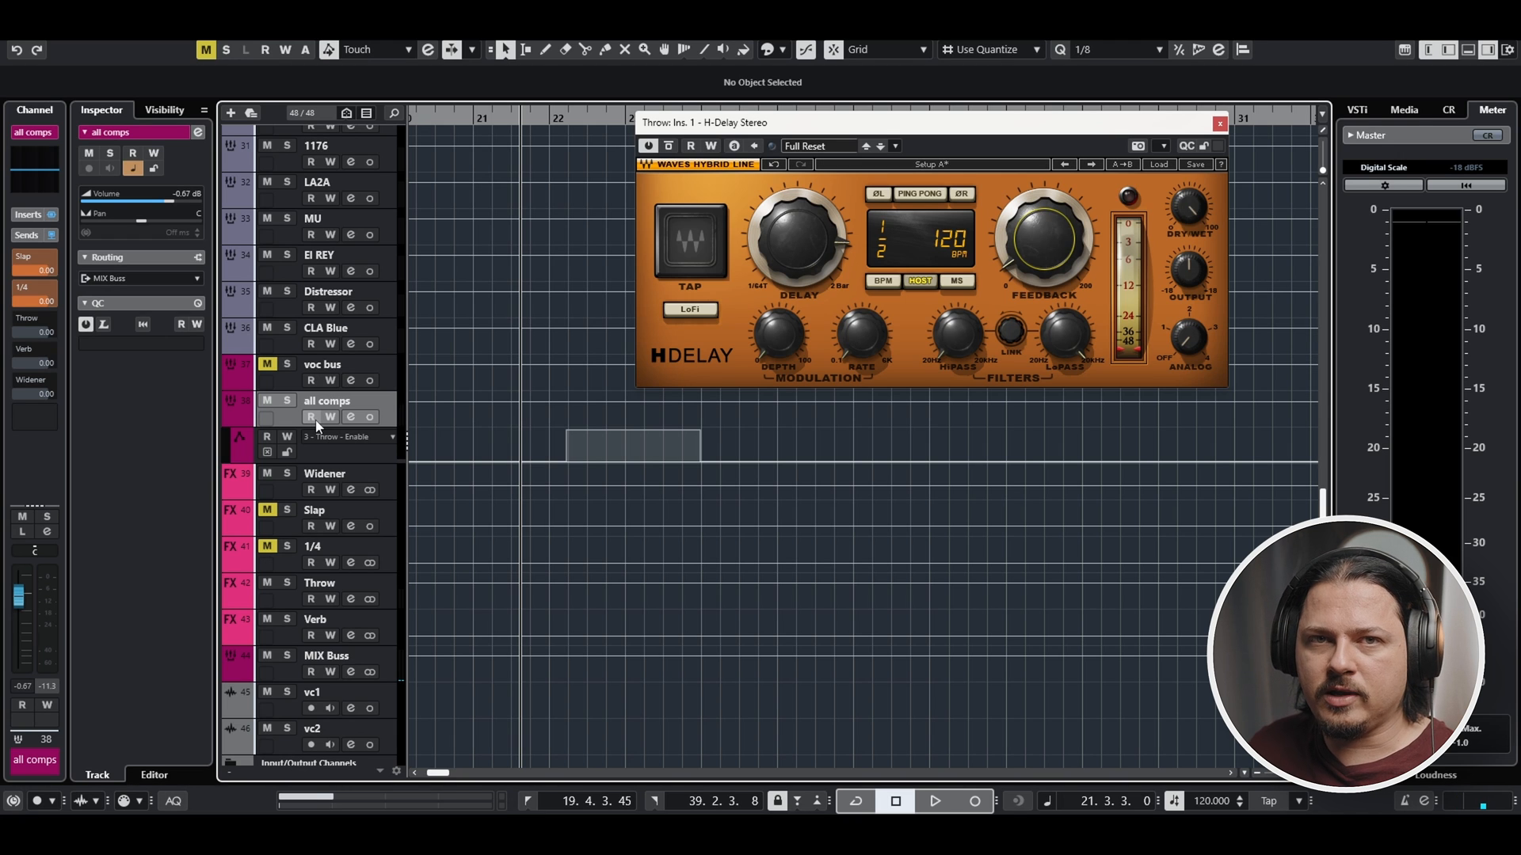
pyautogui.click(313, 418)
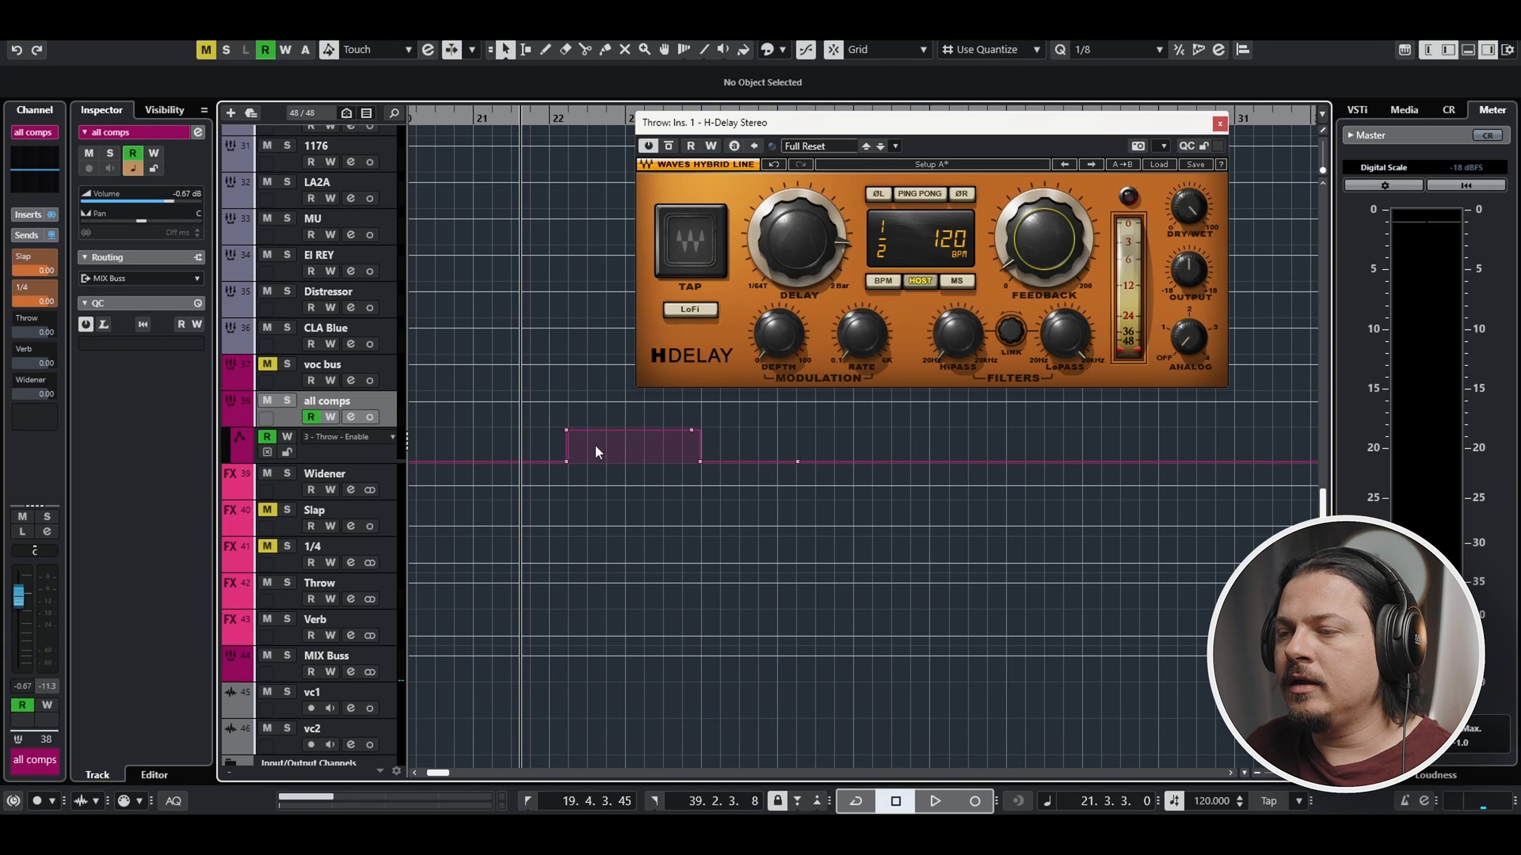
# Move the start of the Throw automation on all comps earlier, to 22.1.4.23, and audition the phrase
pyautogui.press('space')
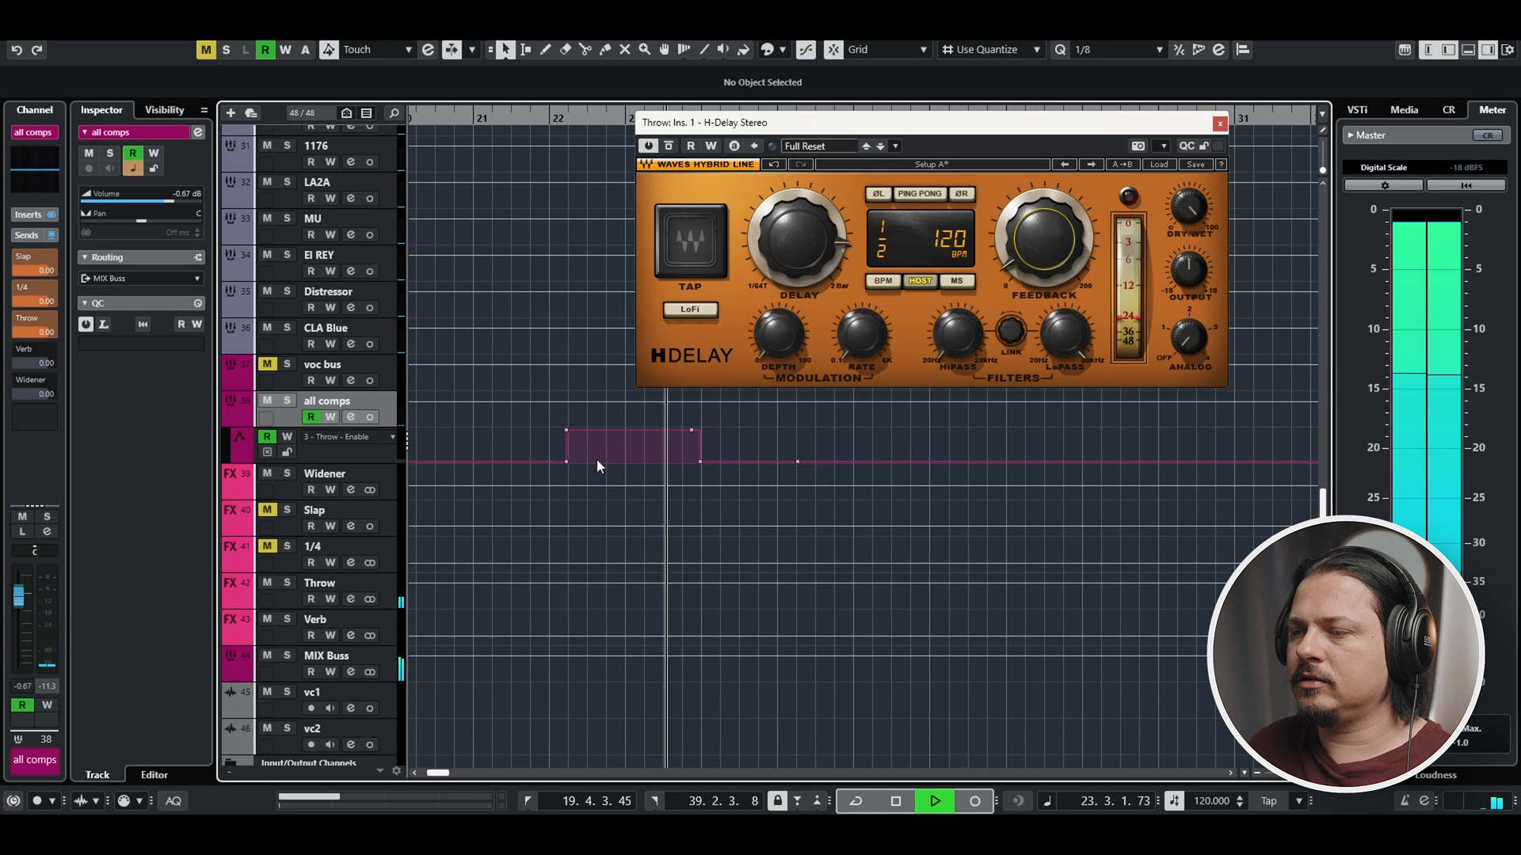
pyautogui.press('space')
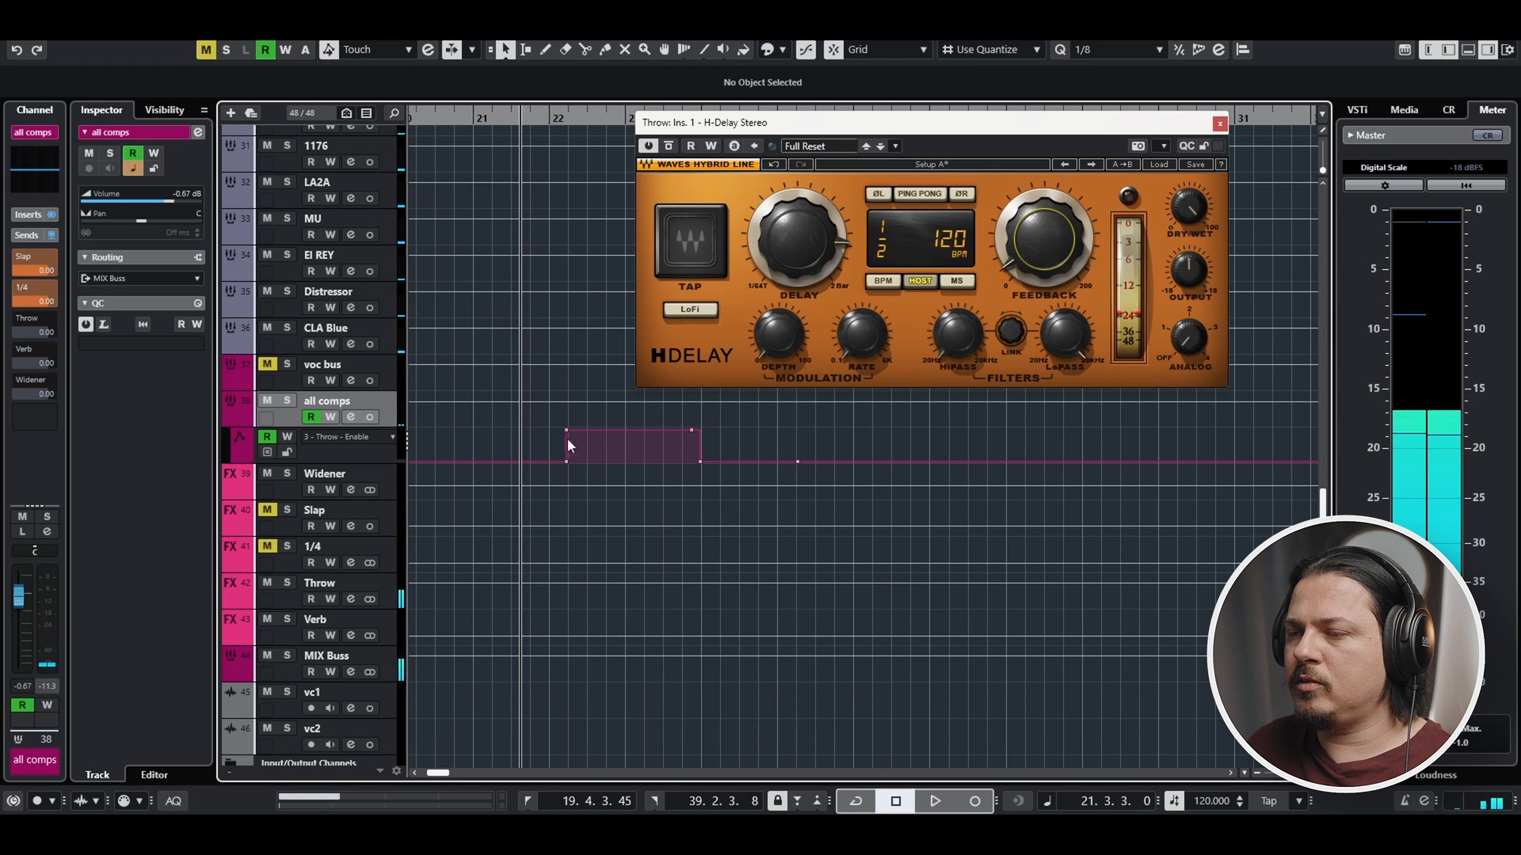
pyautogui.click(567, 463)
pyautogui.moveTo(568, 471); pyautogui.dragTo(563, 434)
pyautogui.press('space')
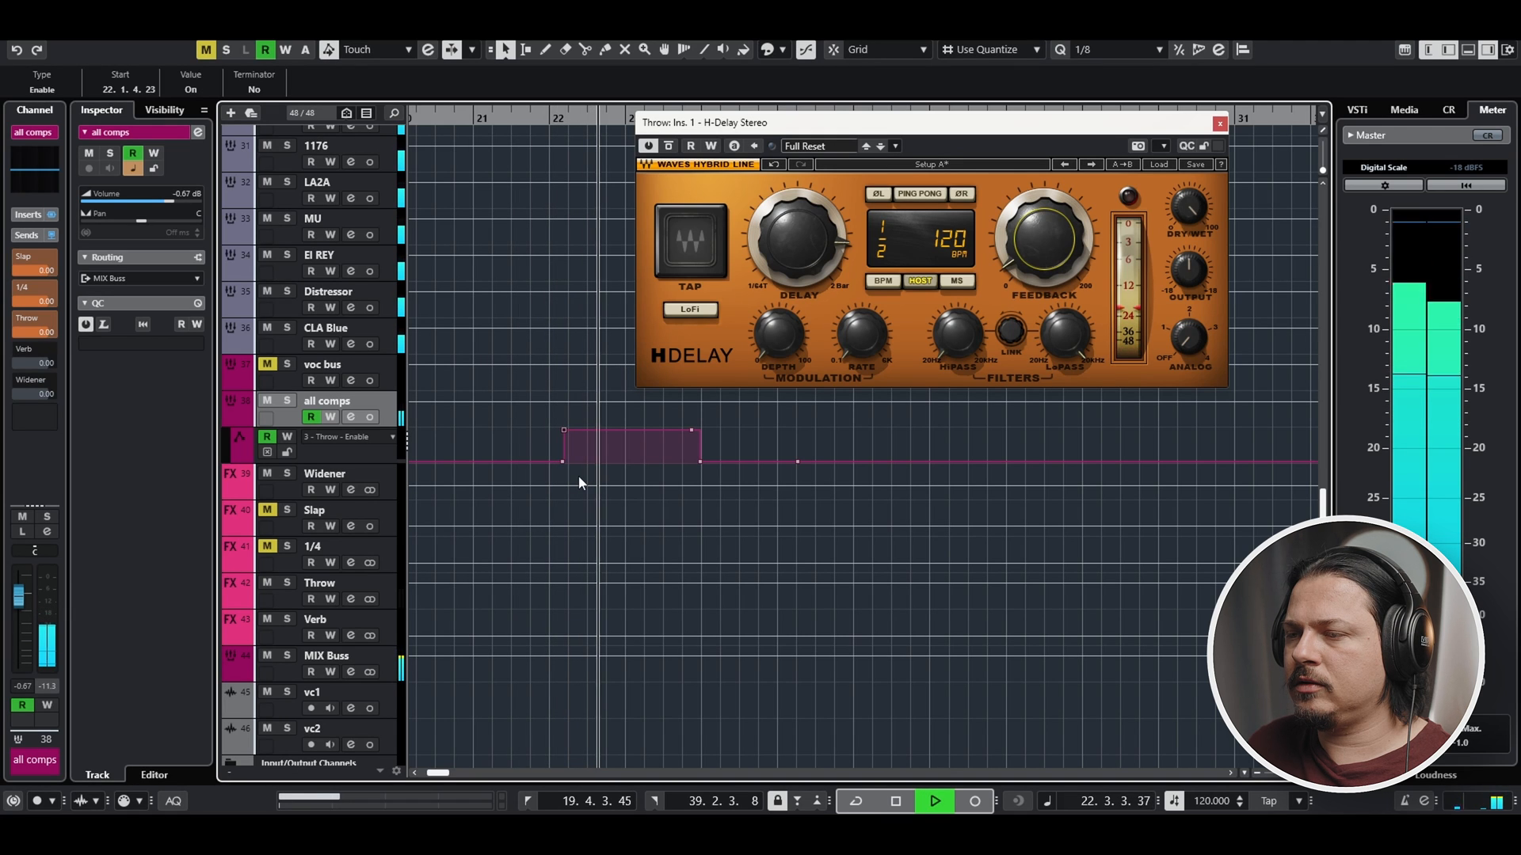
pyautogui.press('space')
# Fine-tune the throw's first On point to slightly before 22.1.4.102, playing the passage after each move
pyautogui.moveTo(567, 434); pyautogui.dragTo(568, 455)
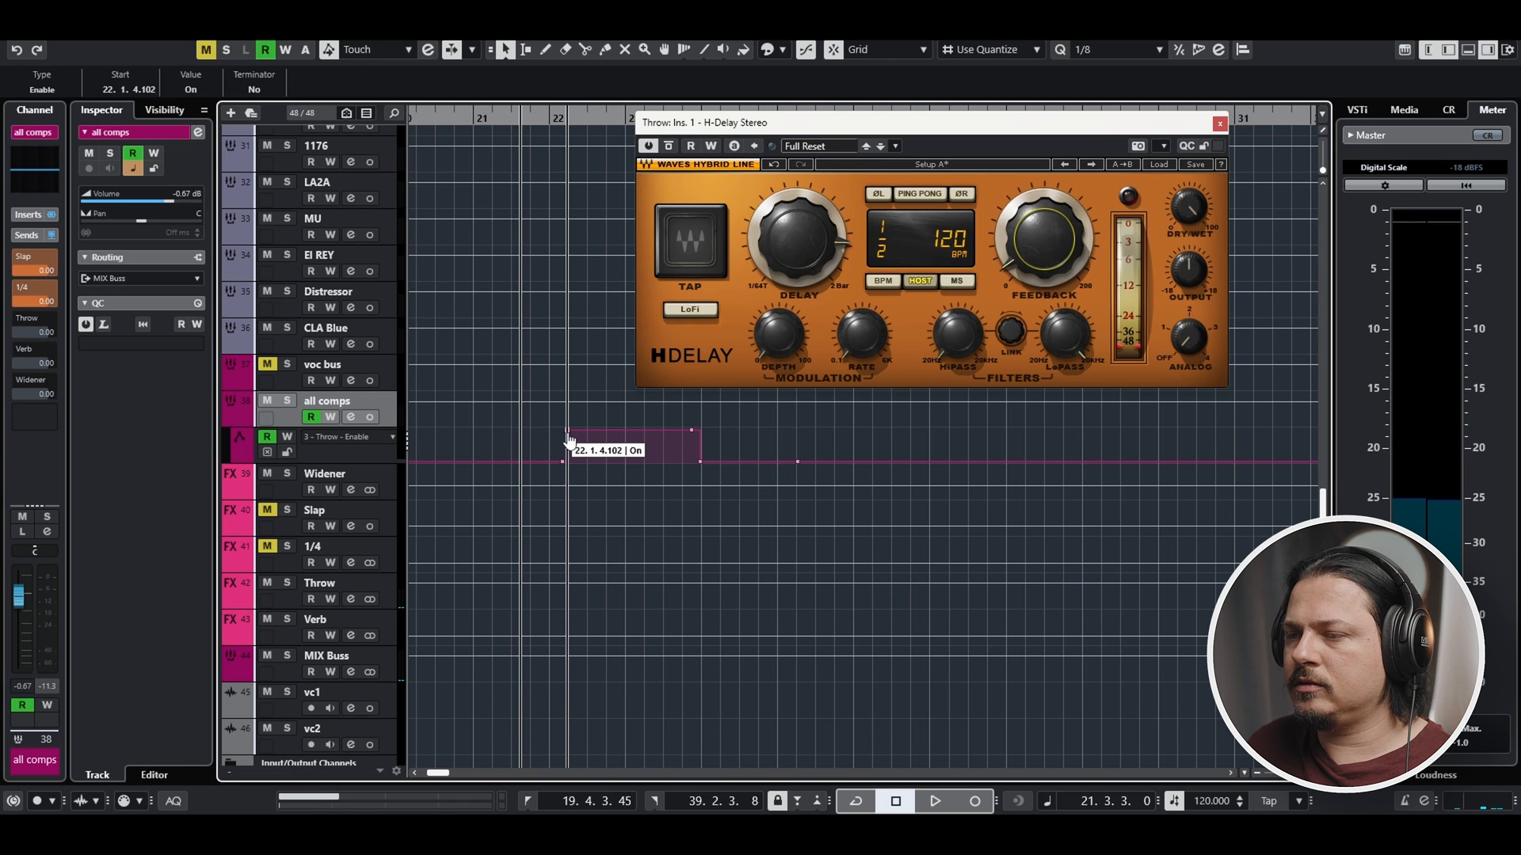
pyautogui.click(625, 460)
pyautogui.press('space')
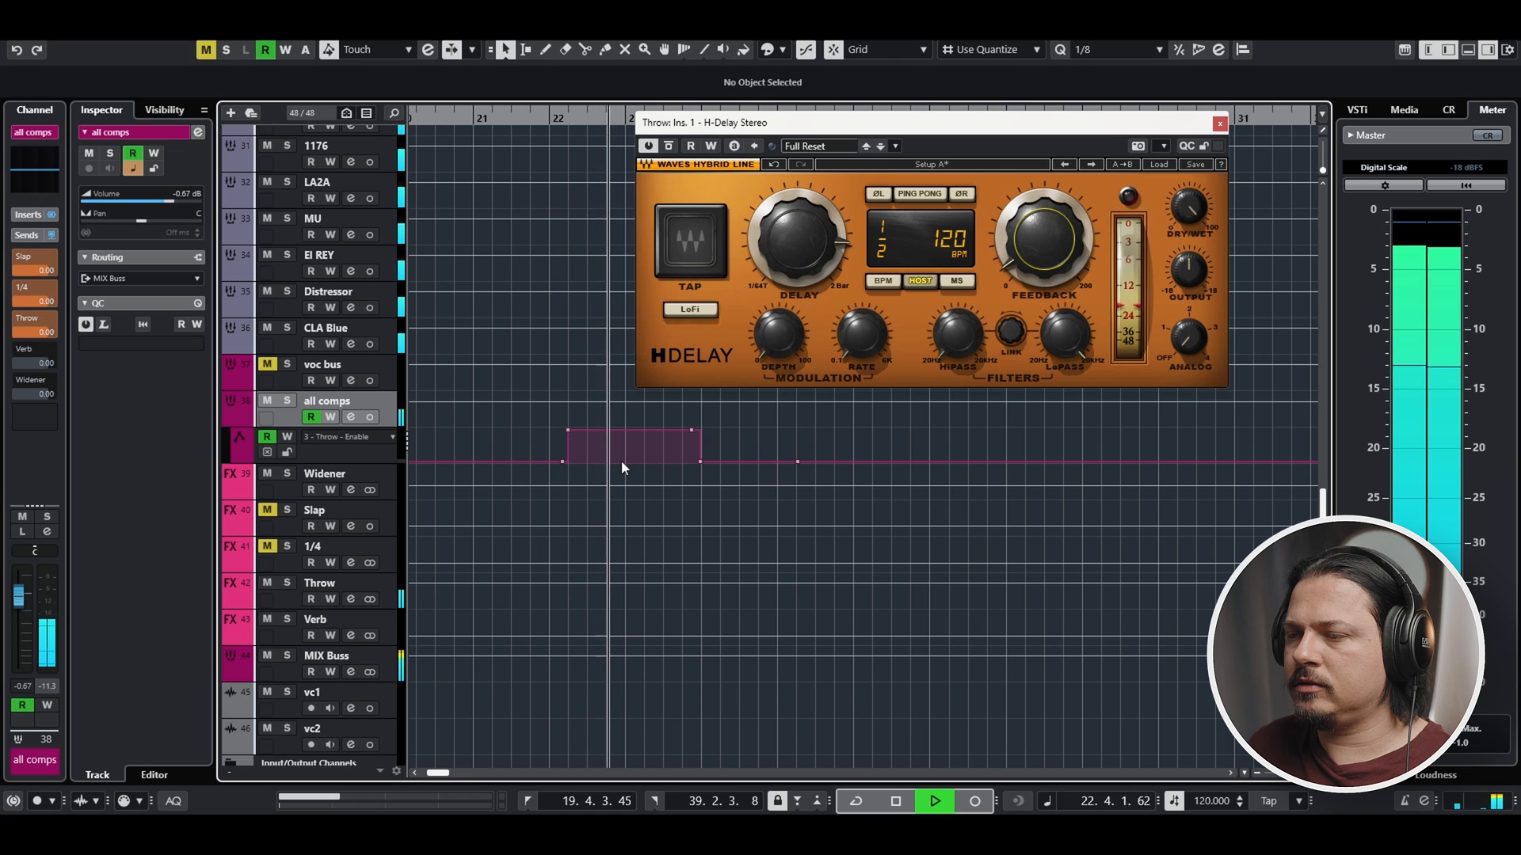
pyautogui.press('space')
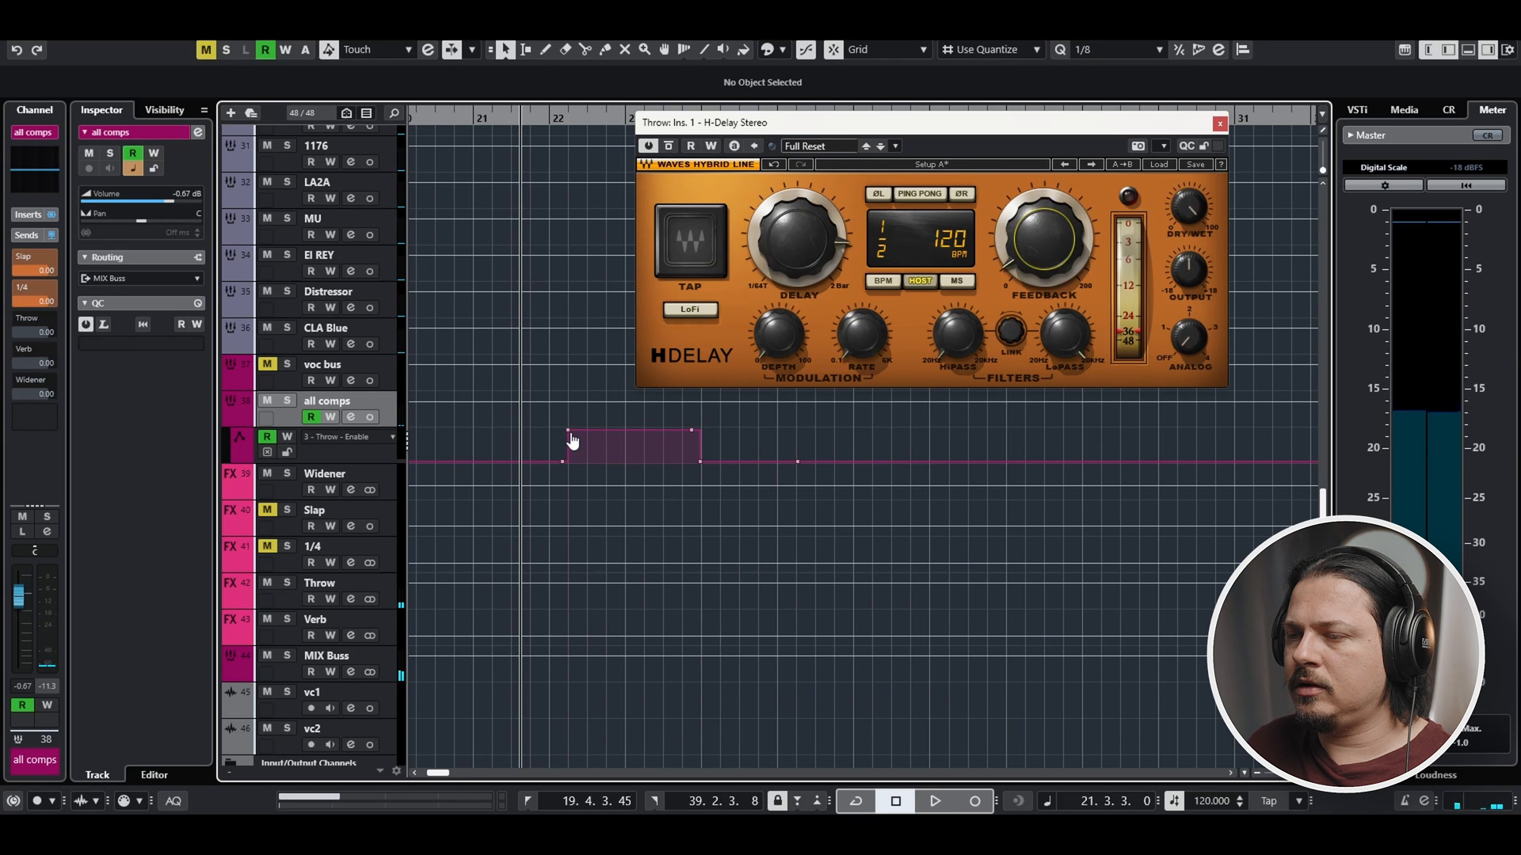
pyautogui.moveTo(571, 438); pyautogui.dragTo(568, 442)
pyautogui.click(590, 453)
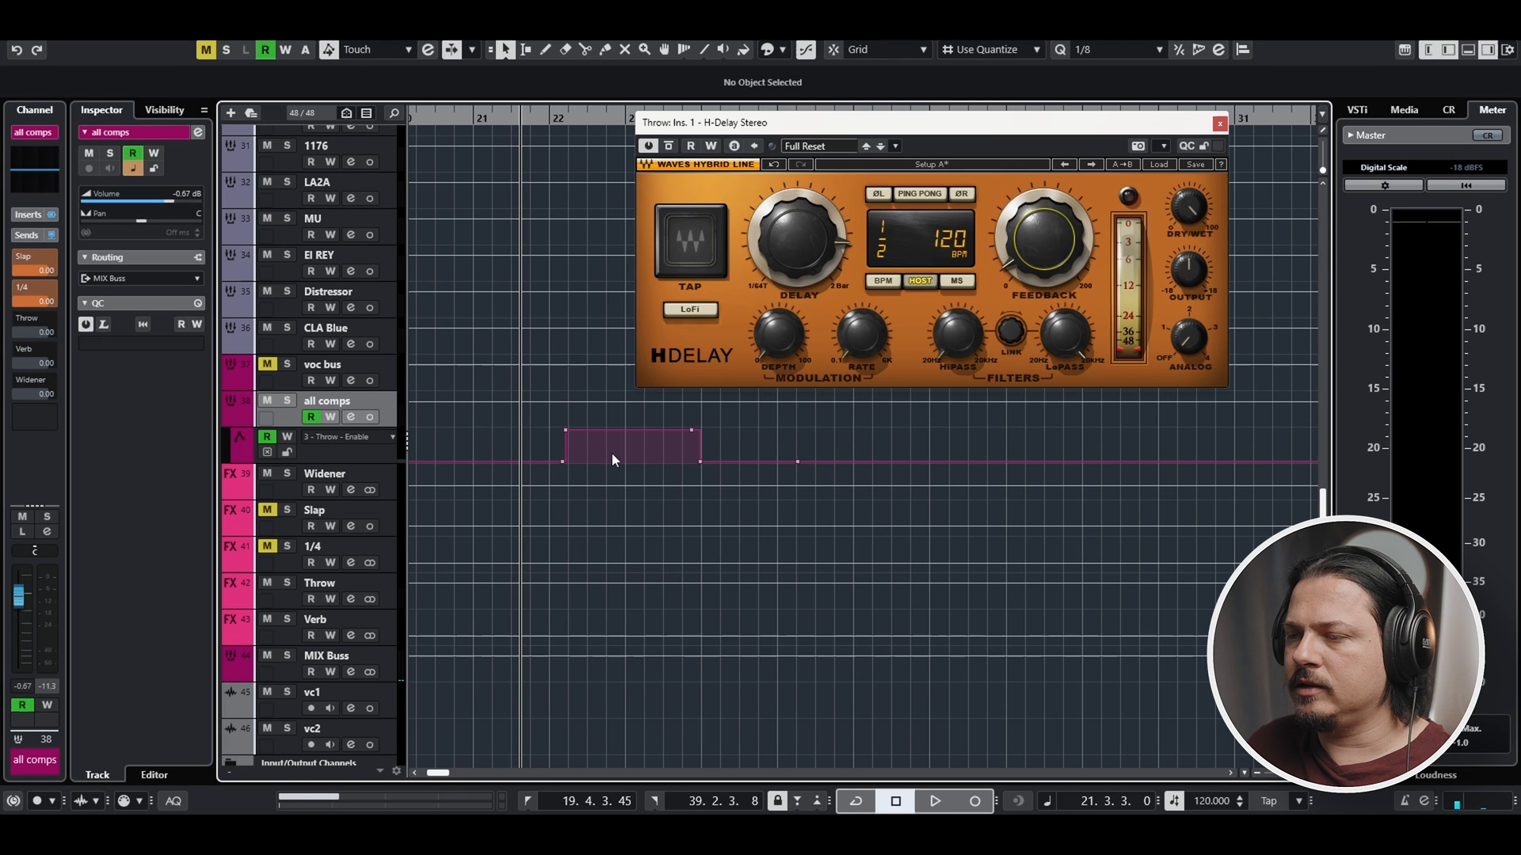
pyautogui.press('space')
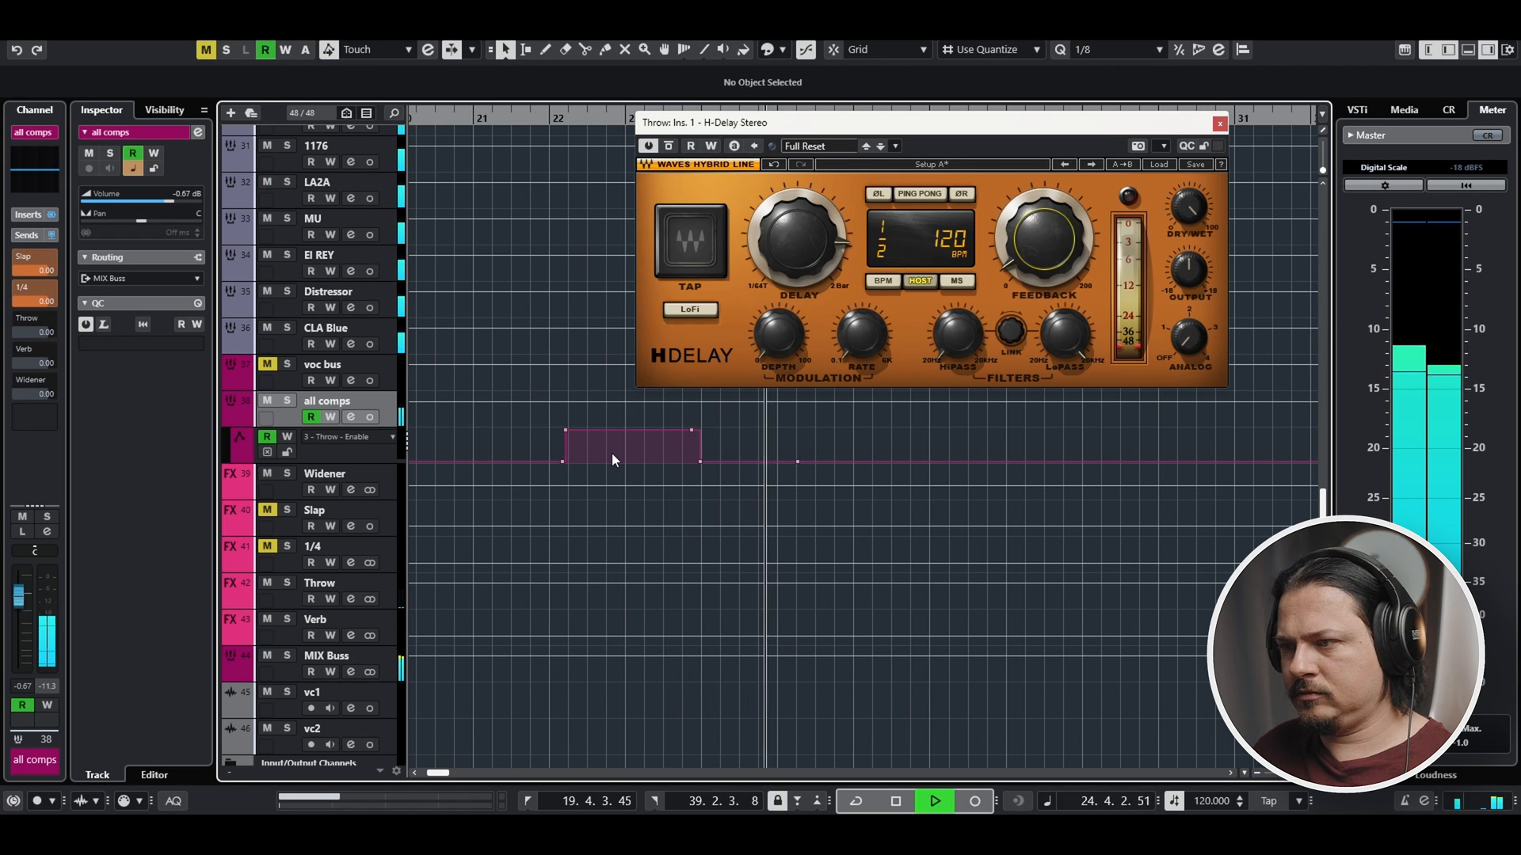
pyautogui.press('space')
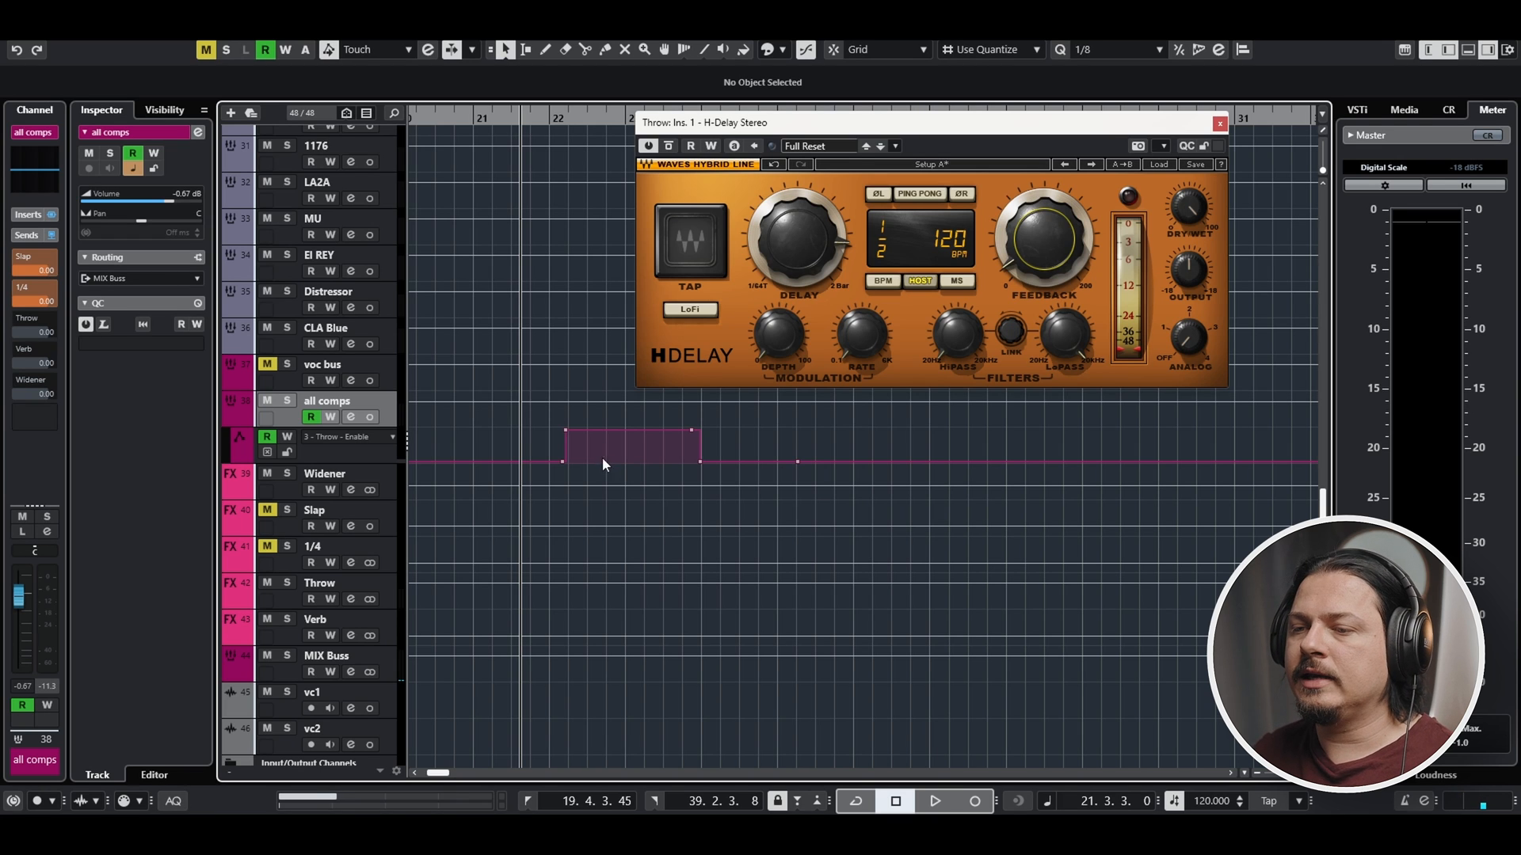
# Lower the Throw track's volume to -6.95 dB during playback
pyautogui.click(346, 576)
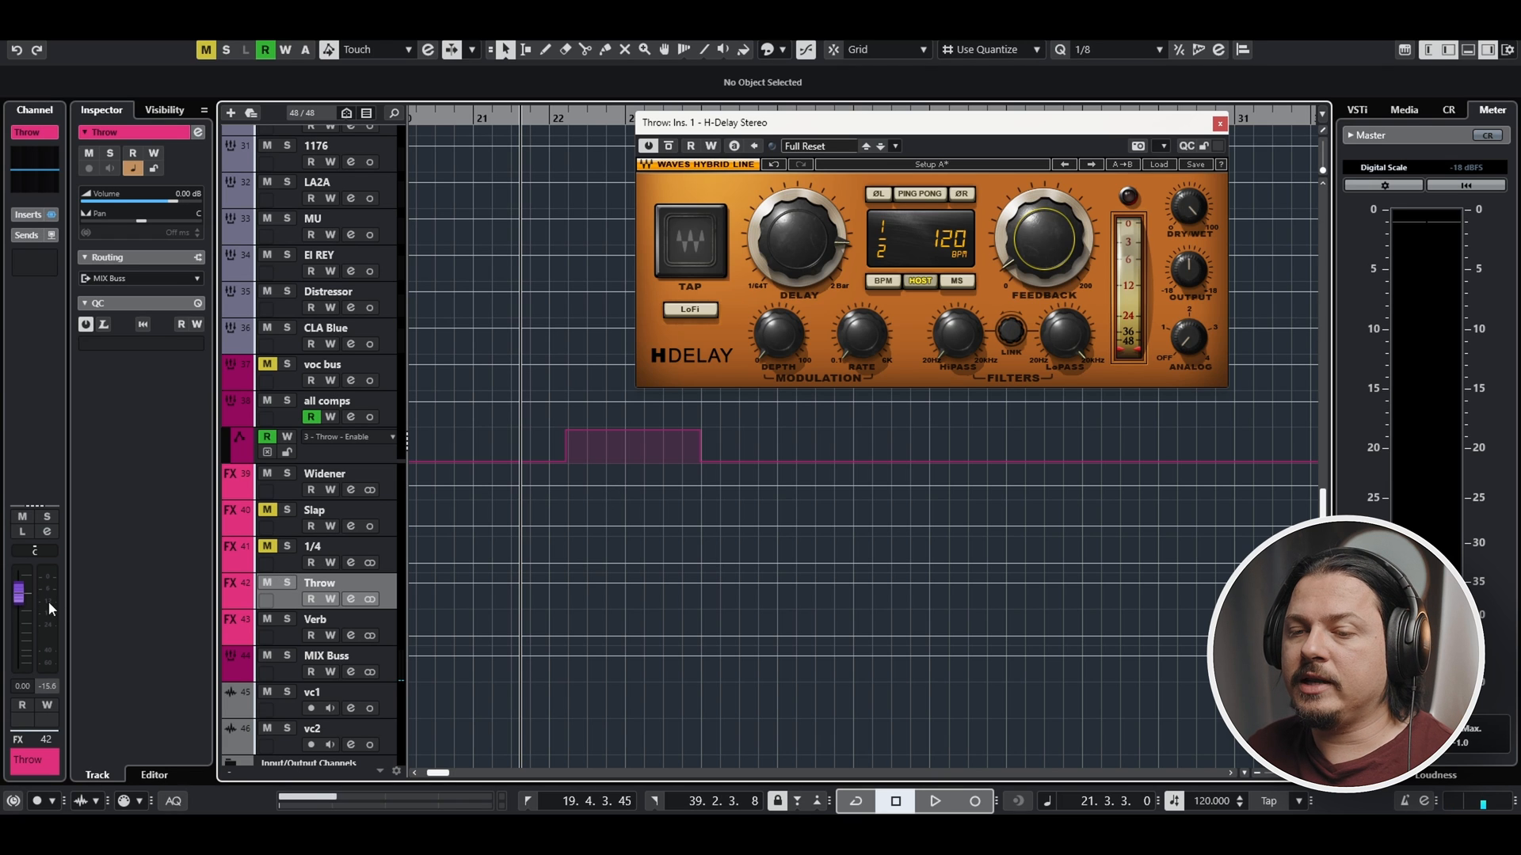
pyautogui.press('space')
pyautogui.moveTo(22, 602); pyautogui.dragTo(19, 622)
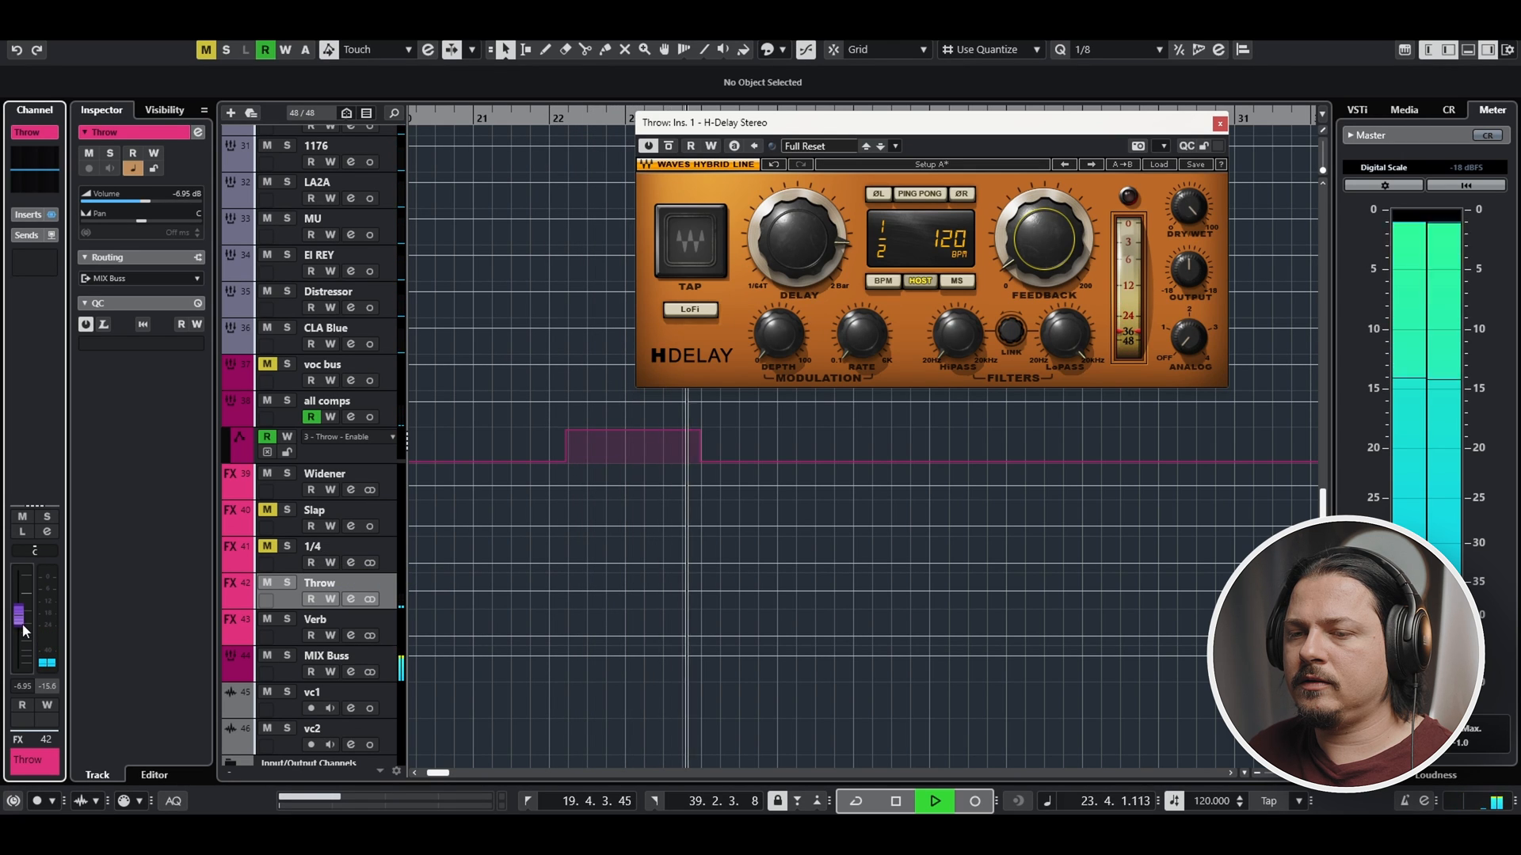
pyautogui.press('space')
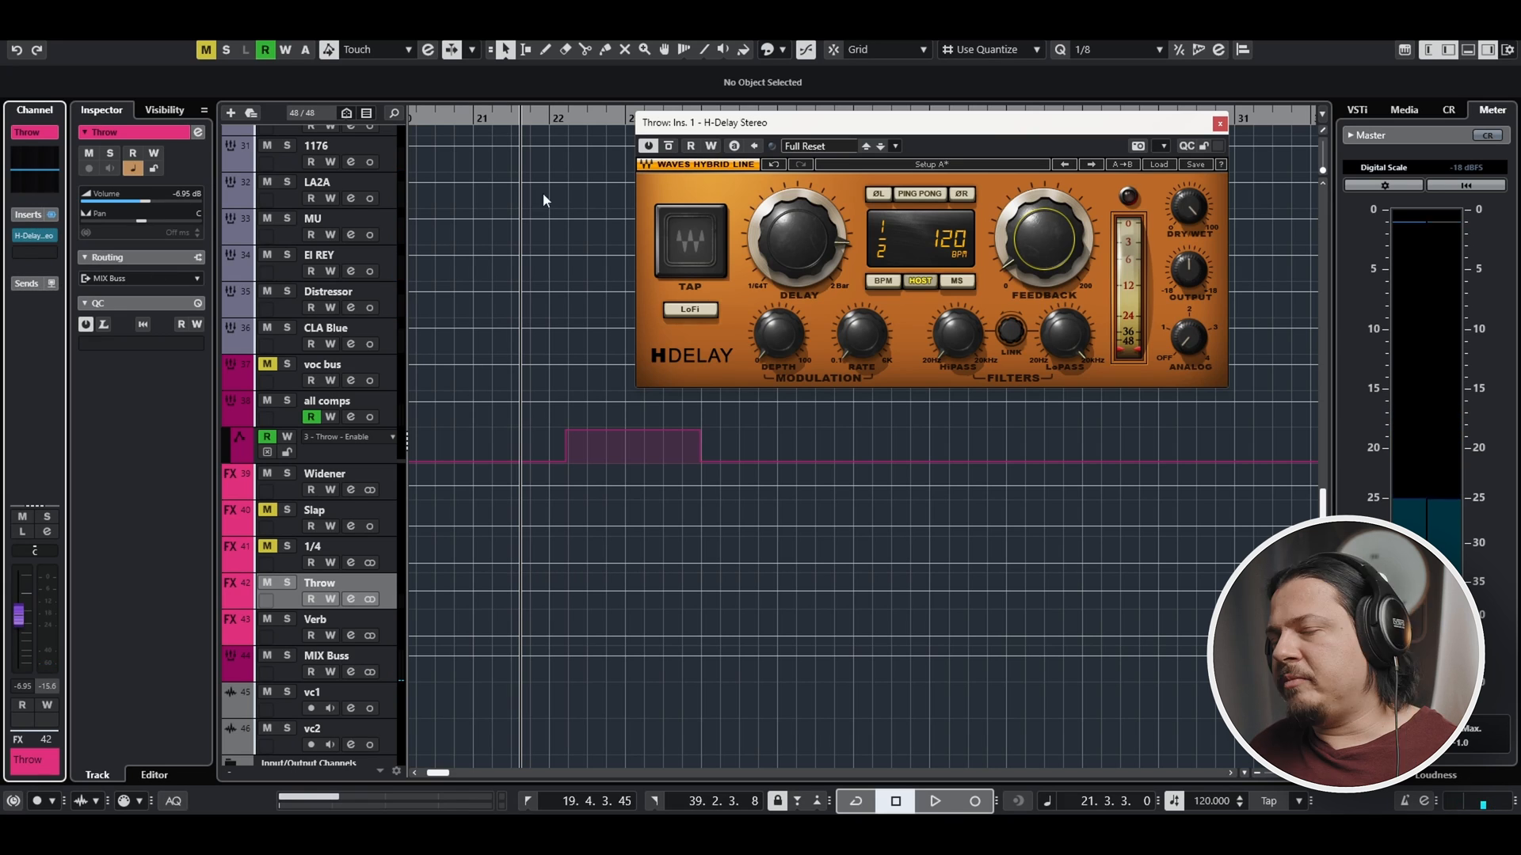
# Insert ValhallaVintageVerb after H-Delay on the Throw track and move its window clear of the transport
pyautogui.click(27, 253)
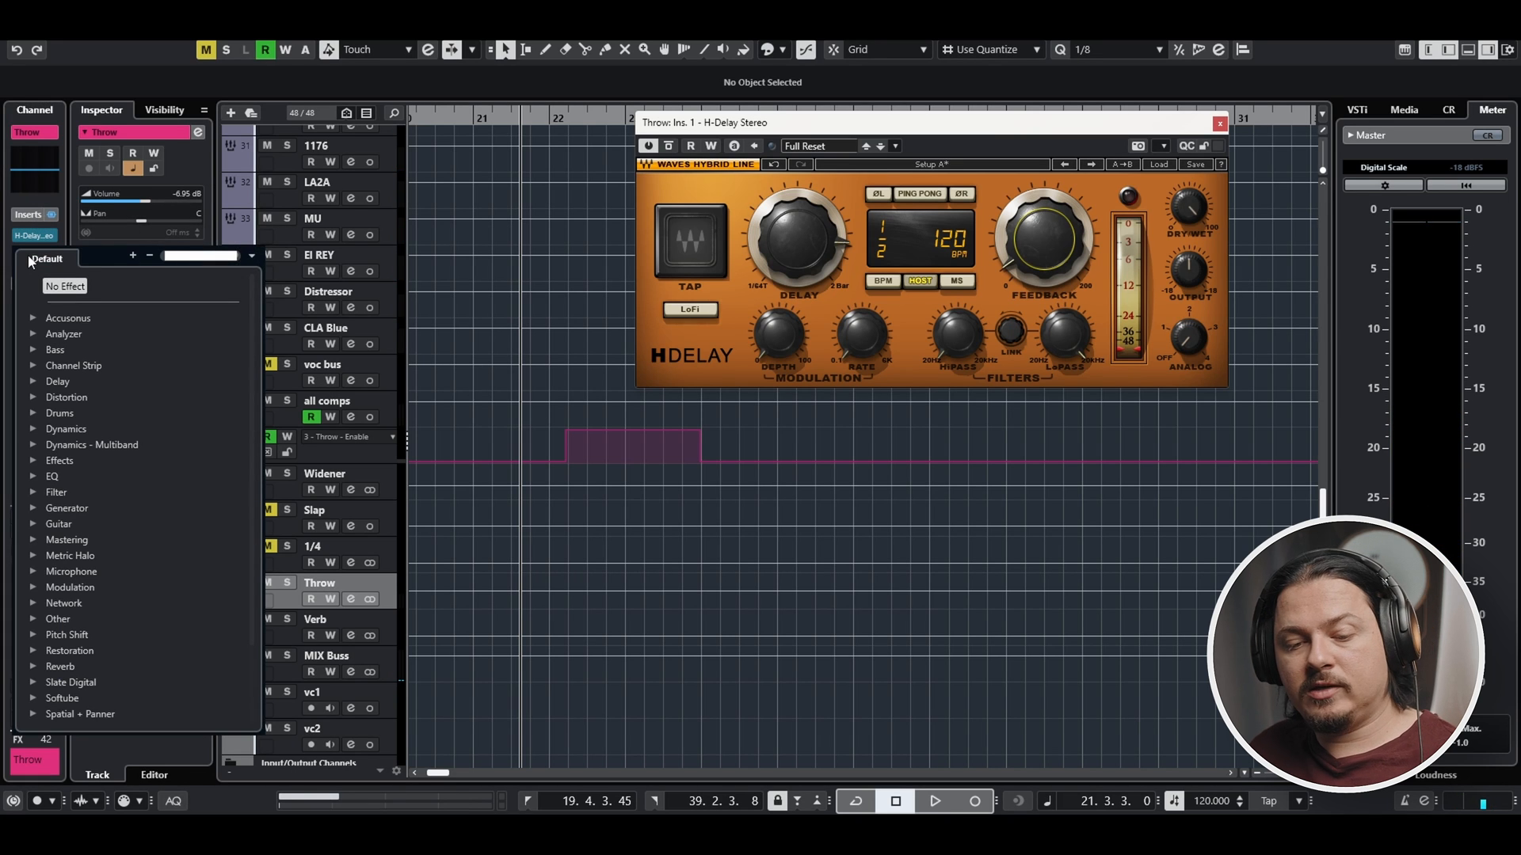
pyautogui.write('valha')
pyautogui.doubleClick(144, 317)
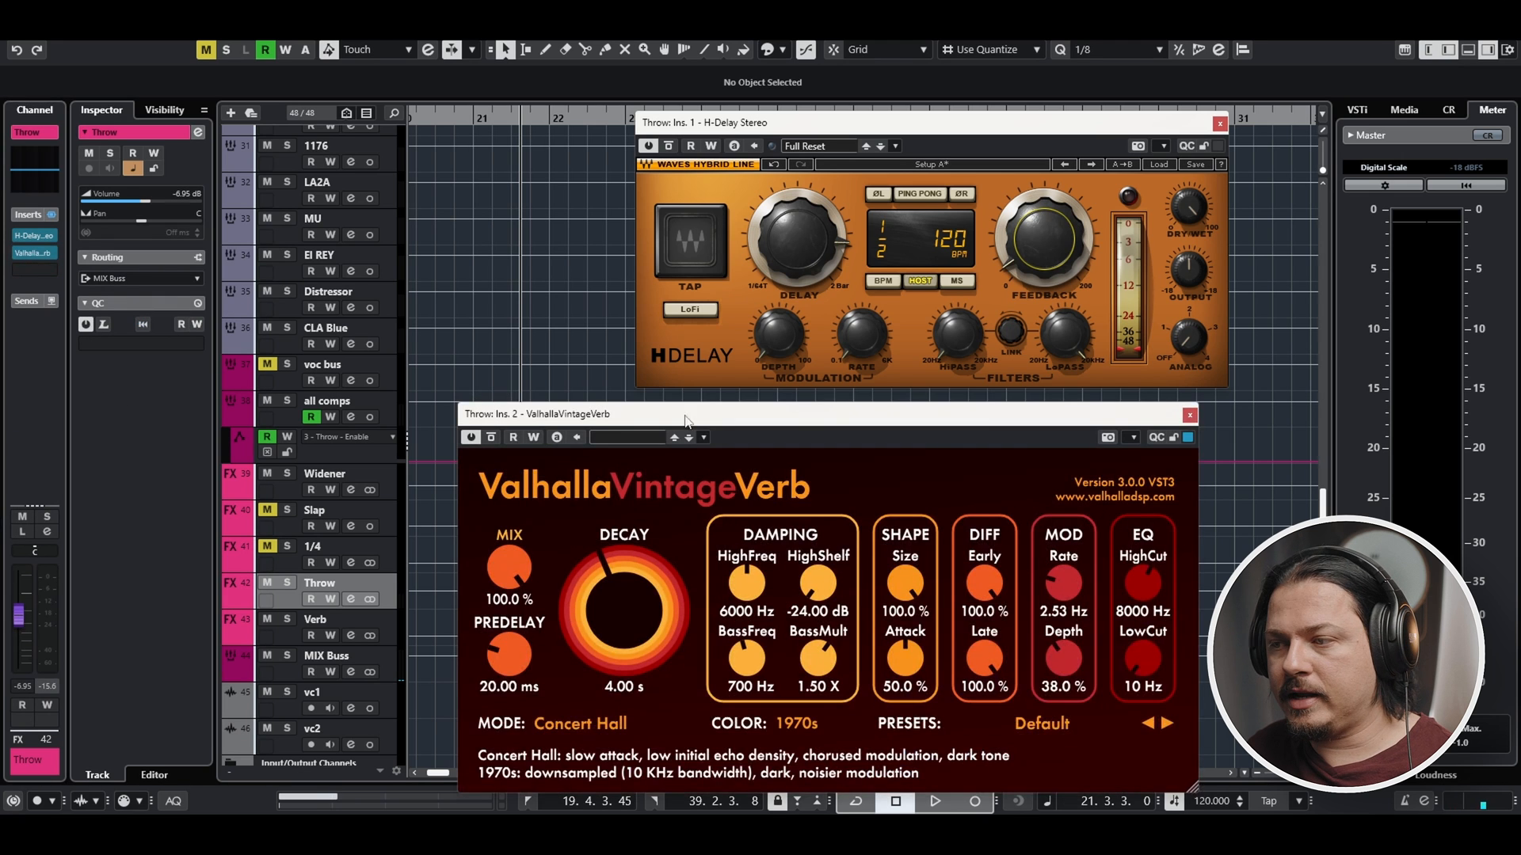
pyautogui.moveTo(683, 415); pyautogui.dragTo(605, 306)
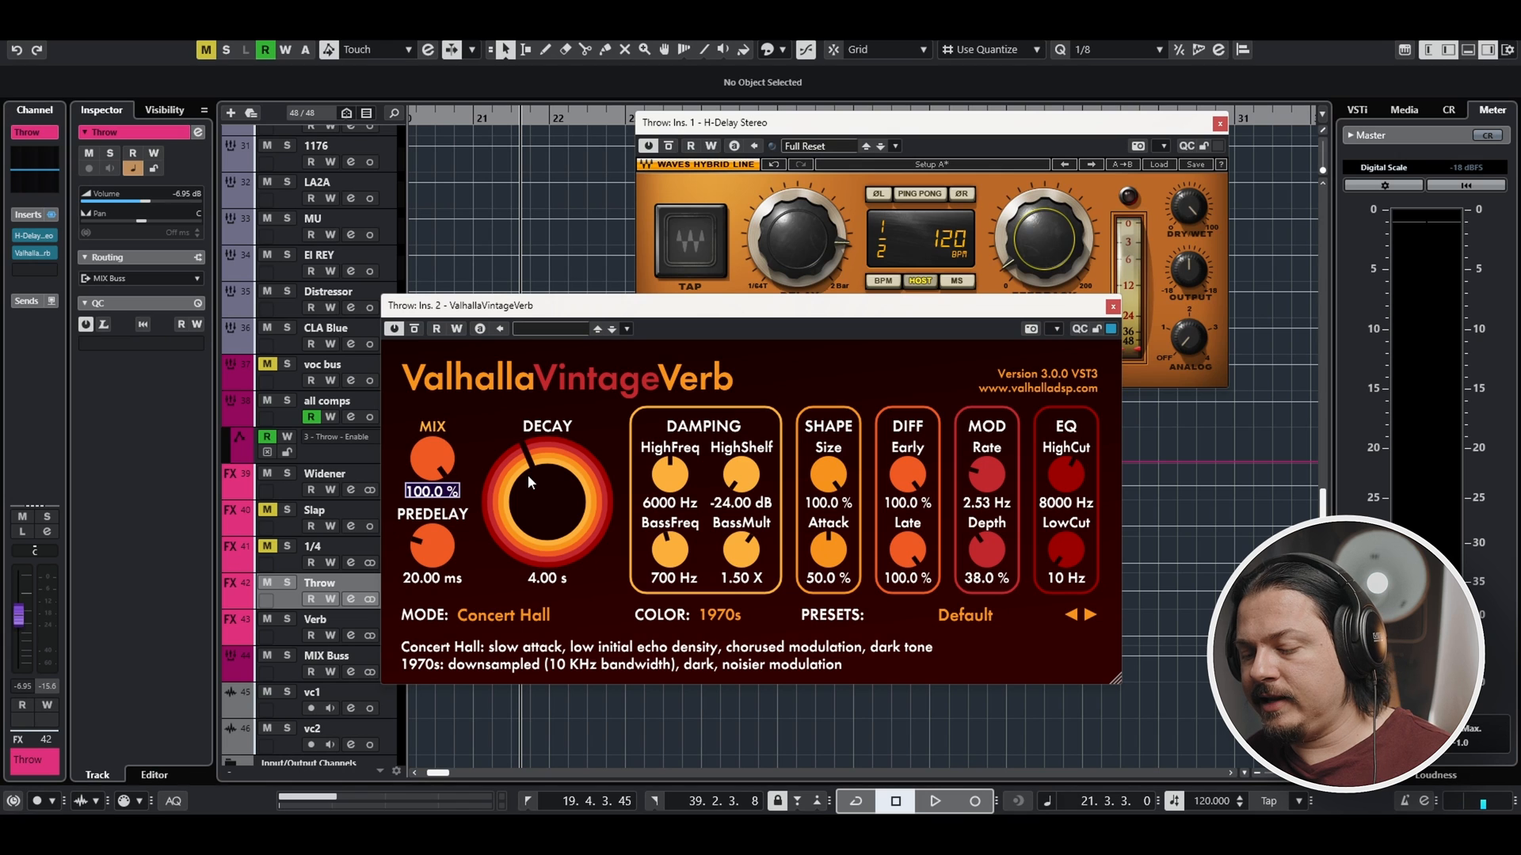
# Try the Throw reverb's mix at 20% while playing the passage
pyautogui.write('20')
pyautogui.press('Return')
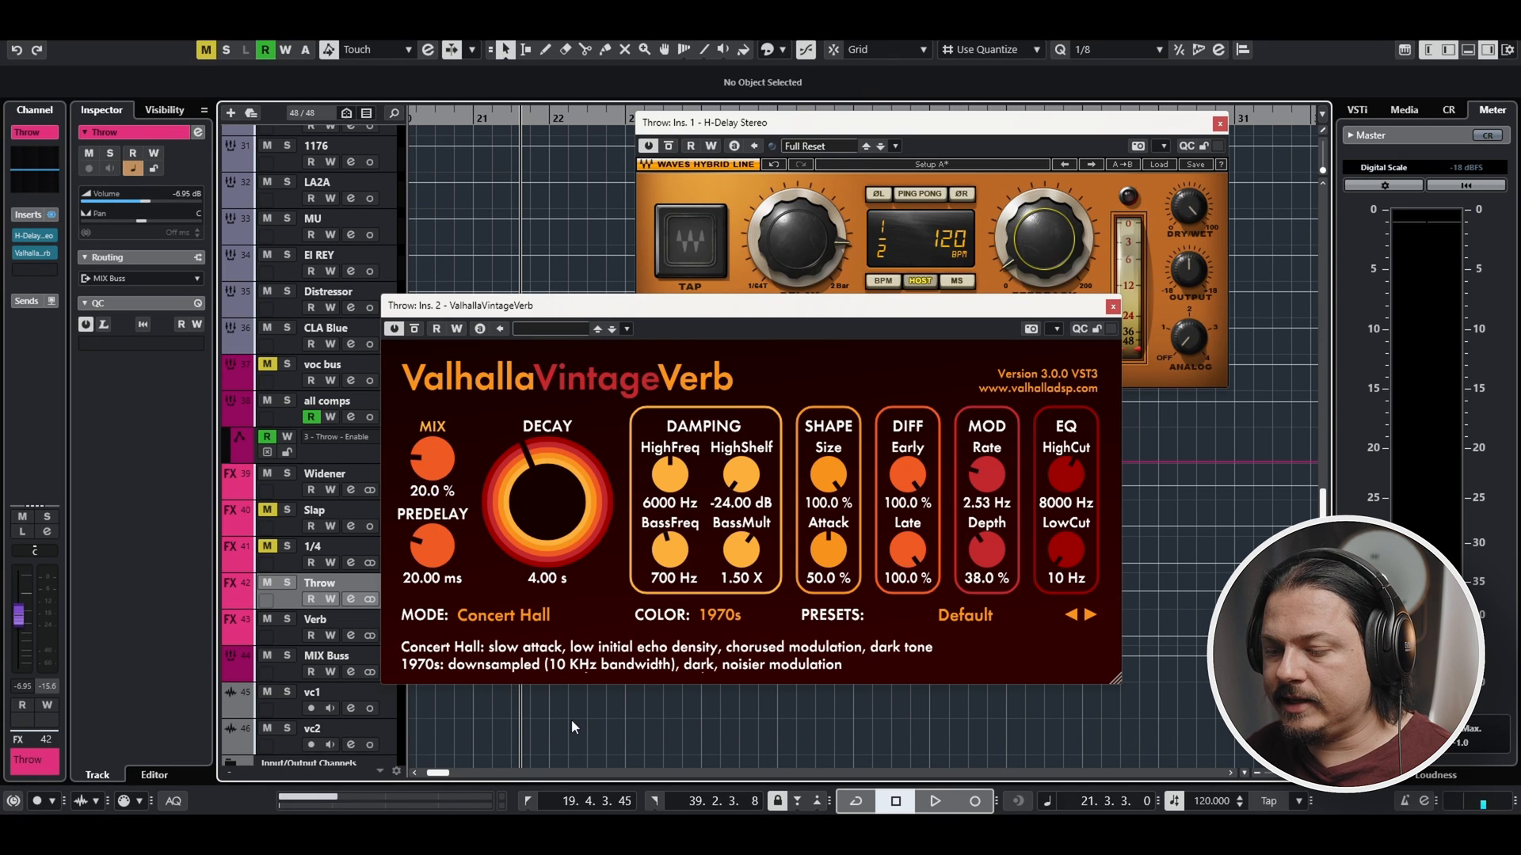
pyautogui.press('space')
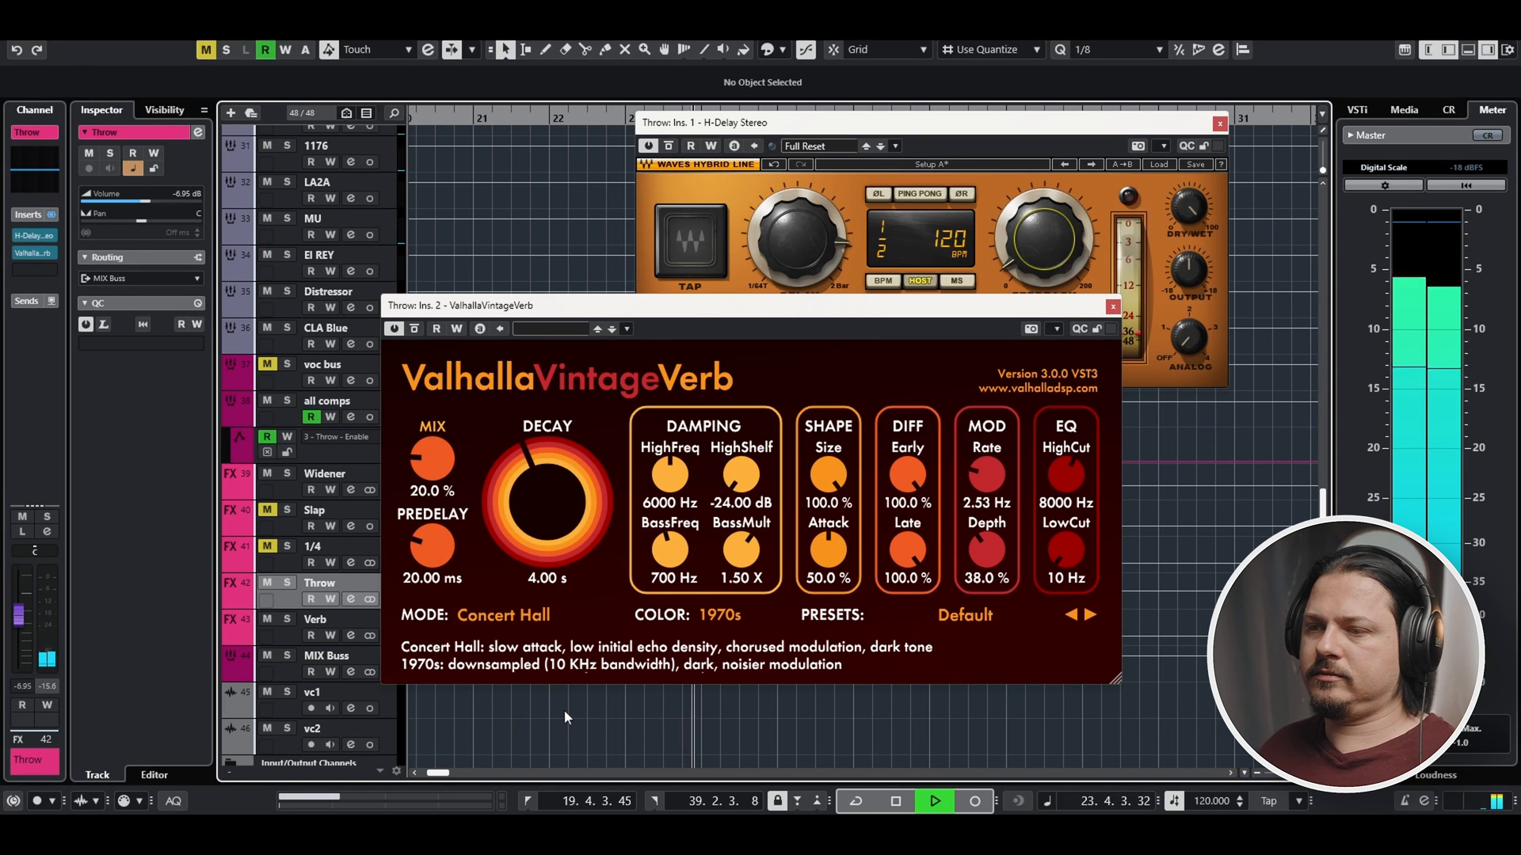
pyautogui.press('space')
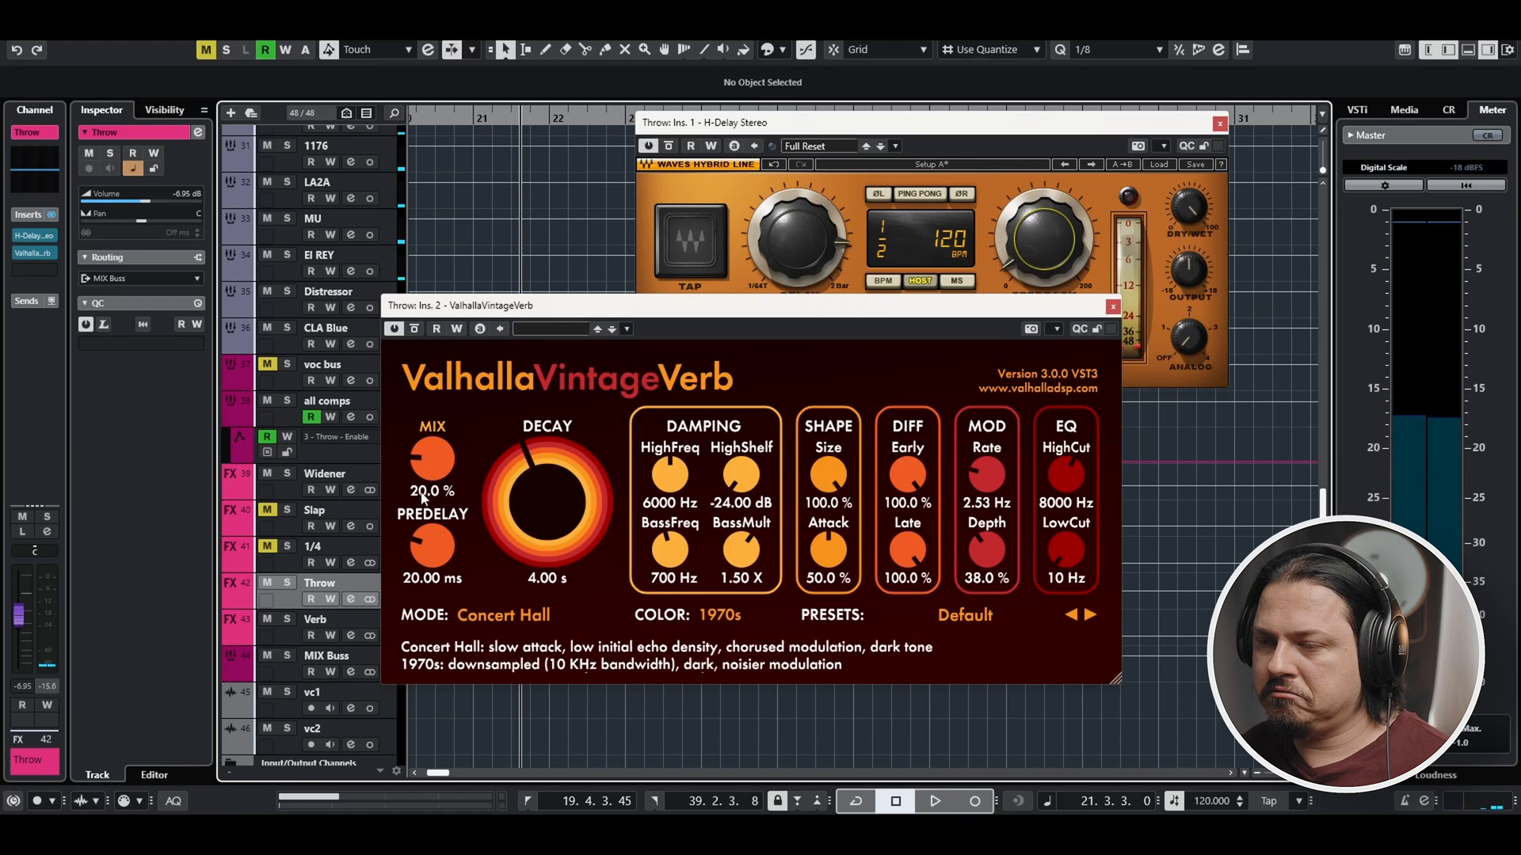
# Set the Throw reverb's mix to 10% and its decay to 2 s
pyautogui.click(416, 492)
pyautogui.write('10')
pyautogui.press('Return')
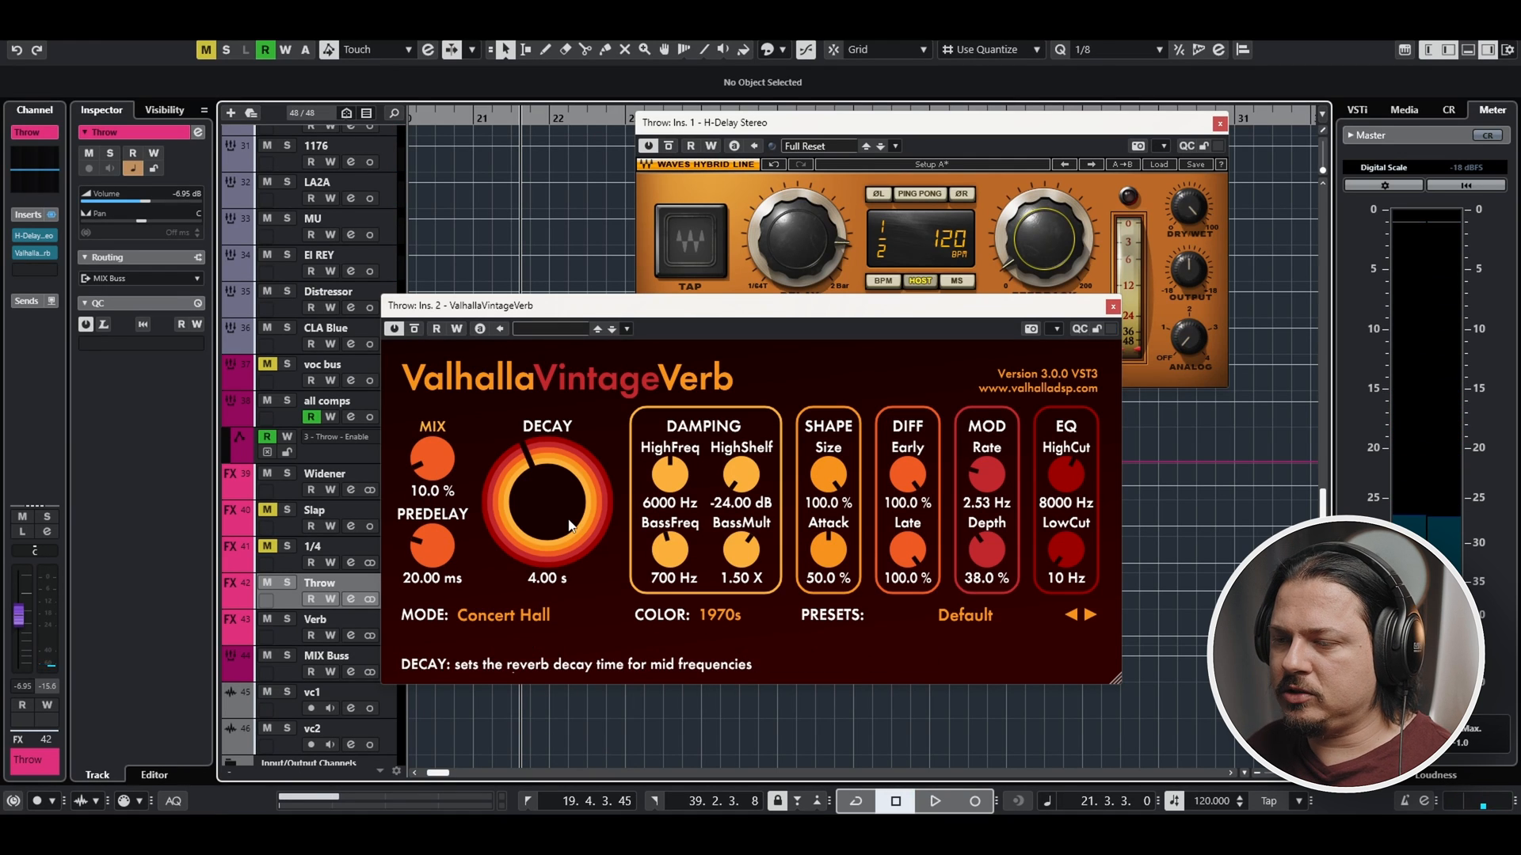
pyautogui.click(548, 577)
pyautogui.write('2')
pyautogui.press('Return')
pyautogui.click(610, 727)
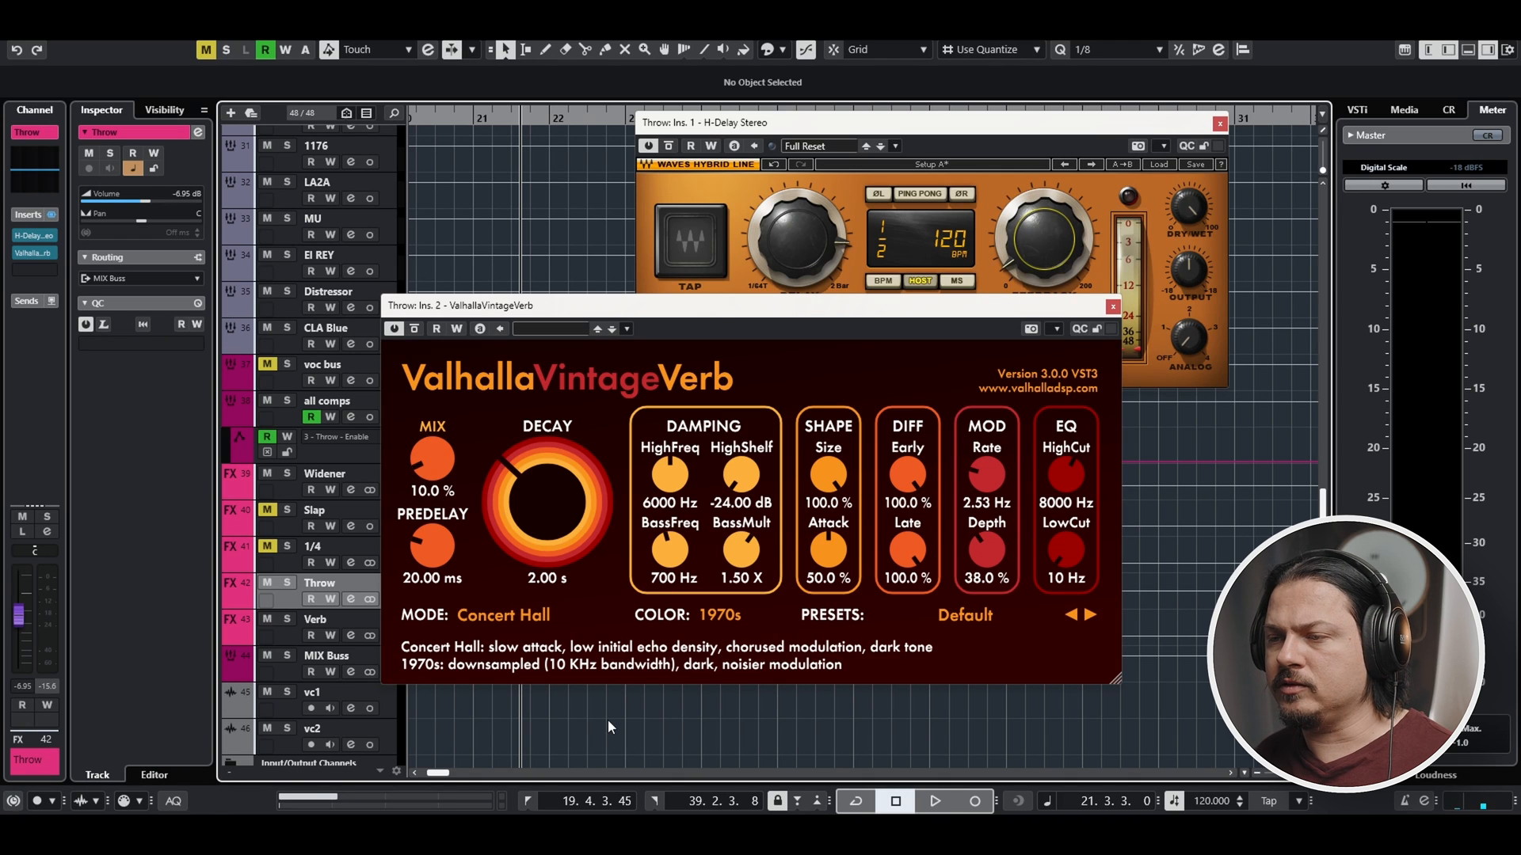
# Play the passage to hear the Throw delay with its reverb settings
pyautogui.press('space')
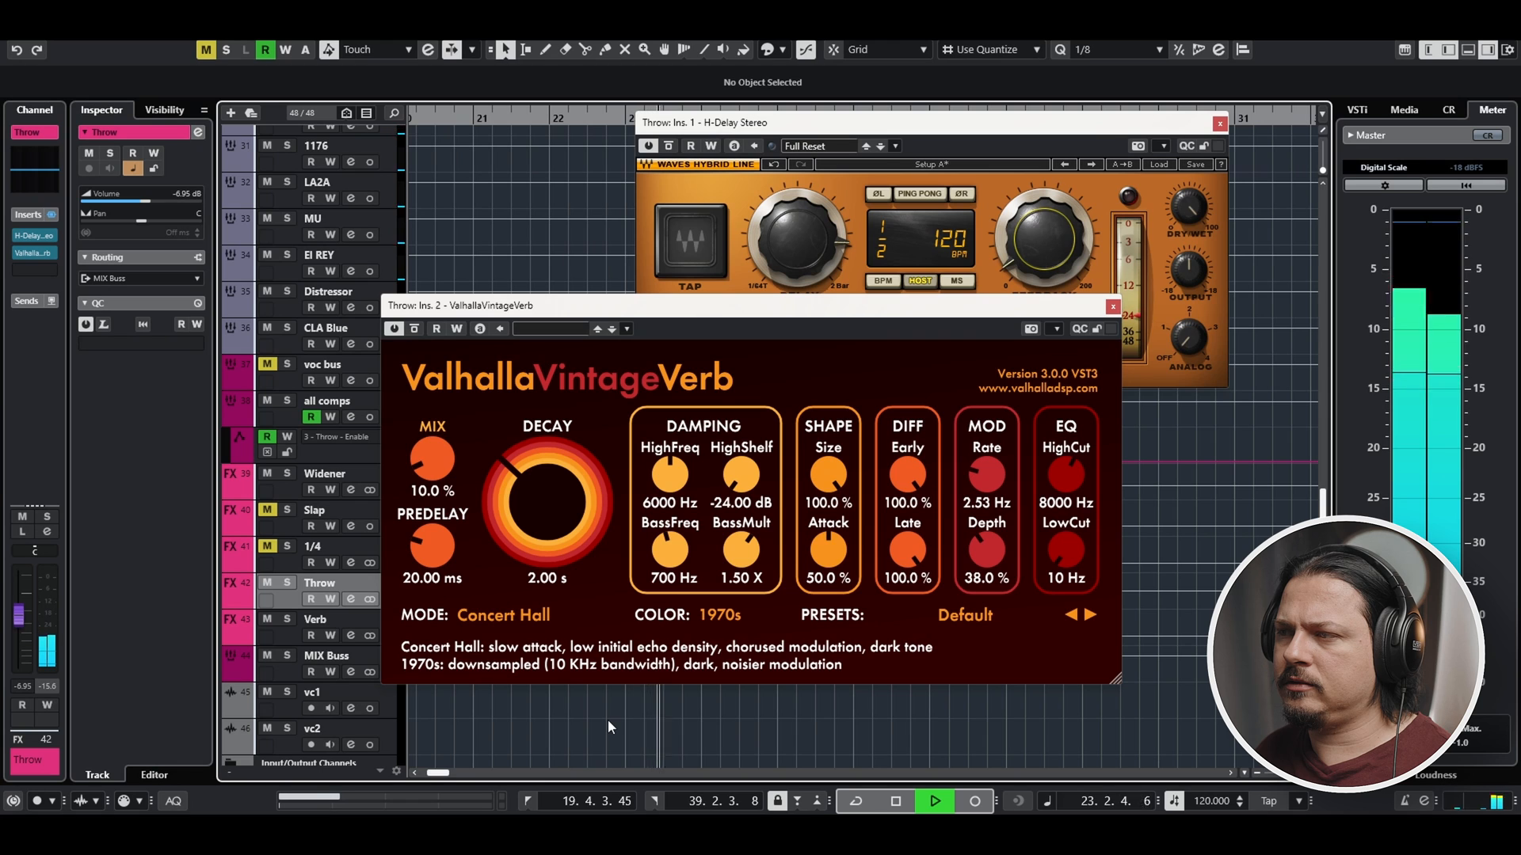
pyautogui.press('space')
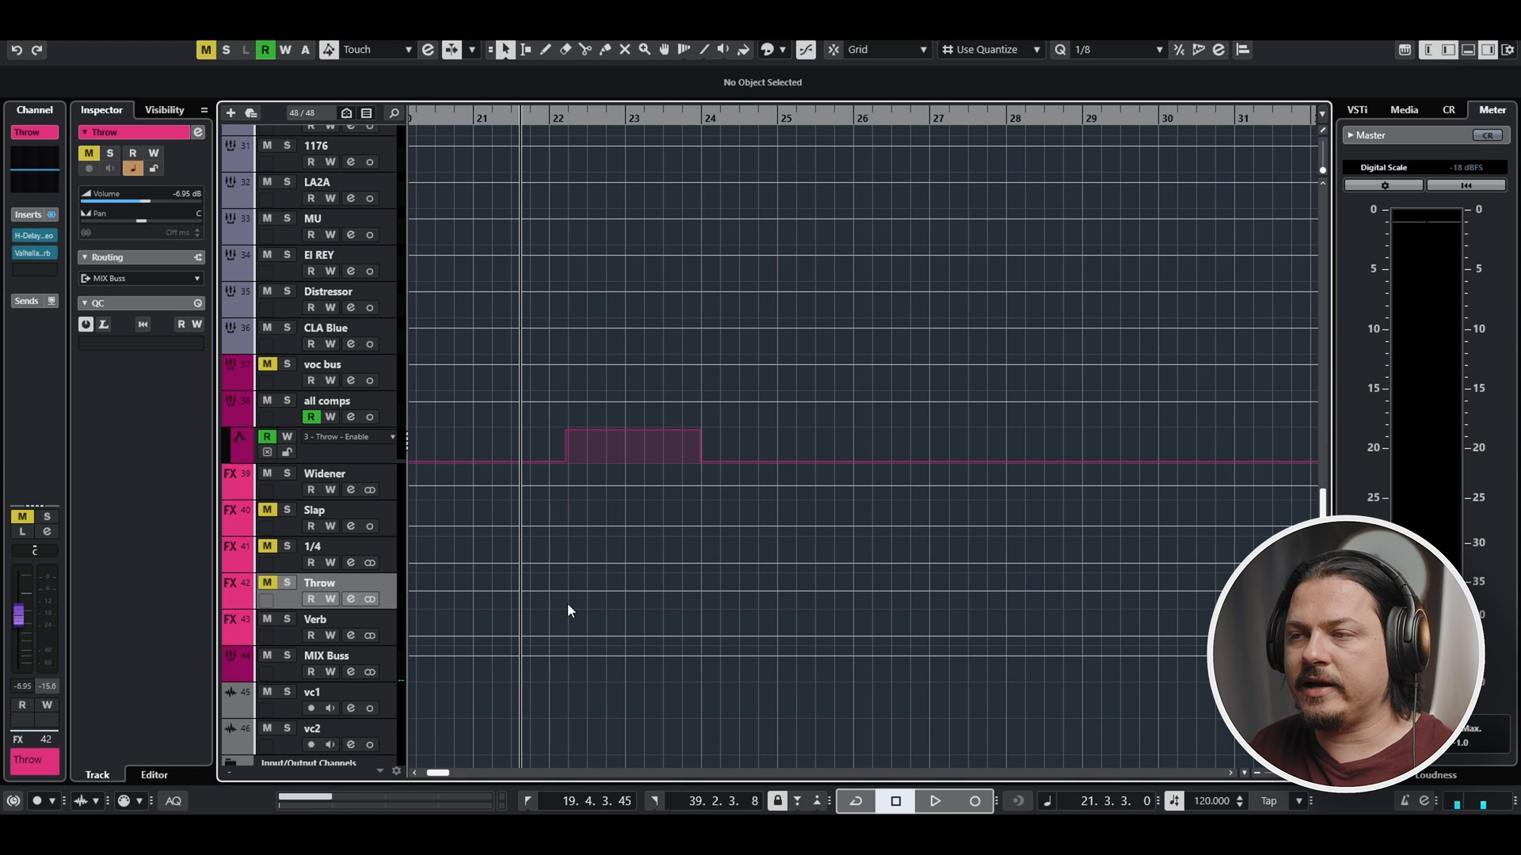
# Select the Verb track, open its ValhallaVintageVerb and choose Plate as the reverb mode
pyautogui.press('Down')
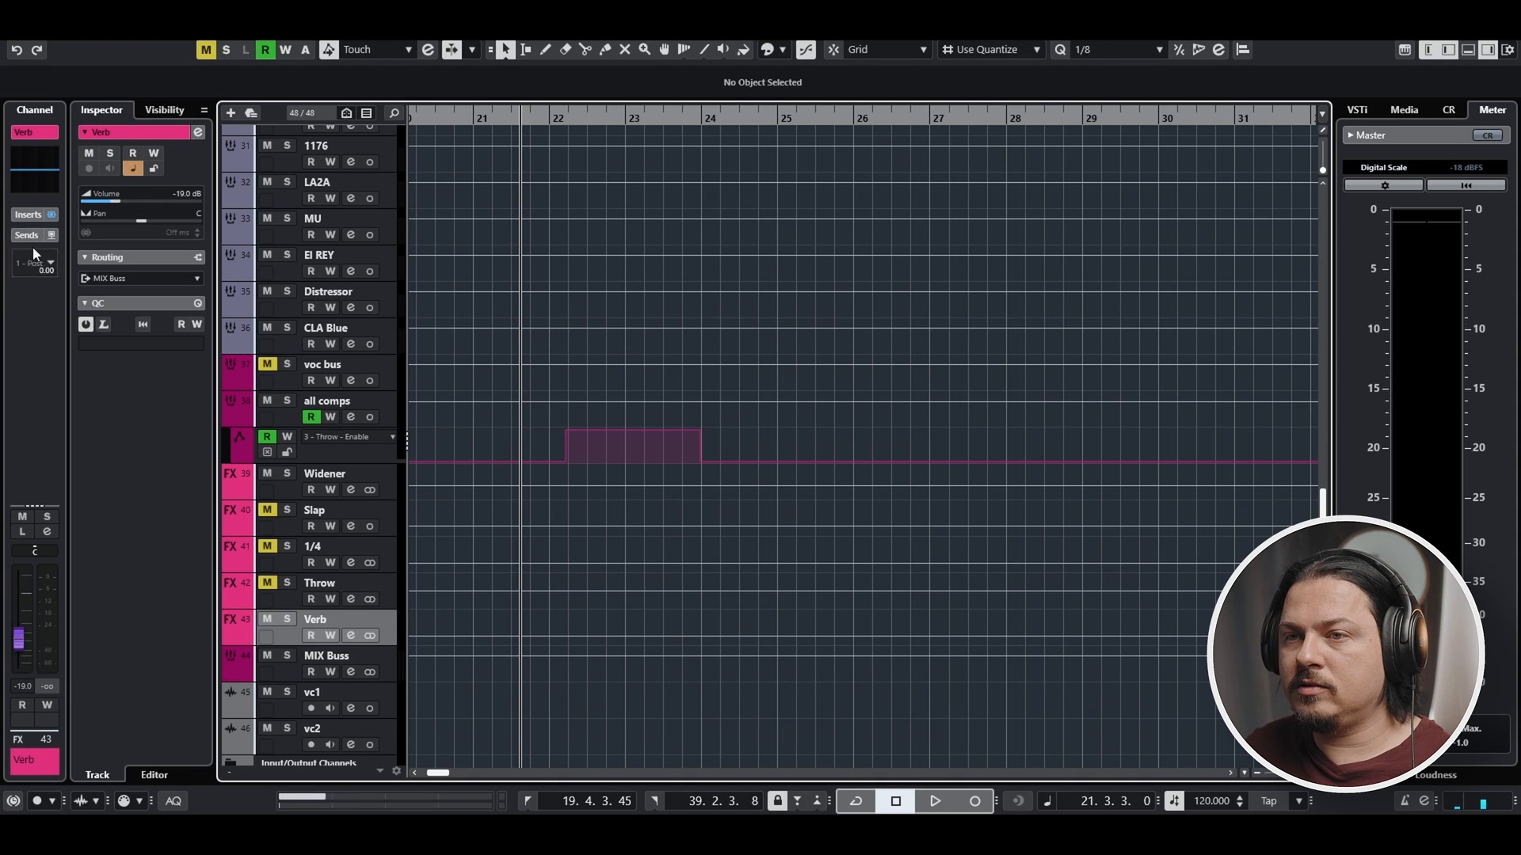
pyautogui.click(34, 236)
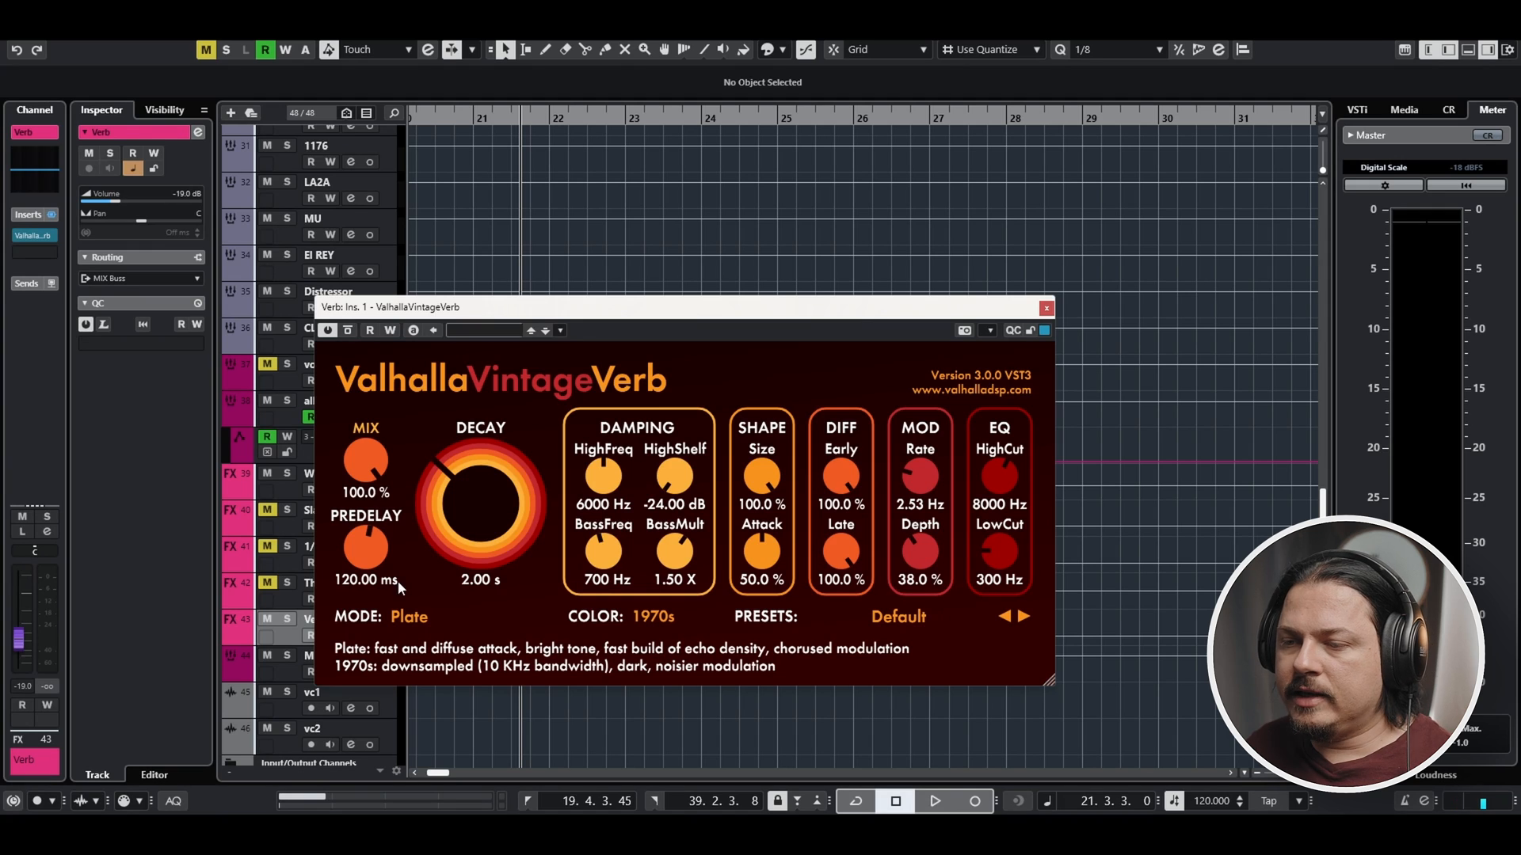
pyautogui.click(419, 623)
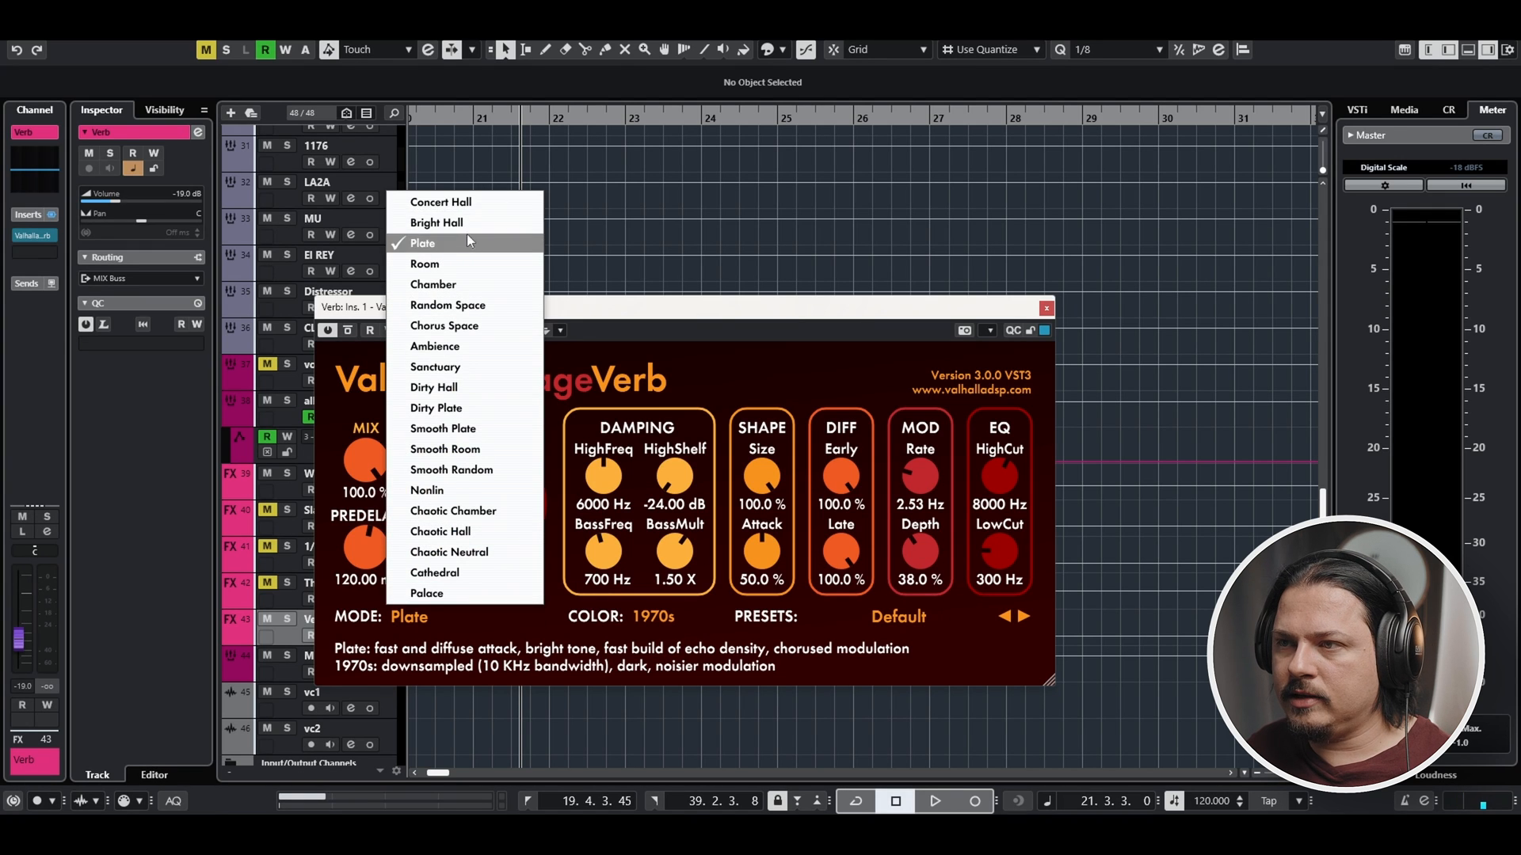
pyautogui.click(468, 238)
# Raise the Verb track's volume to -2.14 dB and play the passage with the Plate reverb
pyautogui.moveTo(27, 657); pyautogui.dragTo(29, 620)
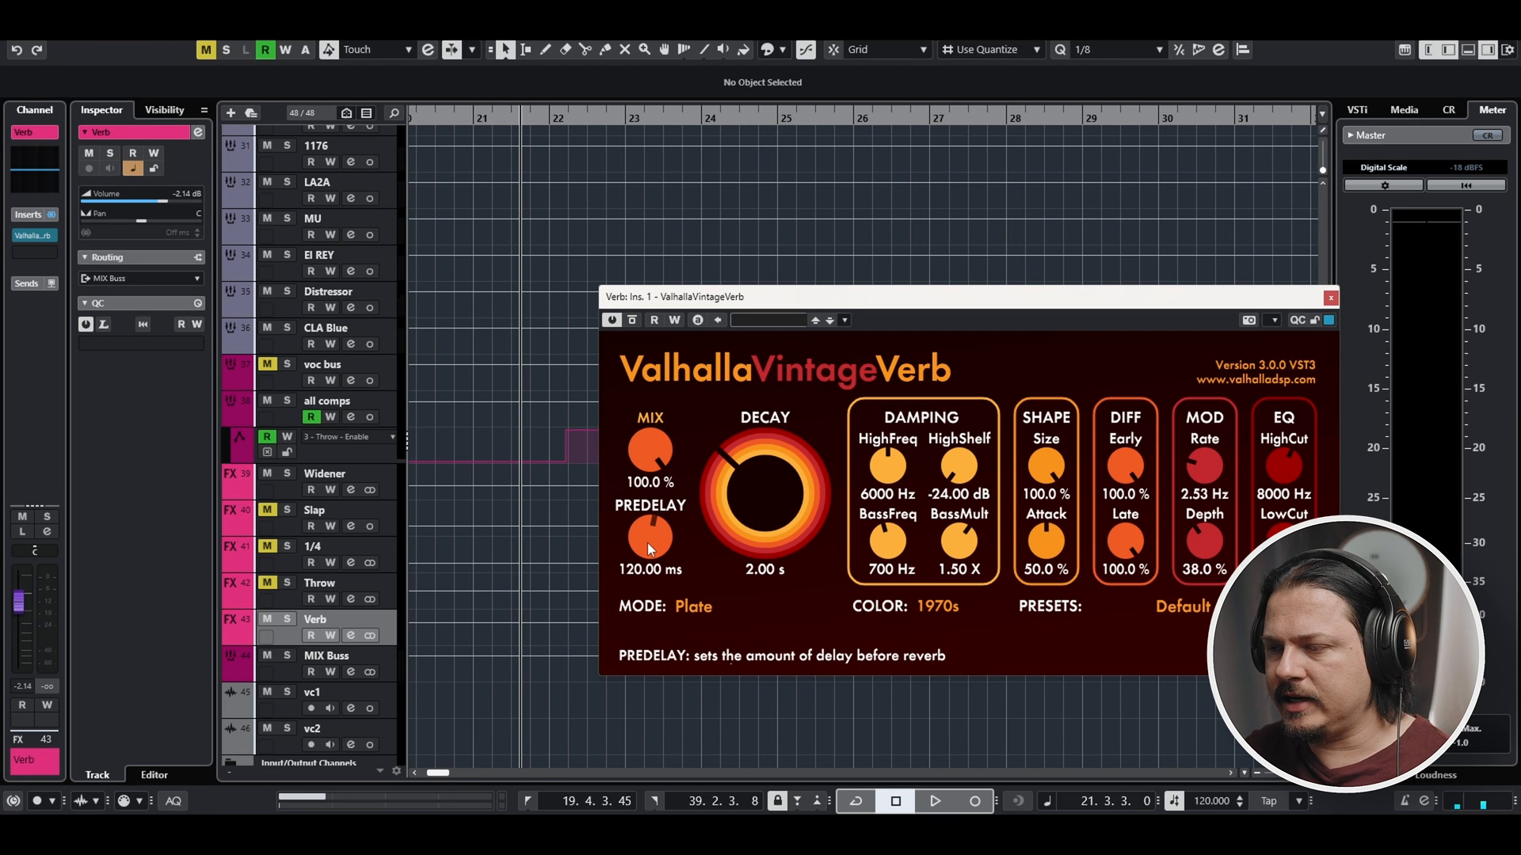
pyautogui.click(530, 694)
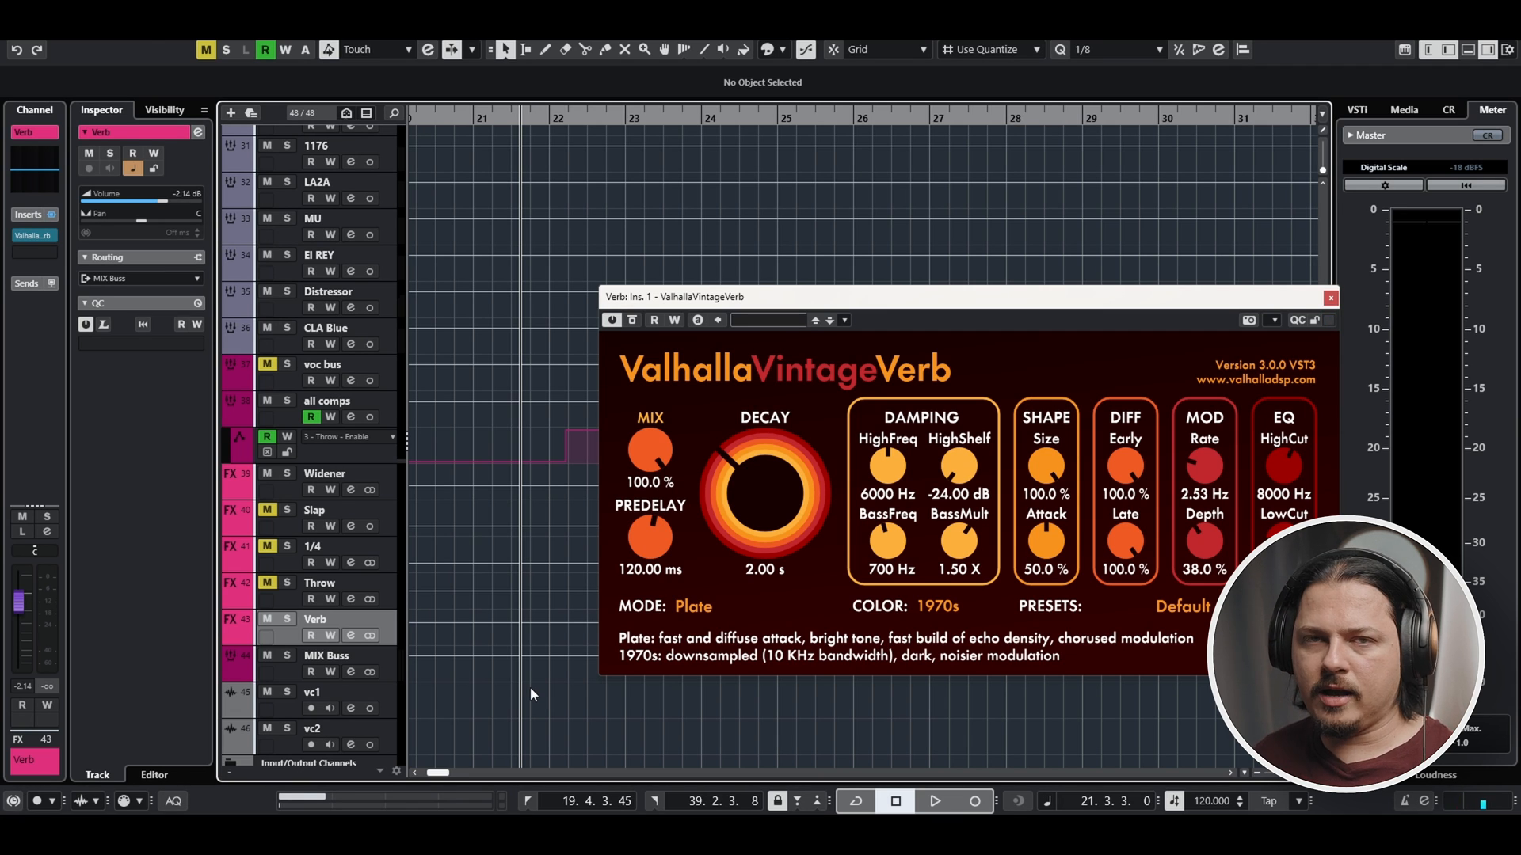
pyautogui.press('space')
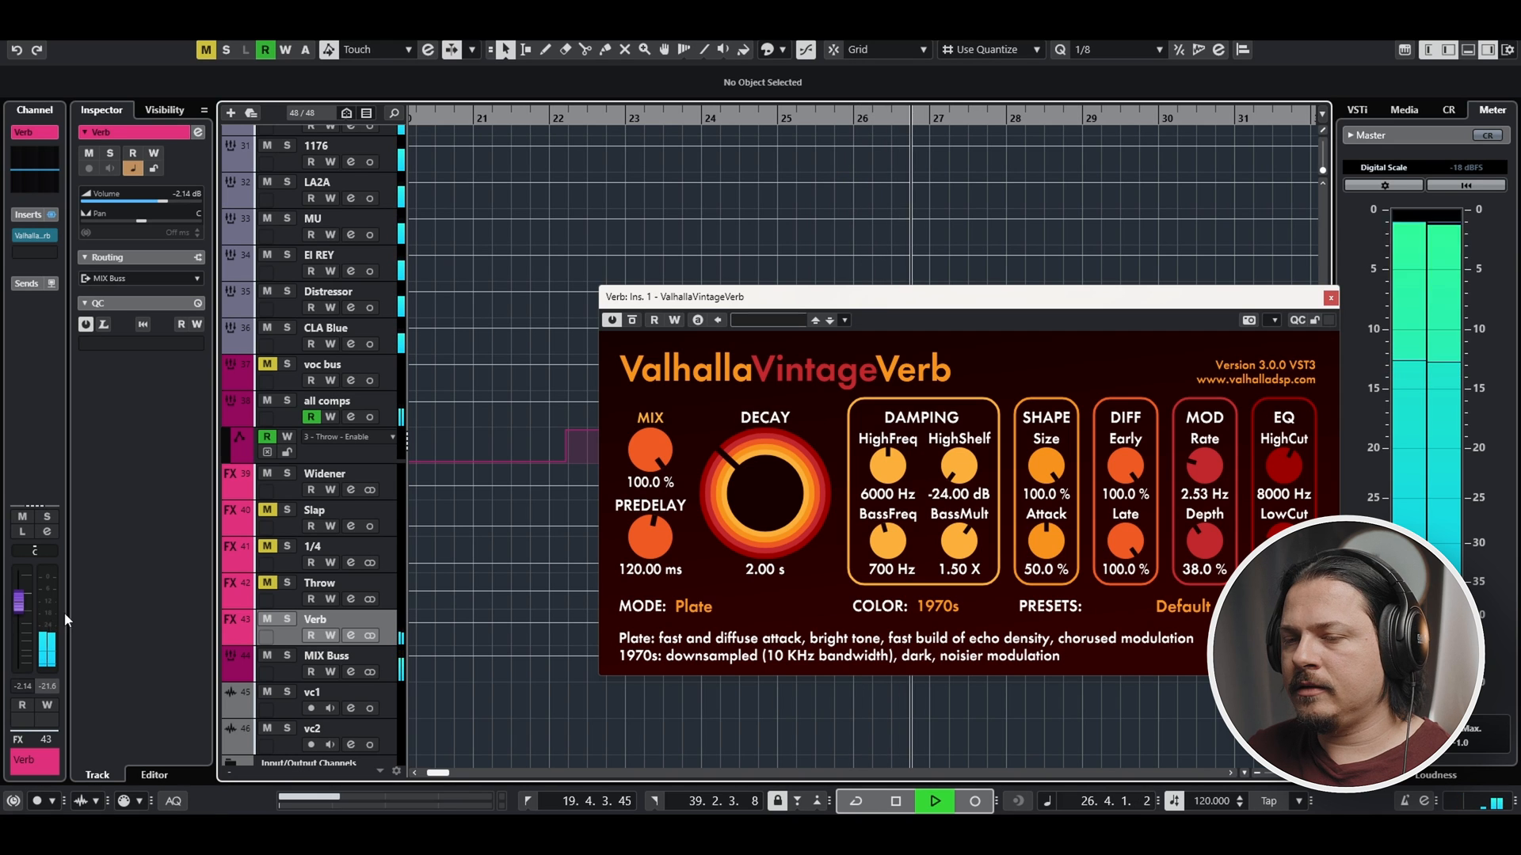
pyautogui.press('space')
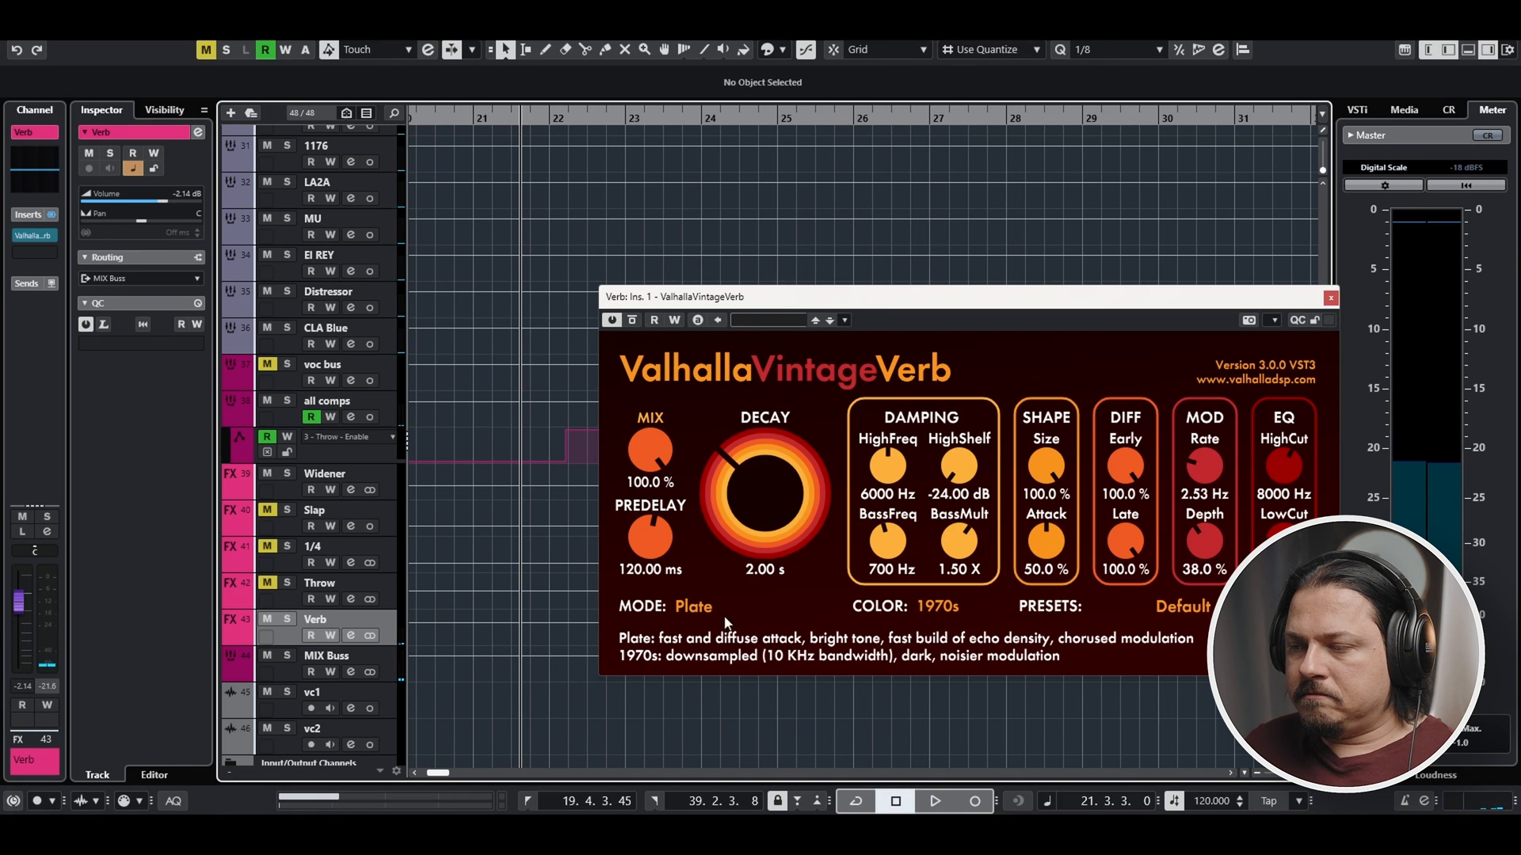
# Audition the Ambience, Smooth Plate and Chaotic Chamber modes on the Verb reverb during playback
pyautogui.click(701, 607)
pyautogui.click(766, 345)
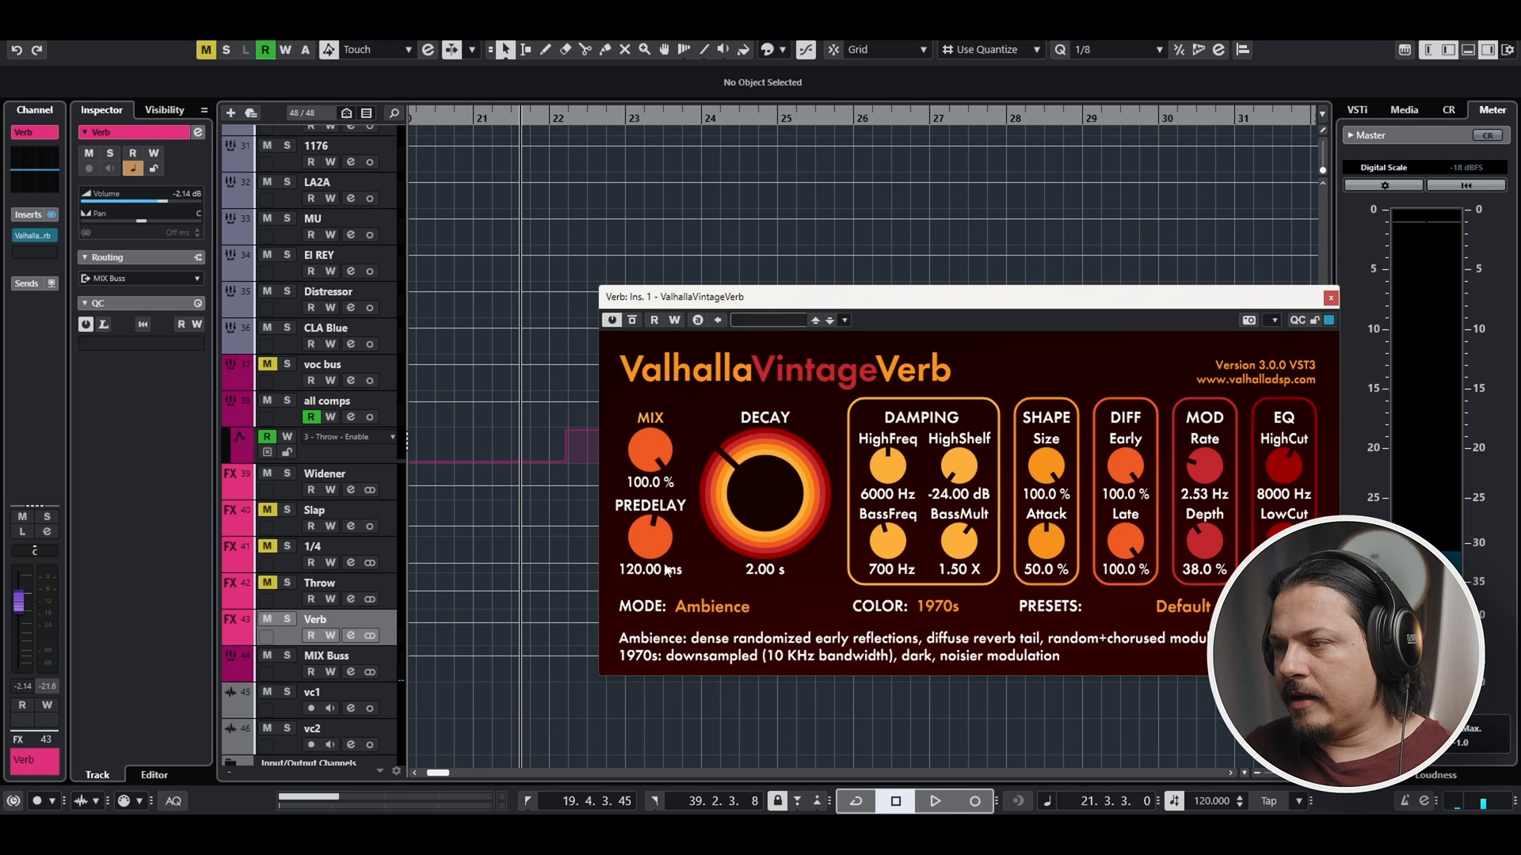
pyautogui.press('space')
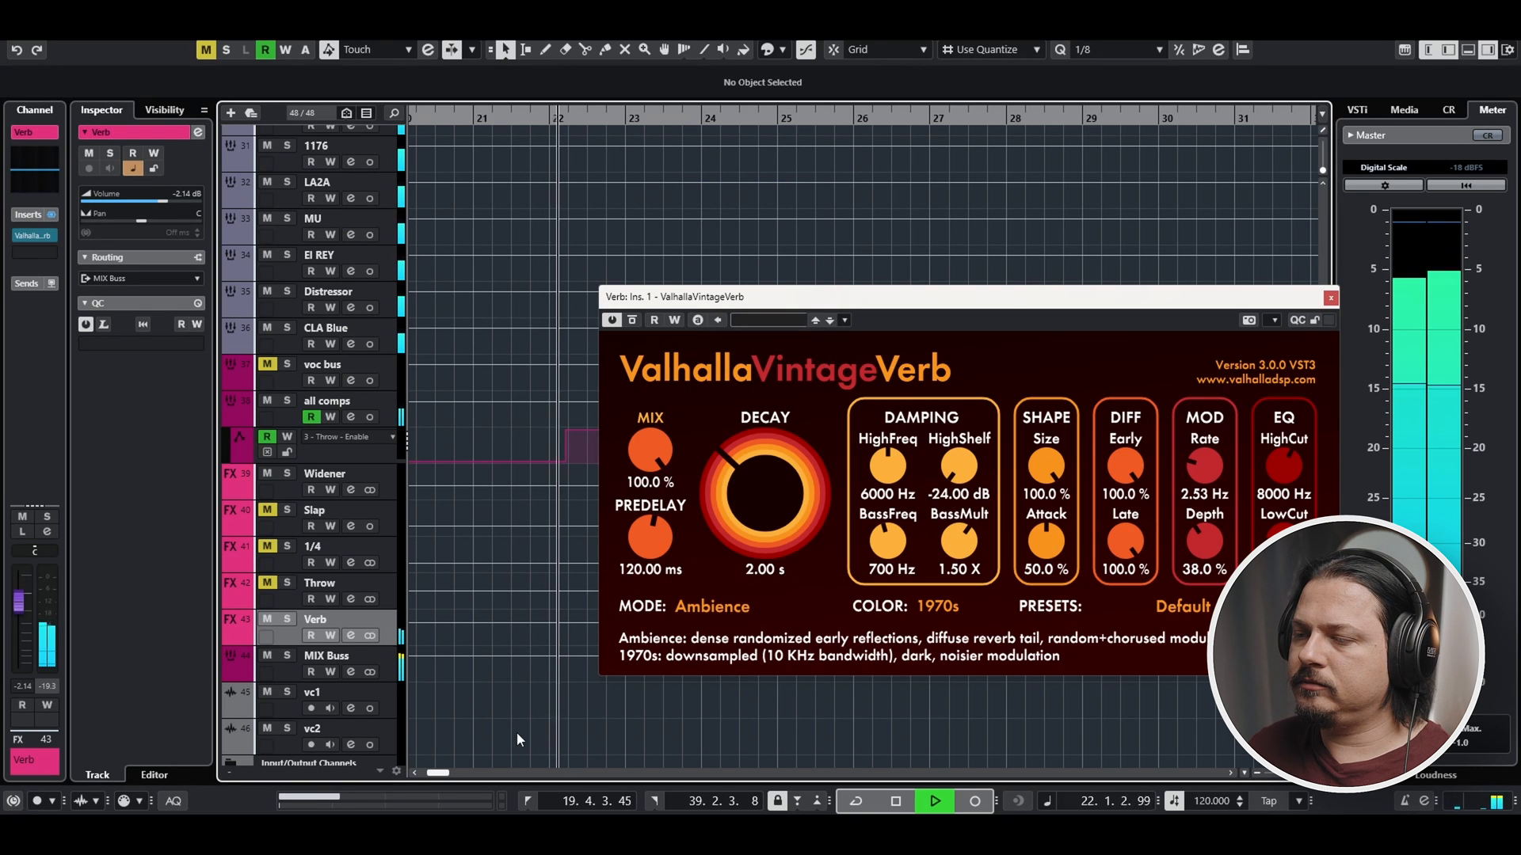
pyautogui.click(709, 610)
pyautogui.click(727, 418)
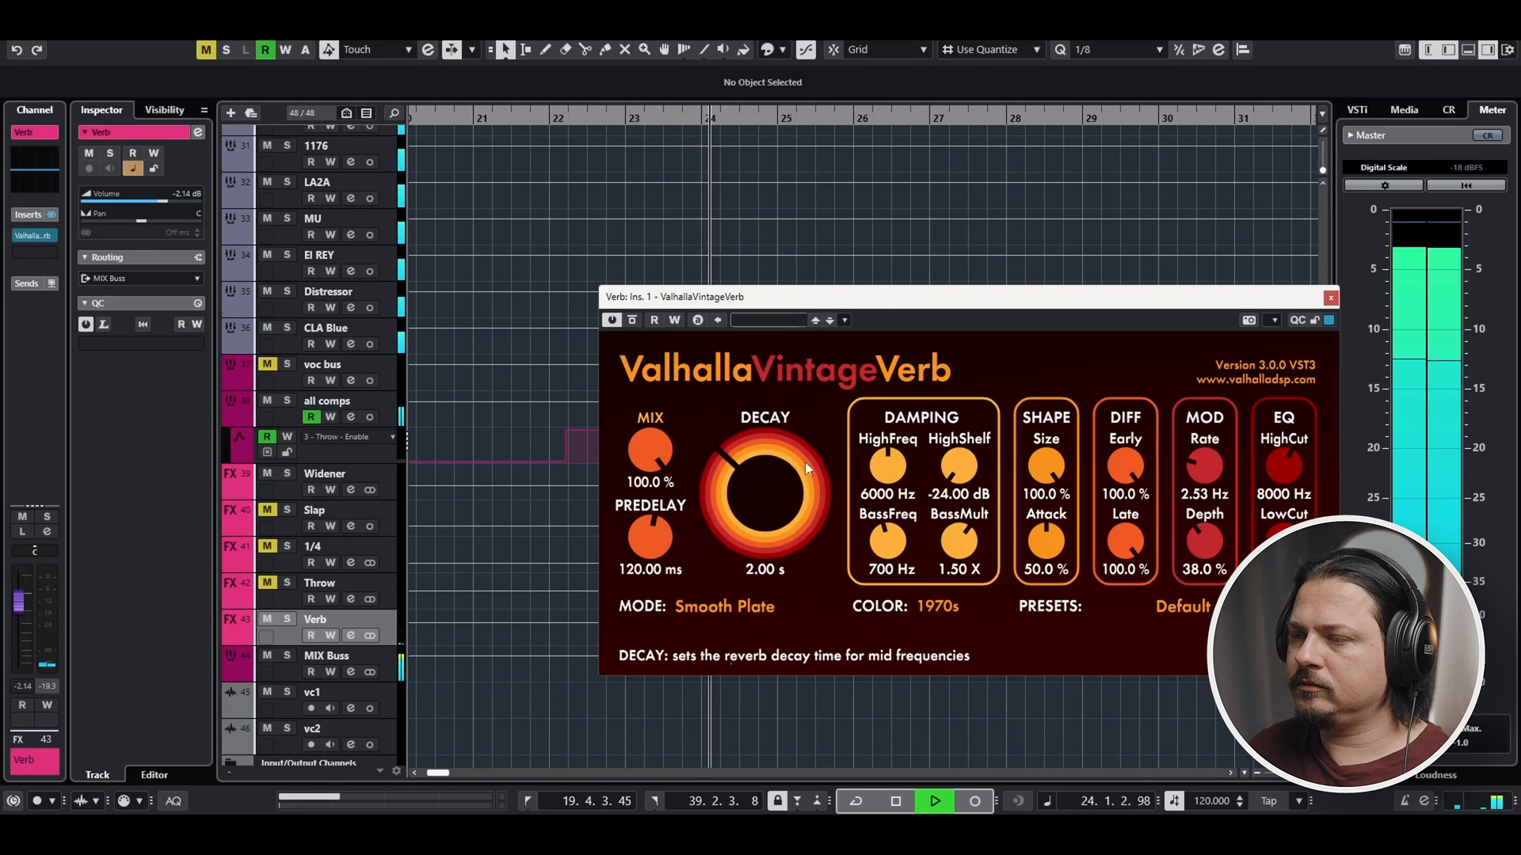
pyautogui.click(744, 608)
pyautogui.click(743, 502)
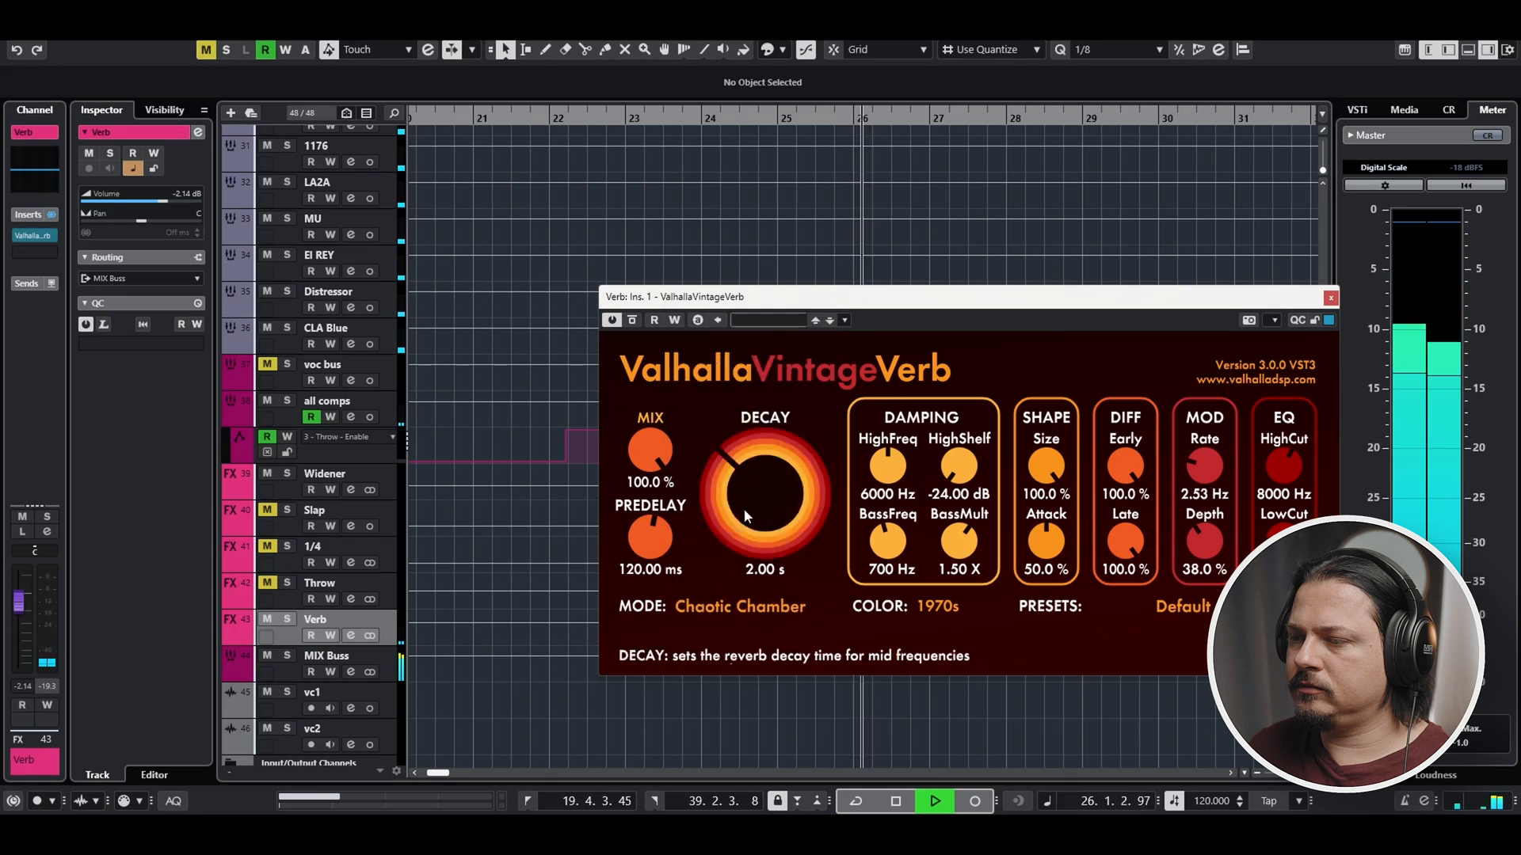
# Audition the Cathedral, Dirty Hall and Bright Hall modes on the Verb reverb, restarting the passage for comparison
pyautogui.click(744, 608)
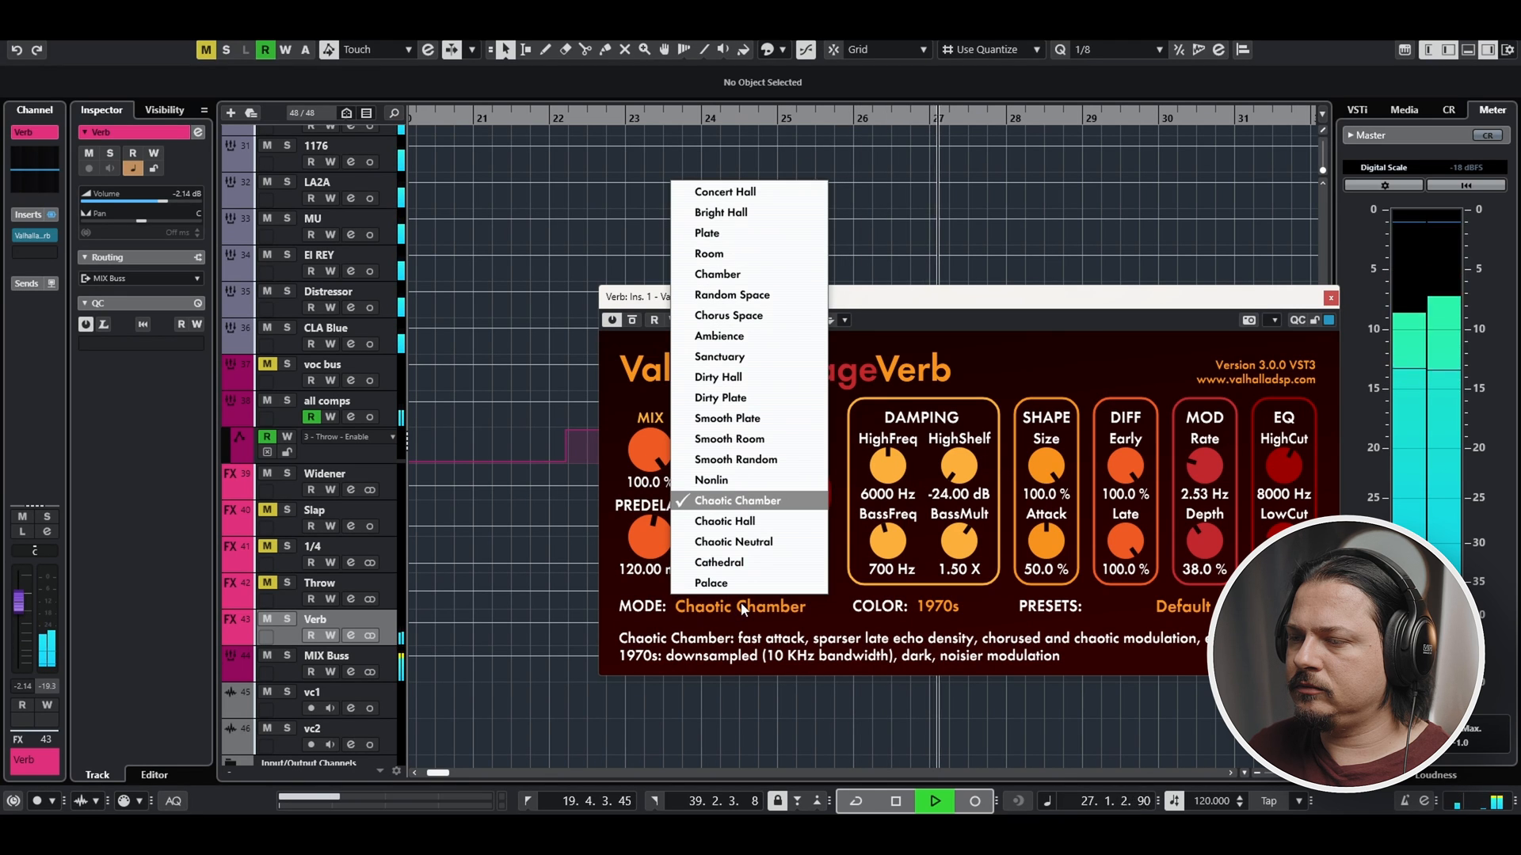
pyautogui.click(742, 564)
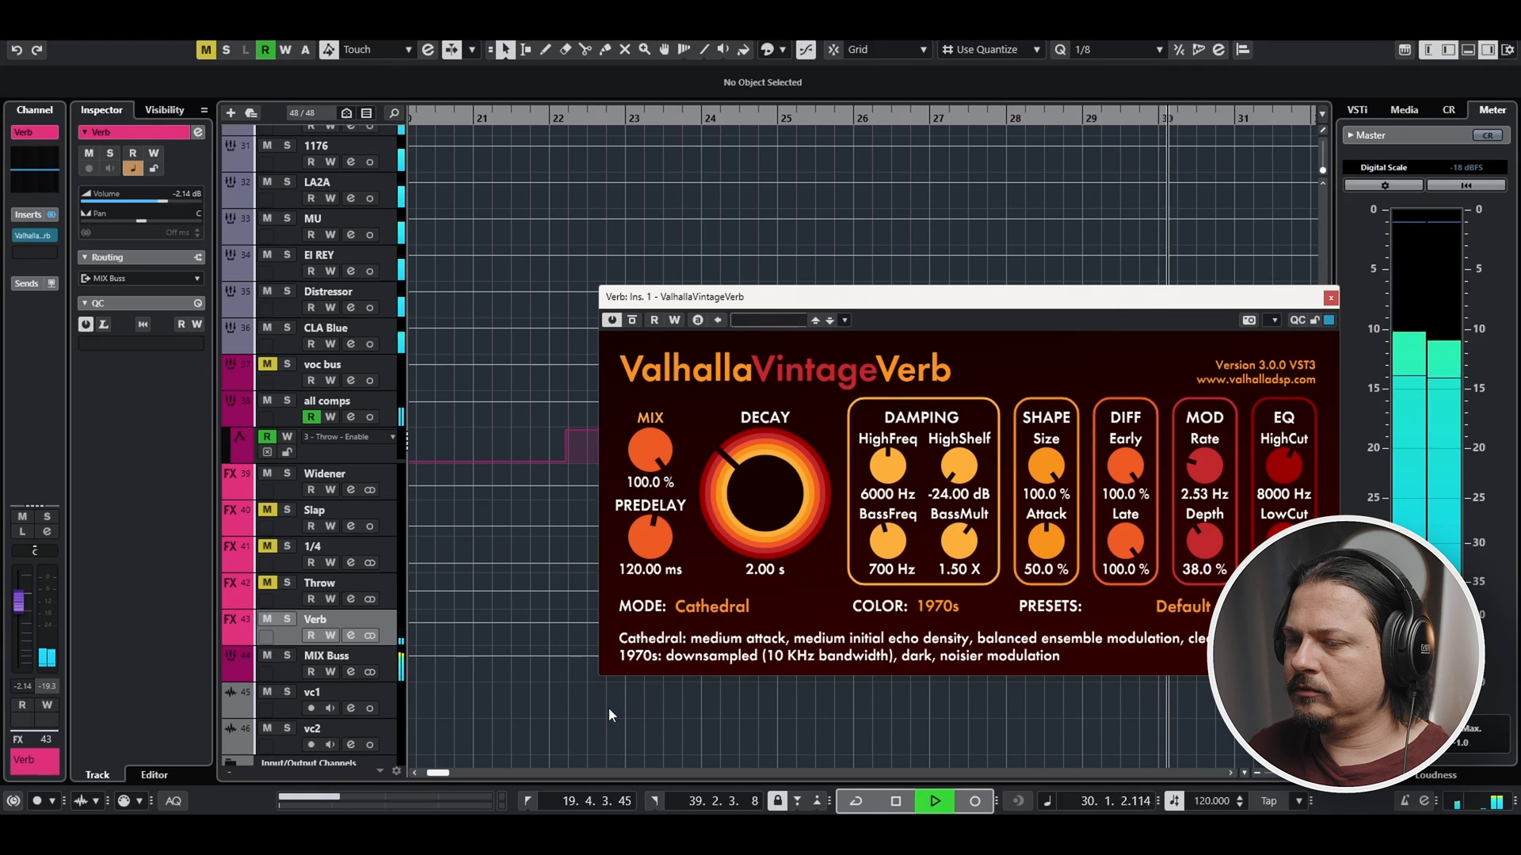
pyautogui.click(703, 611)
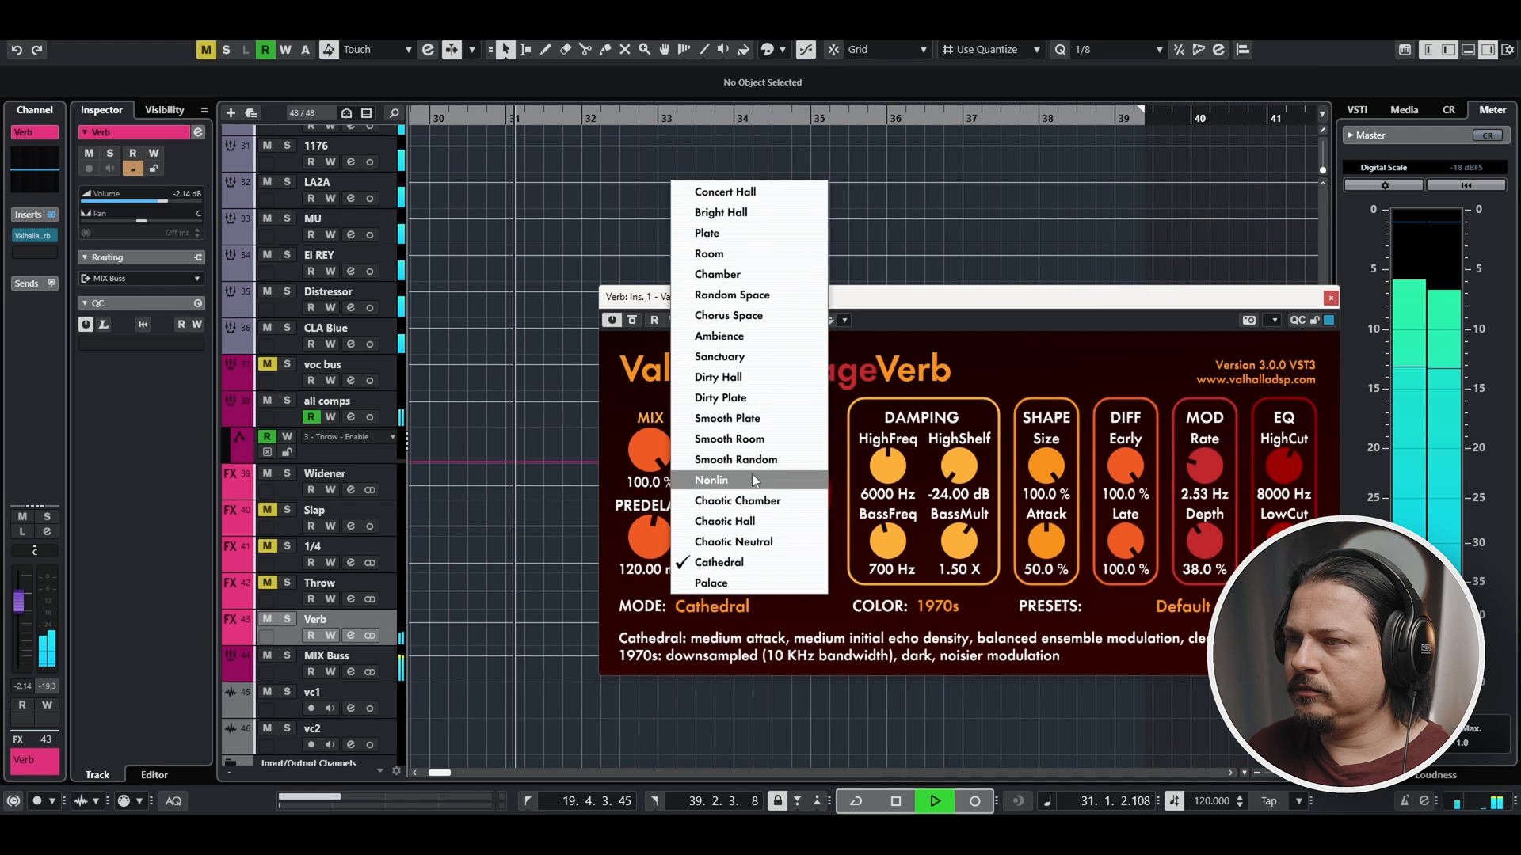
pyautogui.click(764, 369)
pyautogui.press('space')
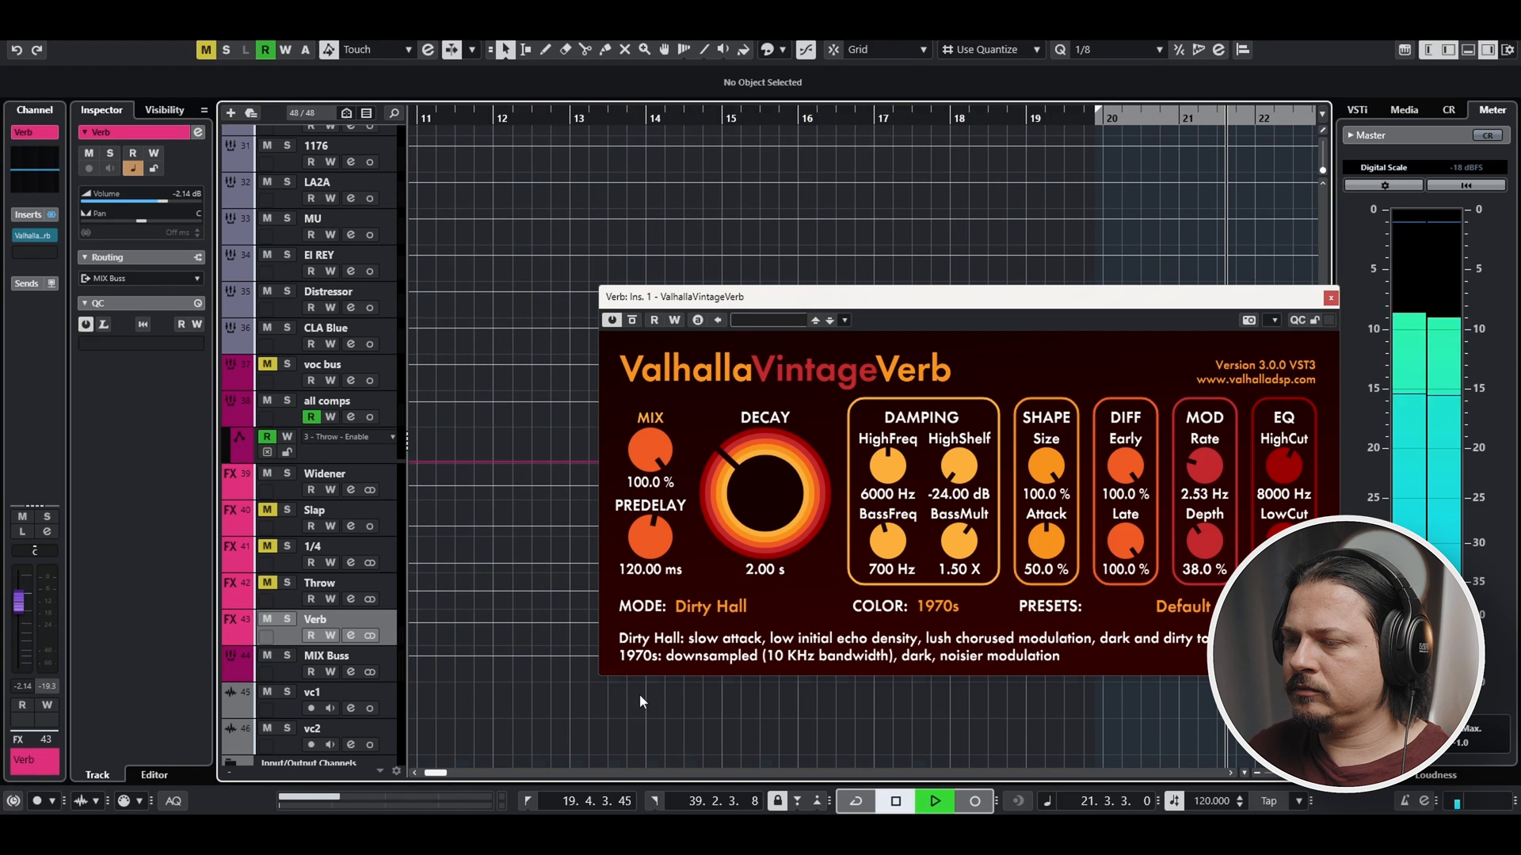
pyautogui.press('space')
pyautogui.click(710, 606)
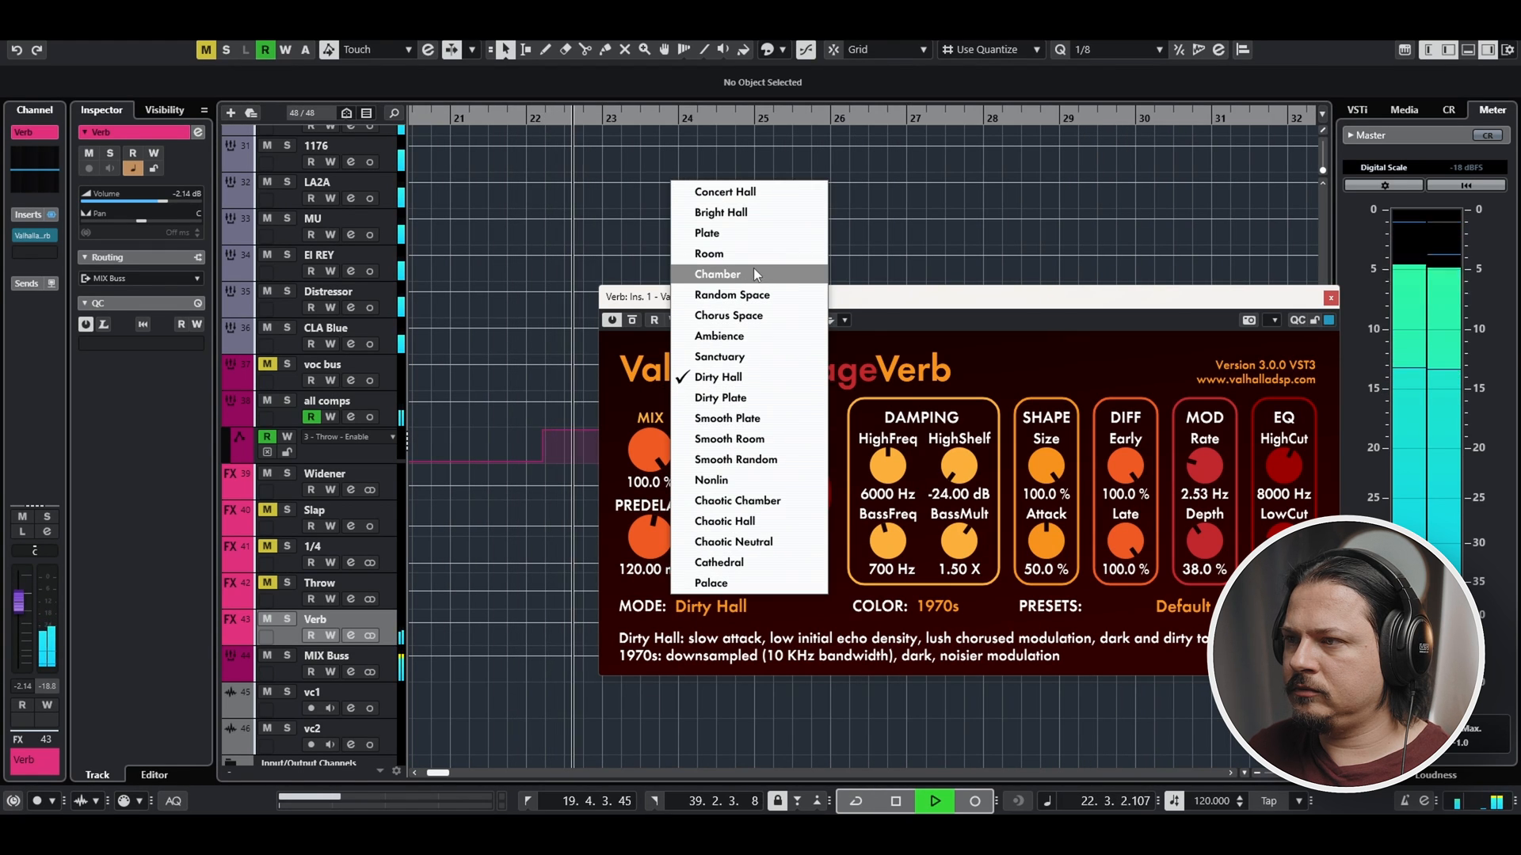
pyautogui.click(748, 213)
pyautogui.click(696, 721)
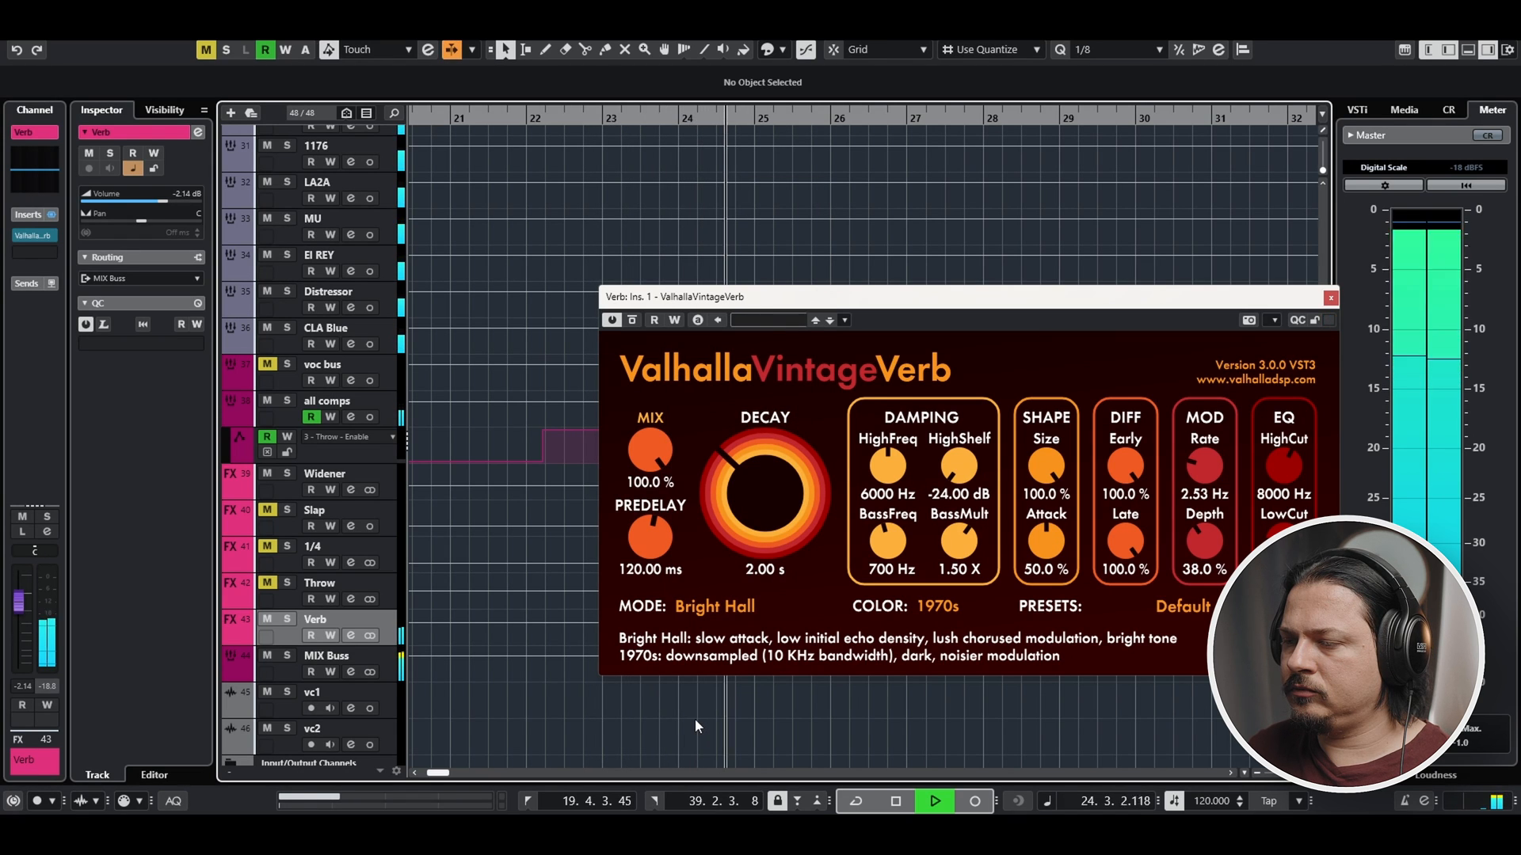
pyautogui.press('space')
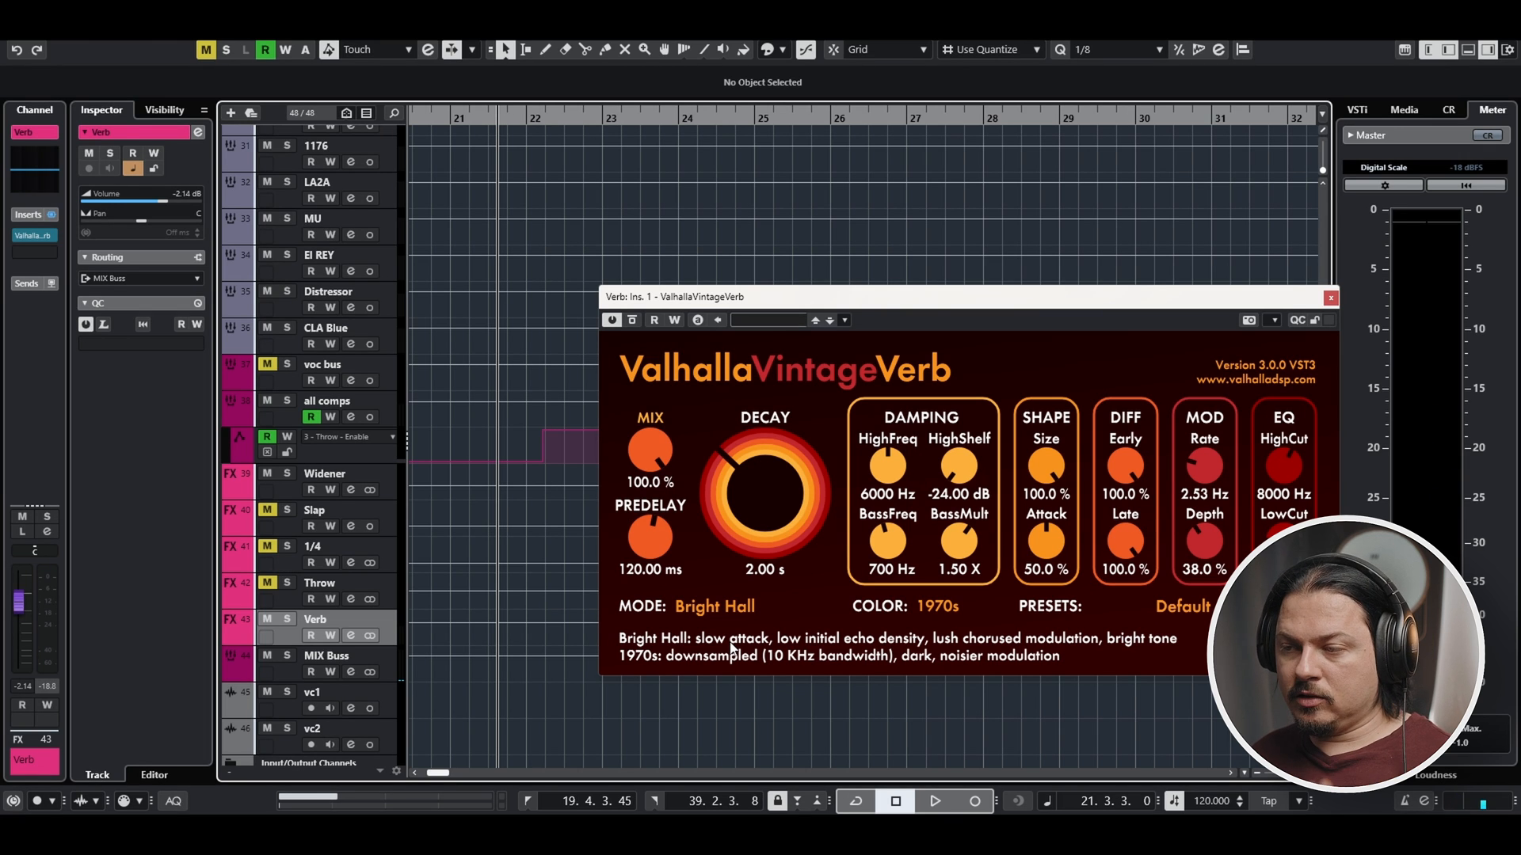
# Set the Verb reverb's mode to Chaotic Chamber, play the passage briefly and close the plug-in window
pyautogui.click(686, 607)
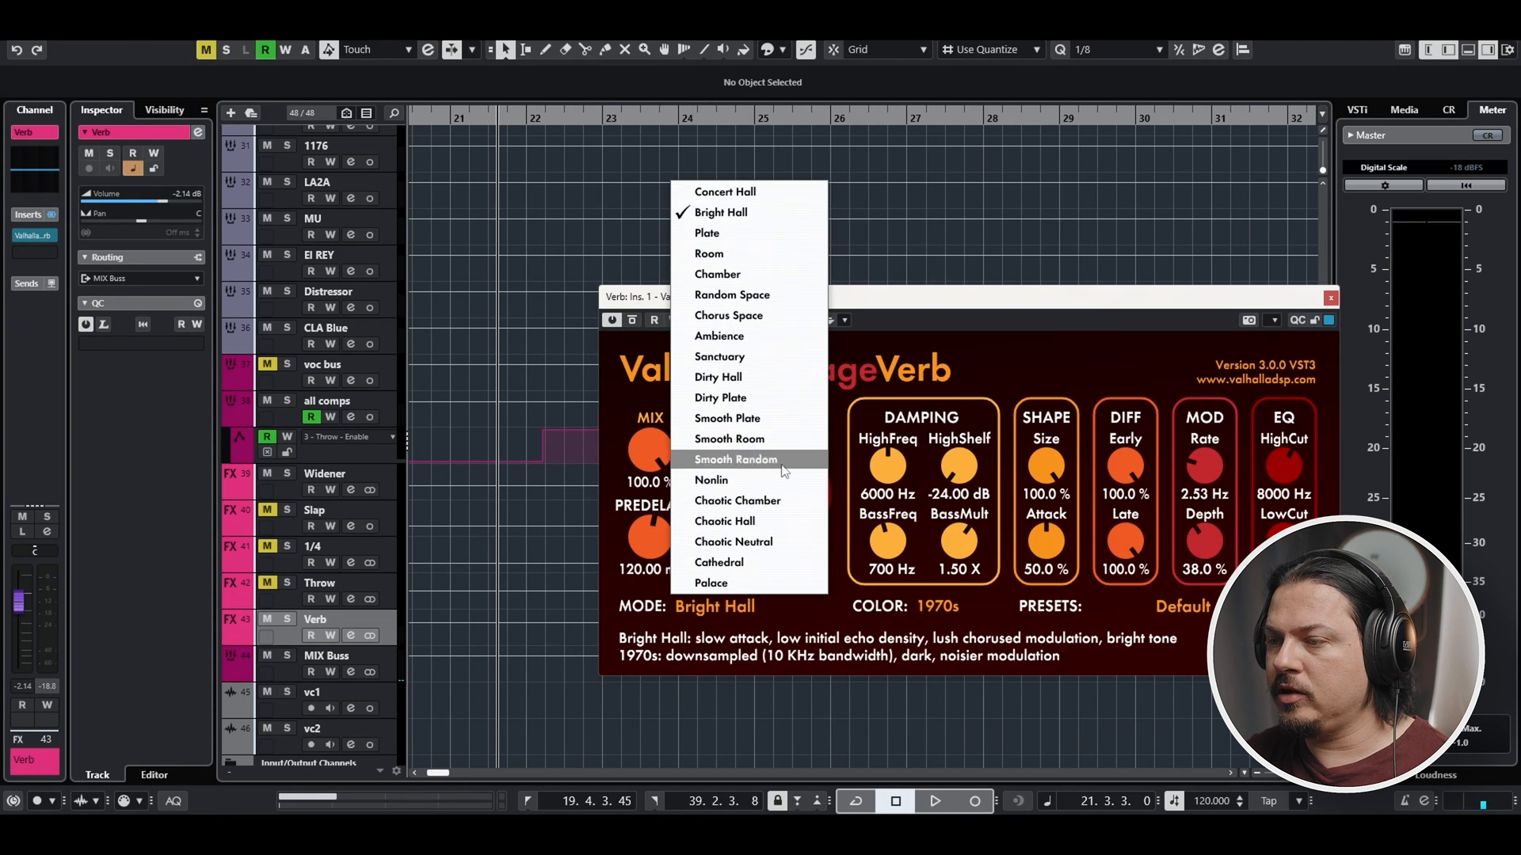
pyautogui.click(756, 502)
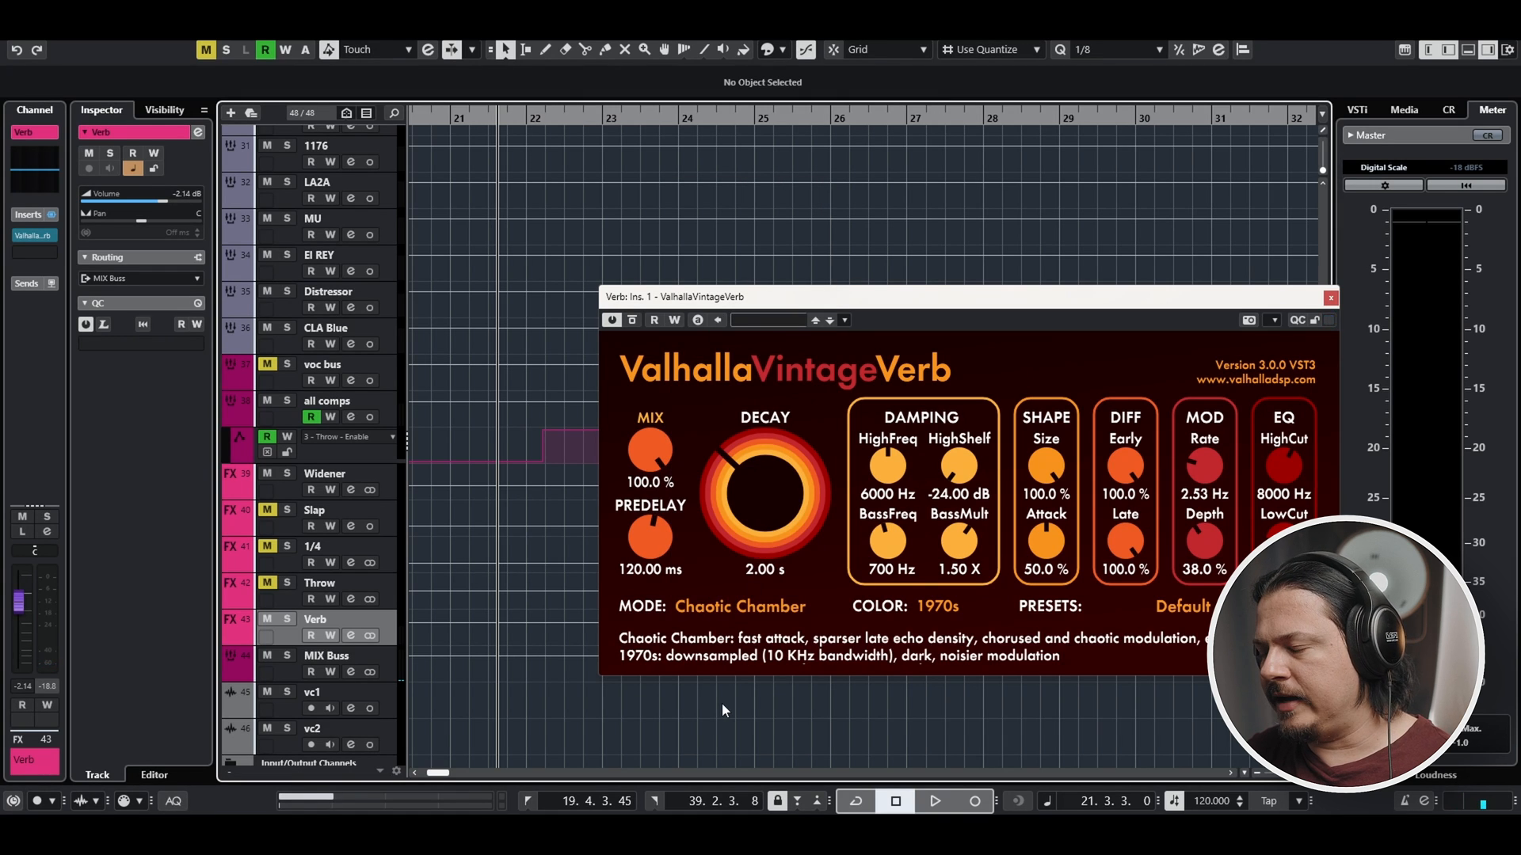
pyautogui.press('space')
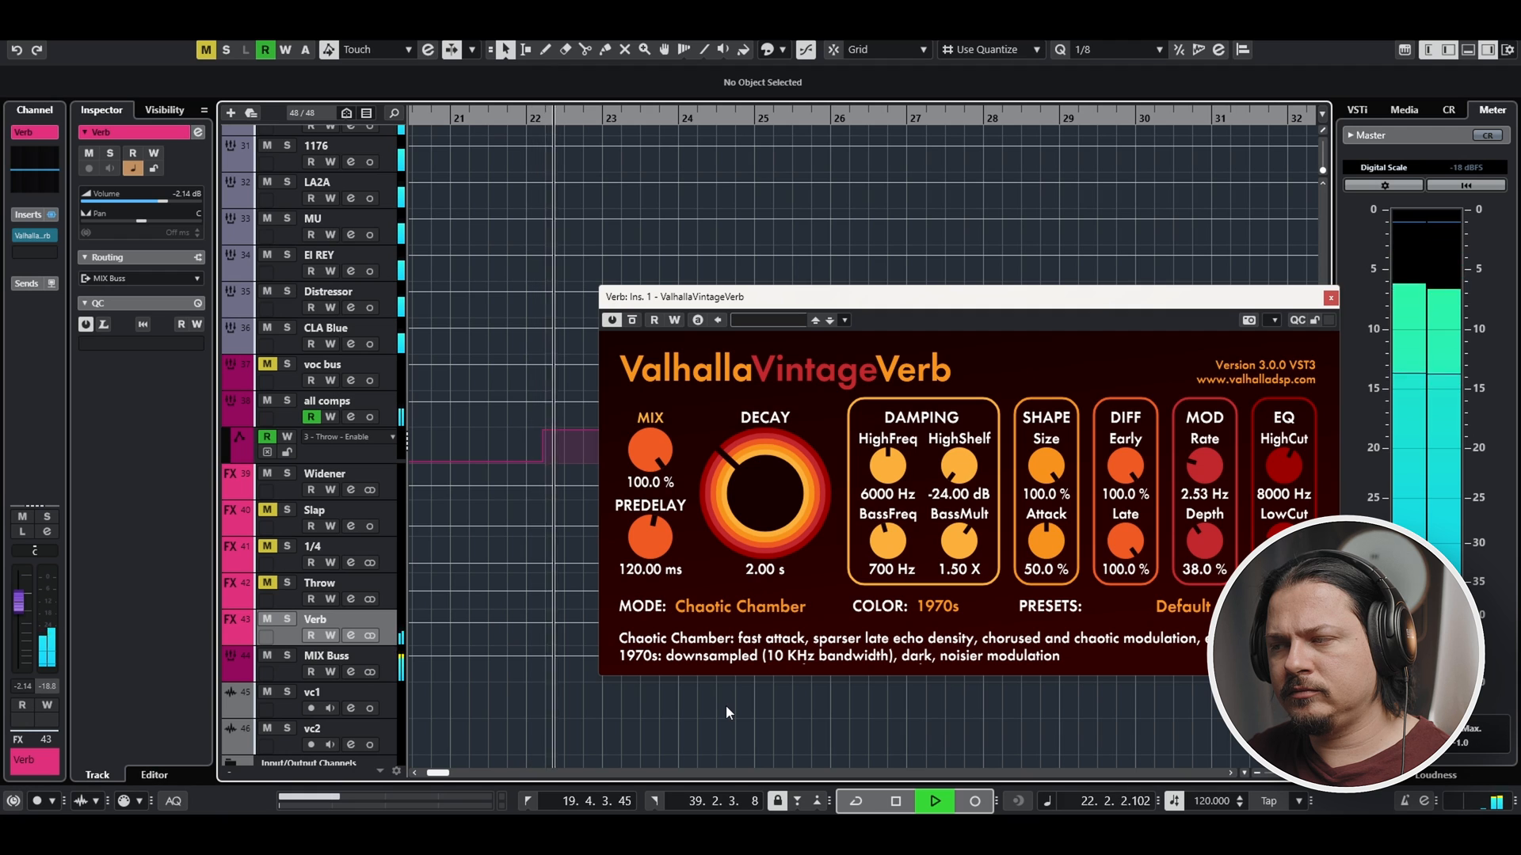
pyautogui.press('space')
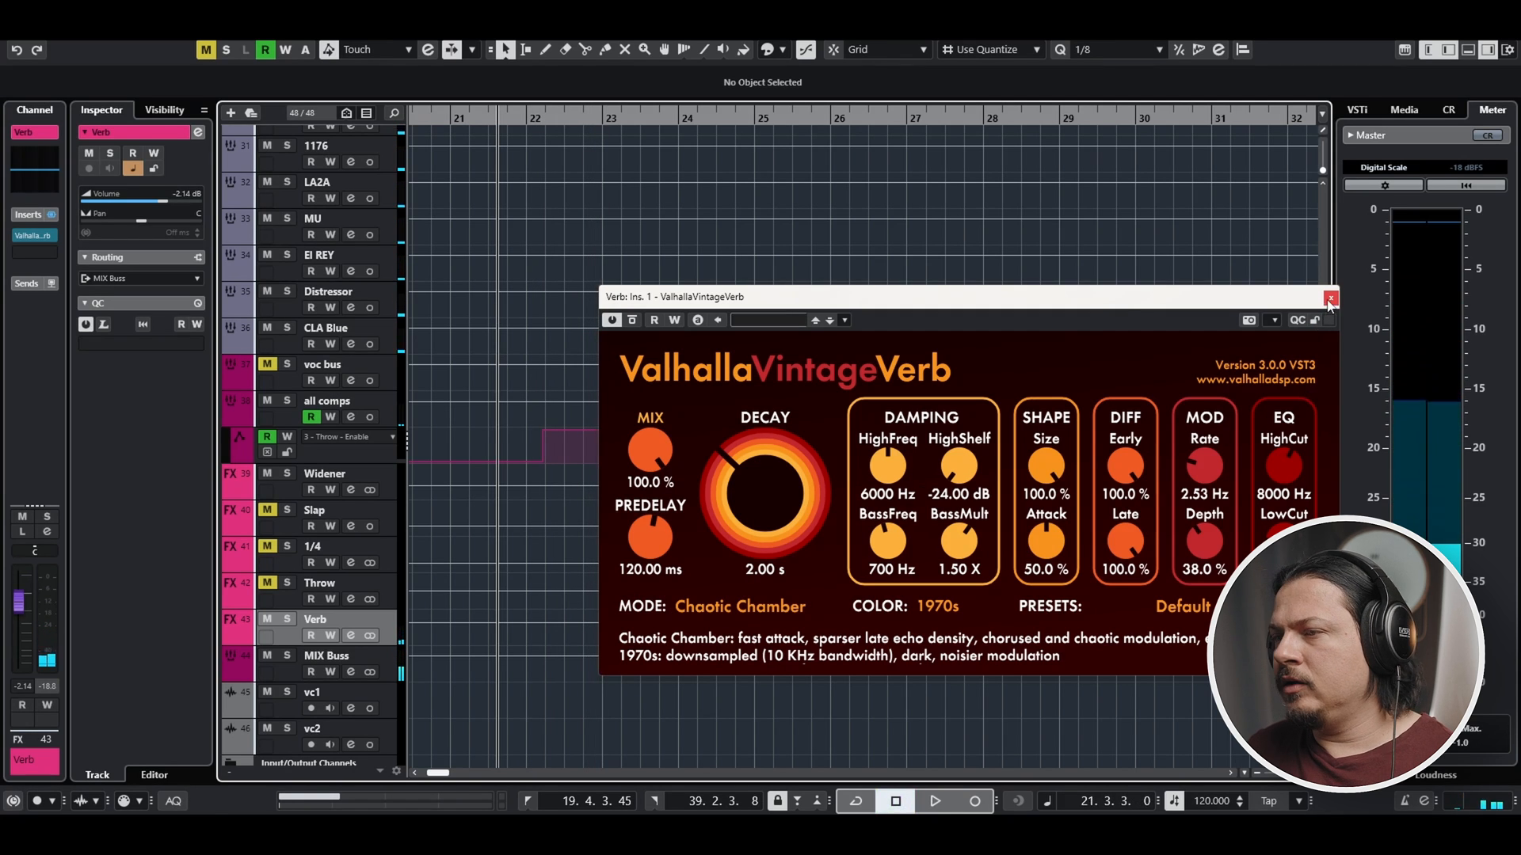
pyautogui.click(1331, 299)
# Play from the left locator and lower the Verb track's volume to -10.1 dB during playback
pyautogui.moveTo(578, 594); pyautogui.dragTo(792, 643)
pyautogui.press('KP_1')
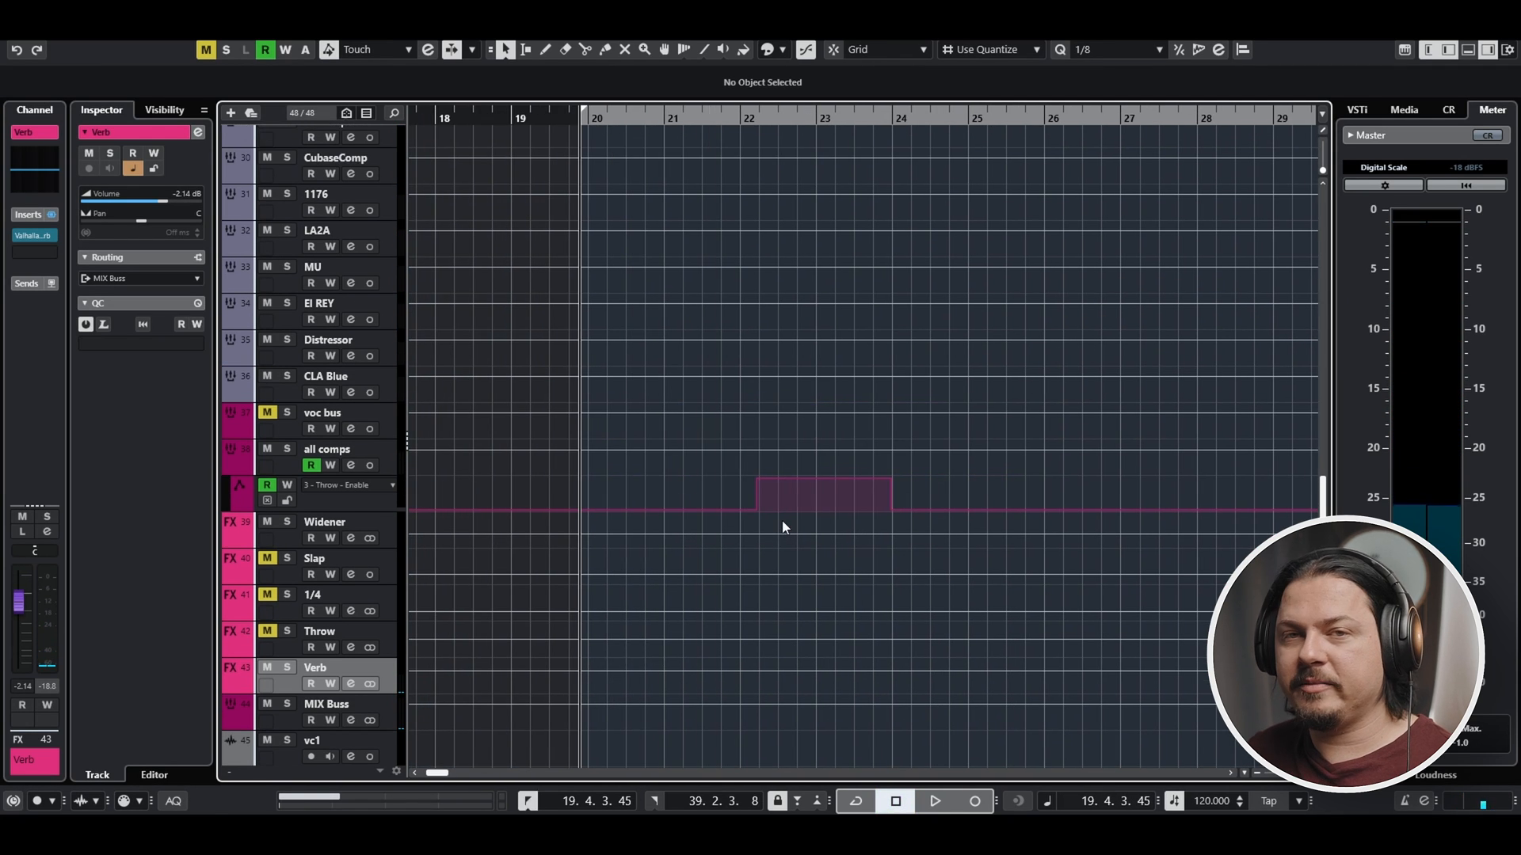
pyautogui.press('space')
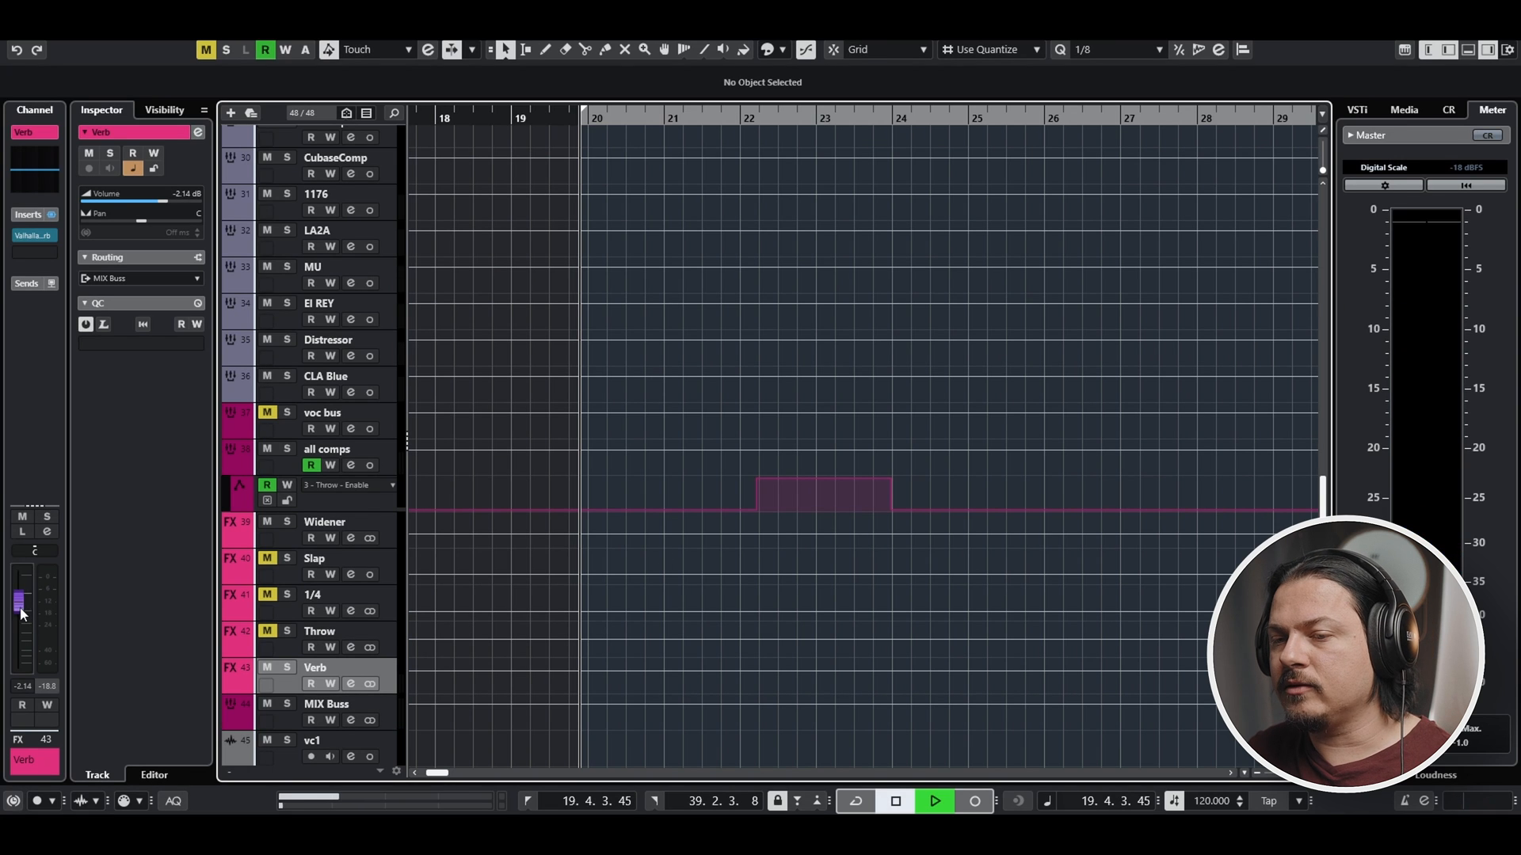
pyautogui.moveTo(21, 614); pyautogui.dragTo(14, 631)
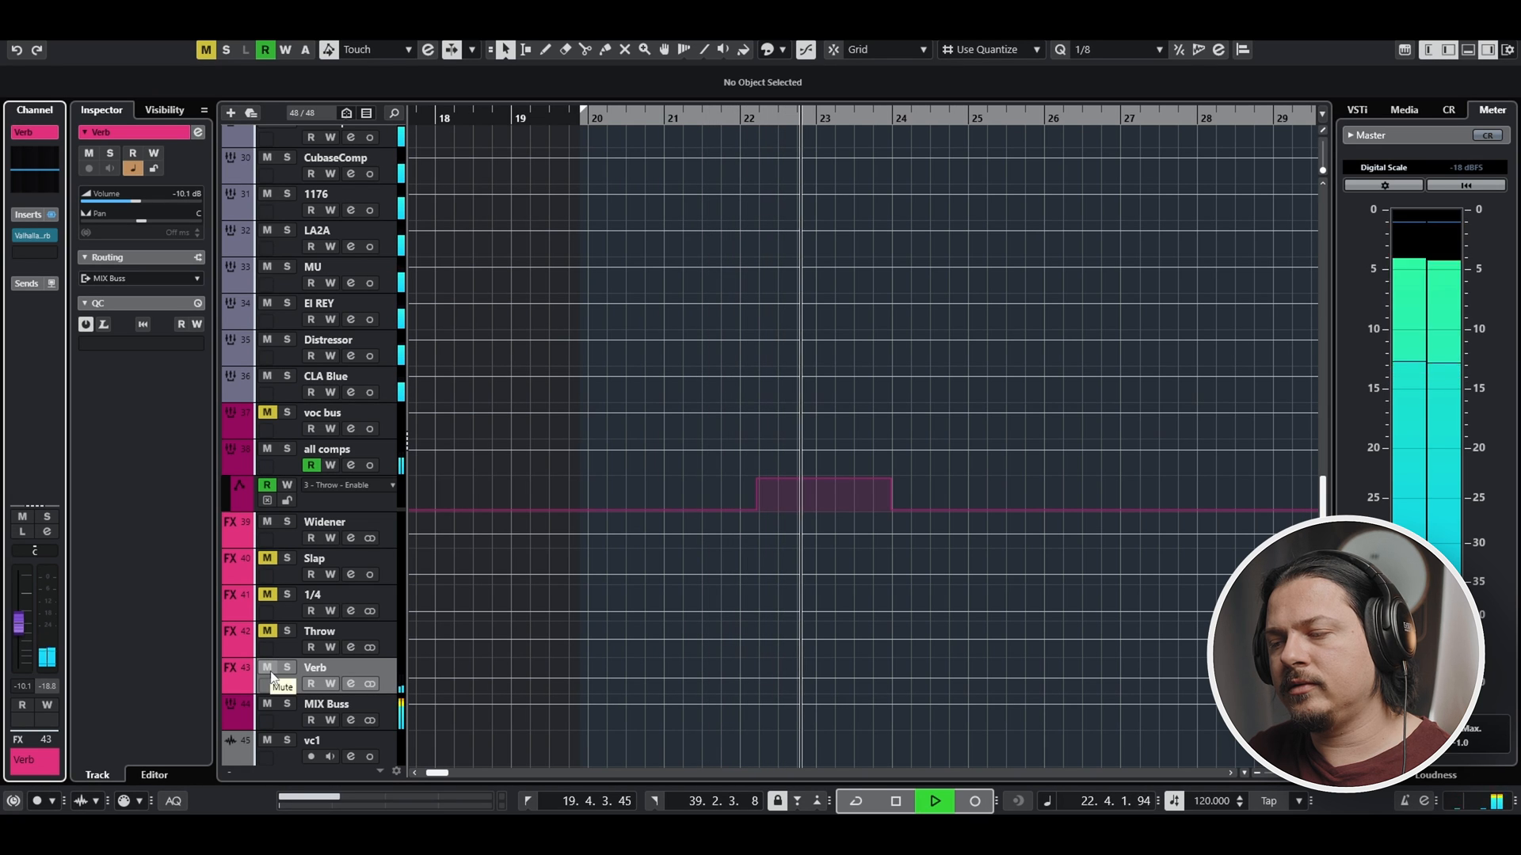
pyautogui.click(554, 732)
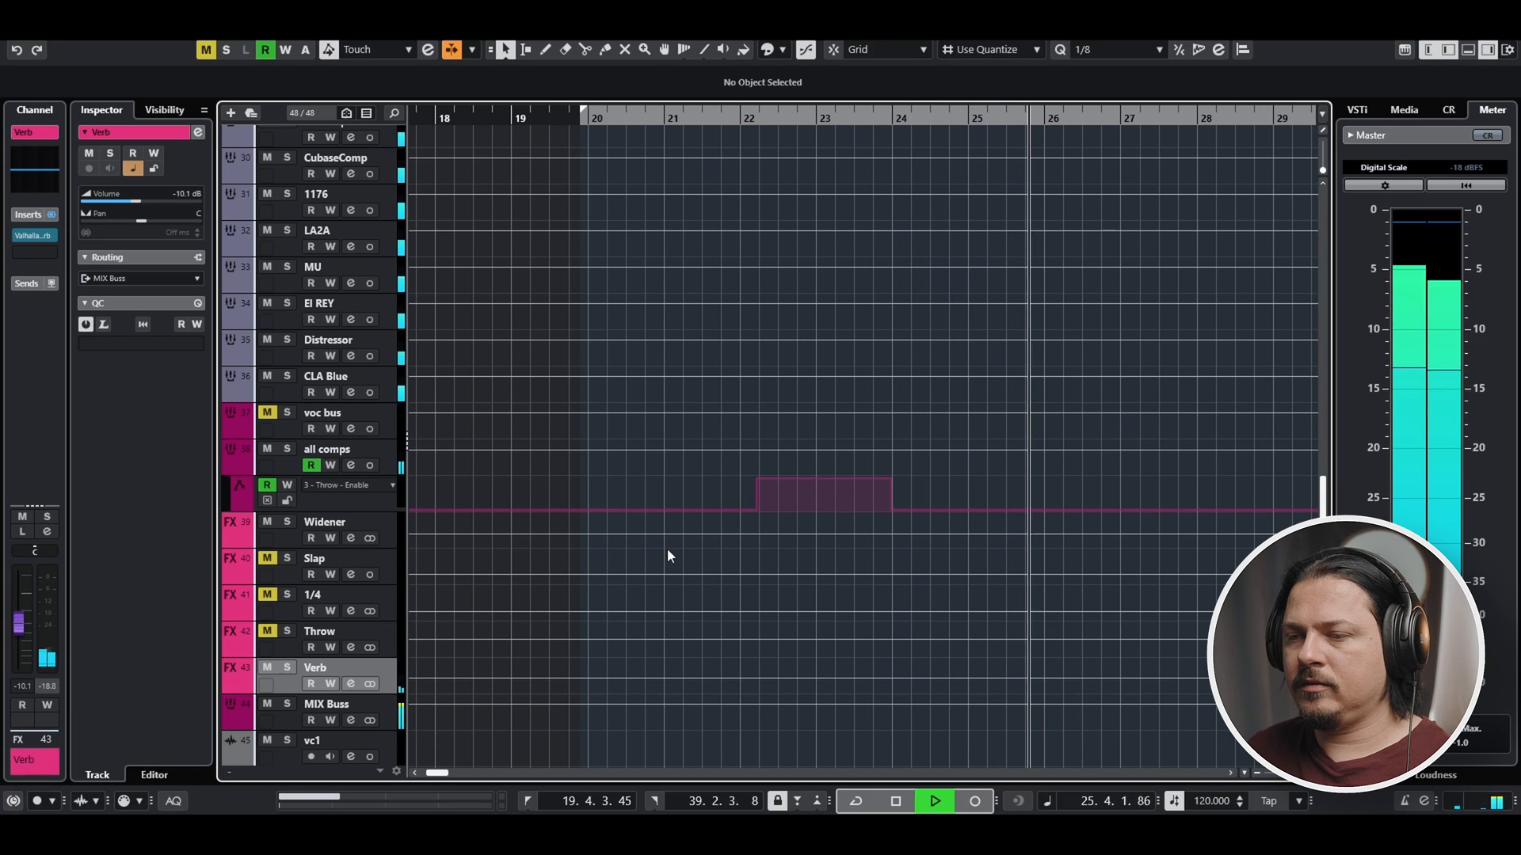
# Replay from the left locator comparing the passage with and without the Verb track, and leave Verb muted when stopping playback
pyautogui.press('KP_1')
pyautogui.click(267, 668)
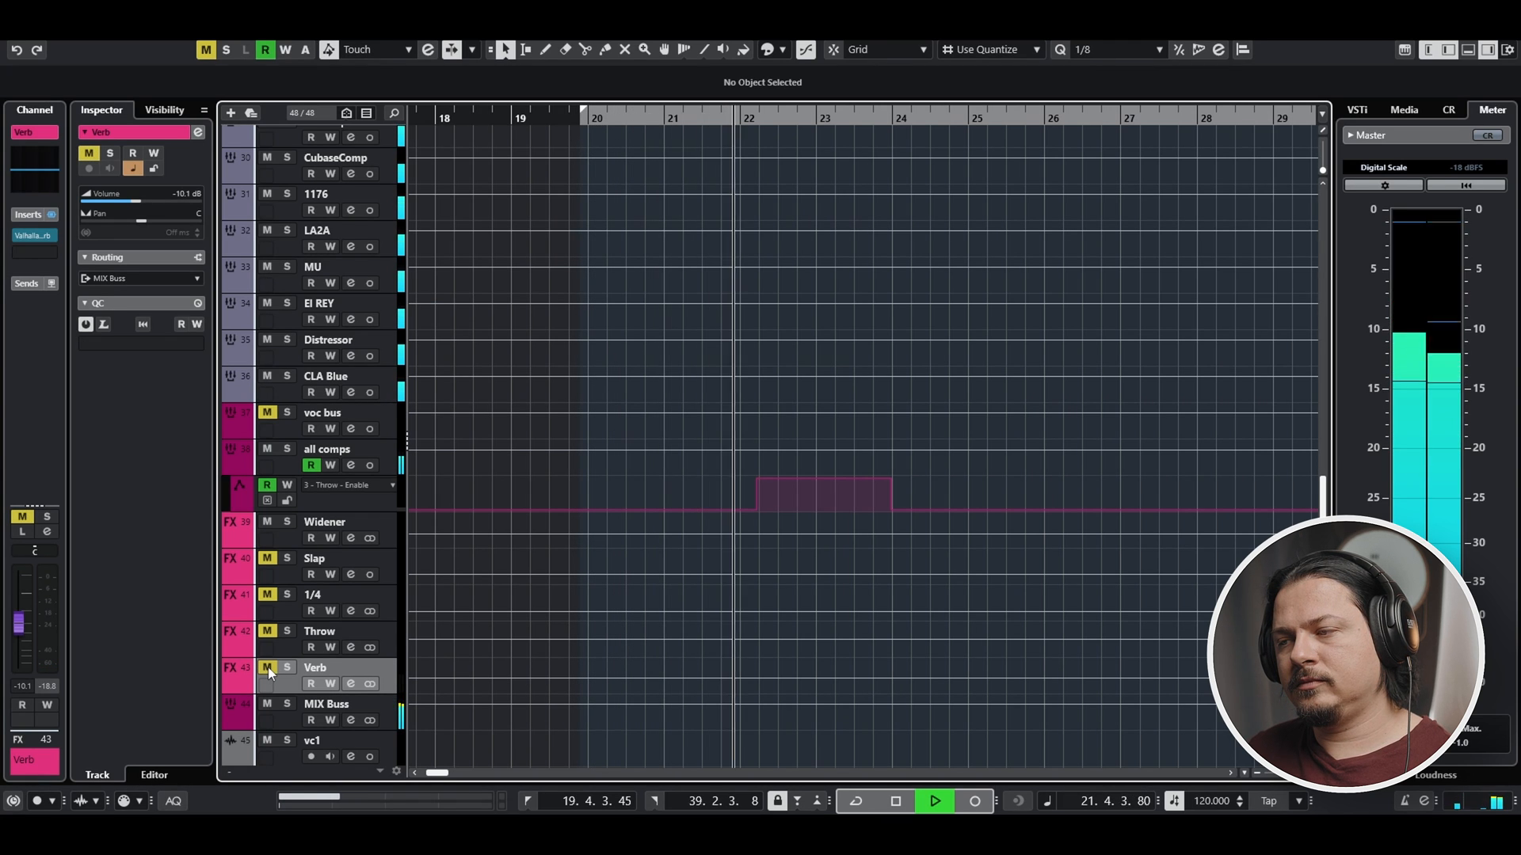
pyautogui.press('KP_1')
pyautogui.click(268, 667)
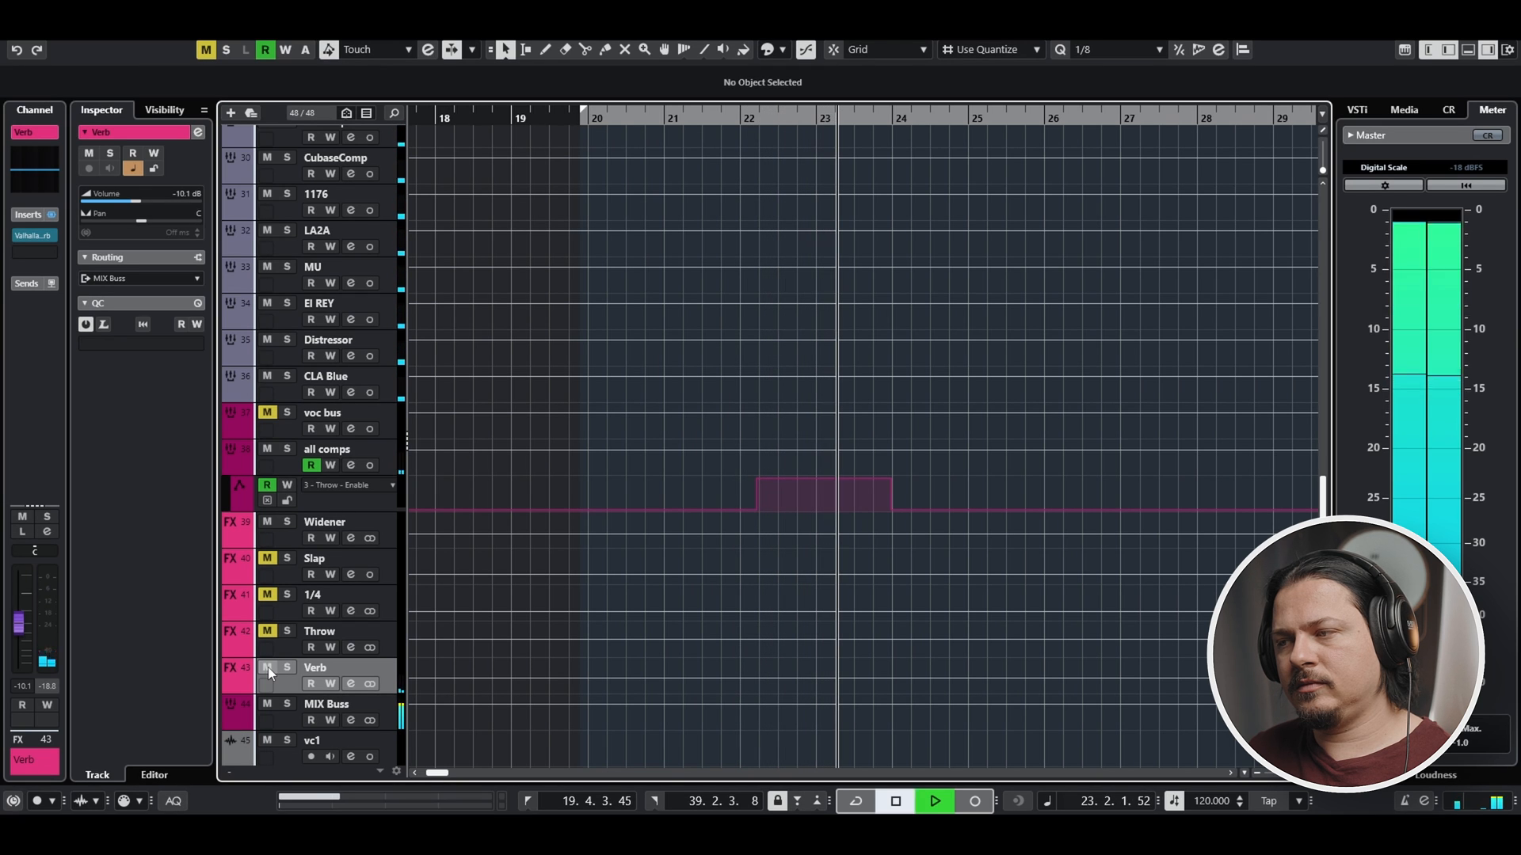
pyautogui.click(267, 667)
pyautogui.press('space')
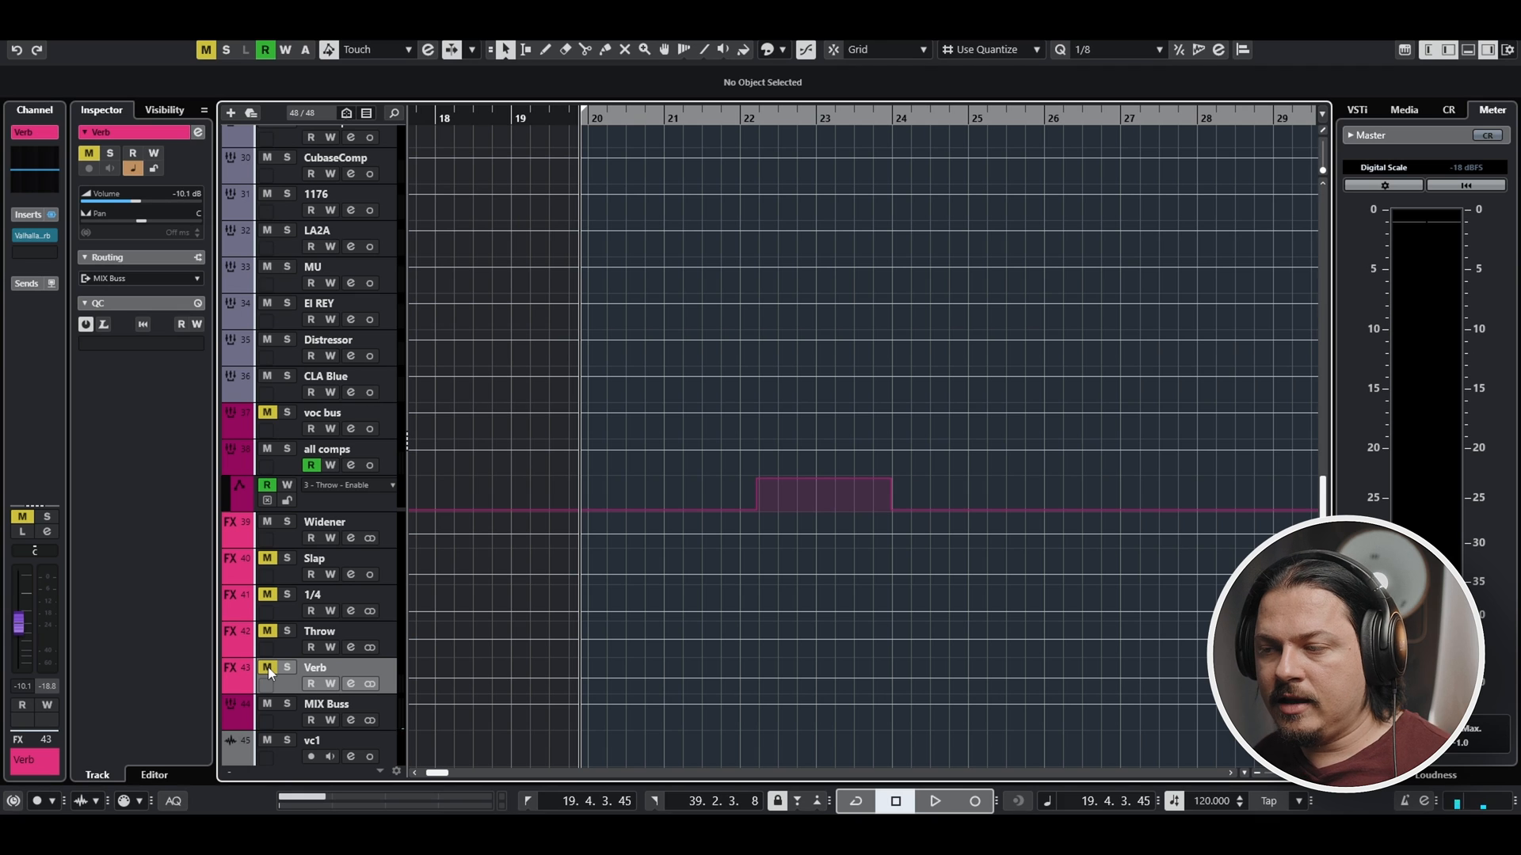
# Reset the Widener track's volume to 0 dB and open its Doubler2 plug-in to examine both voices' detune settings
pyautogui.click(319, 516)
pyautogui.keyDown('ctrl'); pyautogui.click(21, 634); pyautogui.keyUp('ctrl')
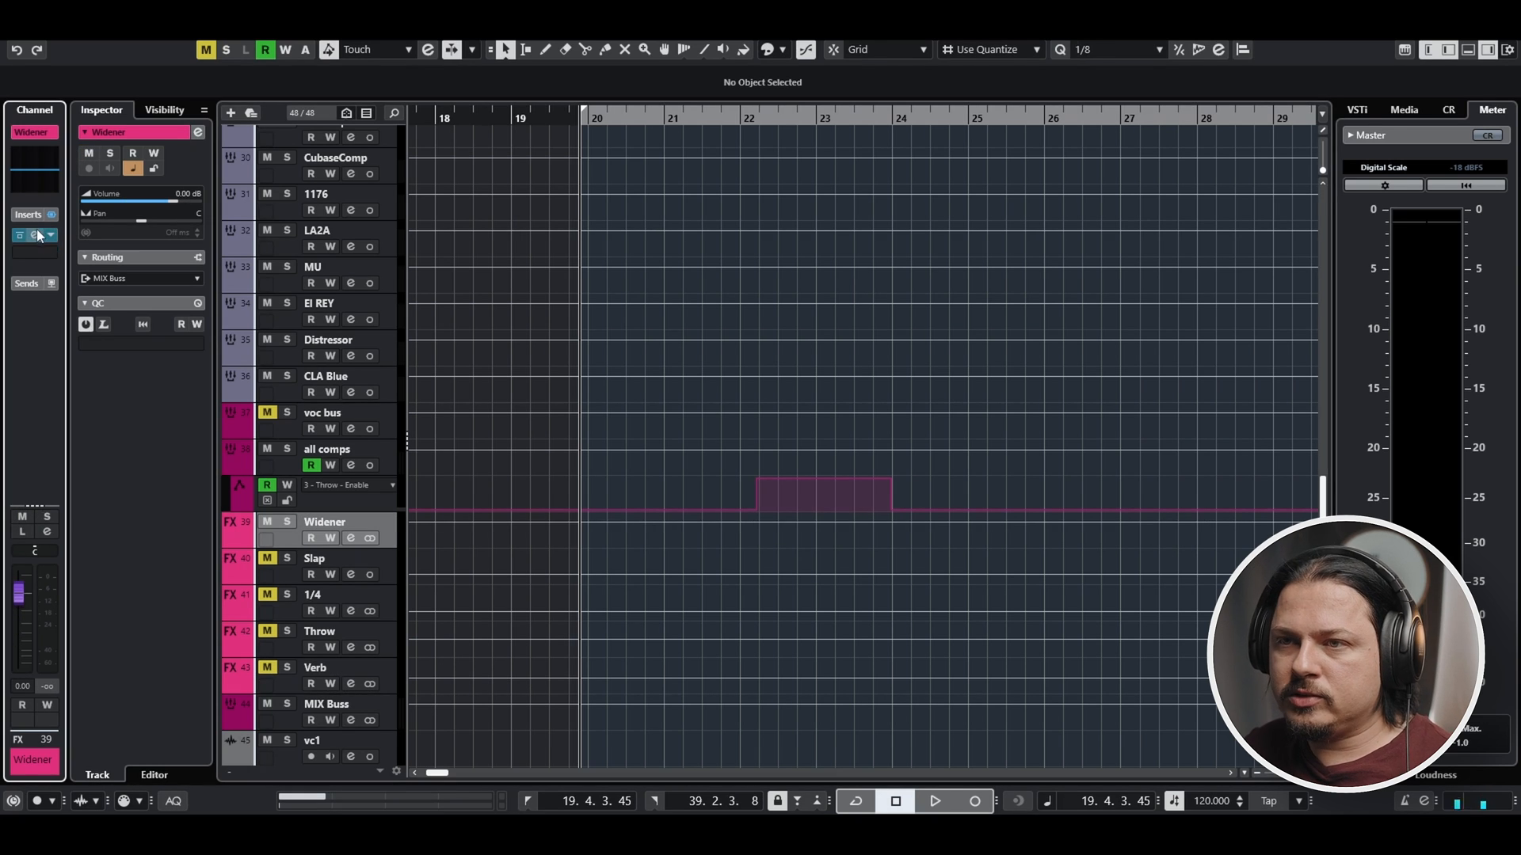
pyautogui.click(36, 235)
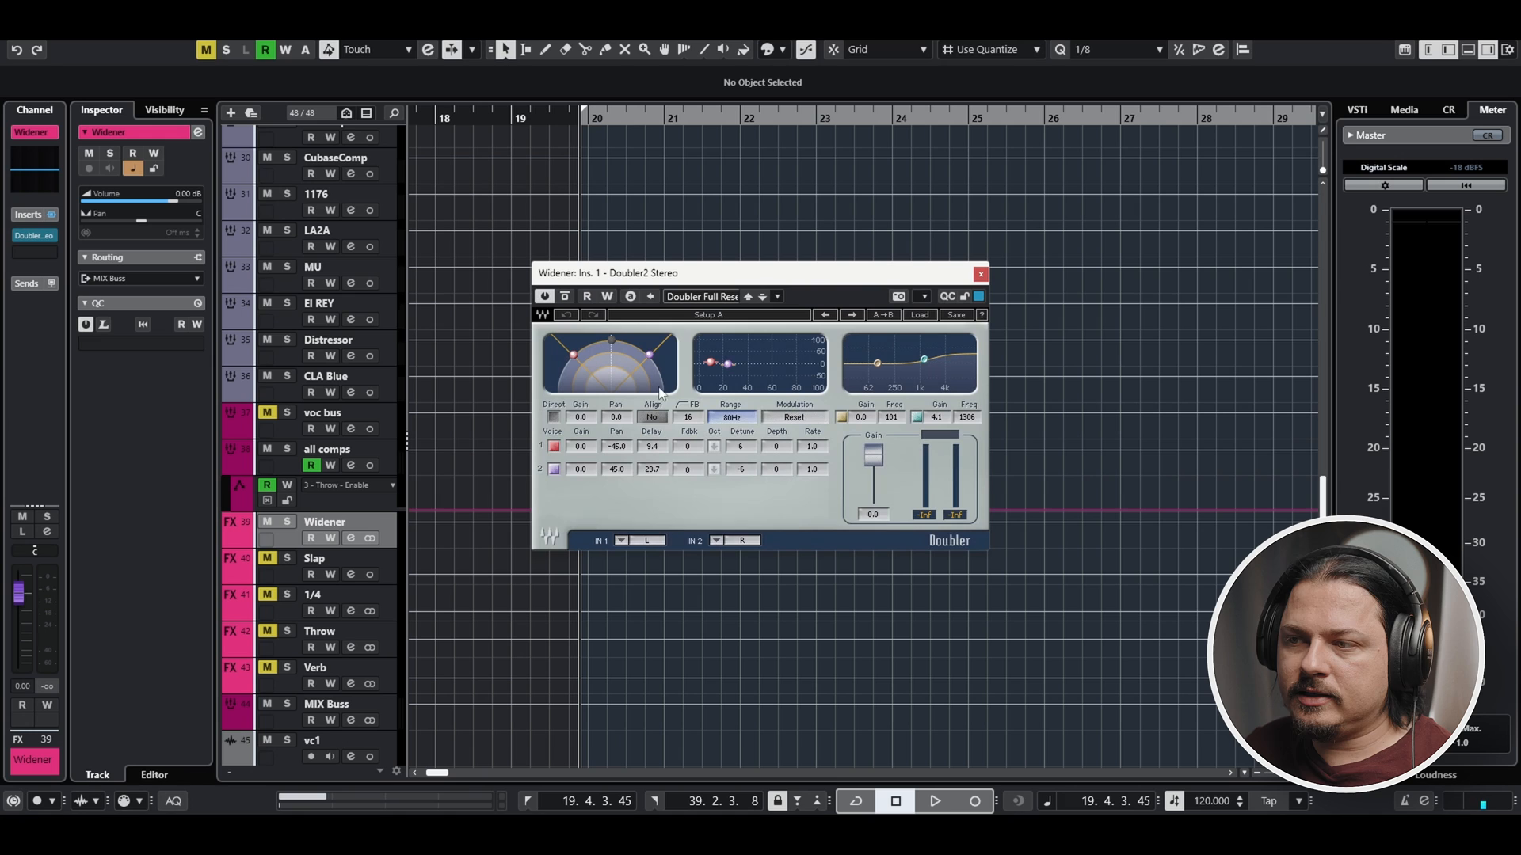
pyautogui.click(743, 448)
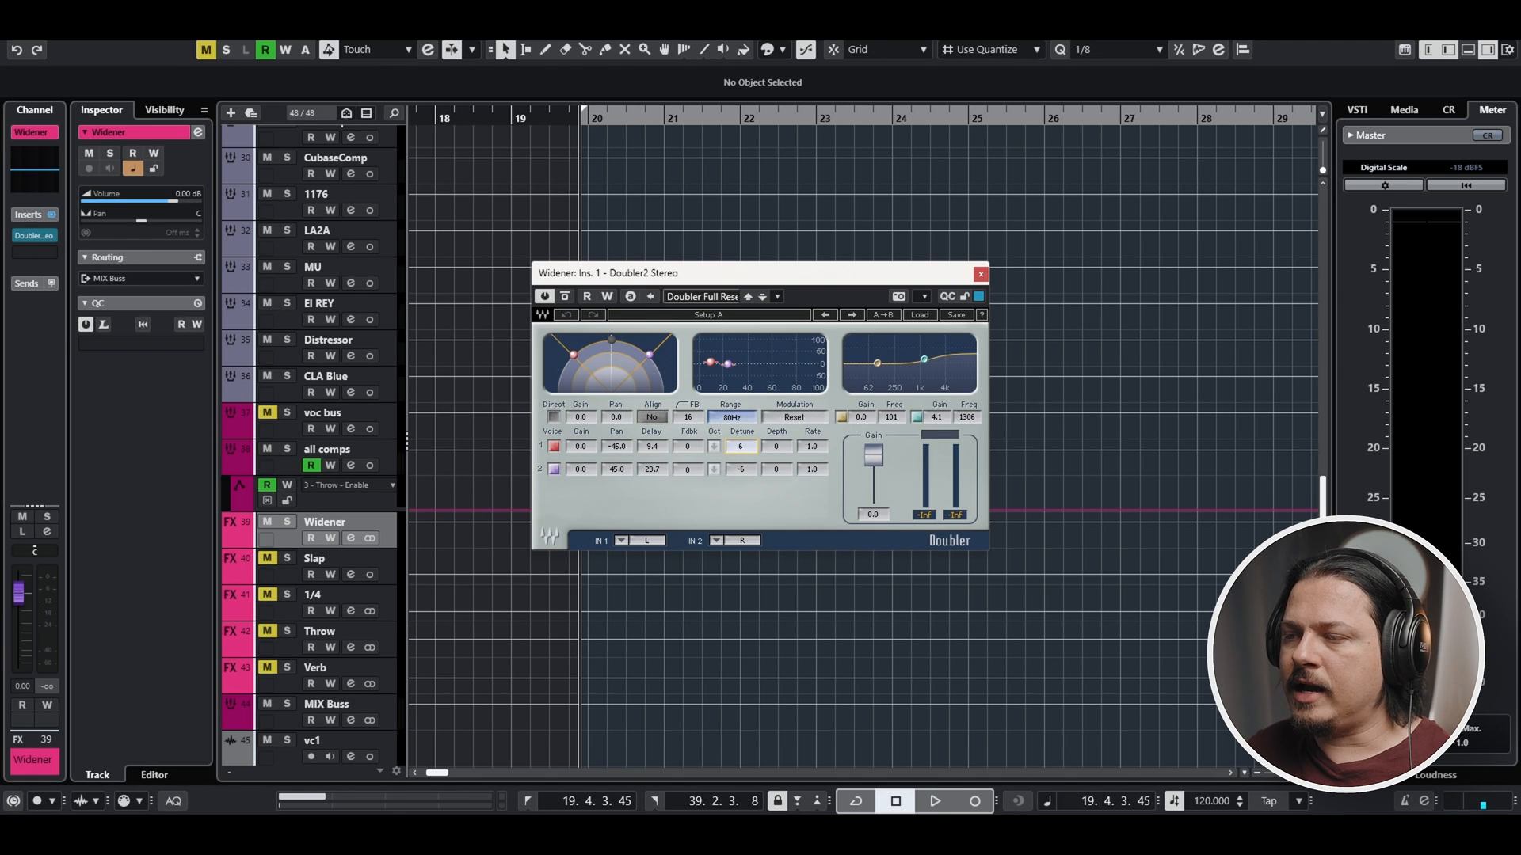
pyautogui.click(745, 469)
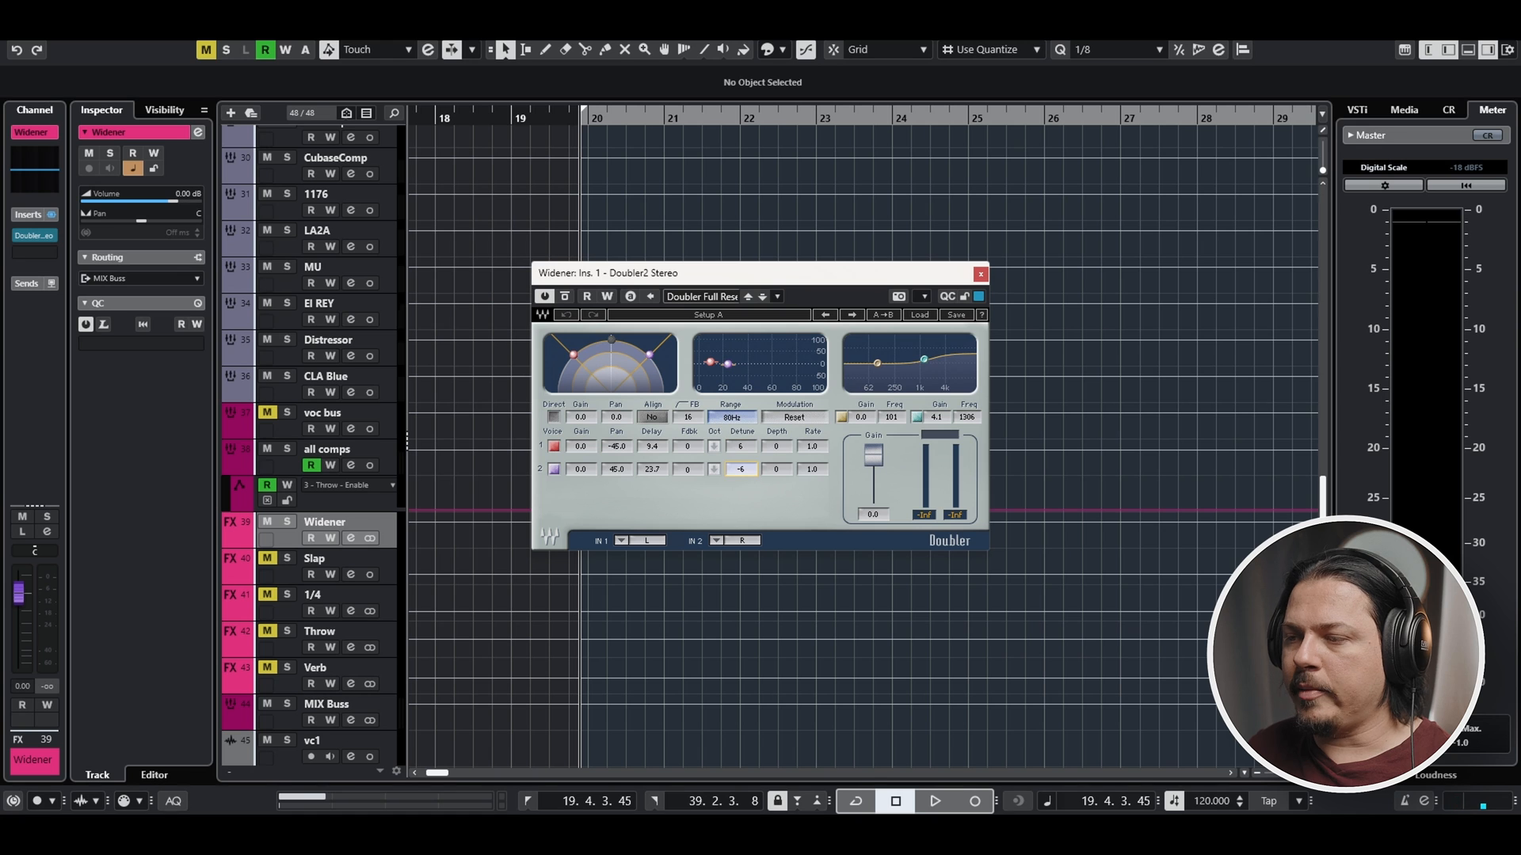
# Examine the first voice's detune and both voices' delay settings in the Widener's Doubler2 plug-in
pyautogui.click(748, 450)
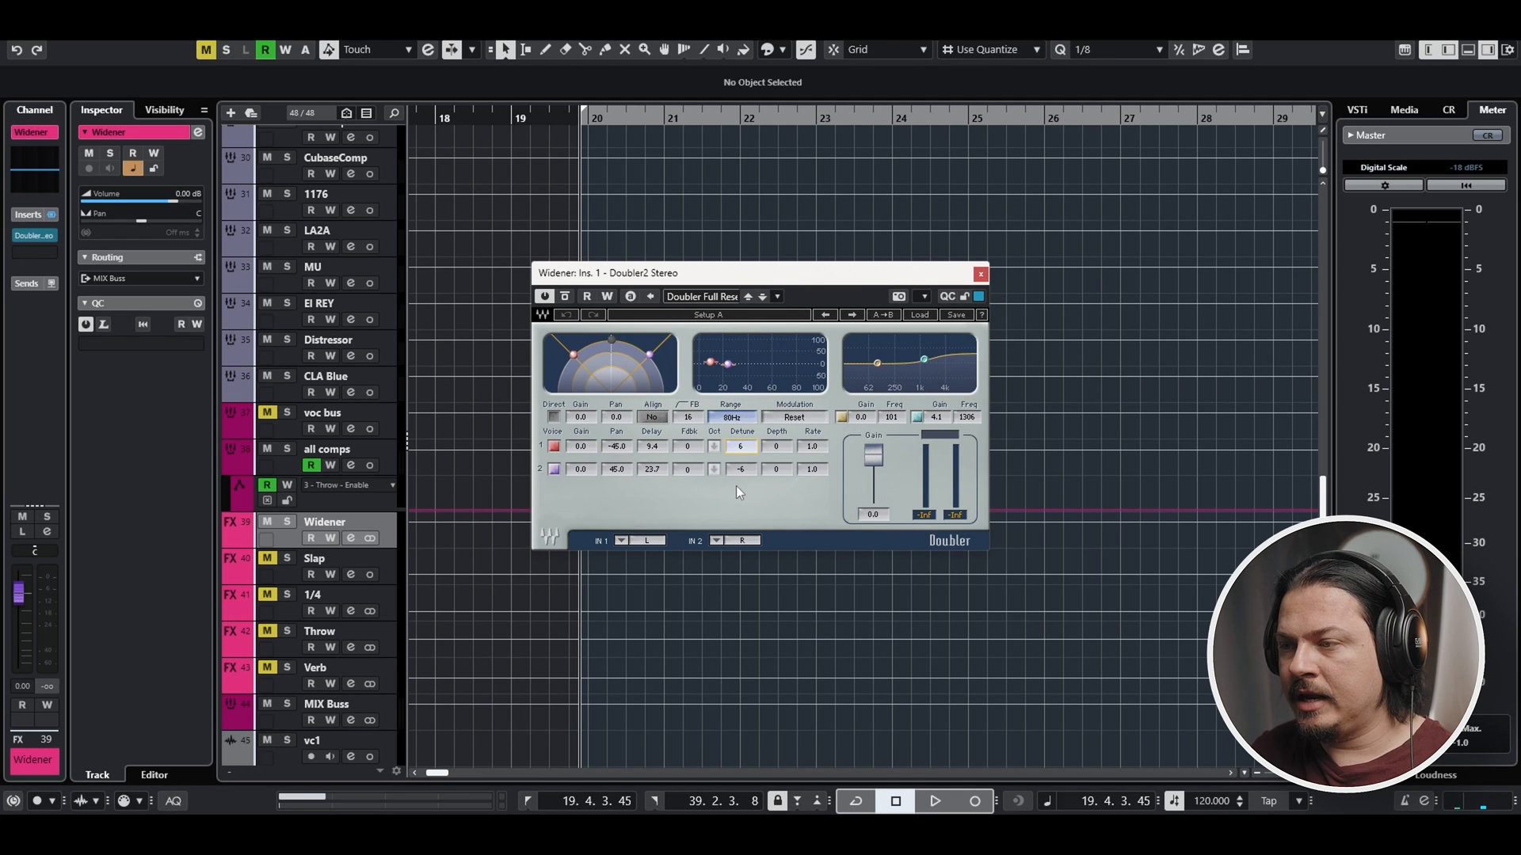
pyautogui.click(653, 448)
pyautogui.click(657, 472)
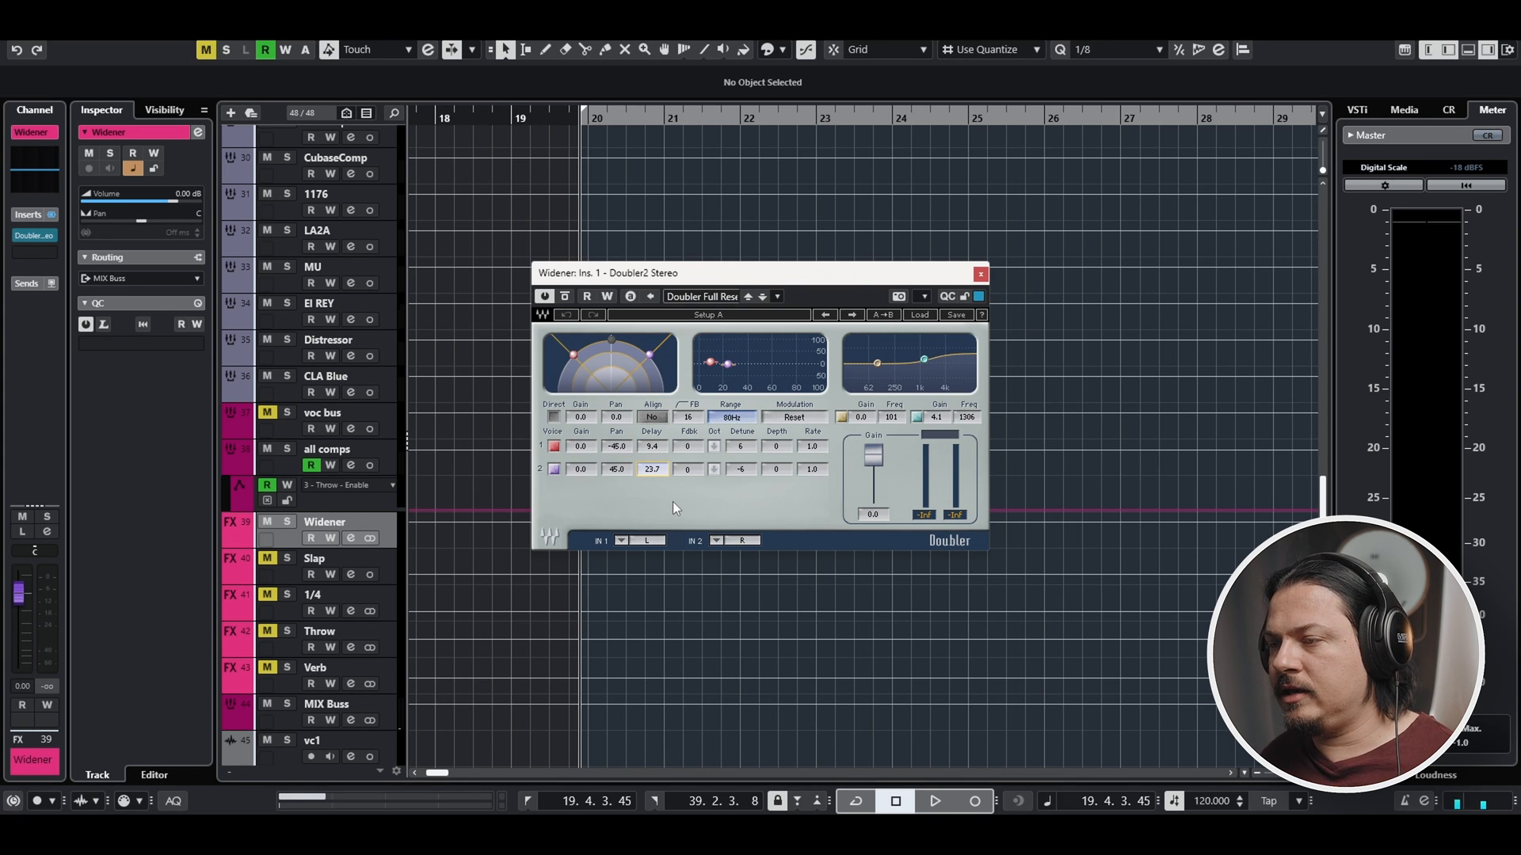
# Enable the Widener send on the all comps track and audition the Widener channel with Listen during playback, turning Listen off after stopping
pyautogui.click(326, 445)
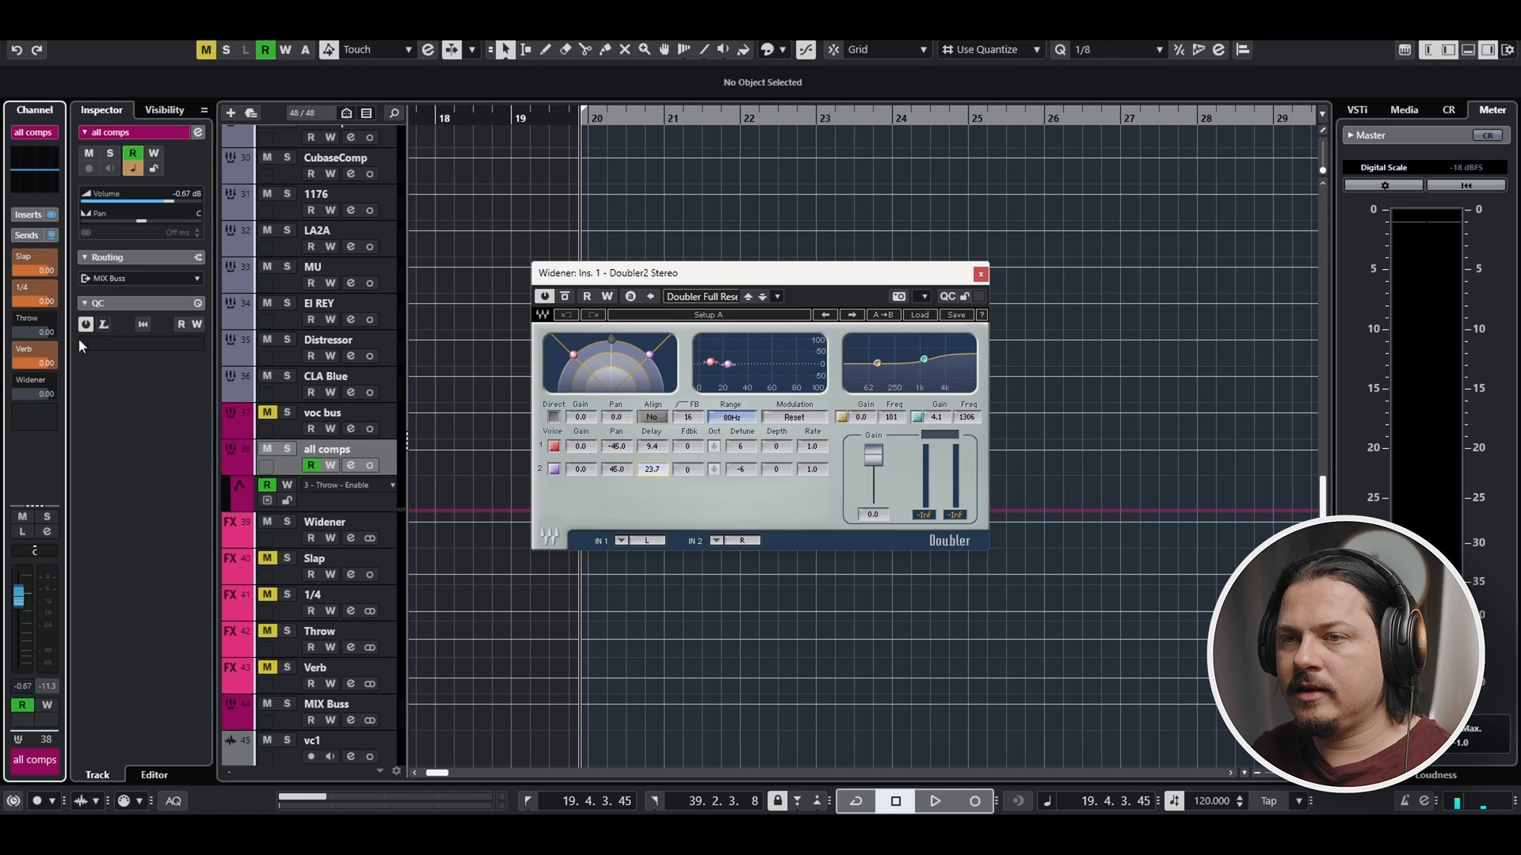
pyautogui.click(20, 380)
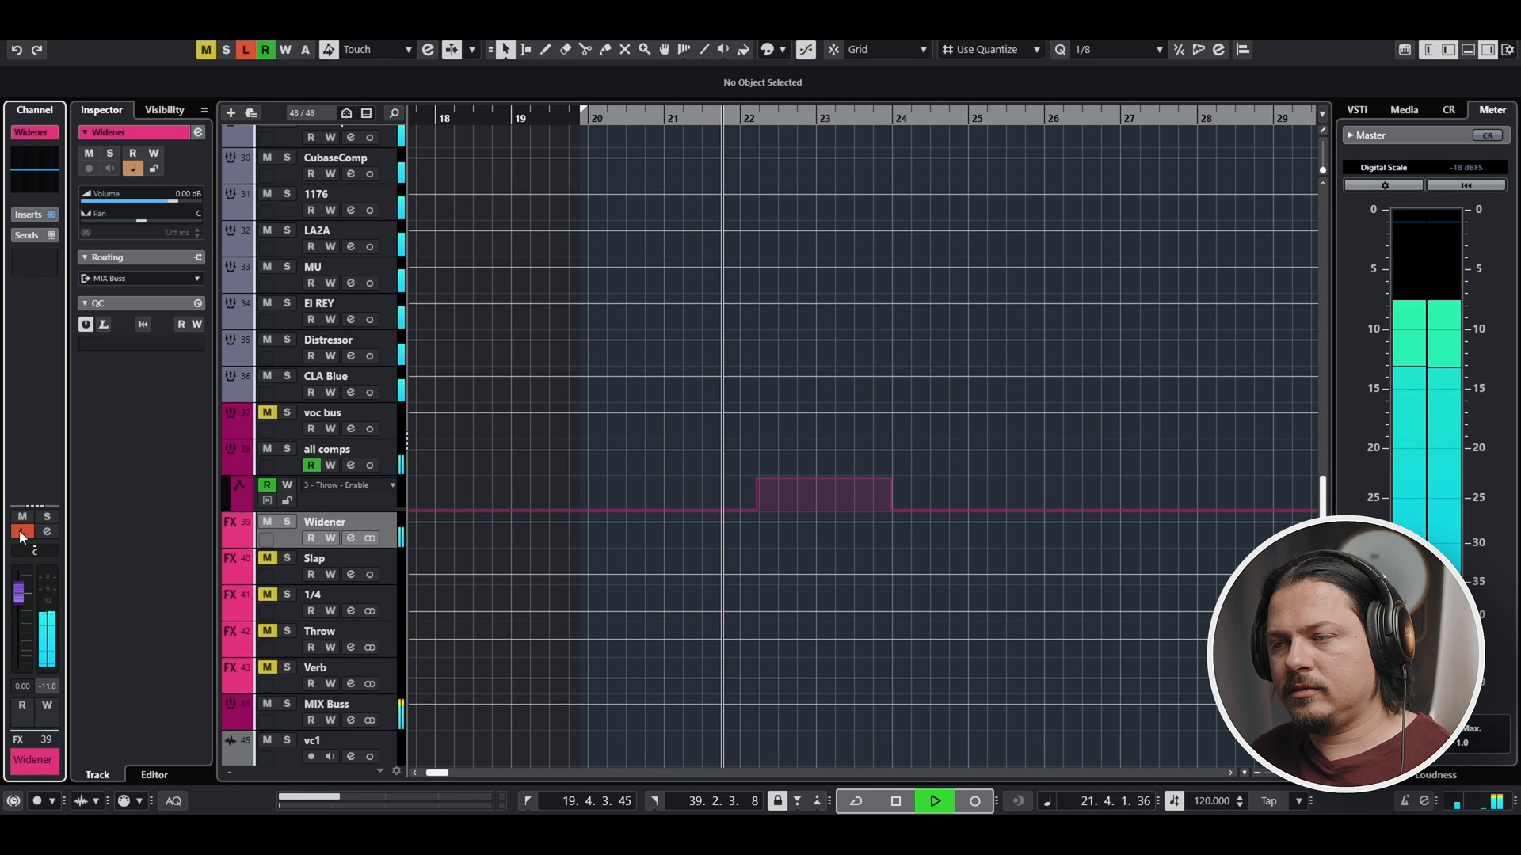
pyautogui.press('space')
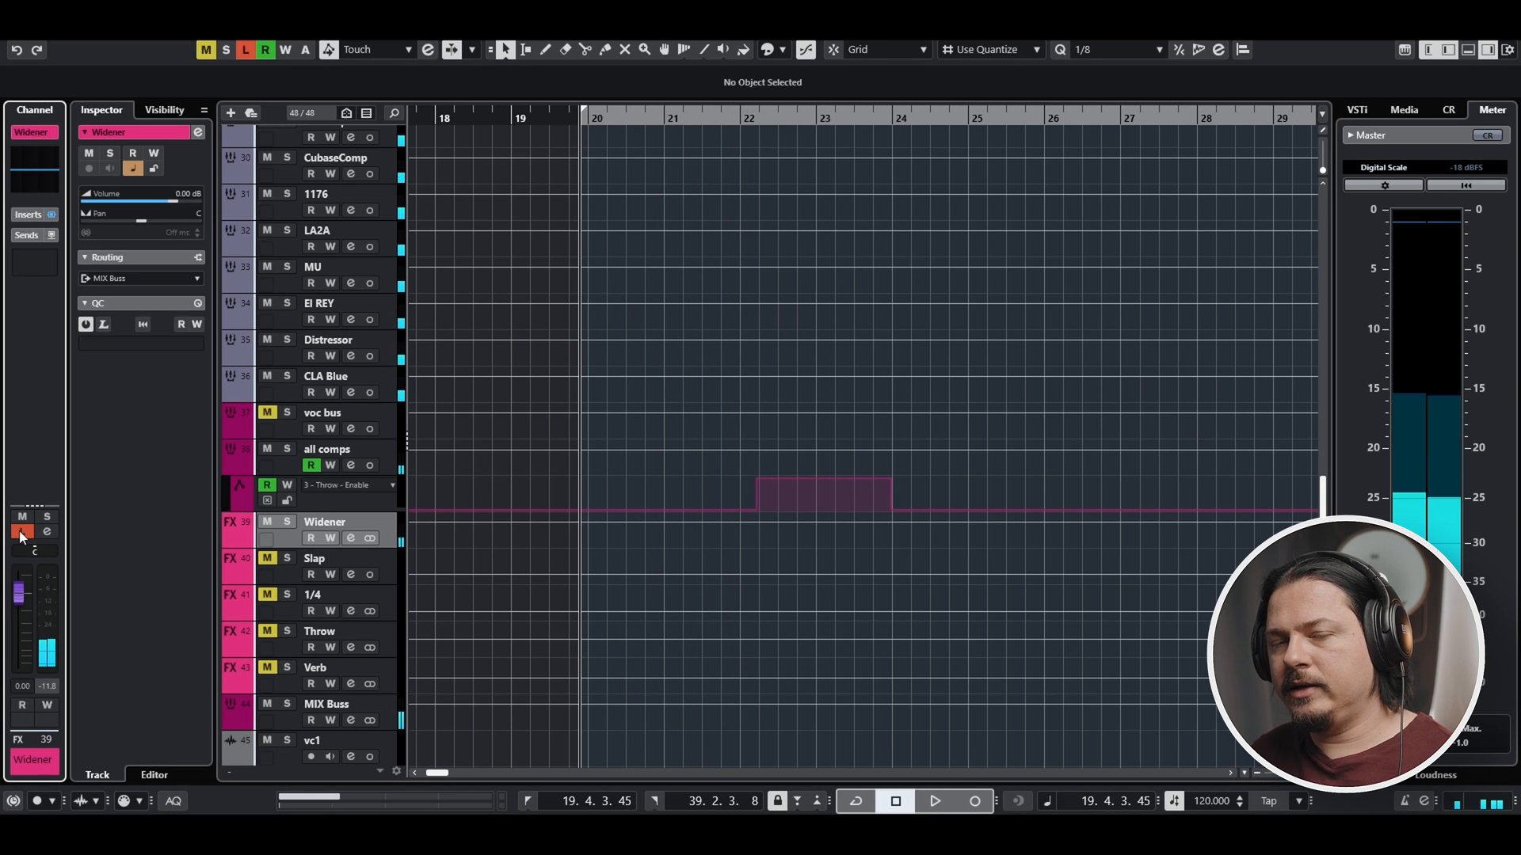
pyautogui.click(20, 531)
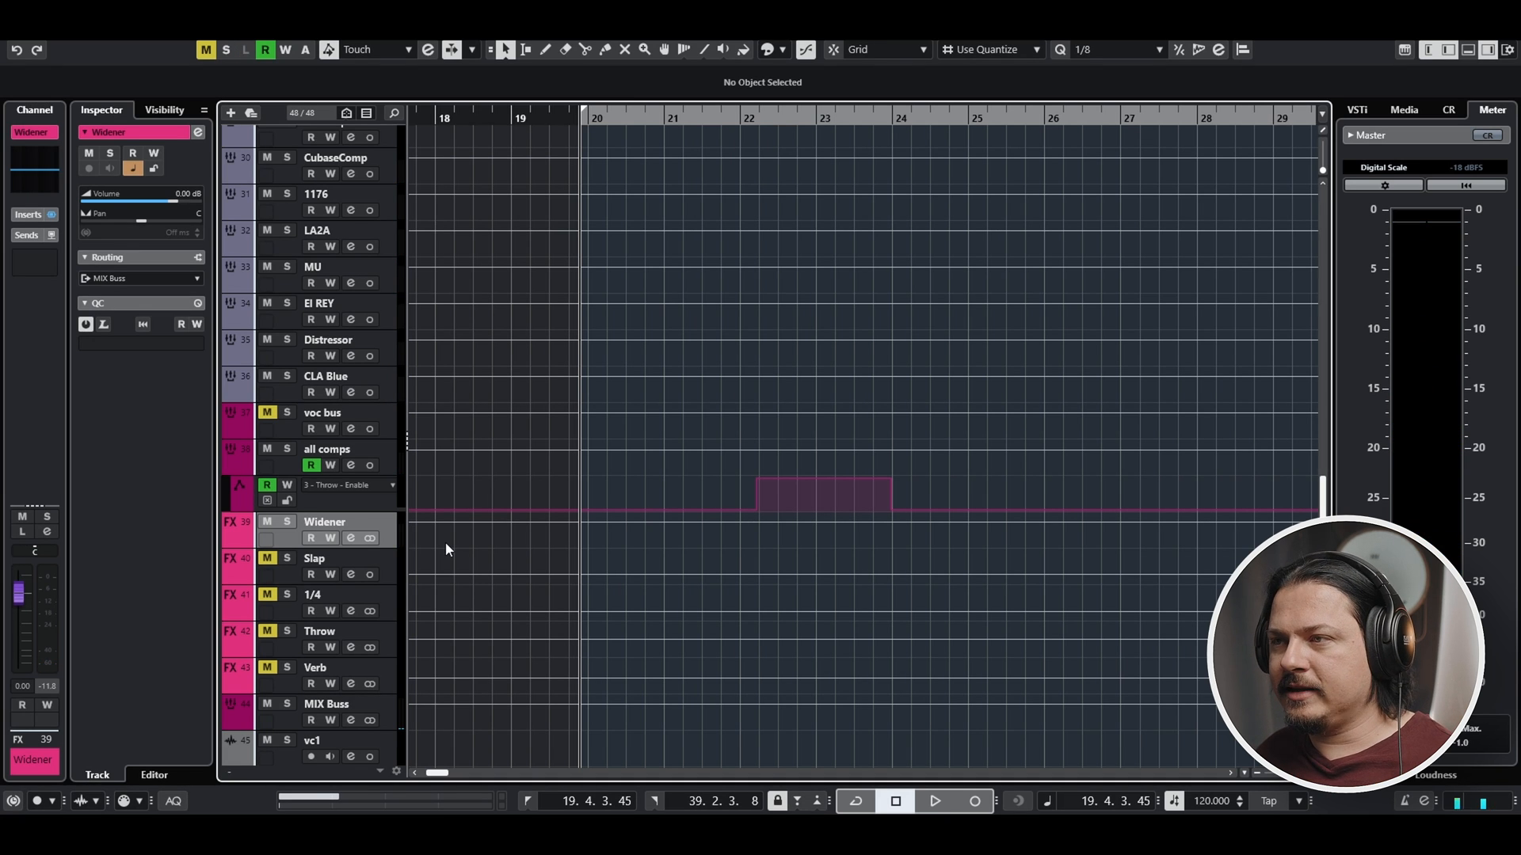
# Lower the Widener track's volume to -12.0 dB and play the passage from the left locator
pyautogui.moveTo(19, 593); pyautogui.dragTo(17, 634)
pyautogui.press('space')
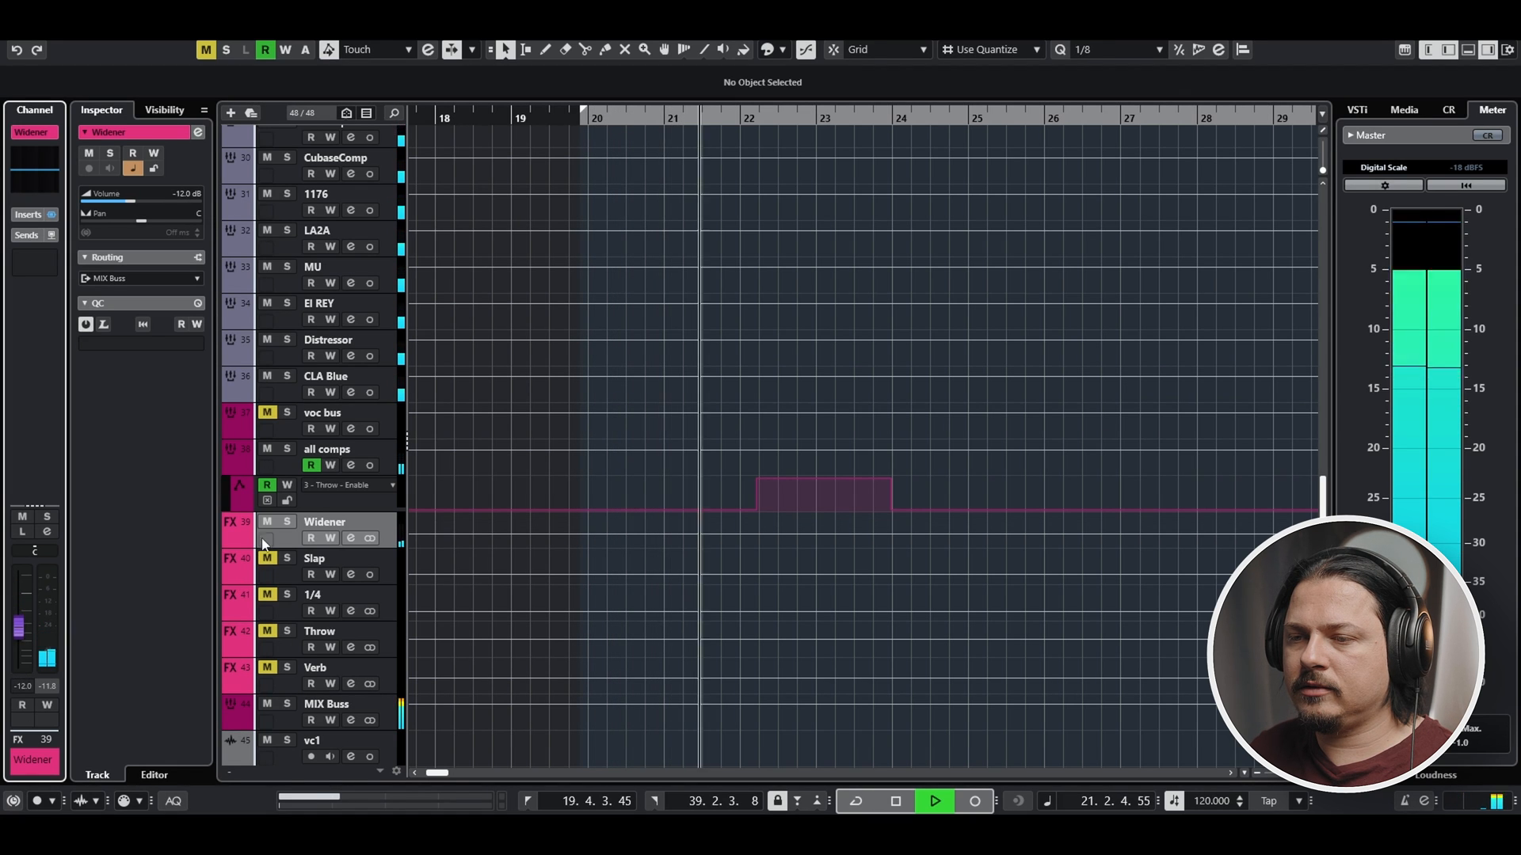
pyautogui.press('space')
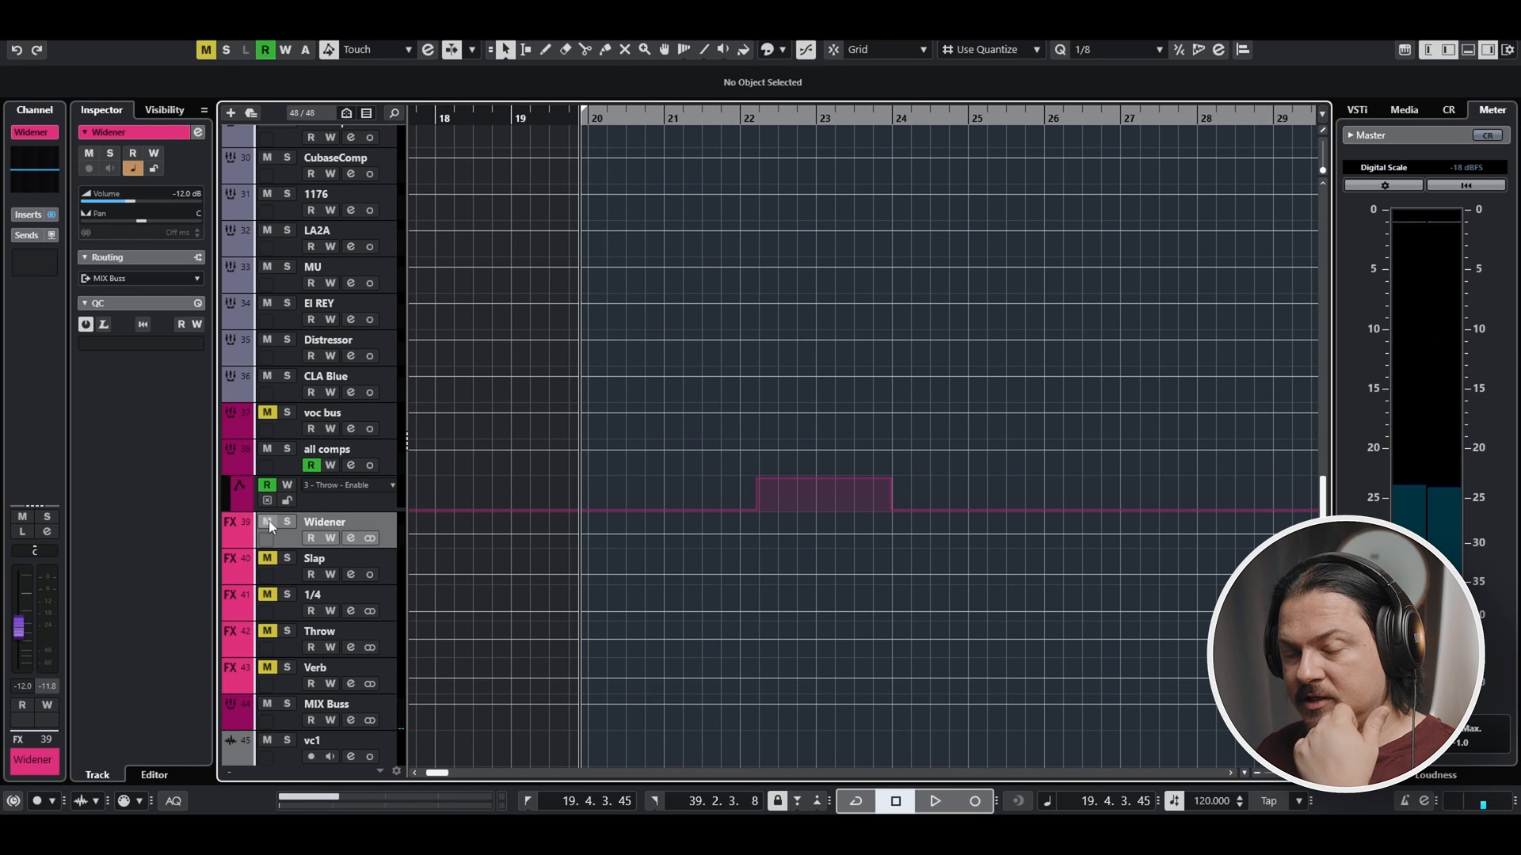
# Replay the passage comparing it with the Widener track muted and unmuted, leaving it unmuted when stopping playback
pyautogui.click(269, 521)
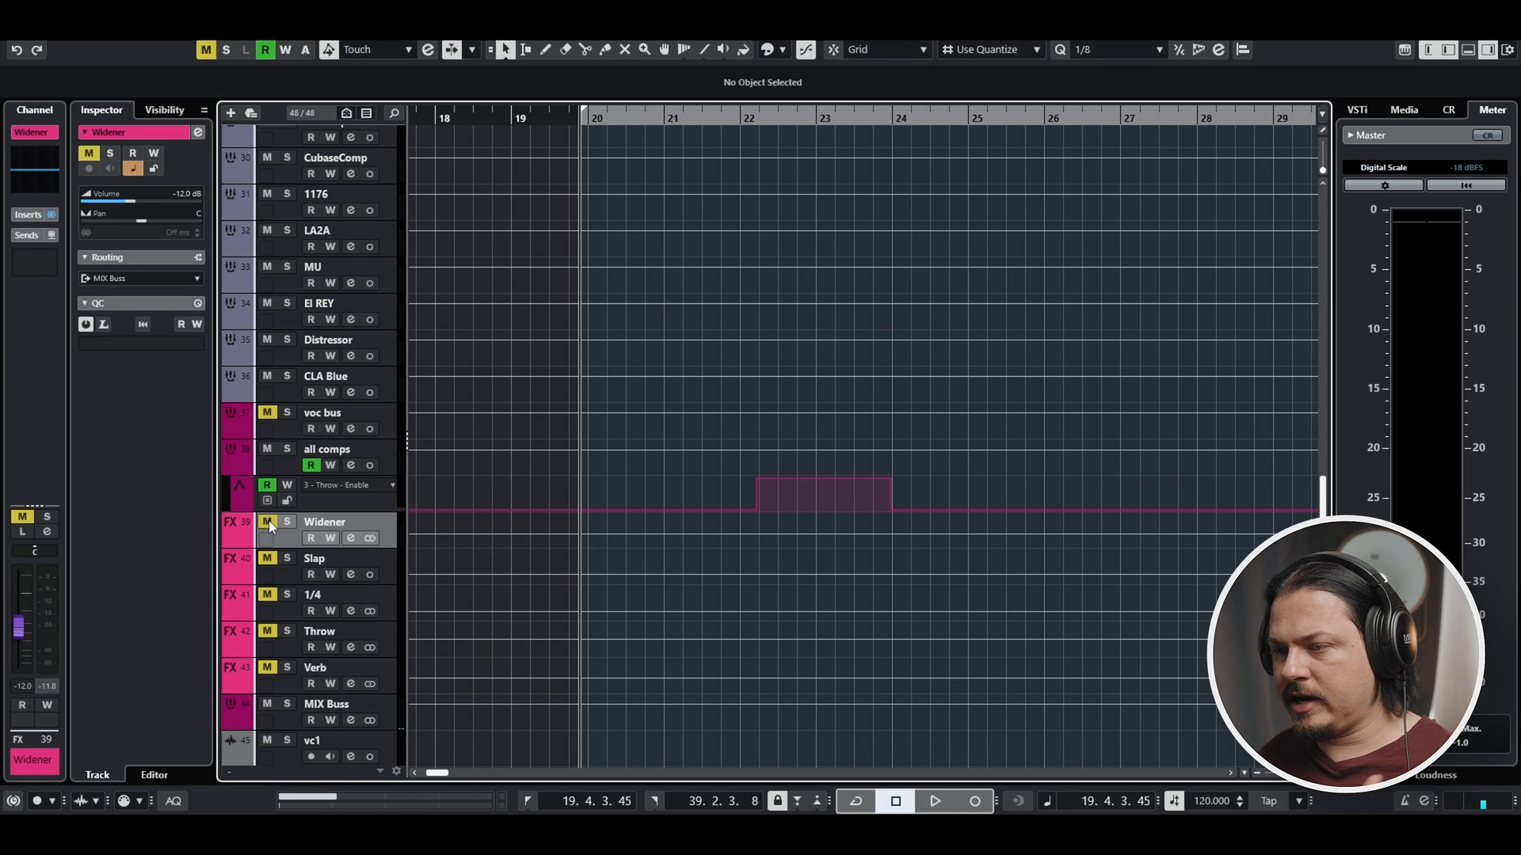
pyautogui.press('space')
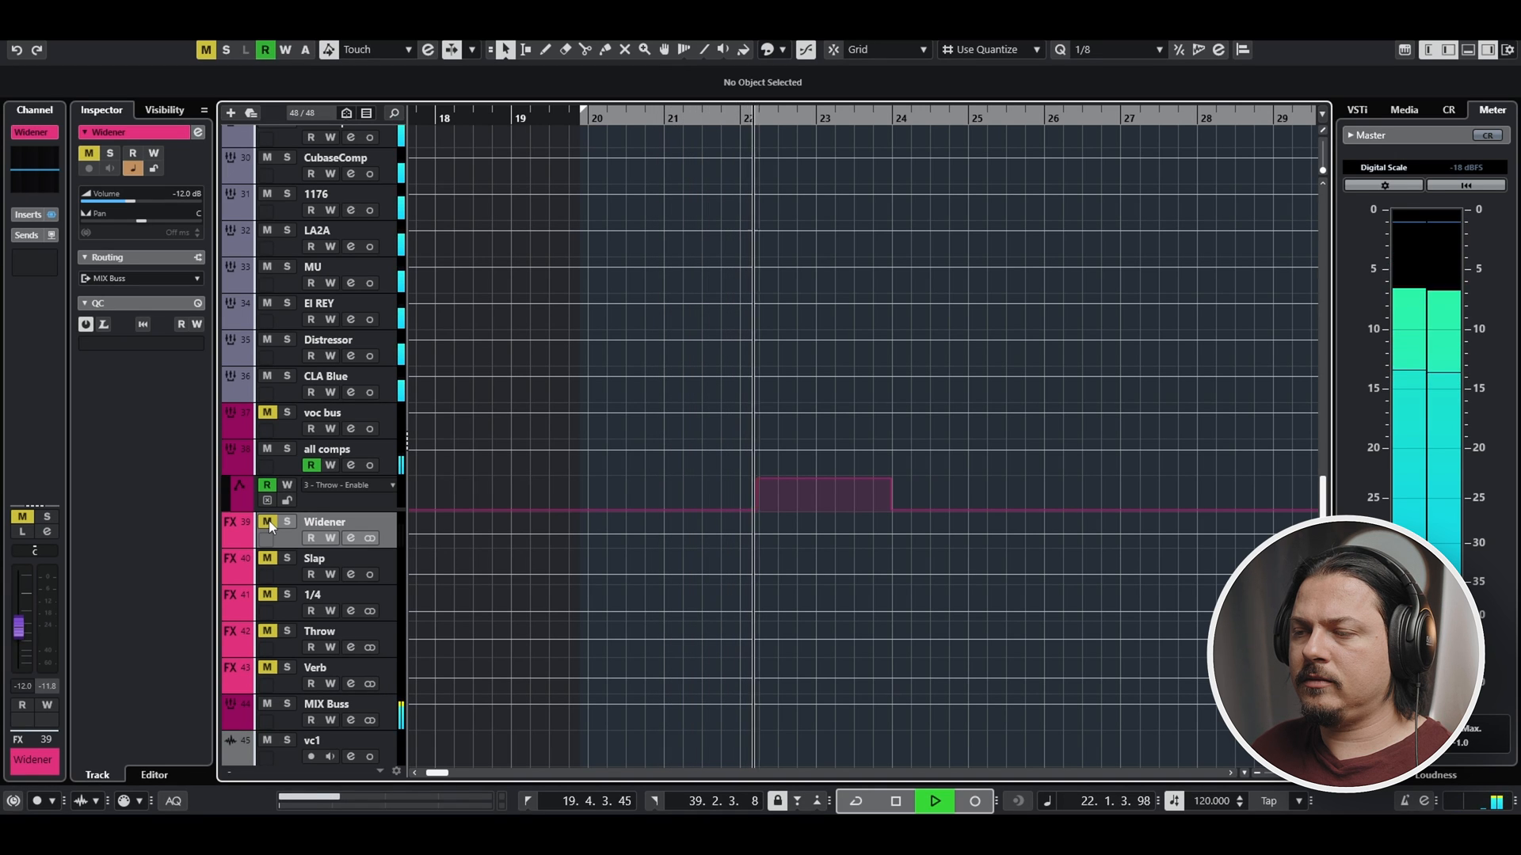
pyautogui.click(268, 521)
pyautogui.press('space')
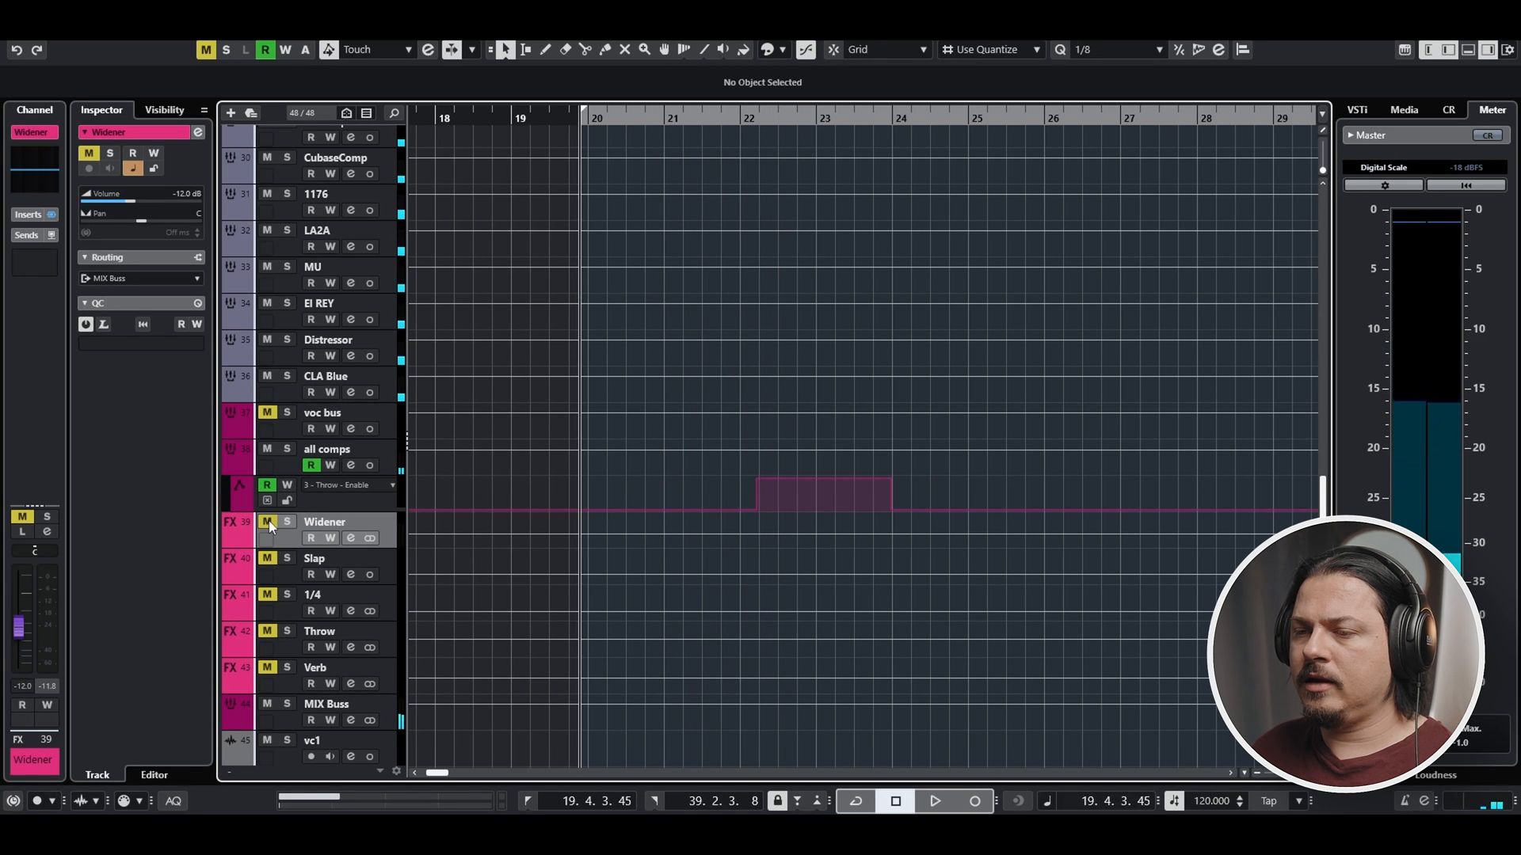
pyautogui.press('space')
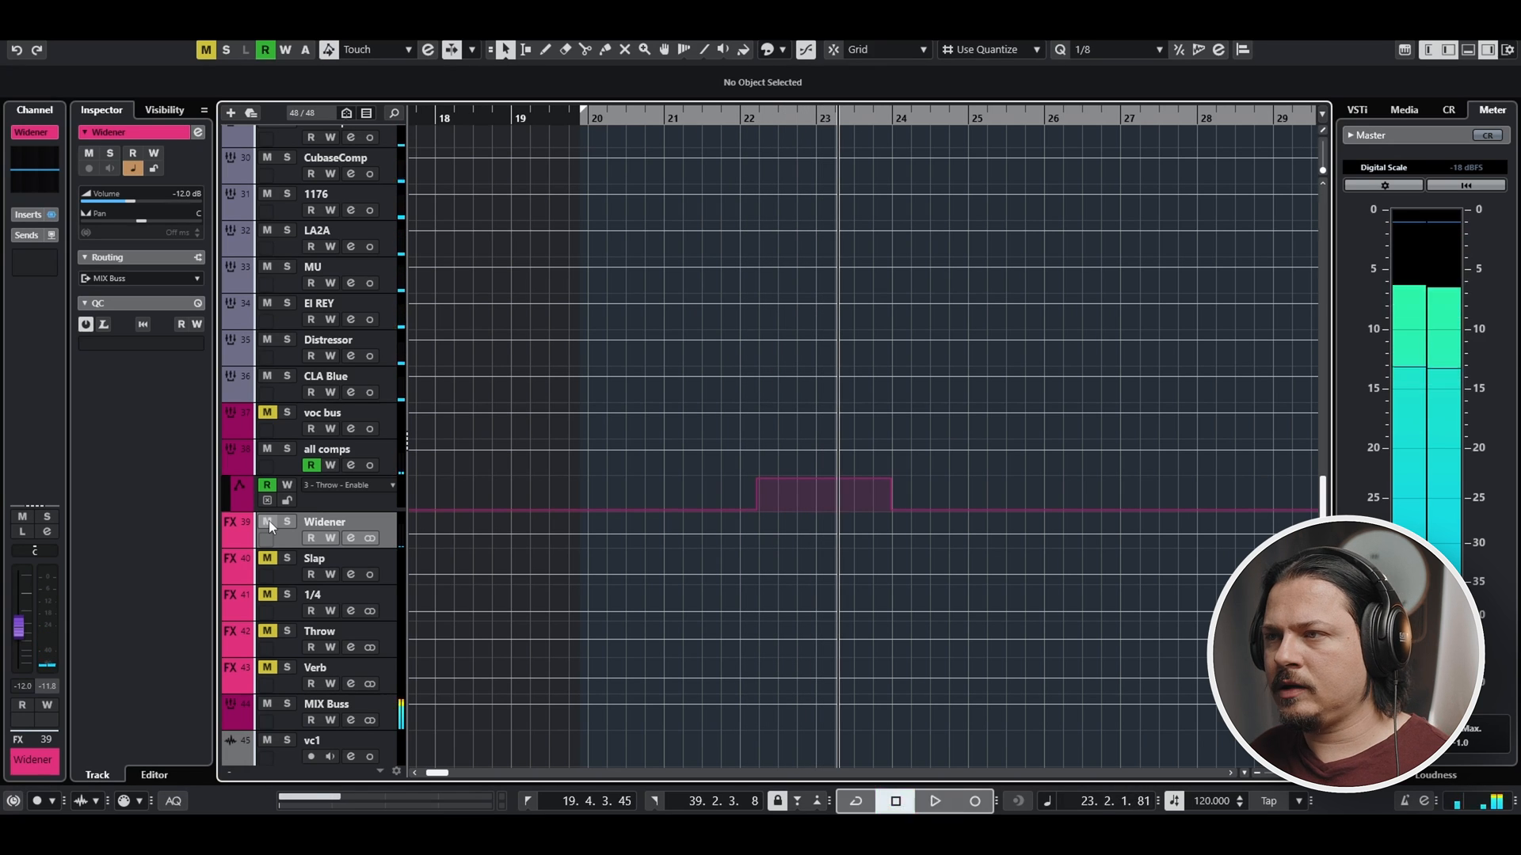
pyautogui.press('space')
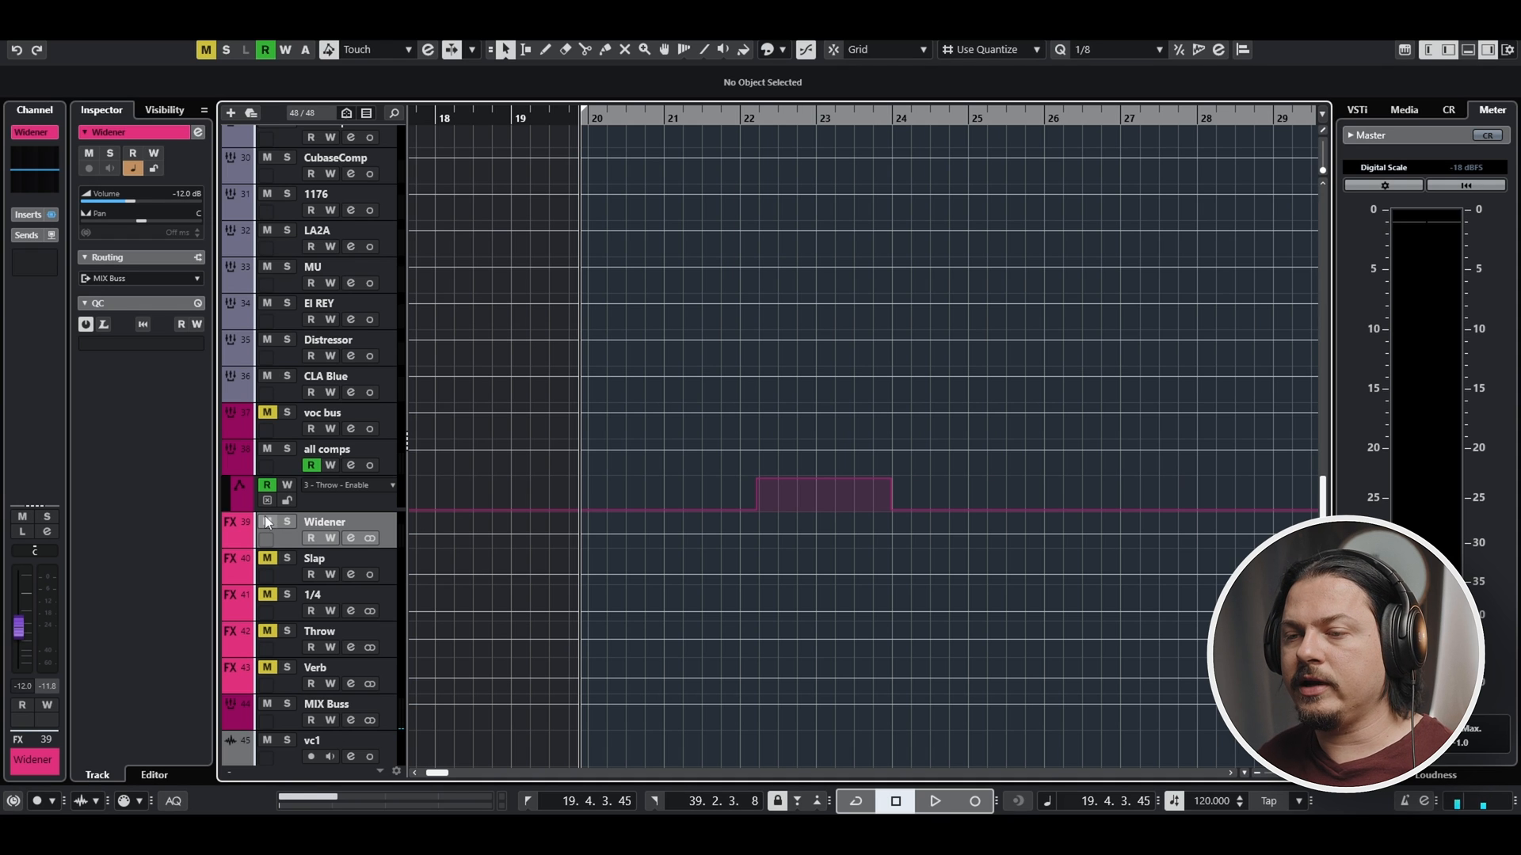
# Unmute the Slap, 1/4, Throw and Verb tracks and play the passage with all vocal effects active
pyautogui.click(267, 560)
pyautogui.click(274, 598)
pyautogui.click(267, 632)
pyautogui.click(268, 668)
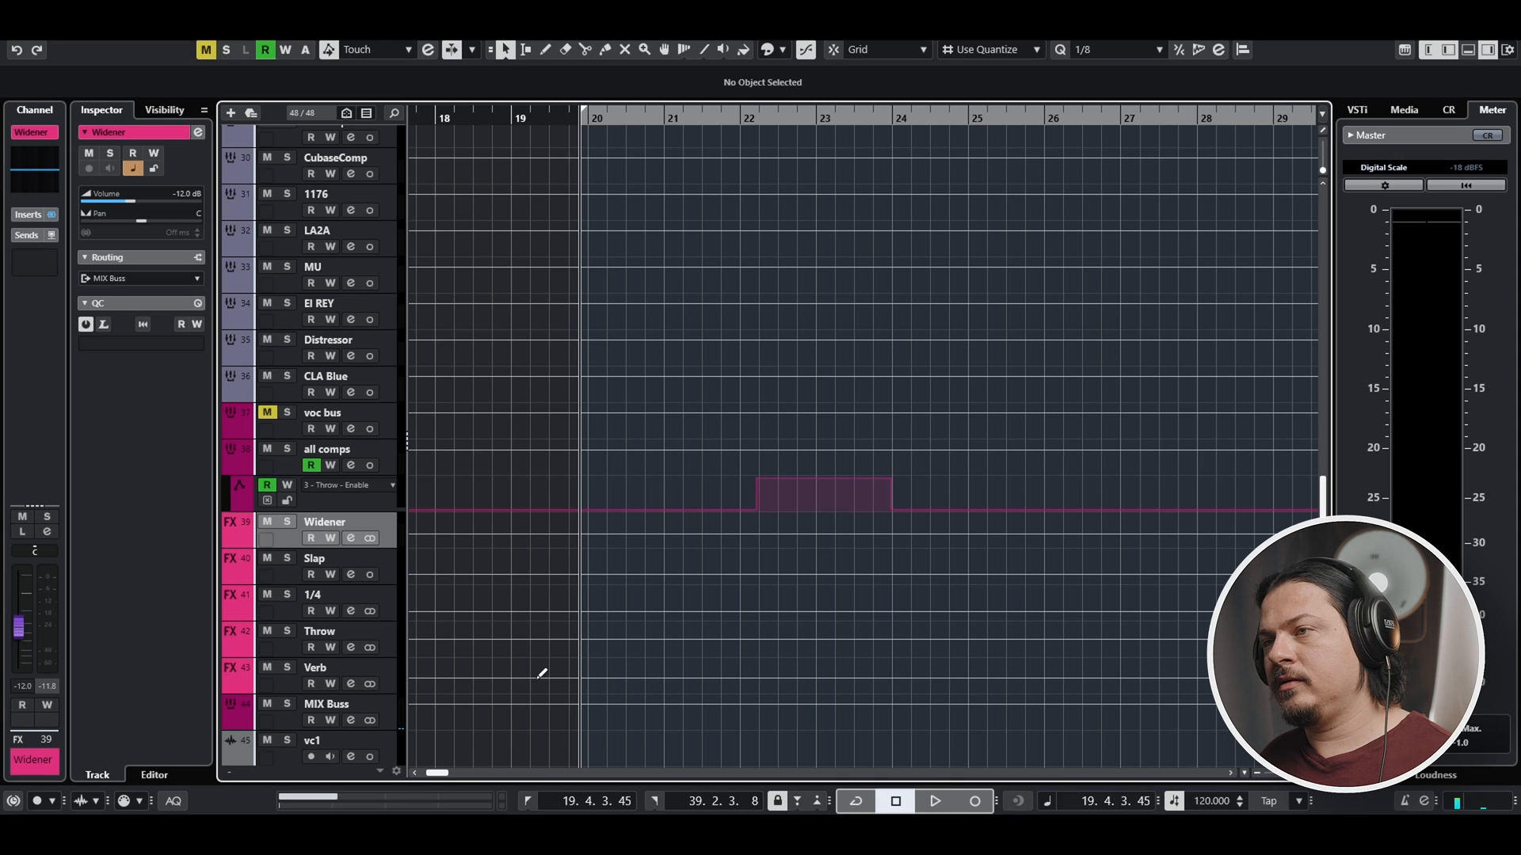
pyautogui.press('space')
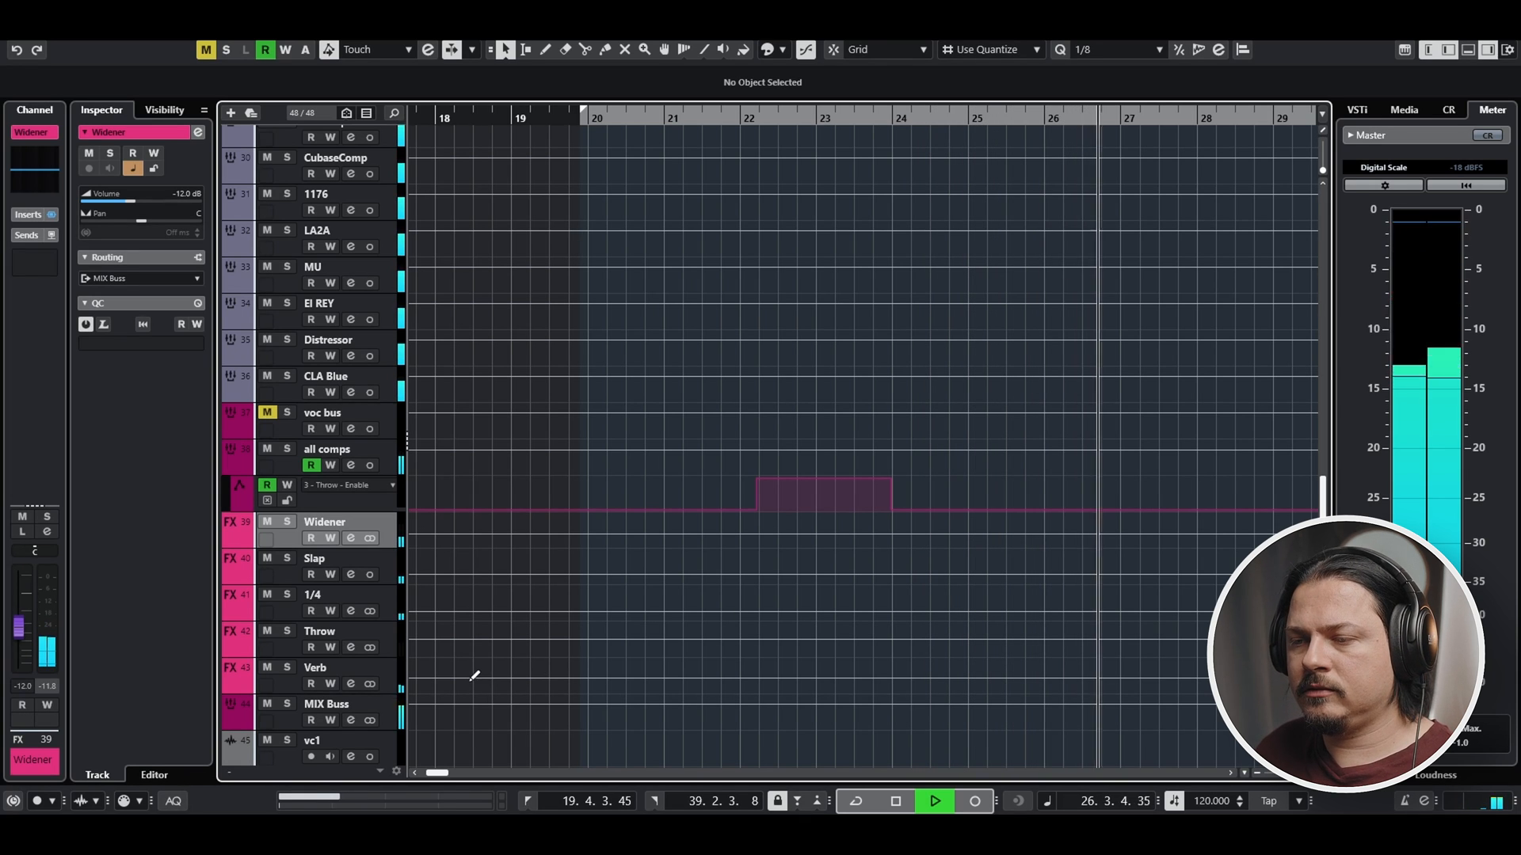
pyautogui.press('space')
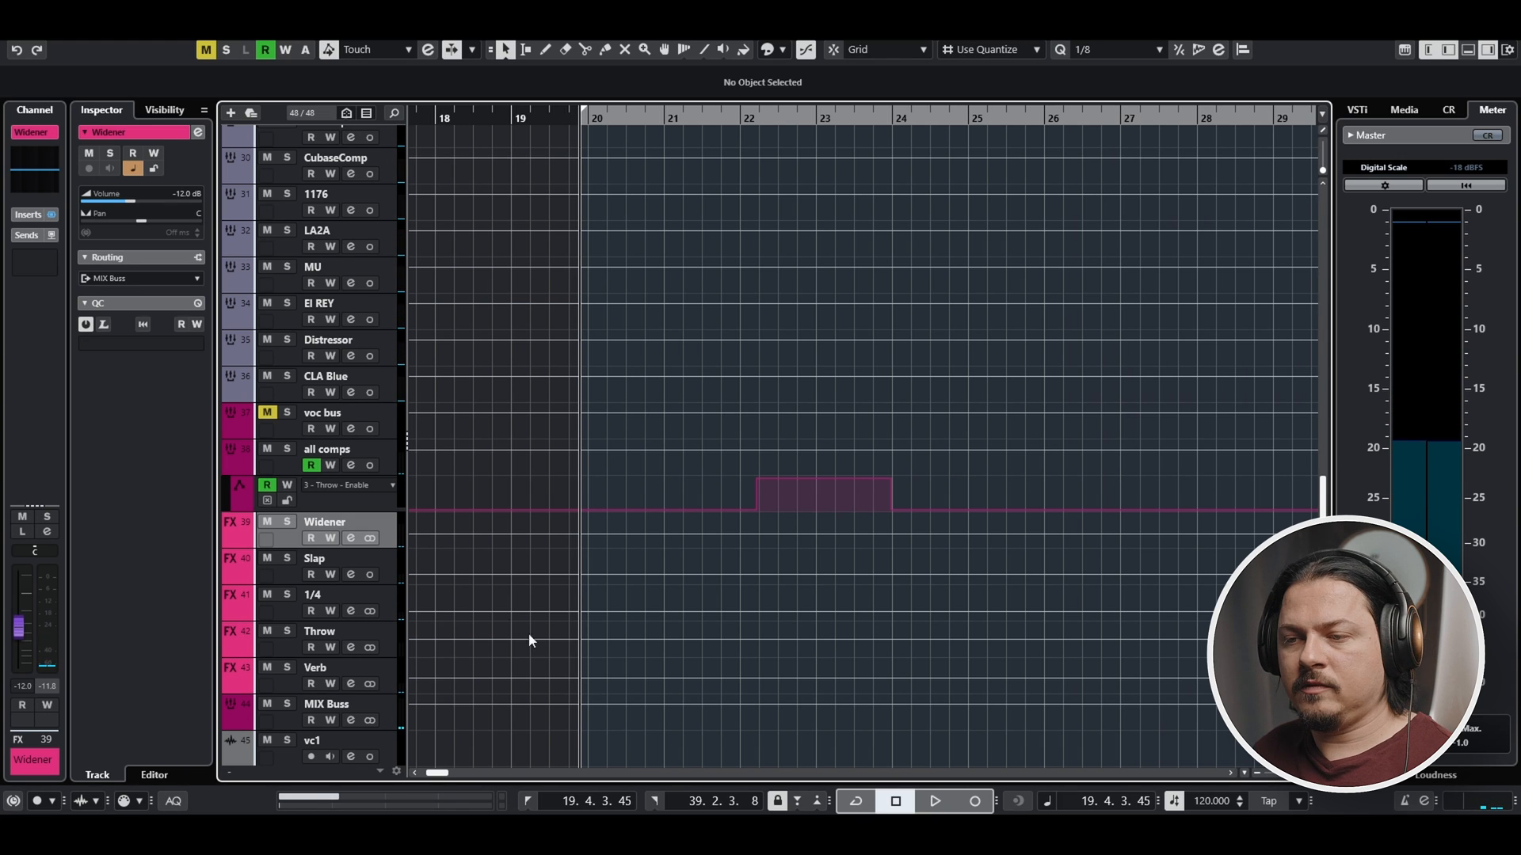
# Review the volume settings of the Slap and 1/4 delay tracks
pyautogui.click(331, 566)
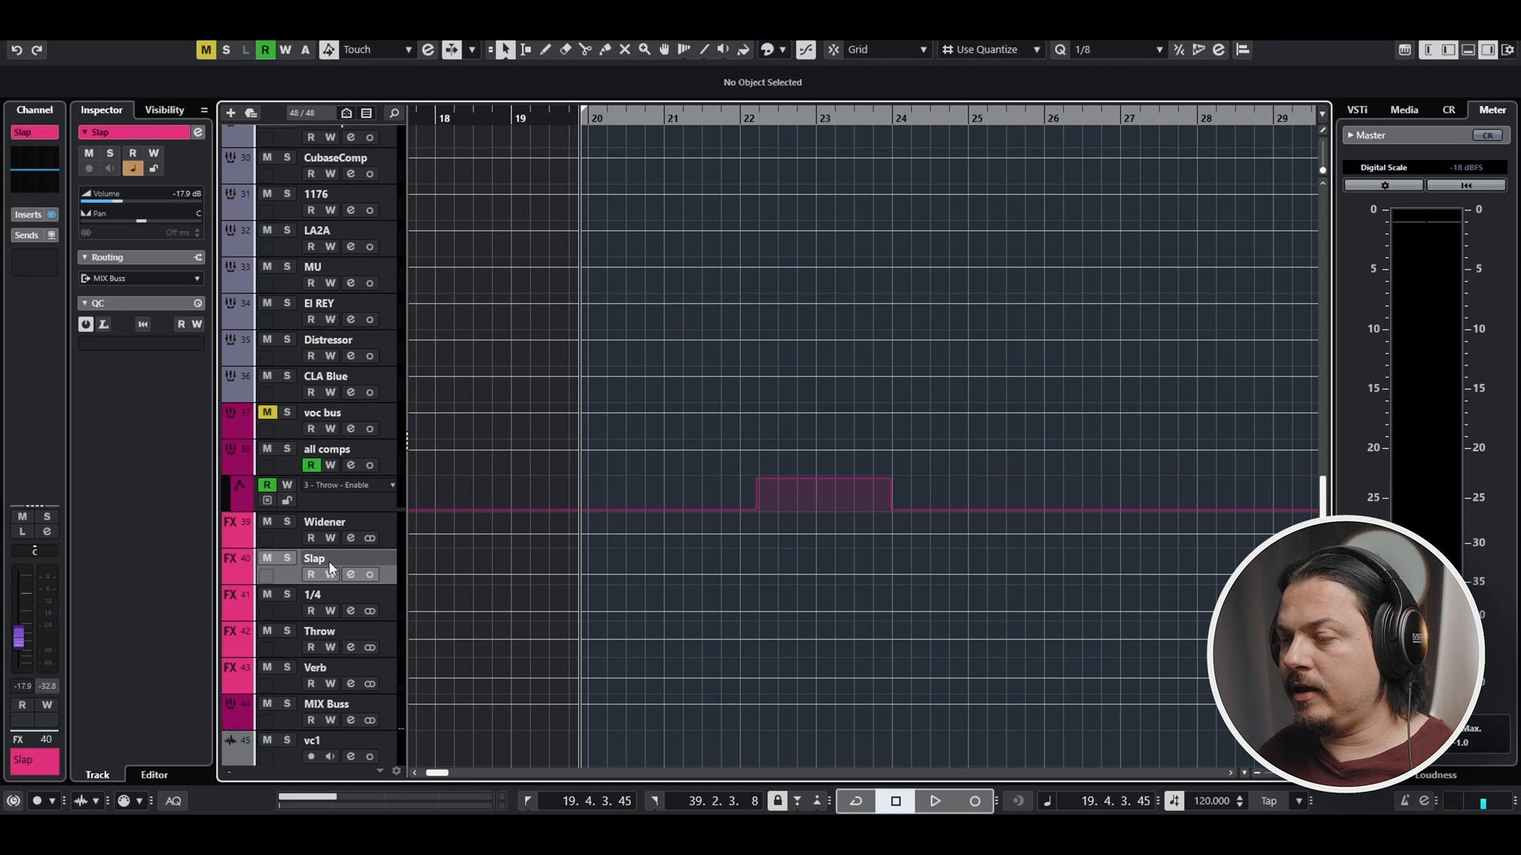
pyautogui.click(331, 592)
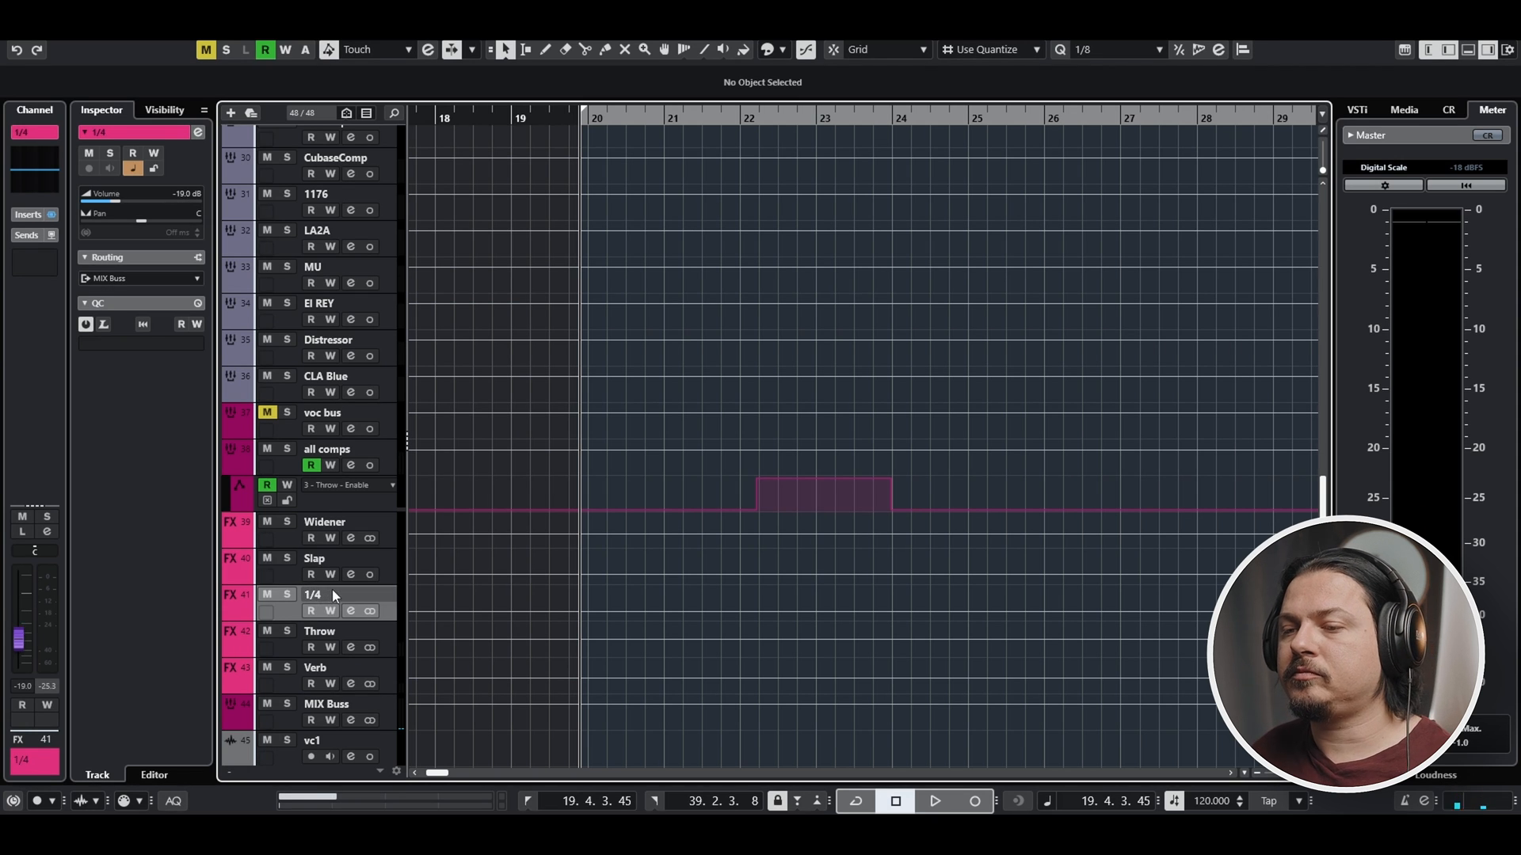
pyautogui.click(310, 564)
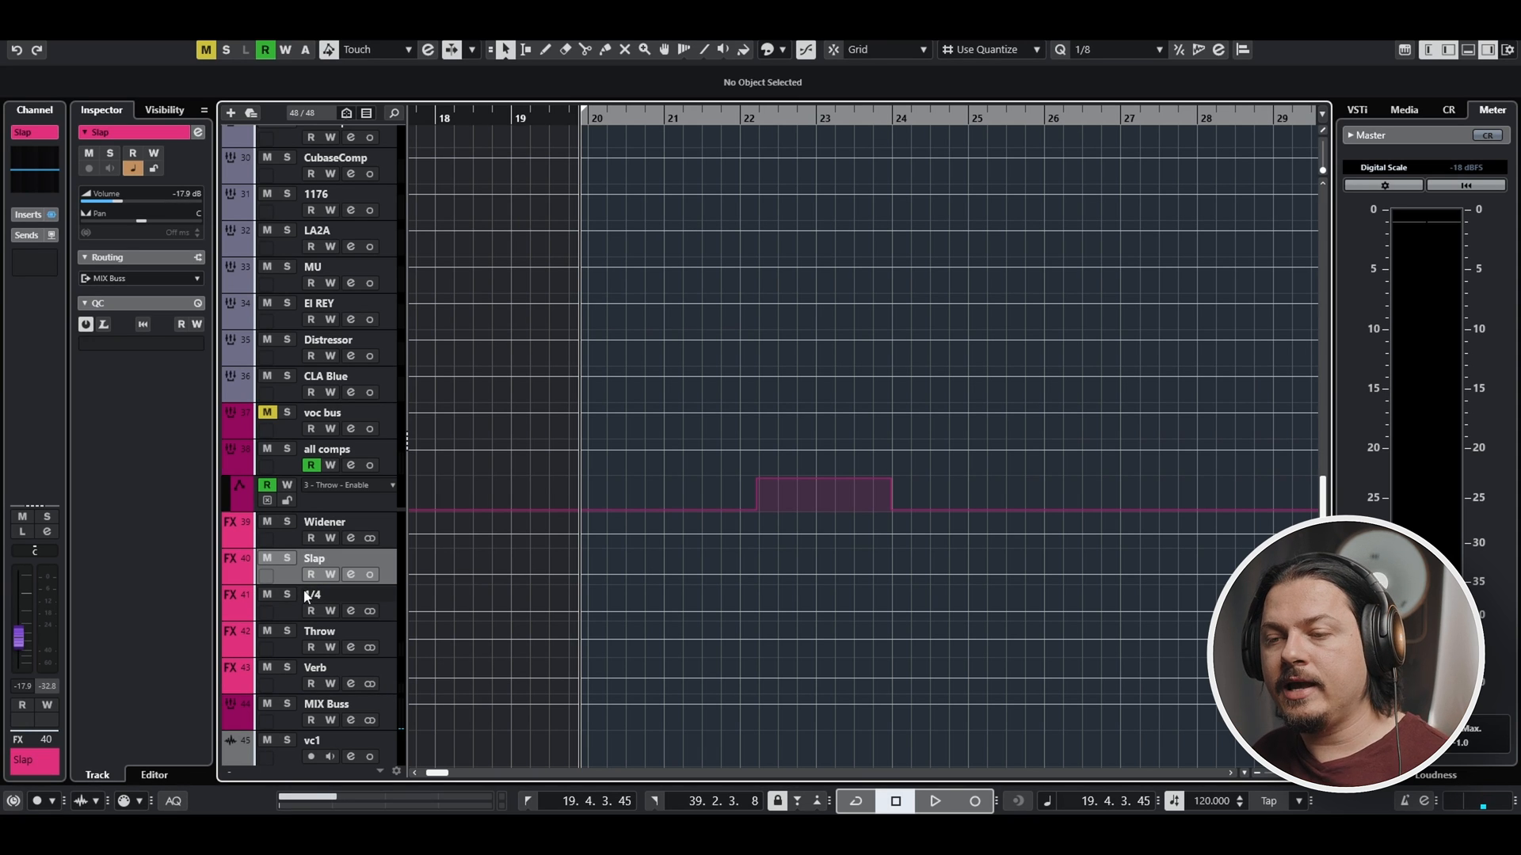
pyautogui.click(310, 599)
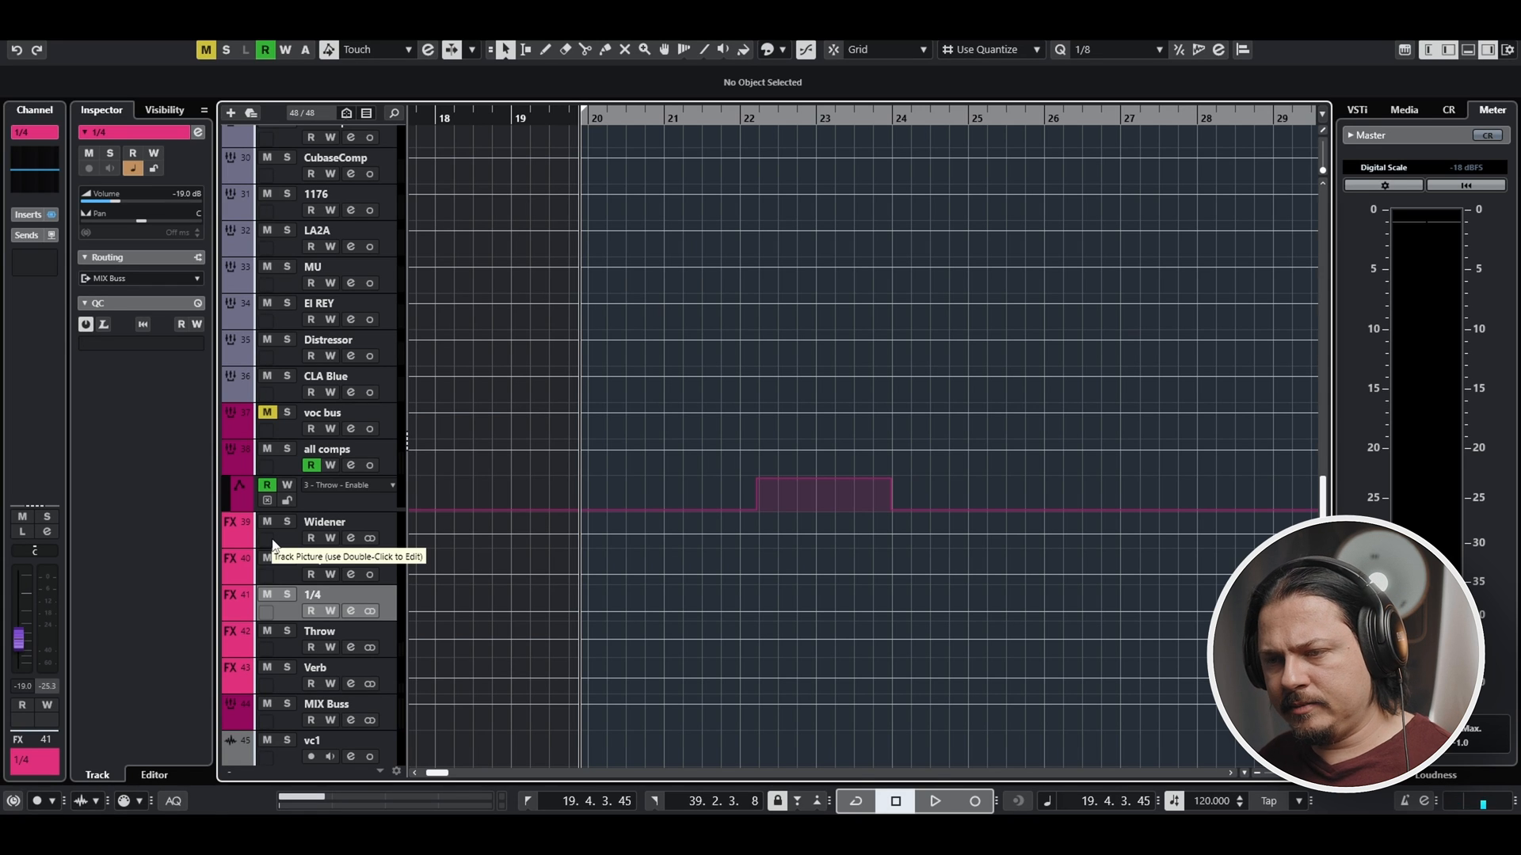
pyautogui.click(344, 557)
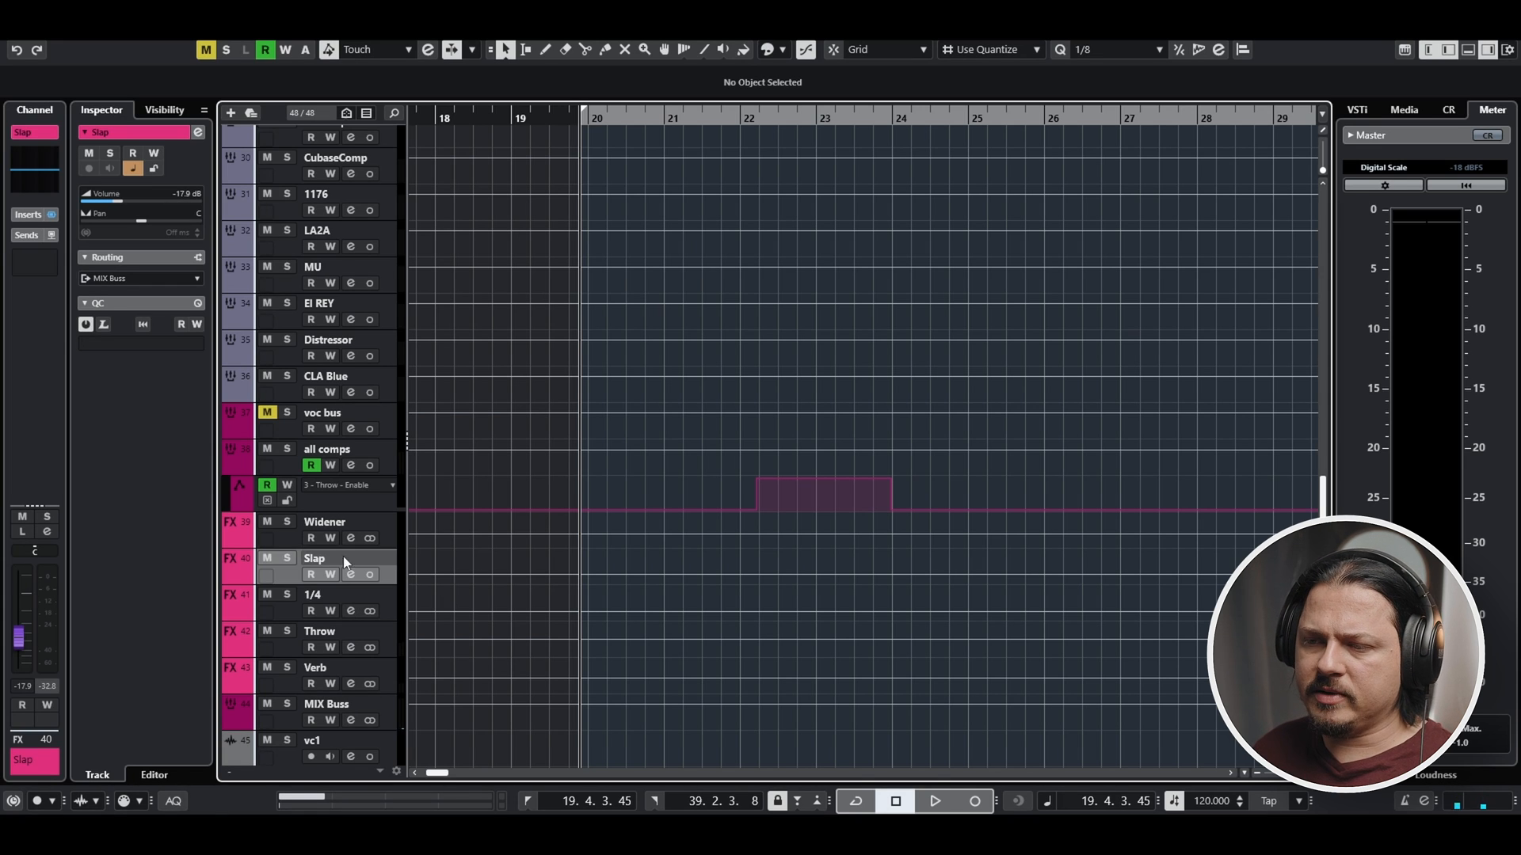
# During playback, lower the Widener track's volume to -17.3 dB and the 1/4 track's volume to -26.0 dB
pyautogui.press('space')
pyautogui.click(341, 524)
pyautogui.moveTo(26, 636); pyautogui.dragTo(26, 644)
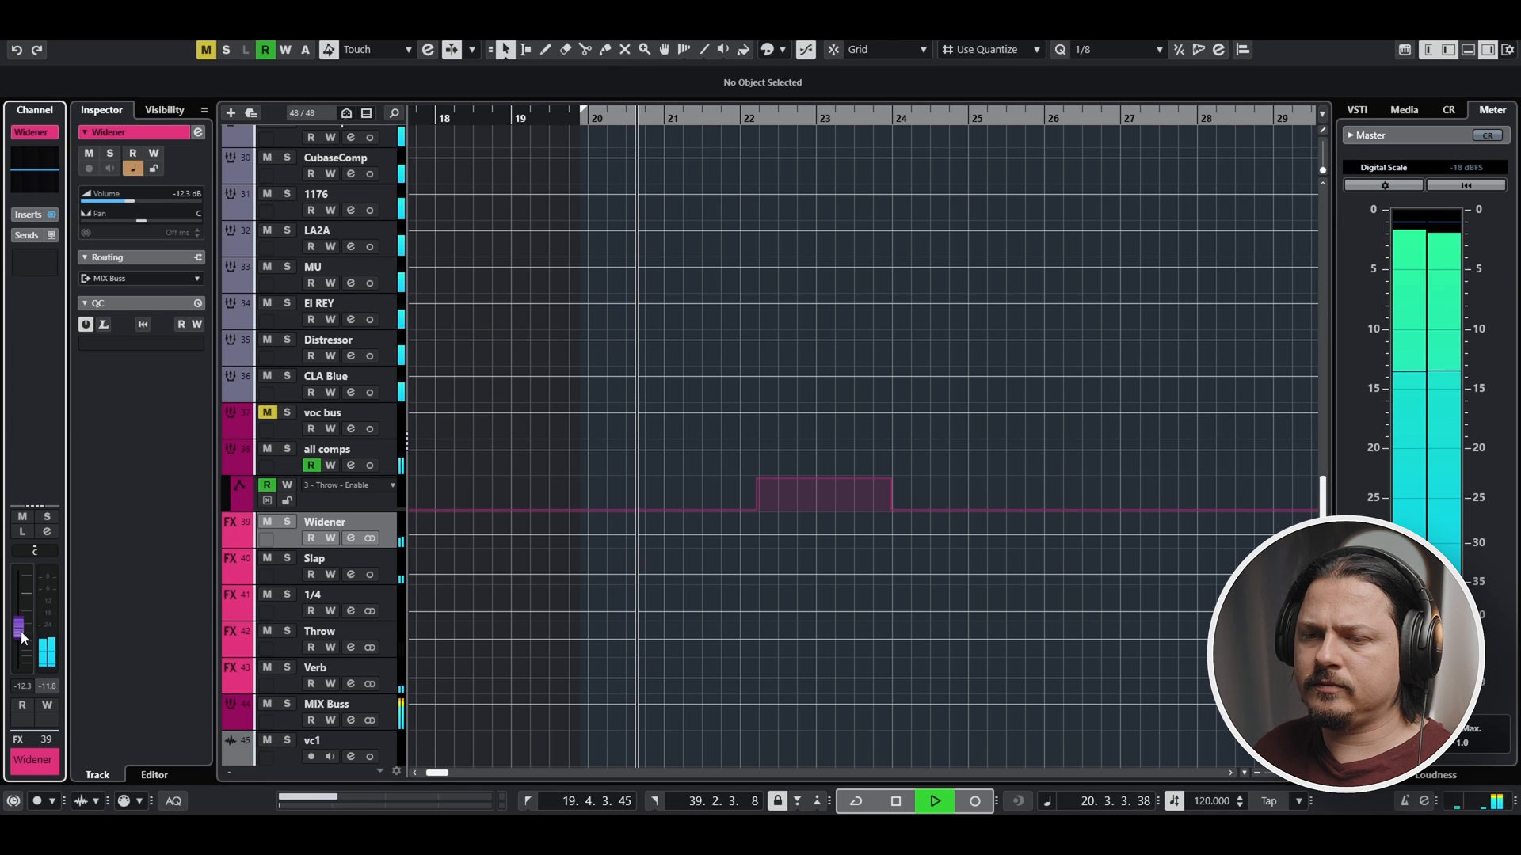
pyautogui.click(318, 561)
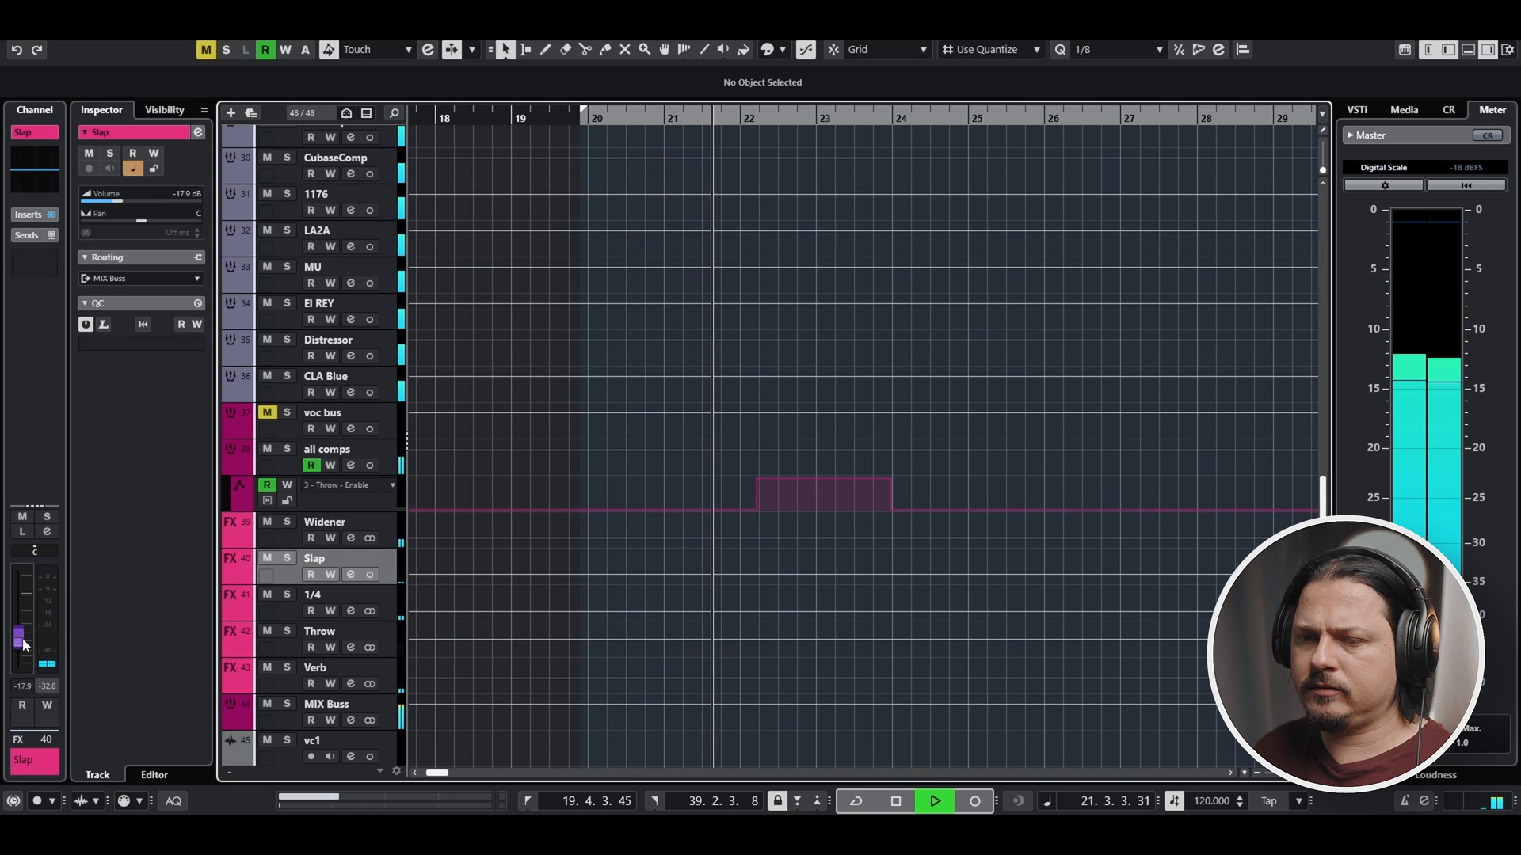
pyautogui.click(317, 595)
pyautogui.moveTo(24, 651); pyautogui.dragTo(21, 638)
# Restart playback and rebalance the Slap and Verb tracks while listening, setting the Verb volume to -8.78 dB
pyautogui.click(369, 636)
pyautogui.press('space')
pyautogui.press('space')
pyautogui.click(316, 673)
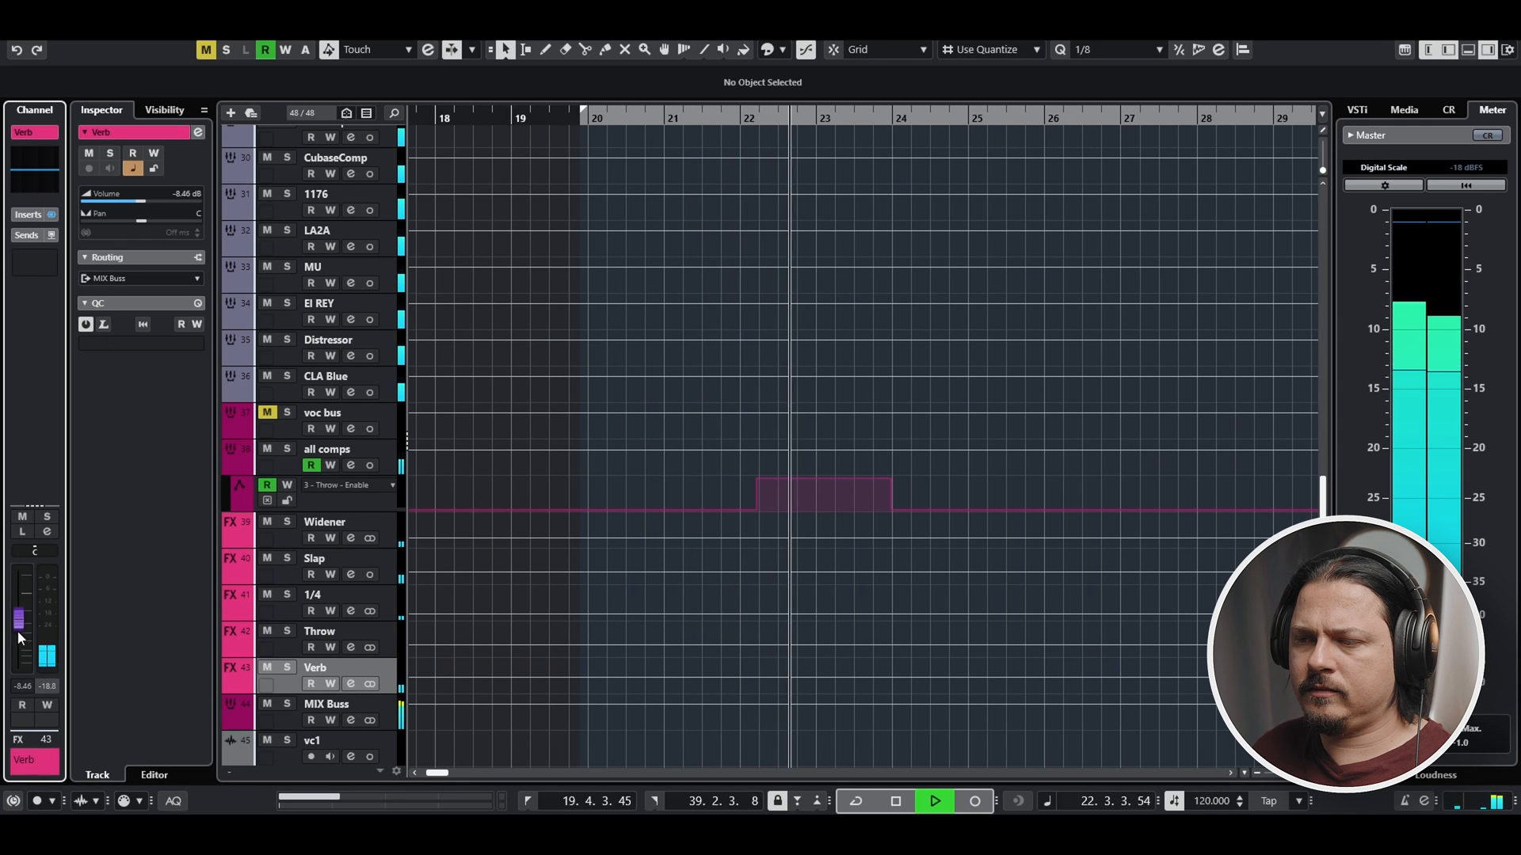
pyautogui.click(329, 604)
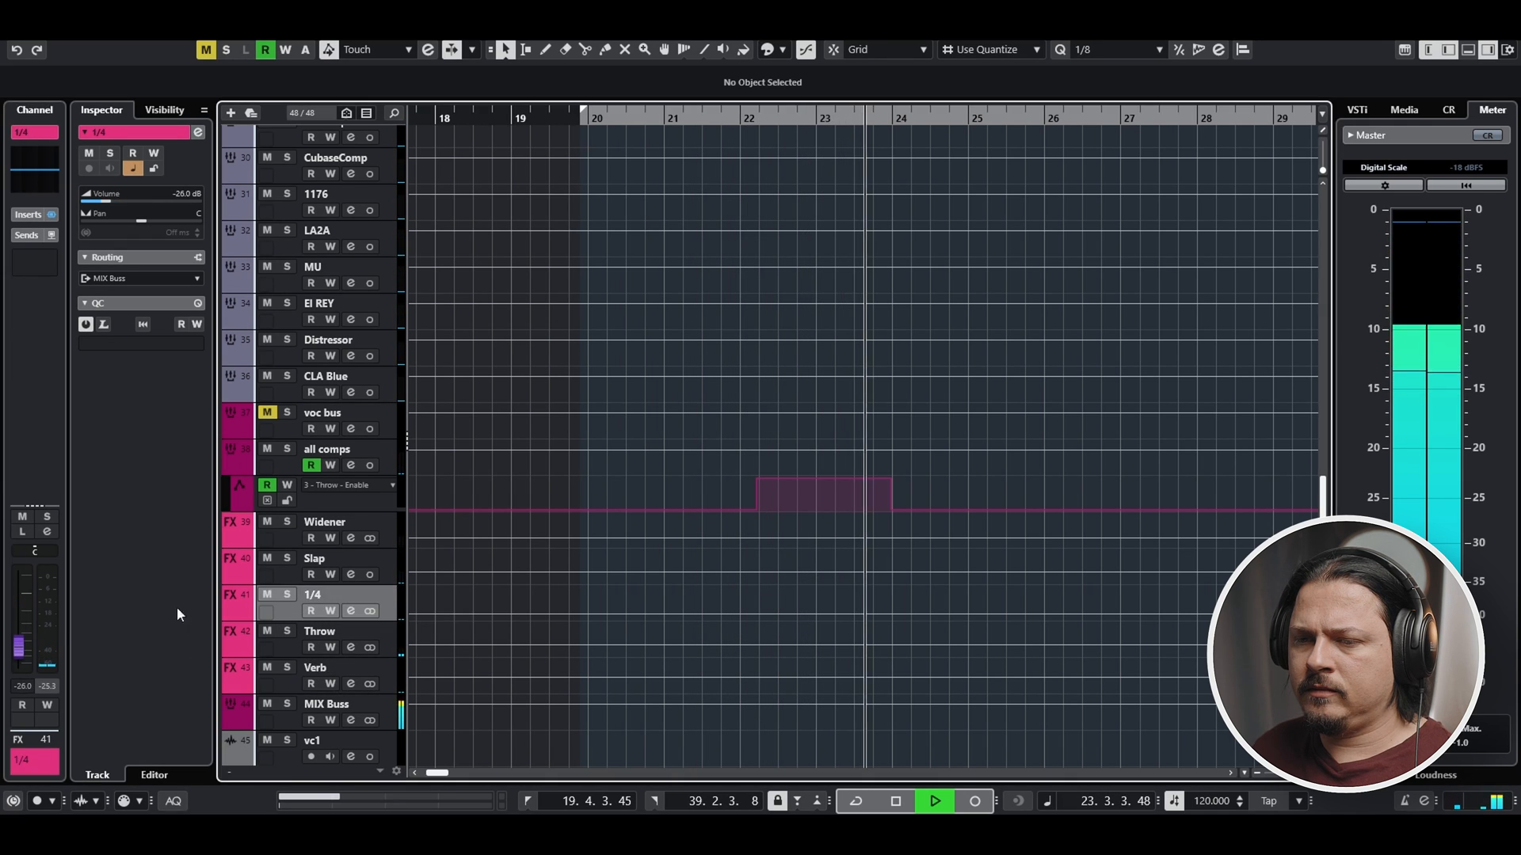
pyautogui.click(309, 565)
pyautogui.moveTo(13, 632)
pyautogui.mouseDown()
pyautogui.moveTo(17, 644)
pyautogui.moveTo(30, 624)
pyautogui.mouseUp()
pyautogui.click(302, 670)
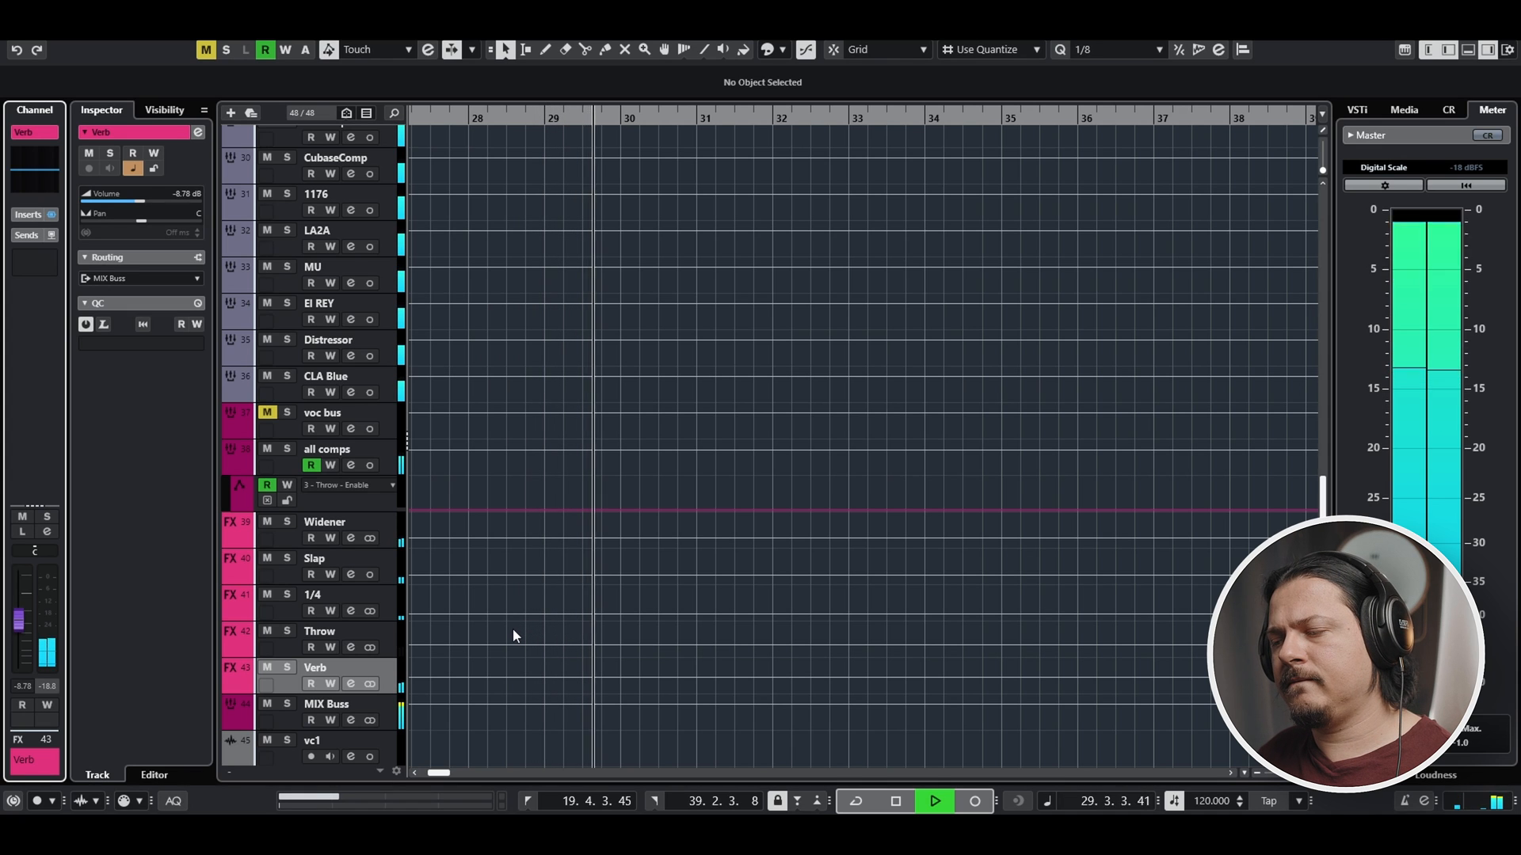
# Compare the vocal with all five effect tracks, Widener through Verb, muted and unmuted together, leave them unmuted and stop playback
pyautogui.keyDown('shift'); pyautogui.click(311, 523); pyautogui.keyUp('shift')
pyautogui.press('m')
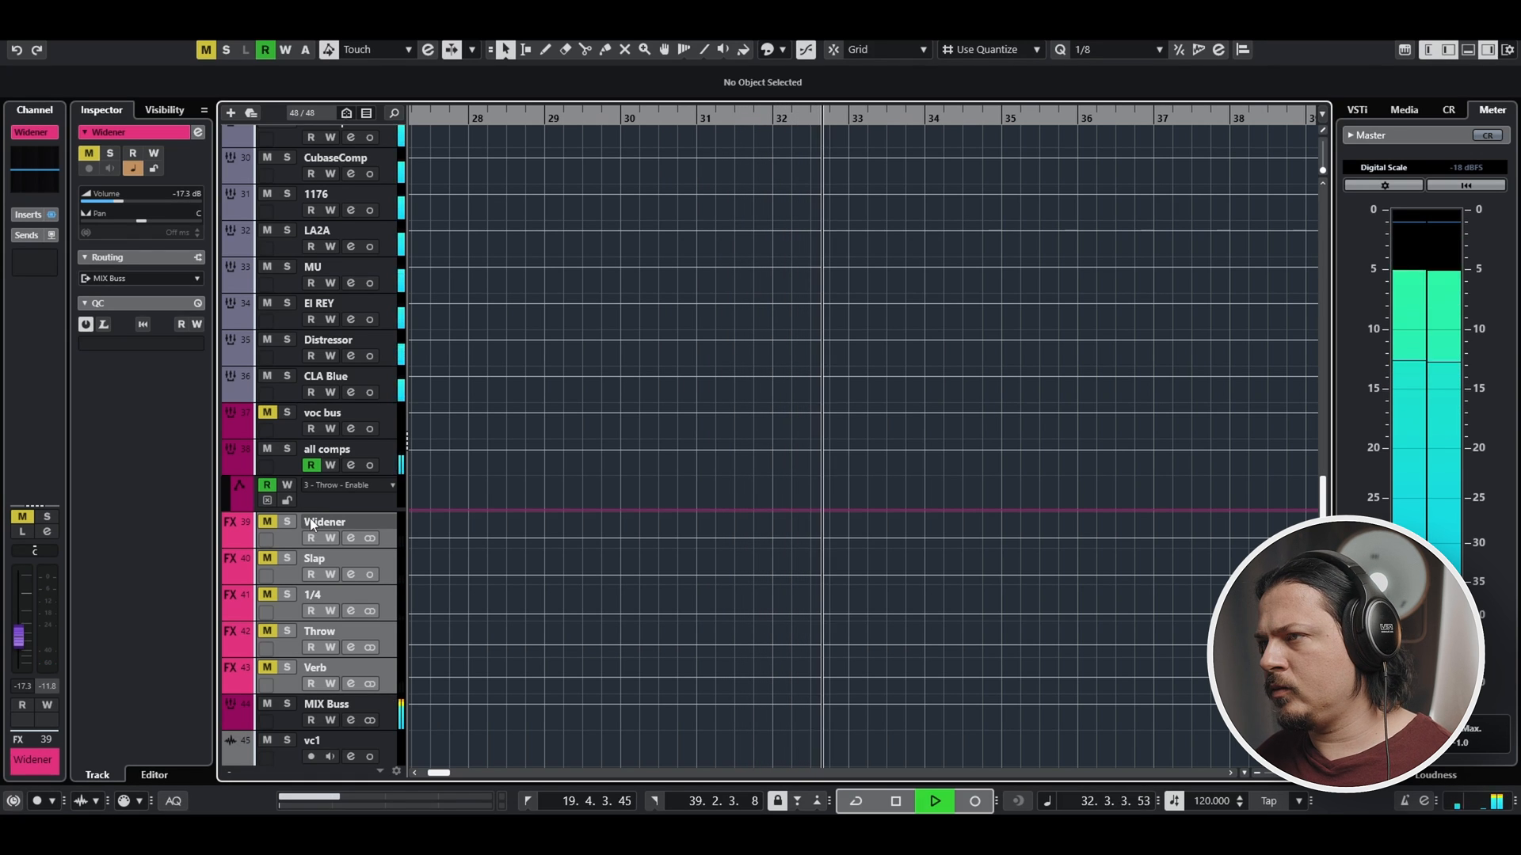
pyautogui.press('m')
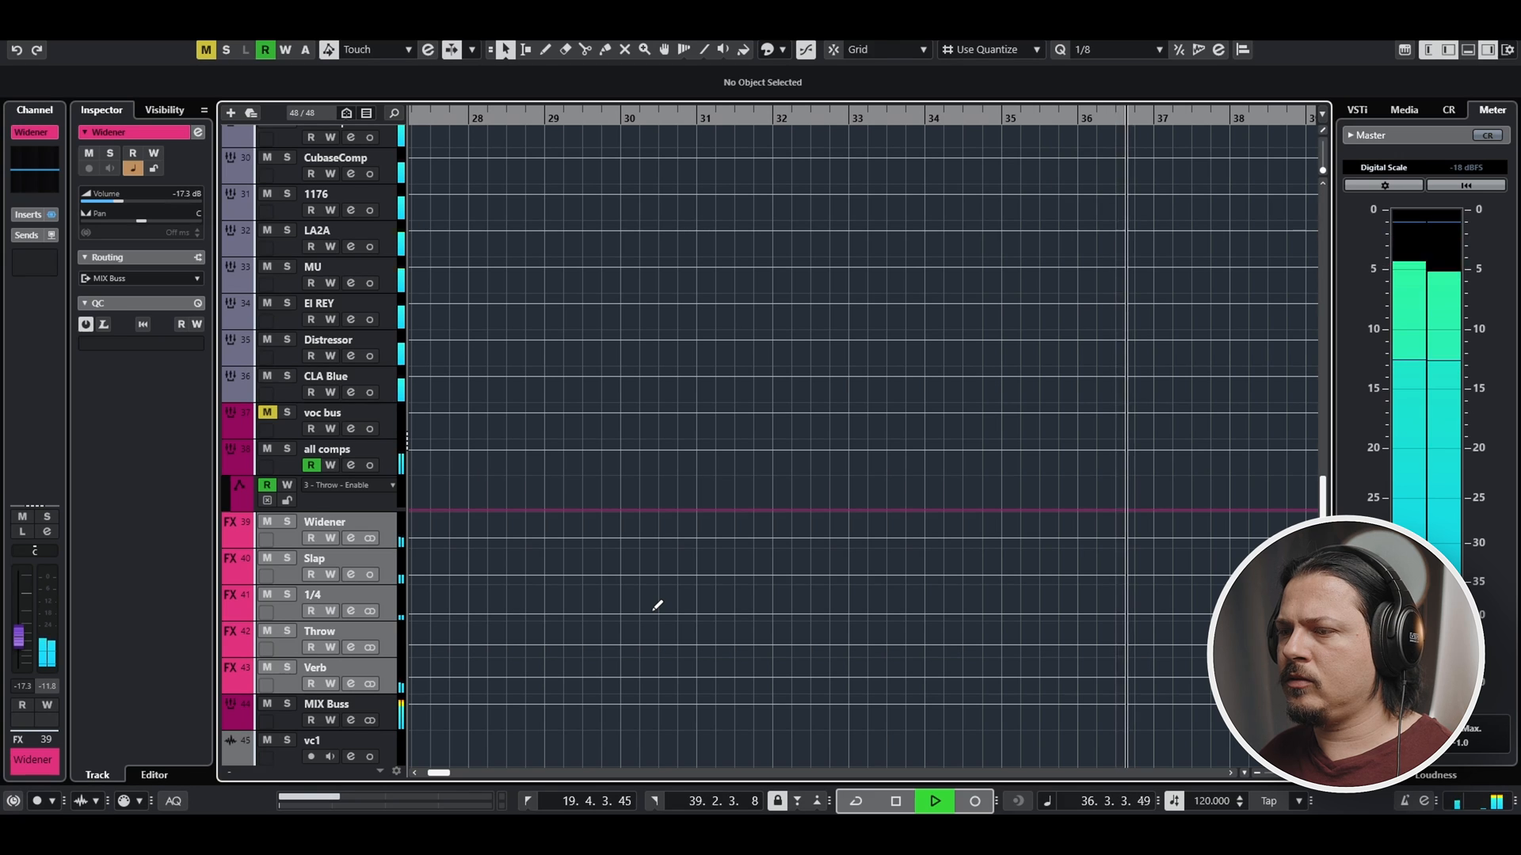
pyautogui.press('space')
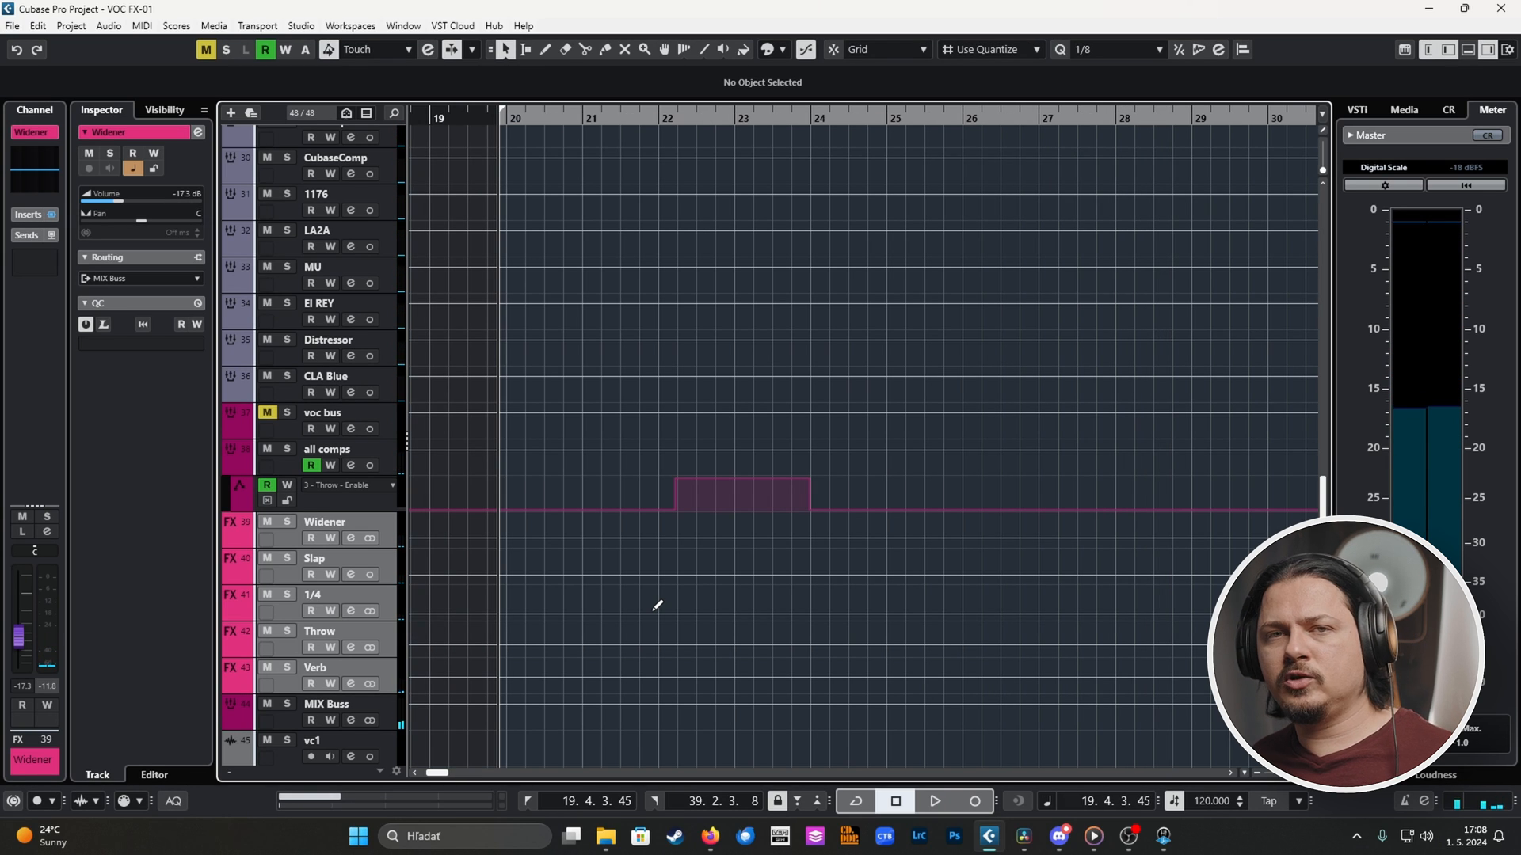